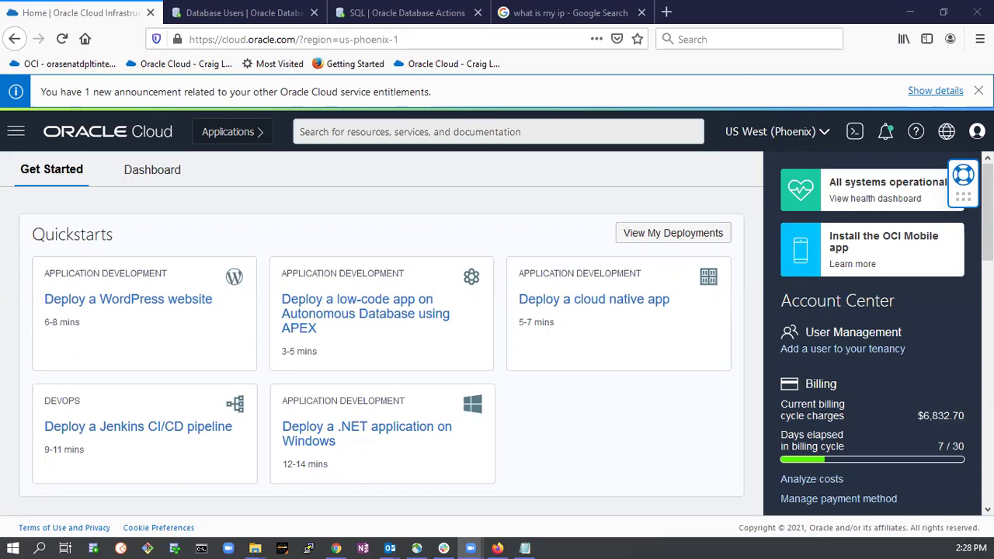
Go through Oracle Database in the navigation menu to the Autonomous Data Warehouse databases list.
left_click(23, 137)
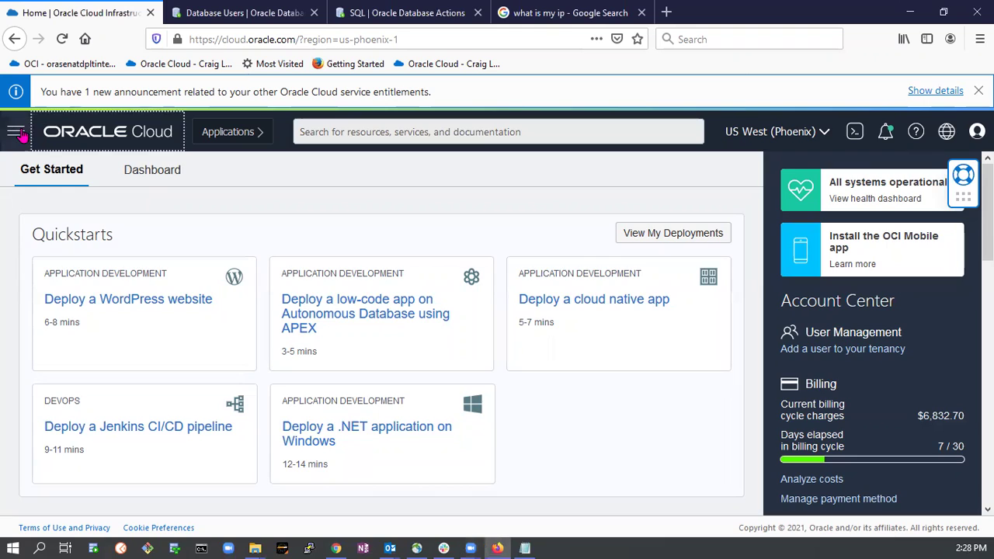
left_click(18, 133)
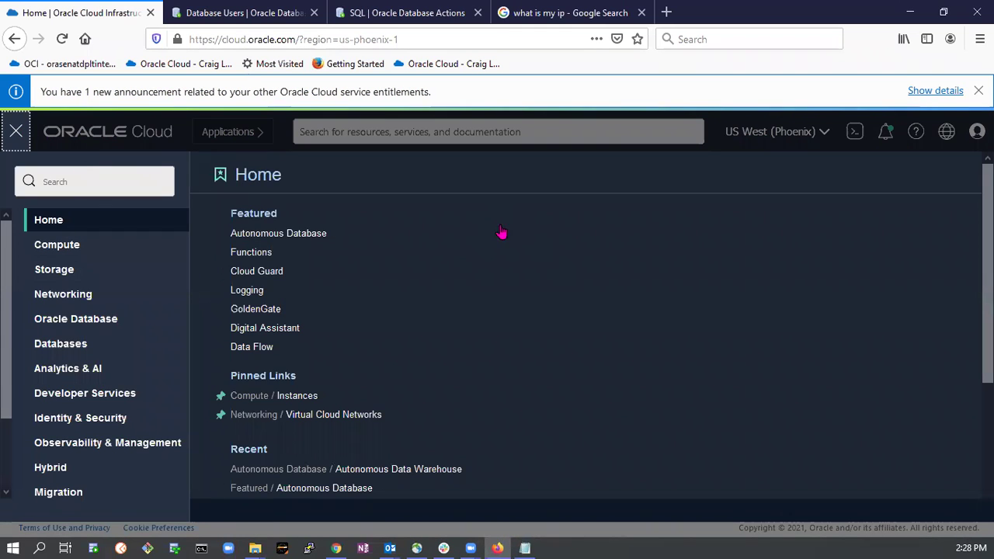
left_click(15, 131)
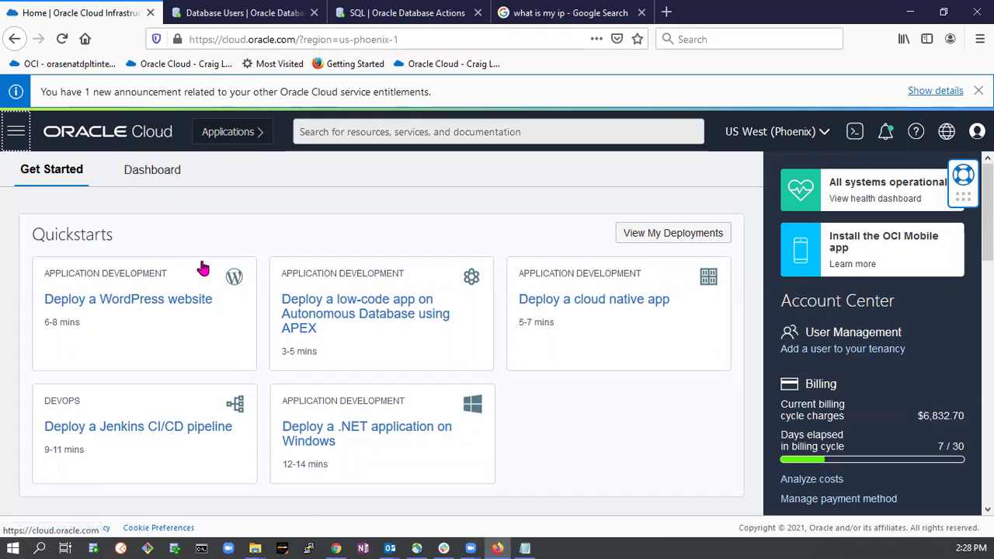
left_click(15, 132)
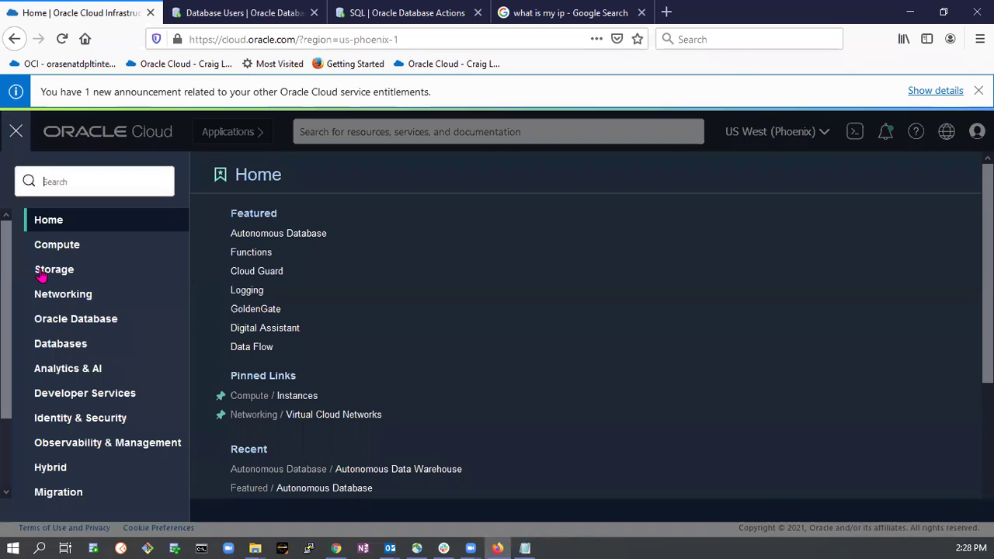
left_click(70, 324)
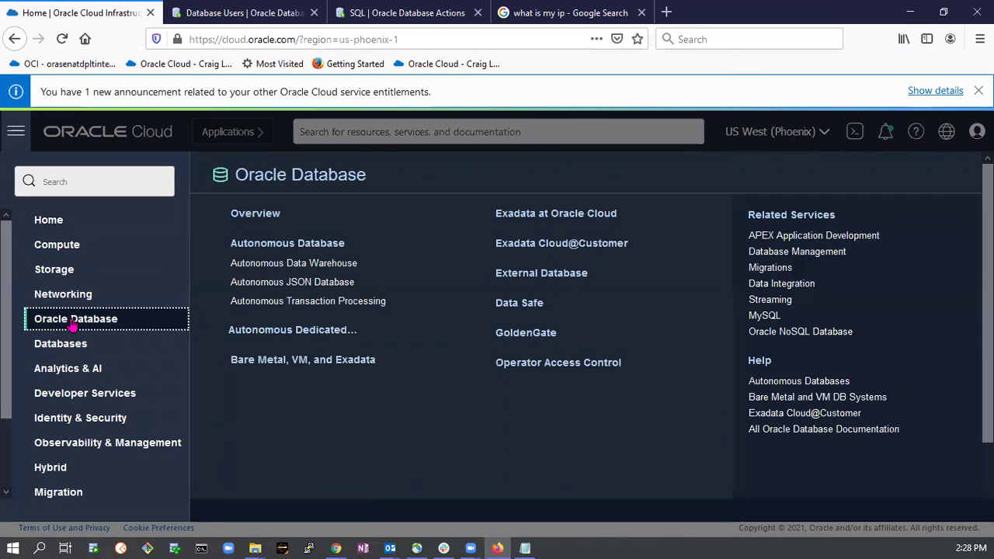
left_click(311, 268)
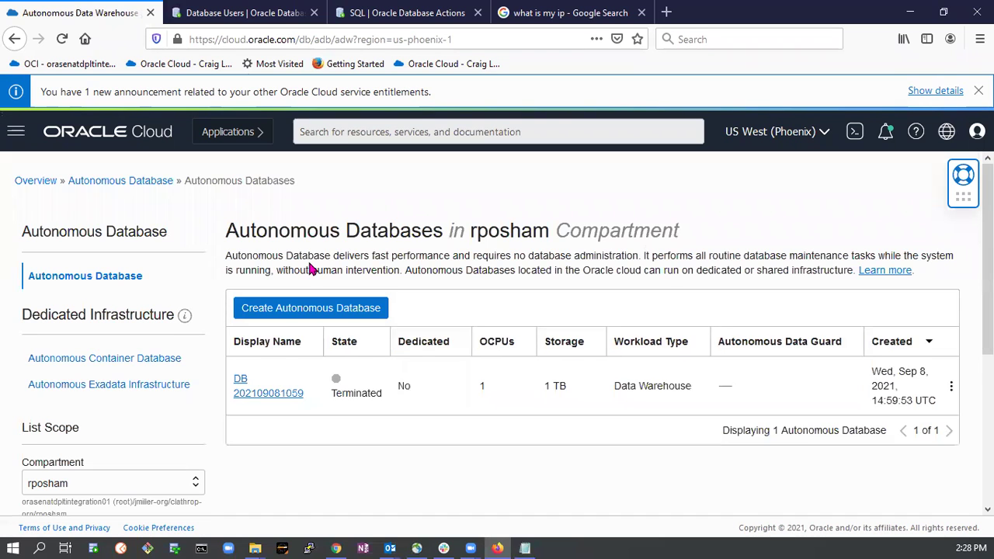
Start a new Autonomous Database in compartment rposham with display name adw1.
left_click(305, 312)
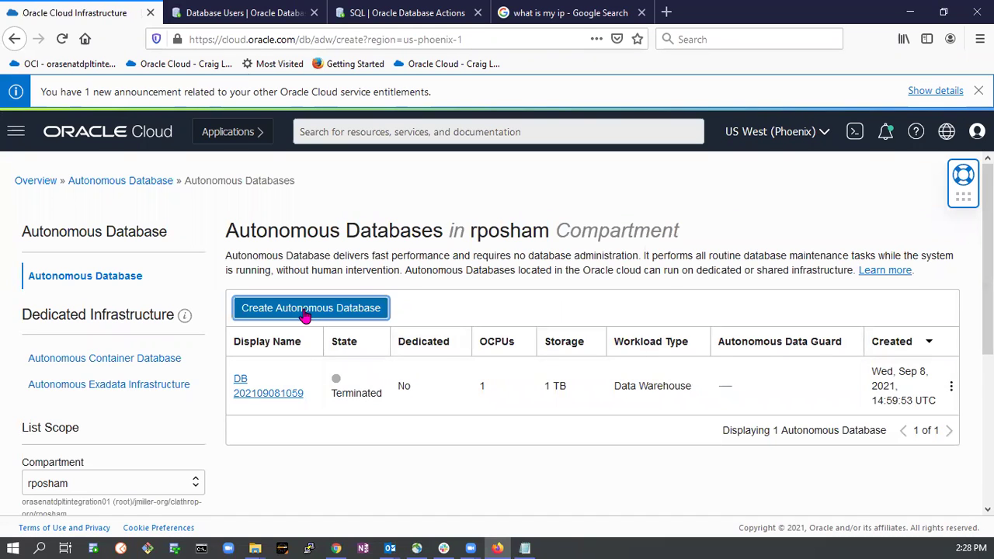
left_click(103, 300)
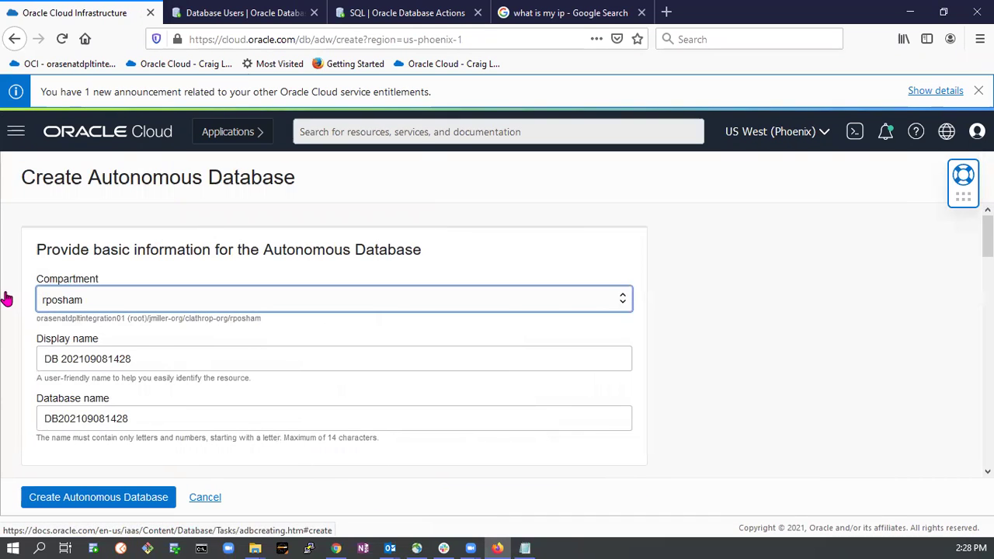
left_click(571, 223)
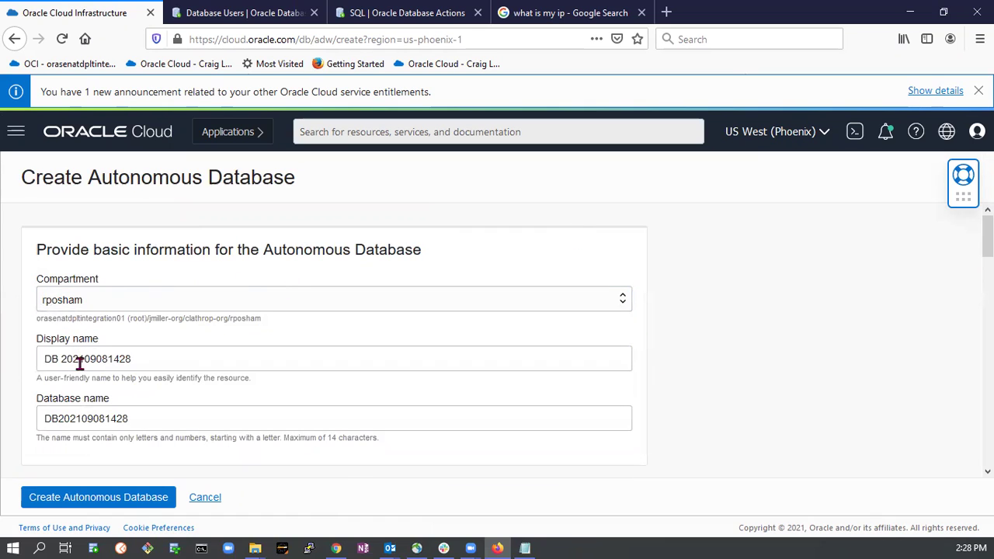
triple_click(138, 359)
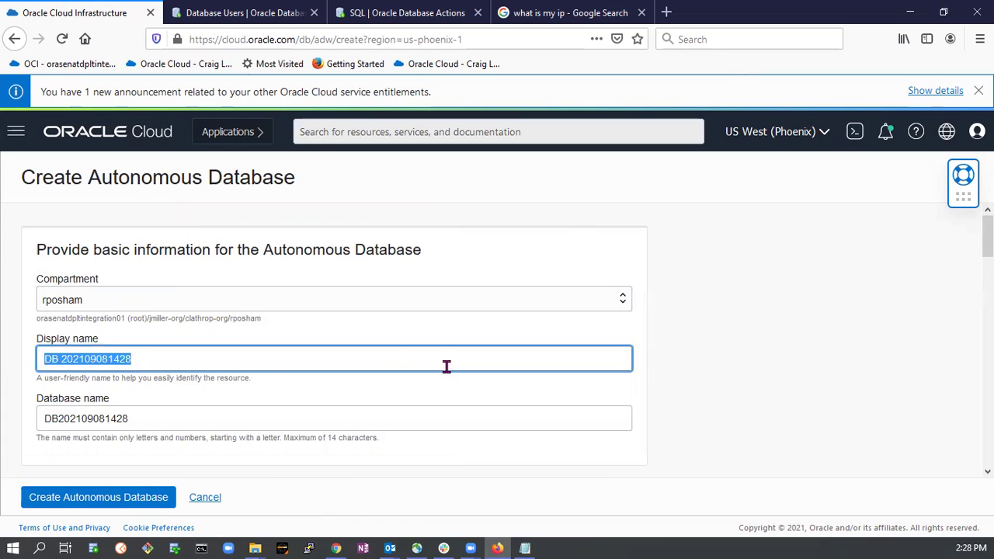
type("adw1")
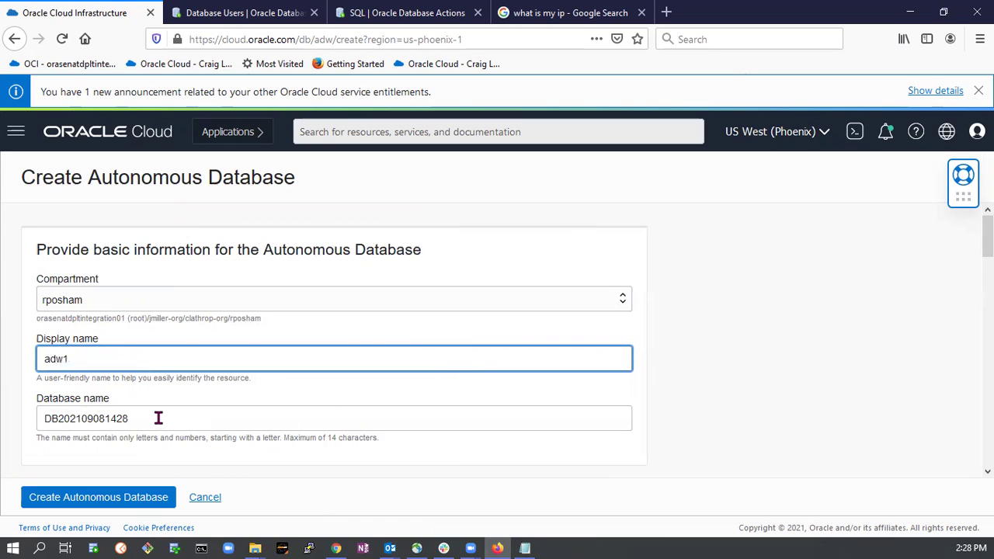
key("Tab")
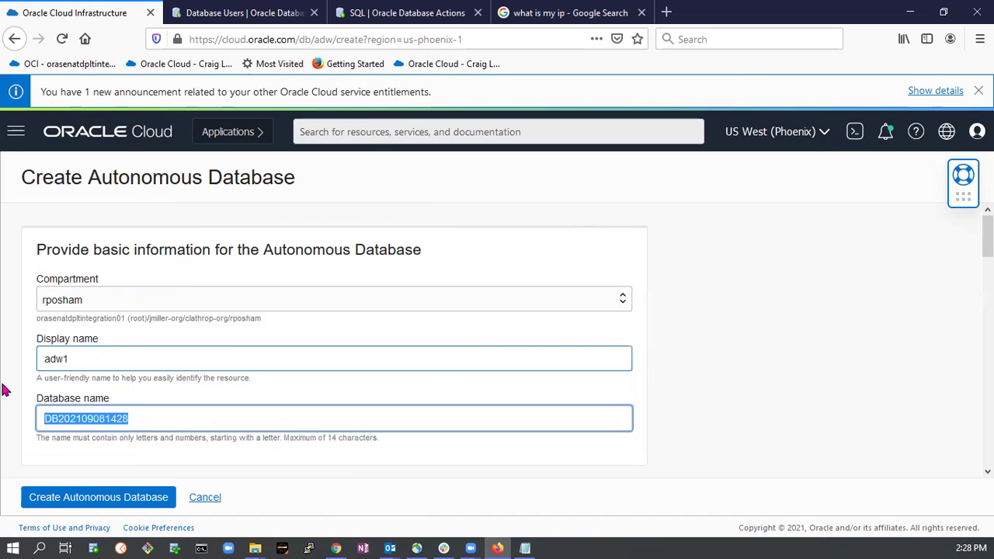
Enter adw1 as the database name, keeping Data Warehouse on shared infrastructure.
type("adw1")
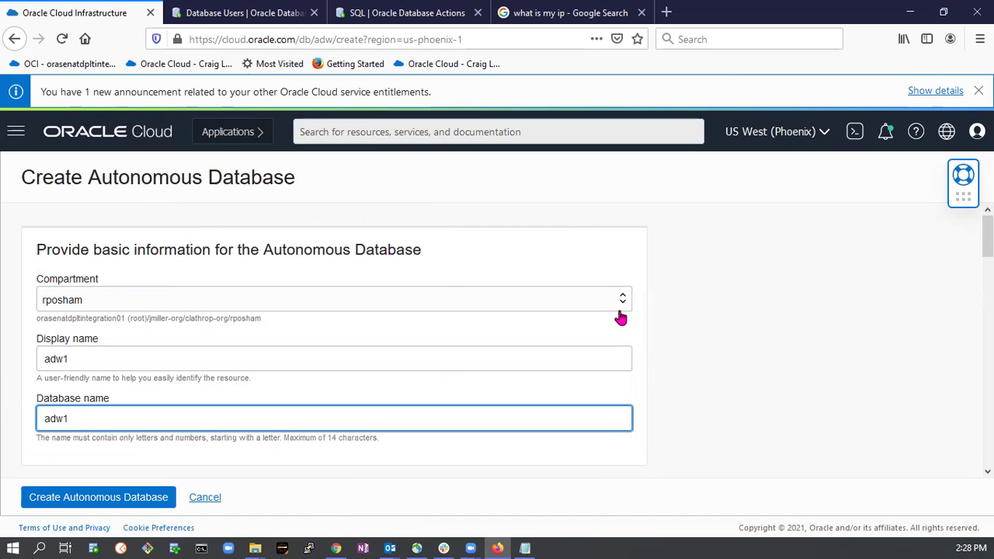
scroll(466, 345, "down", 5)
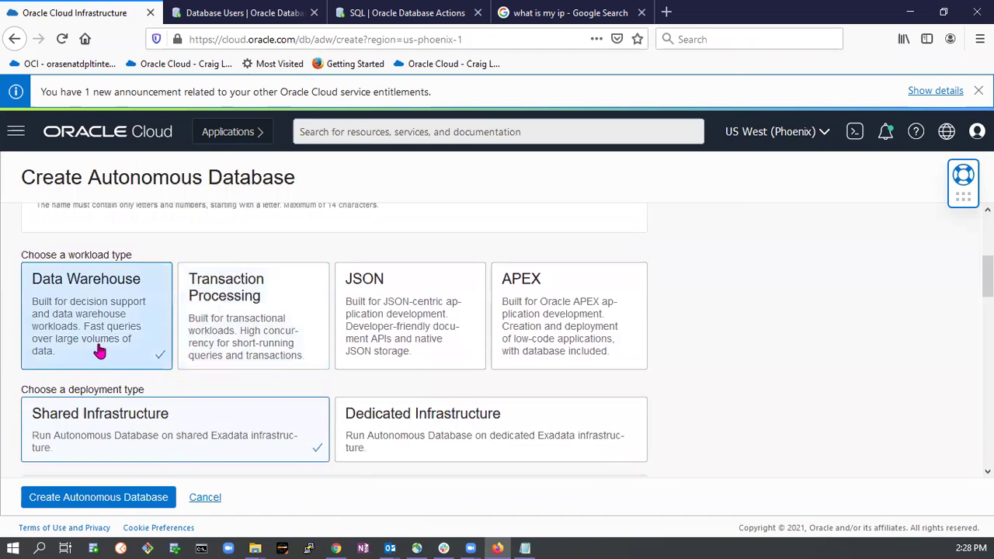
scroll(115, 326, "down", 3)
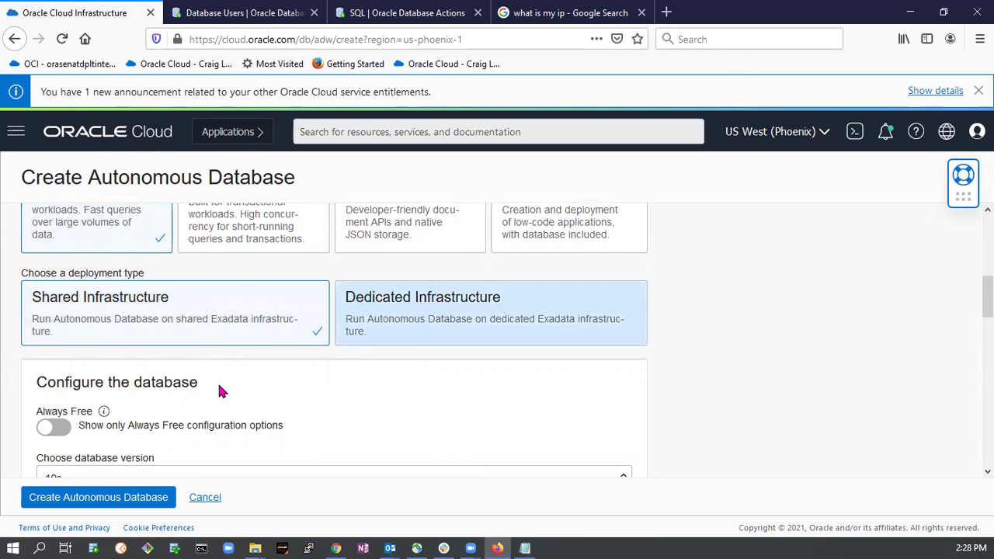
scroll(226, 397, "down", 1)
scroll(225, 402, "down", 2)
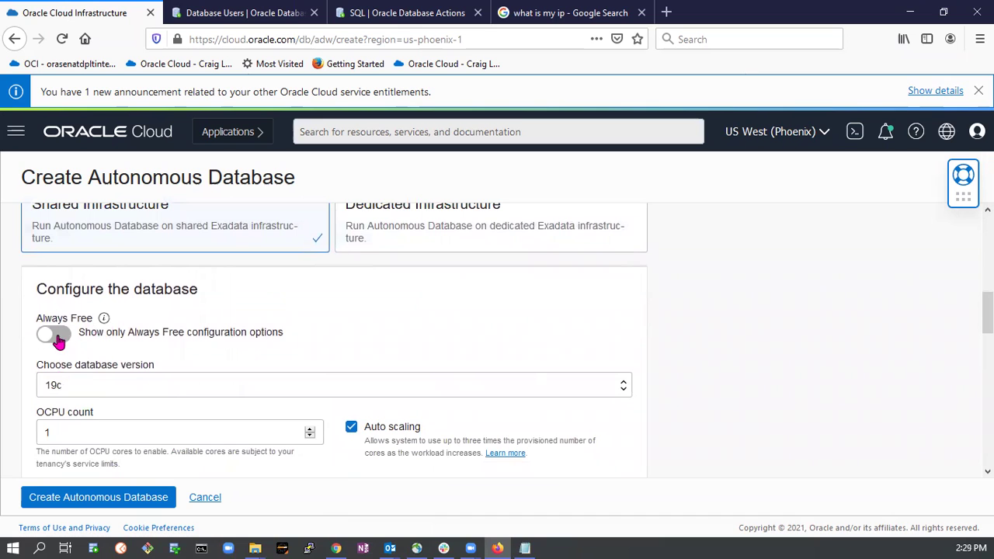
scroll(80, 419, "down", 3)
scroll(208, 319, "up", 2)
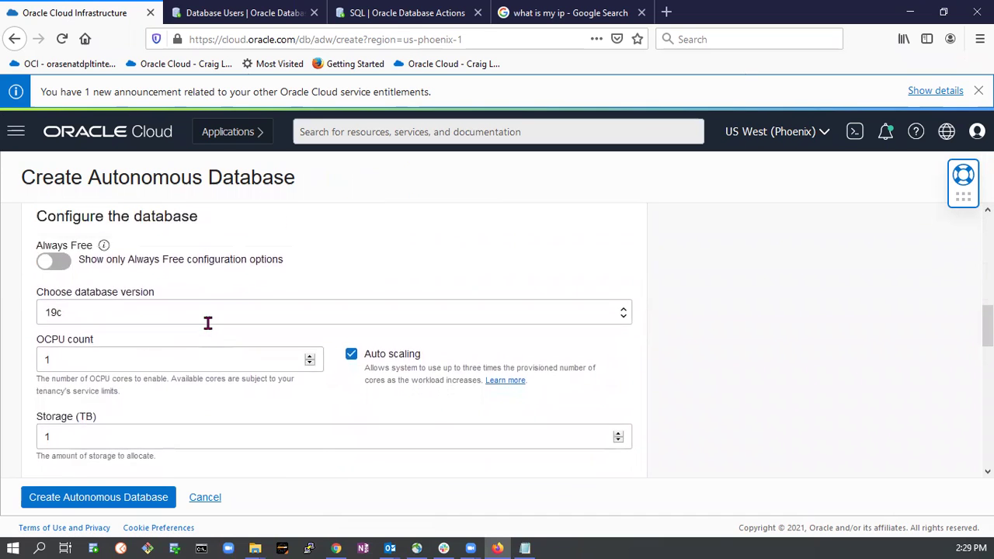
scroll(404, 337, "up", 3)
scroll(355, 404, "down", 4)
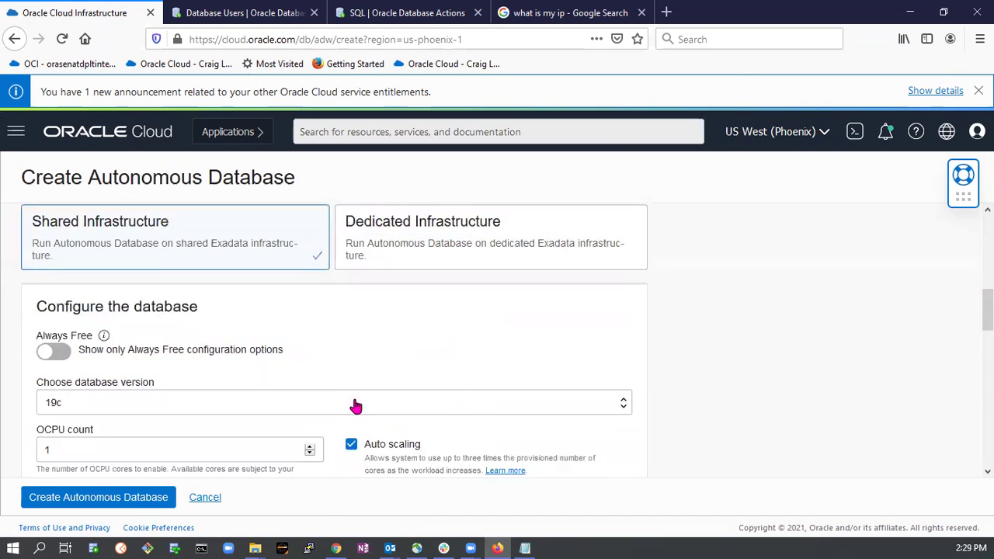
scroll(276, 421, "down", 1)
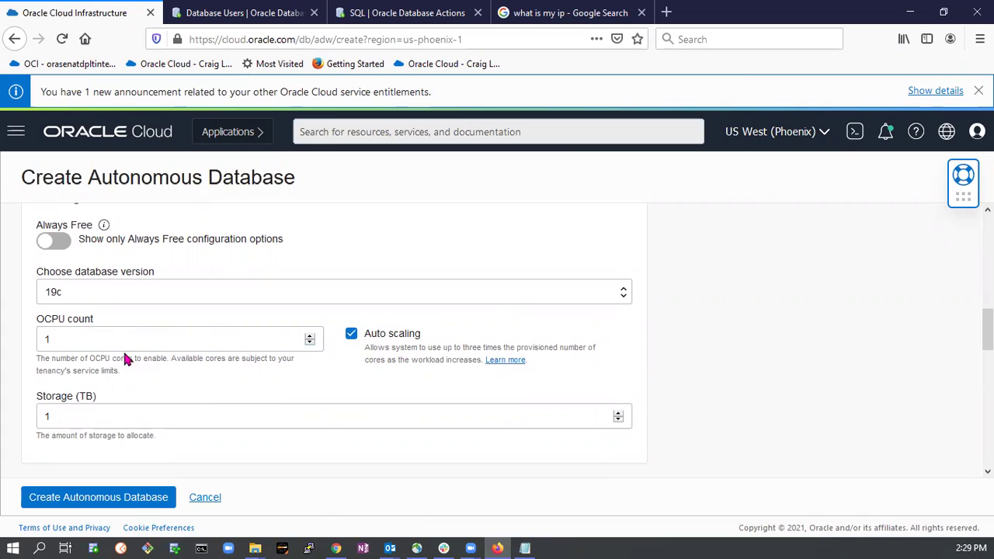
Raise the OCPU count from 1 to 2.
left_click(304, 341)
left_click(309, 339)
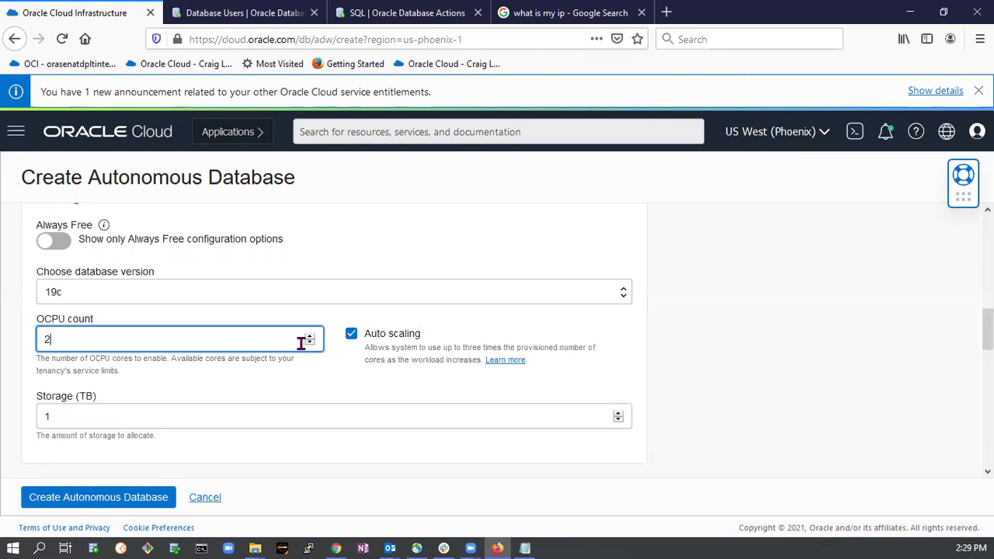
scroll(125, 430, "down", 2)
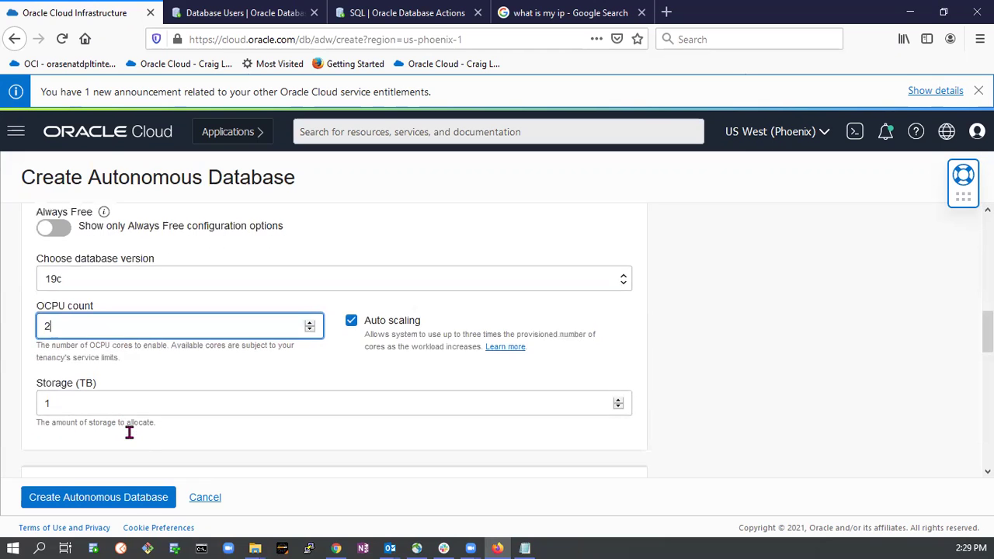
Review the storage amount, leaving it unchanged.
left_click(591, 321)
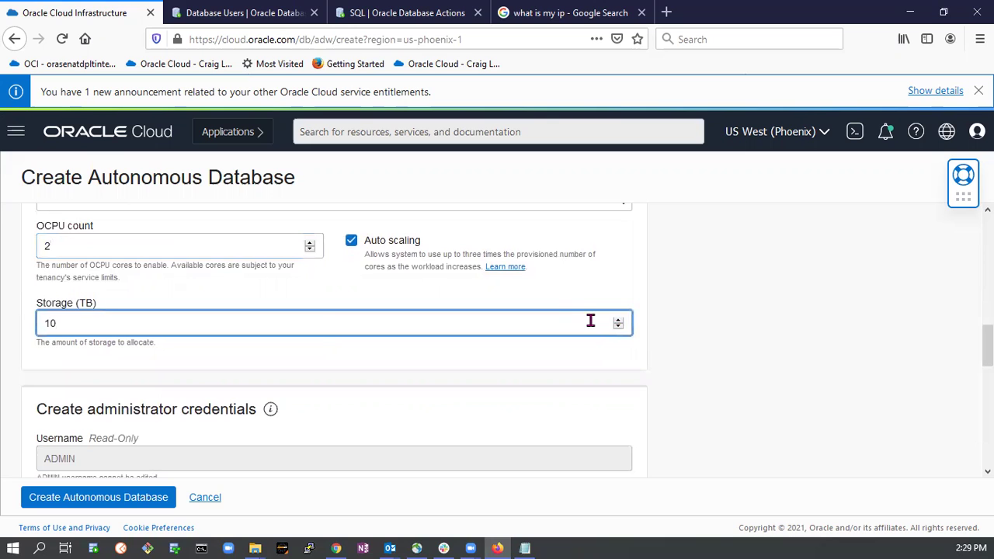
left_click(659, 330)
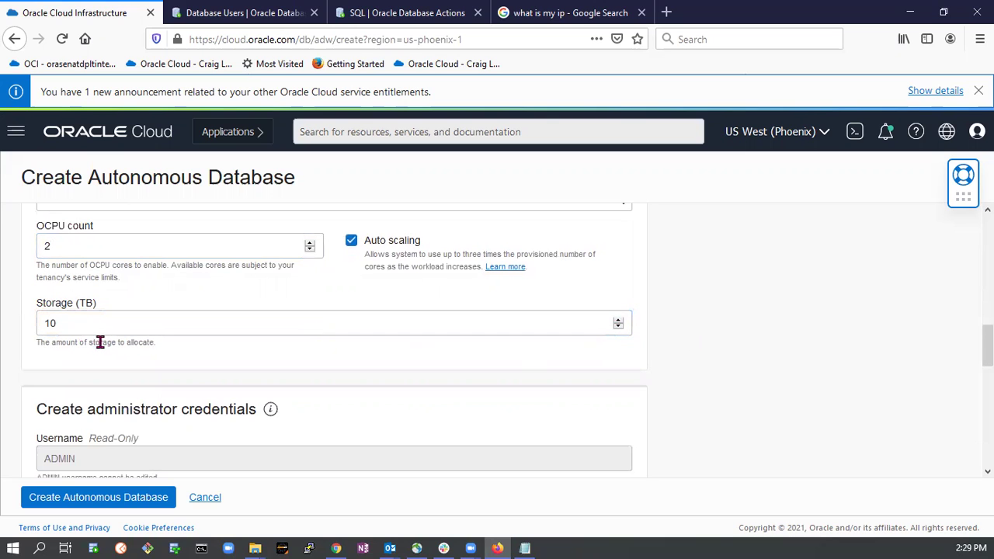
scroll(100, 345, "down", 5)
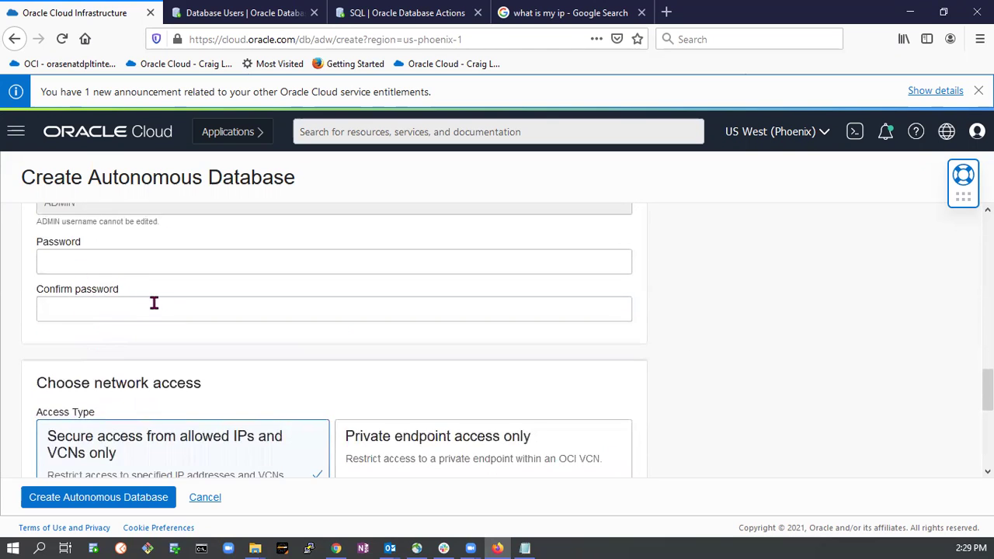
scroll(154, 303, "up", 2)
Enter the ADMIN password and its confirmation under administrator credentials.
left_click(85, 379)
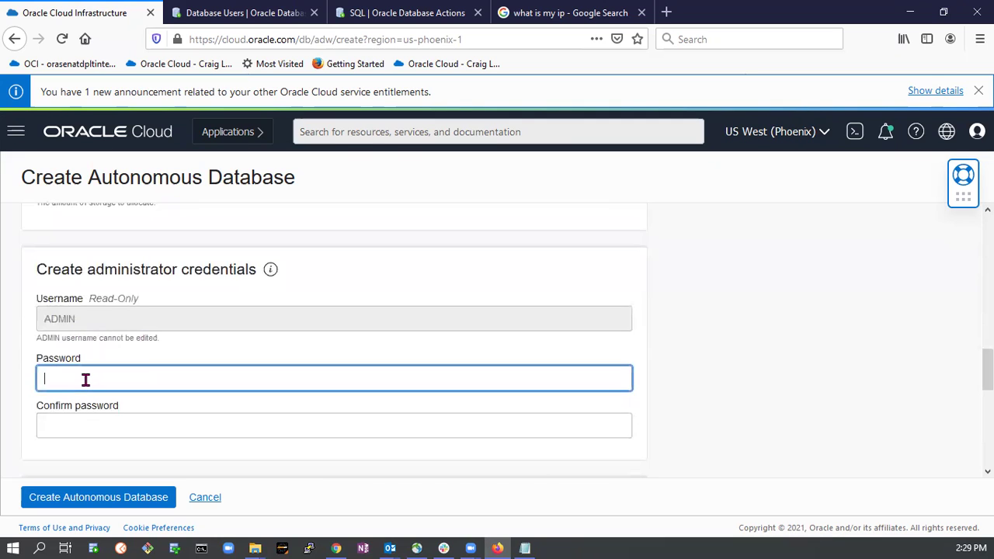
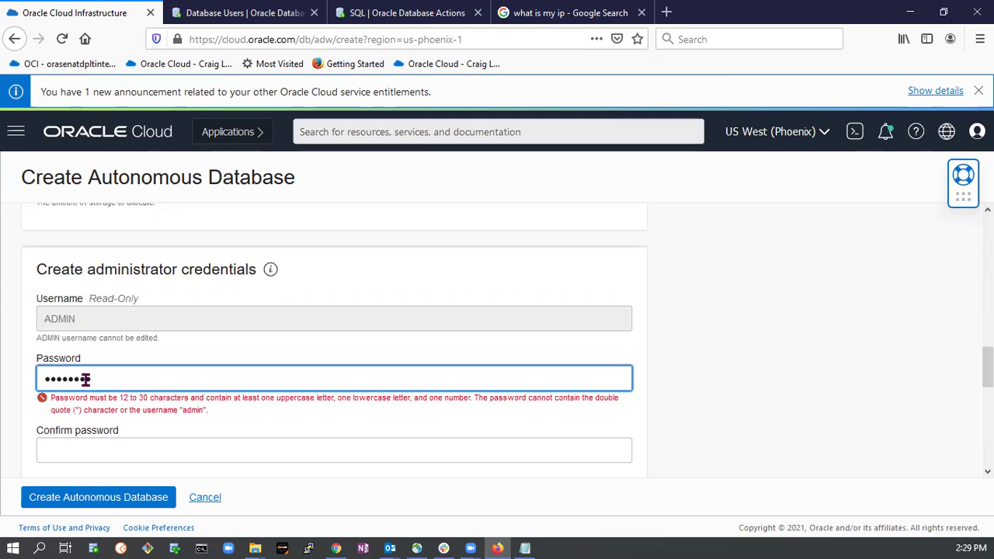
left_click(88, 433)
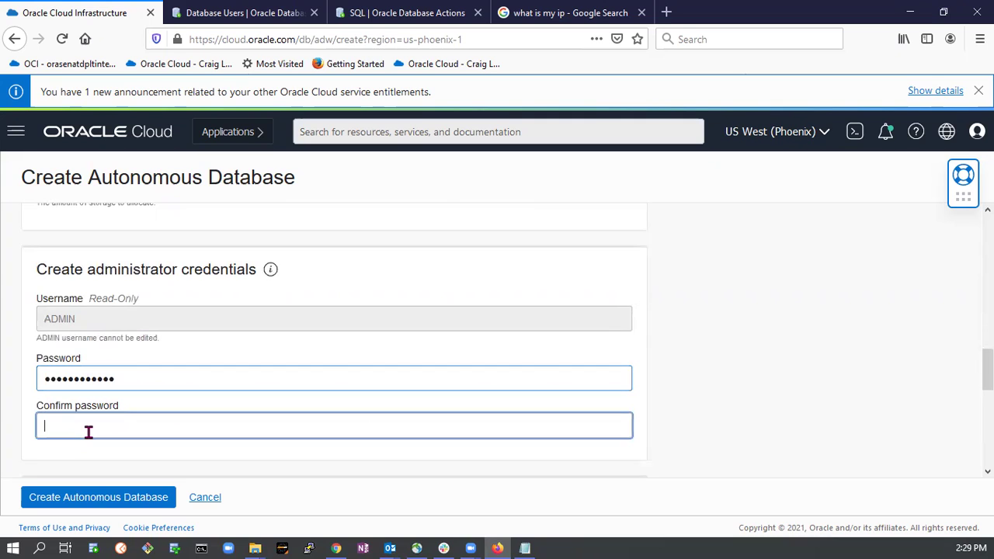
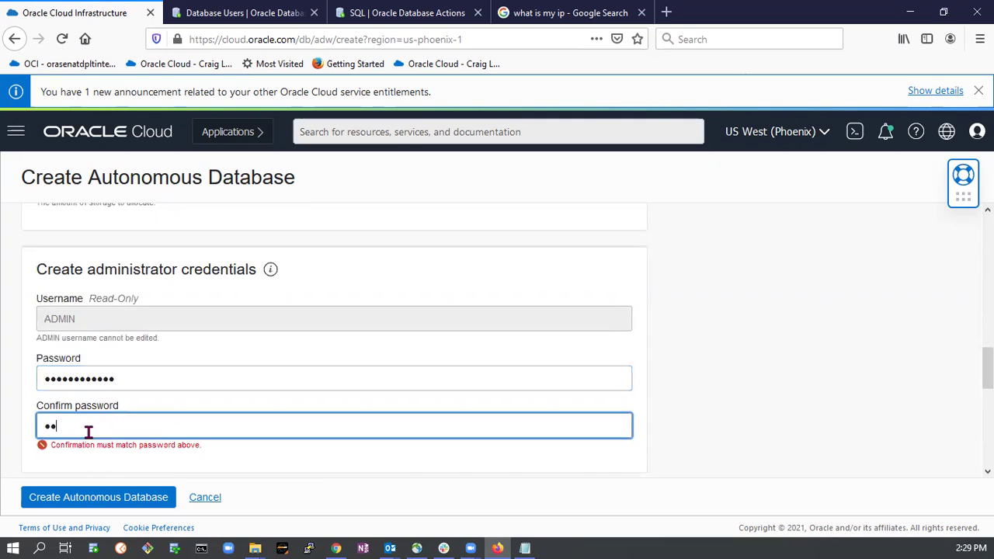
scroll(353, 342, "down", 4)
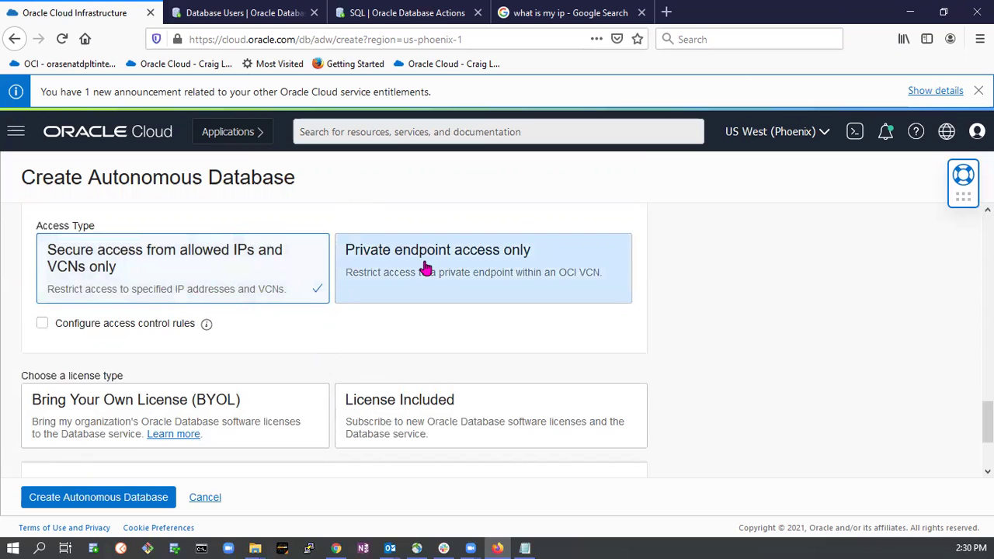
Turn on access control rules, keeping IP Address as the notation type.
left_click(122, 326)
left_click(306, 374)
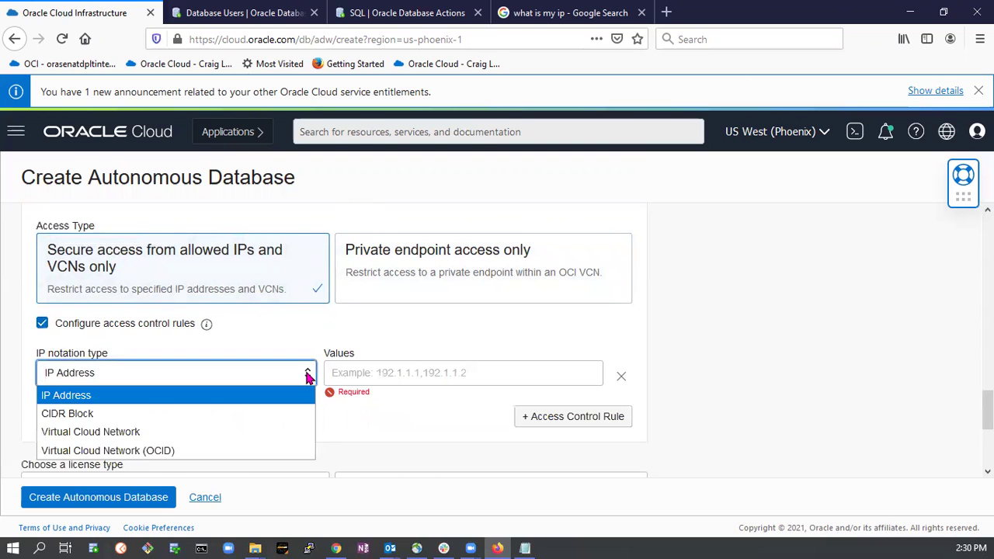
left_click(402, 373)
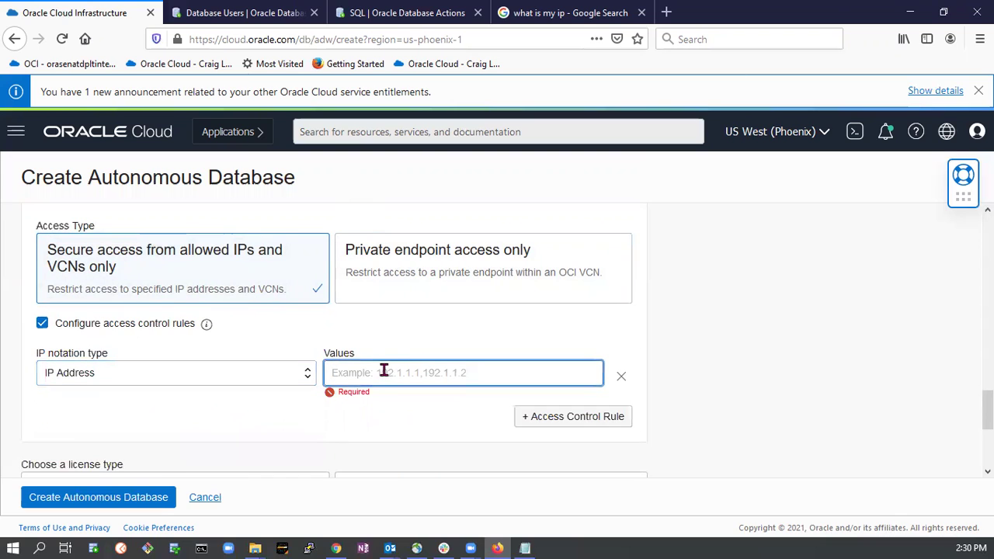
left_click(306, 375)
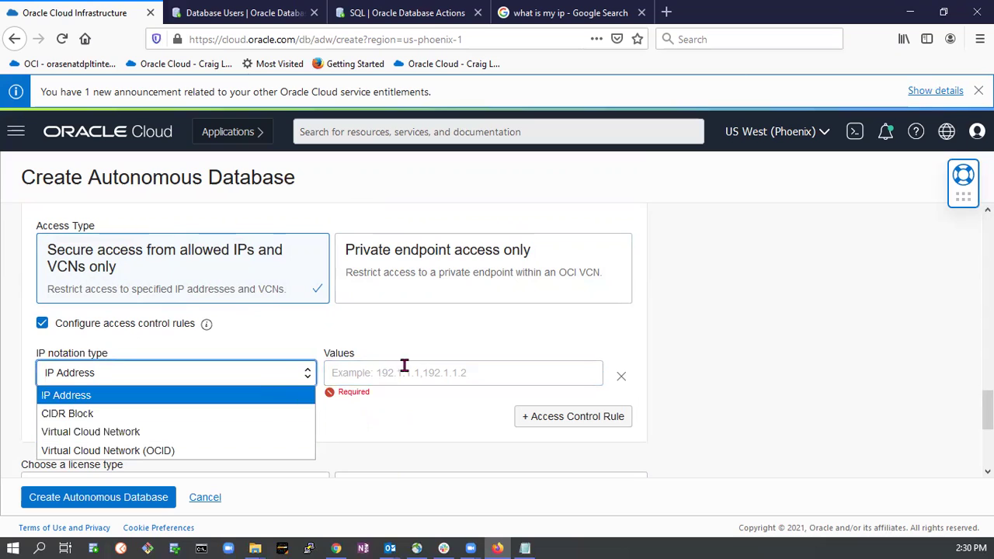
left_click(405, 320)
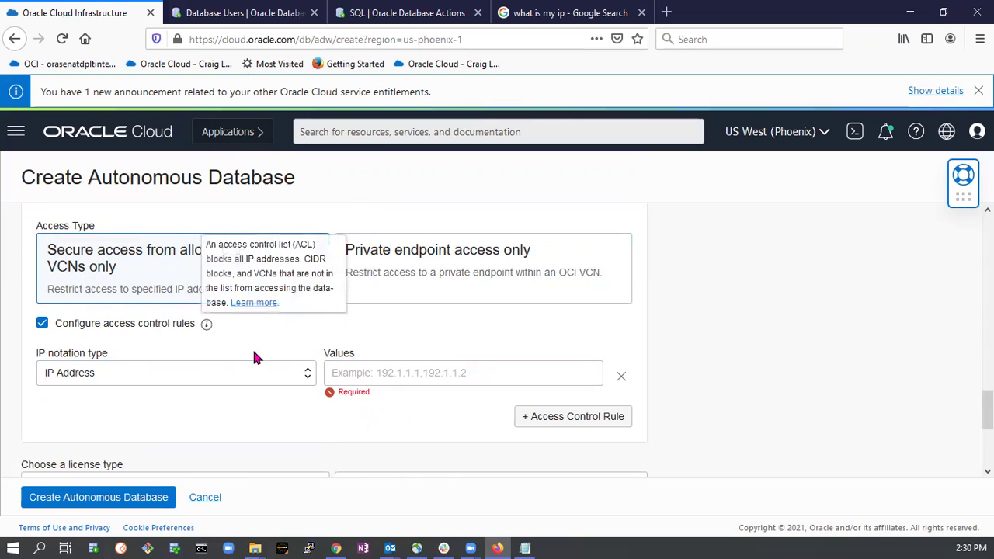
Choose Bring Your Own License and attempt to create the database.
scroll(241, 357, "down", 4)
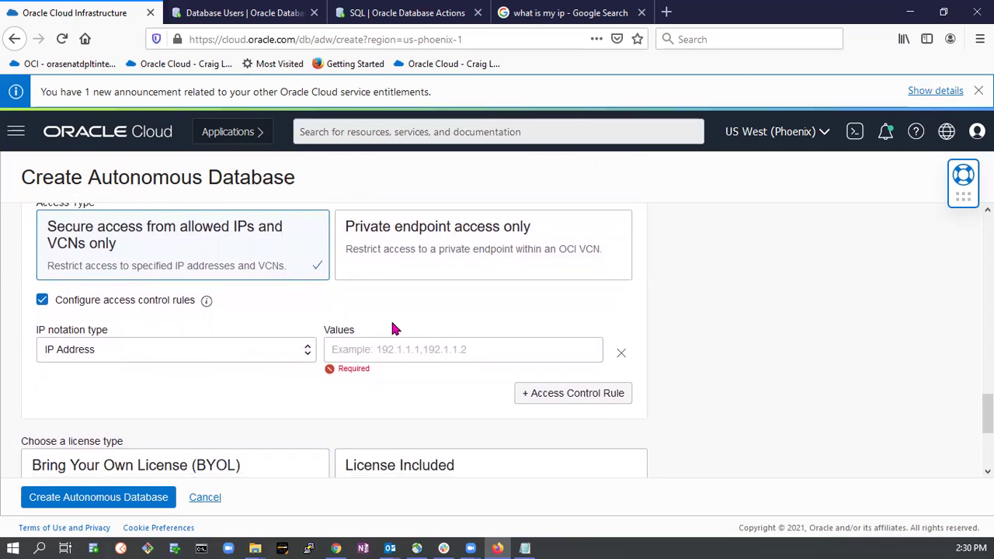
left_click(221, 356)
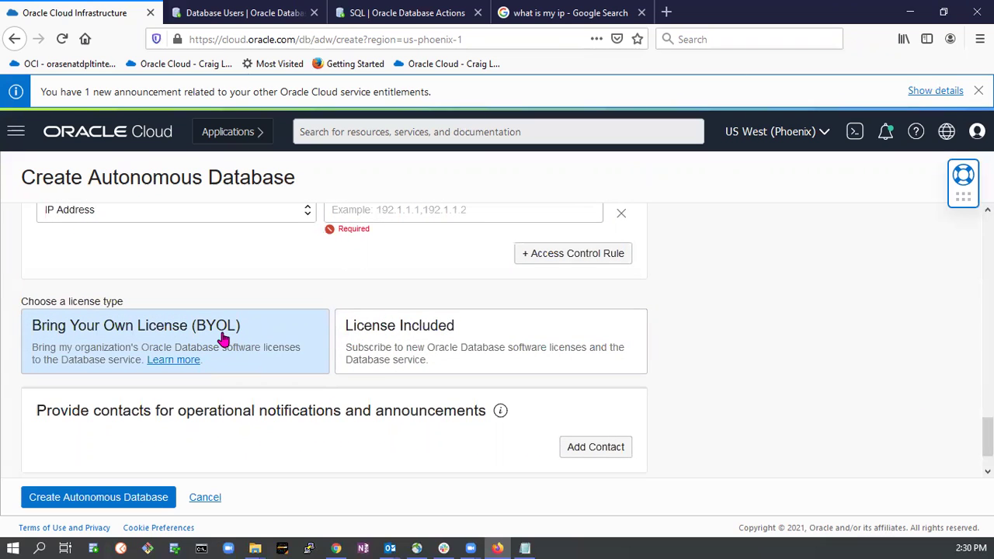
left_click(423, 330)
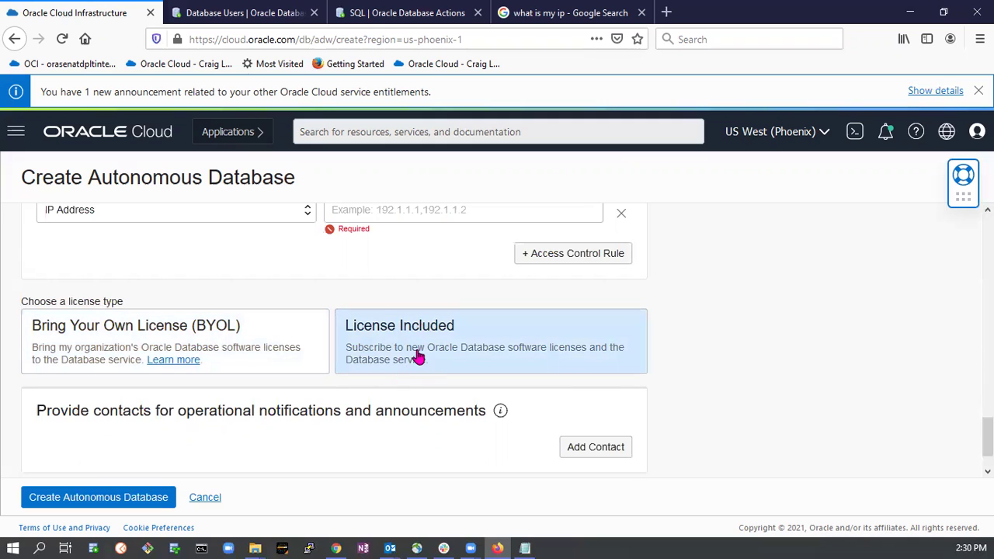
left_click(255, 349)
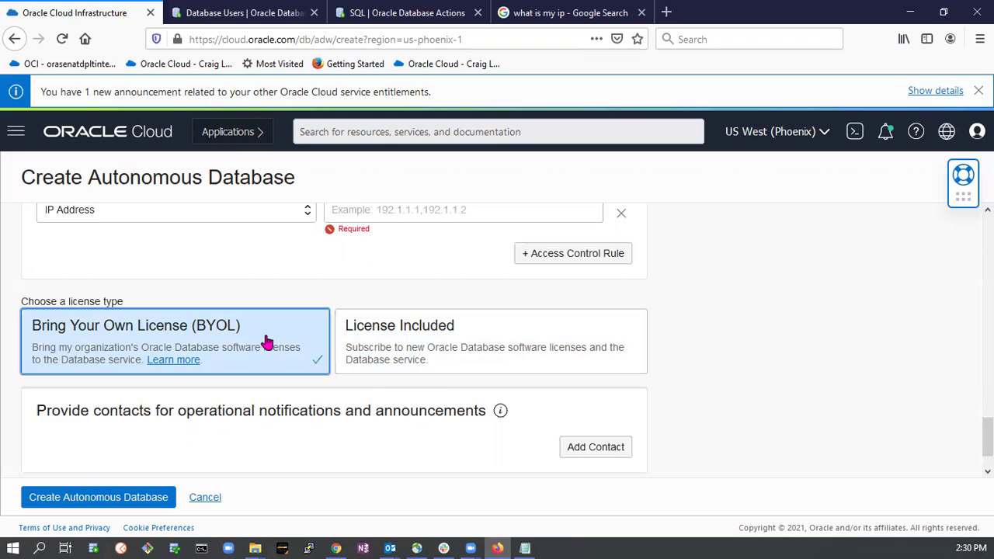
scroll(262, 342, "down", 1)
left_click(136, 504)
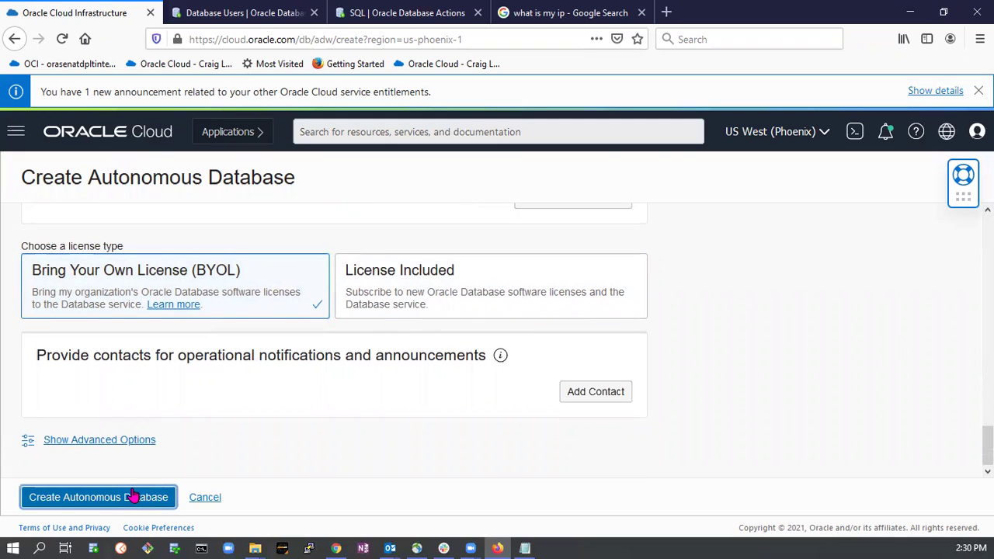
Turn access control rules back off and create the adw1 database.
scroll(408, 329, "up", 3)
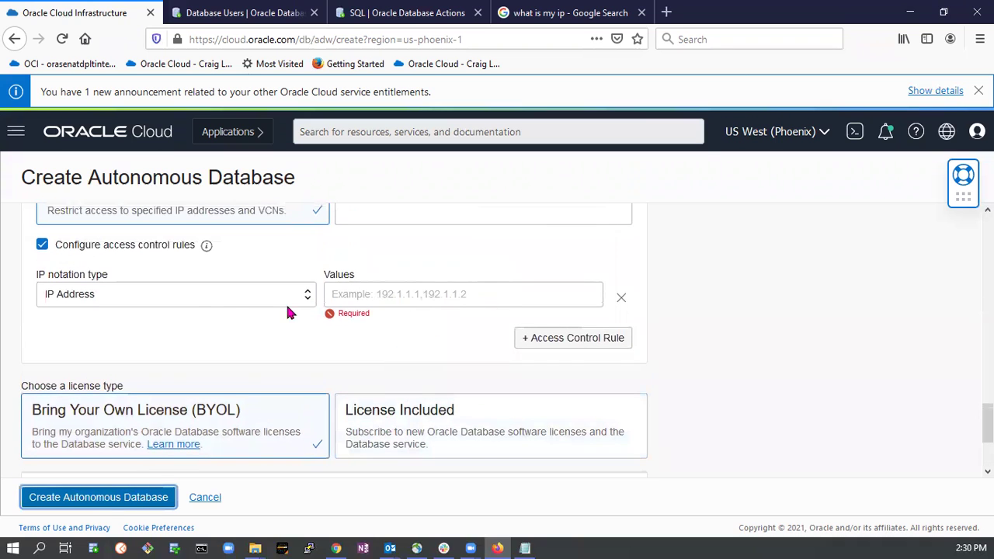
left_click(79, 253)
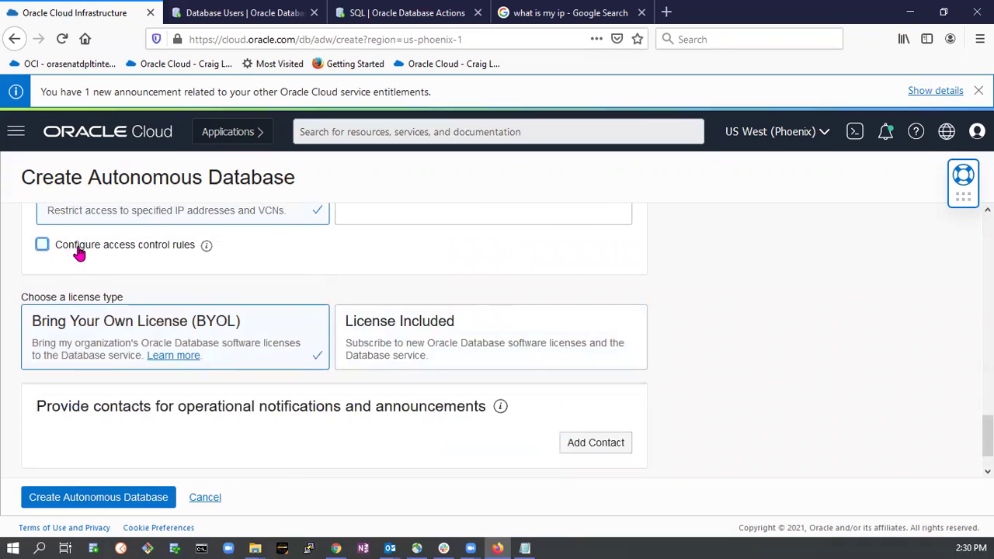
scroll(304, 295, "up", 1)
scroll(306, 297, "up", 1)
scroll(304, 319, "down", 3)
left_click(103, 498)
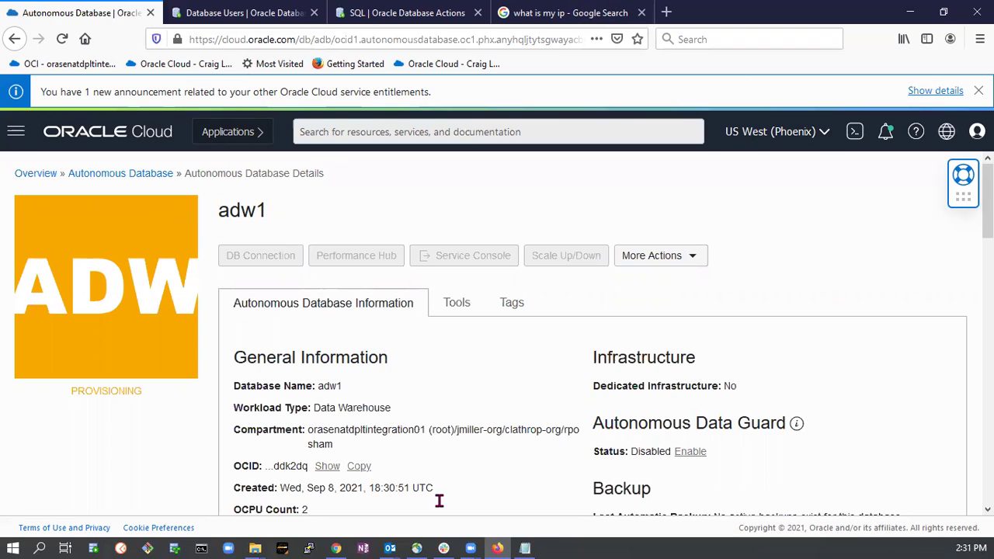
Wait on the adw1 details page while its status shows PROVISIONING.
mouse_move(528, 544)
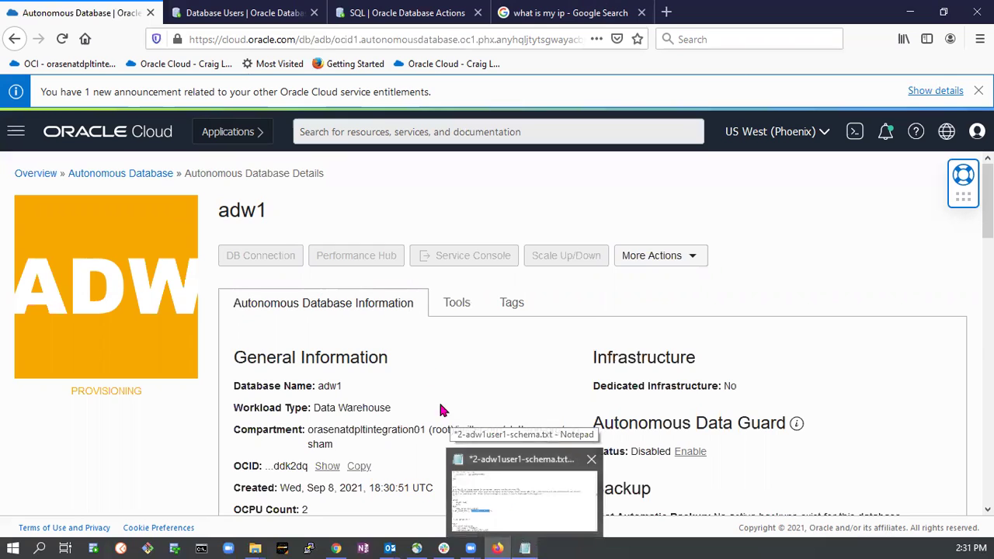
Go via Storage to the Object Storage buckets list and open the sh bucket.
left_click(17, 133)
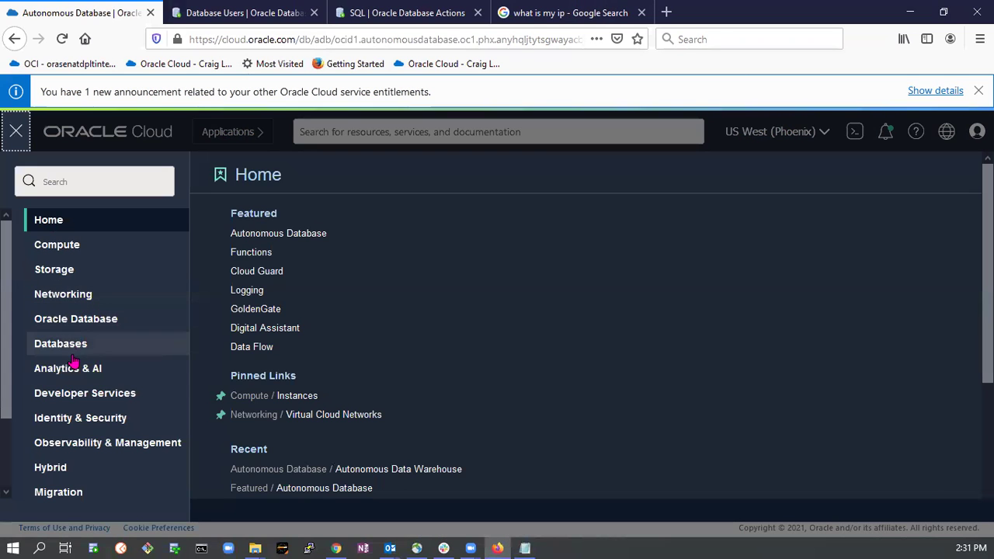
left_click(67, 269)
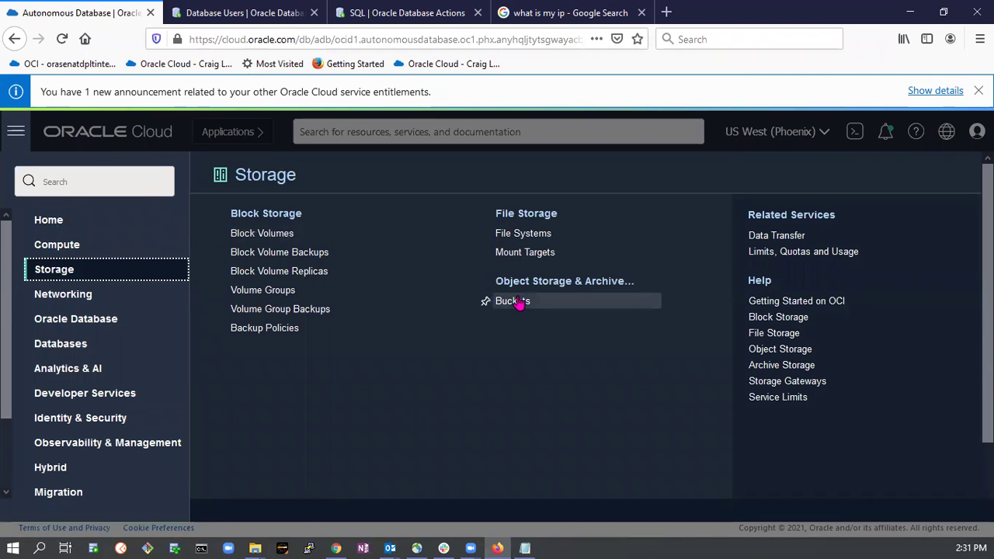
left_click(517, 306)
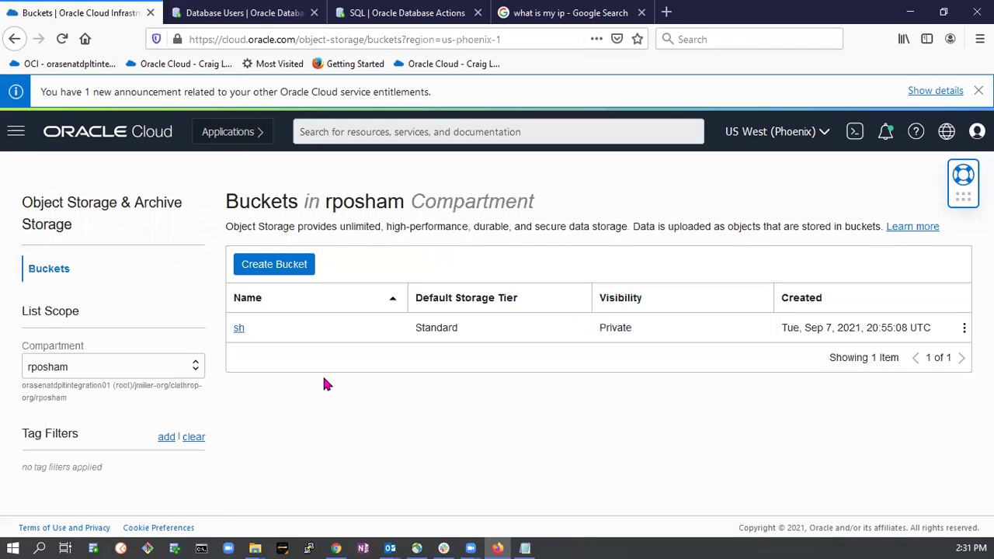
left_click(237, 330)
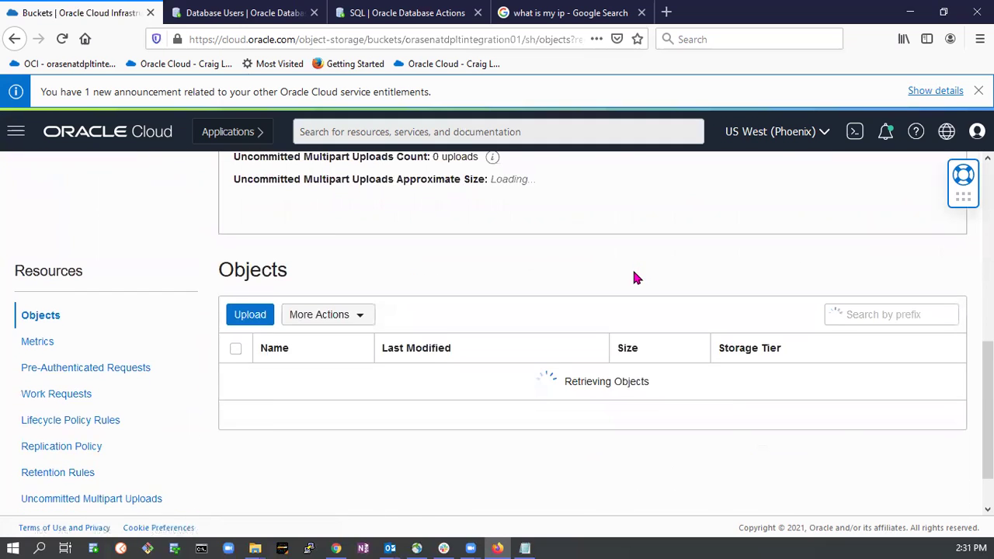
Select all 13 objects in the sh bucket and delete them.
scroll(634, 278, "down", 1)
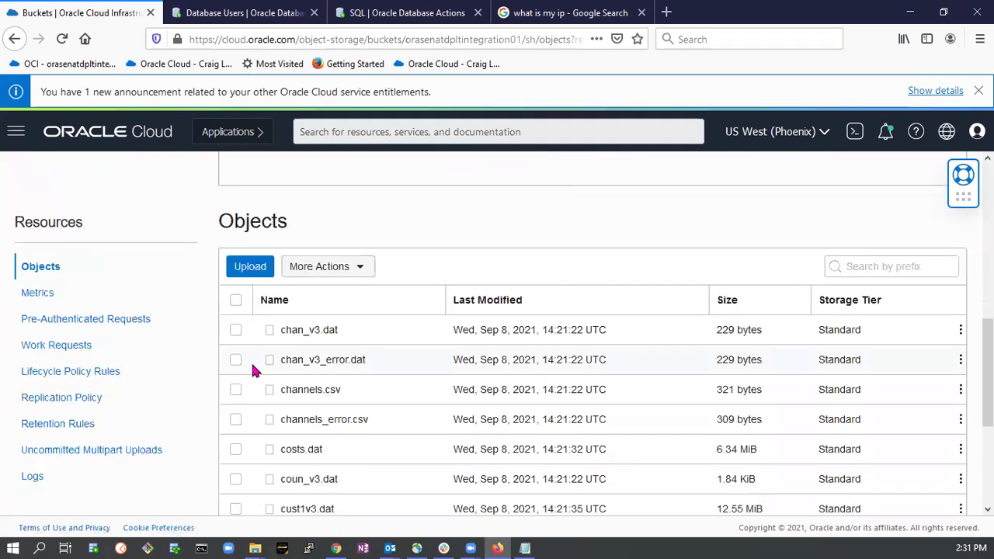
left_click(236, 300)
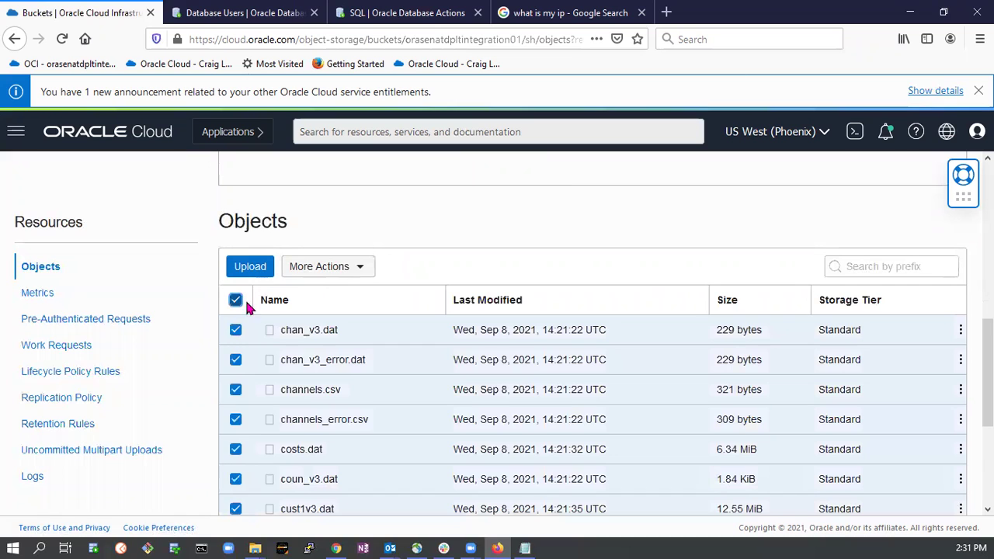
left_click(347, 271)
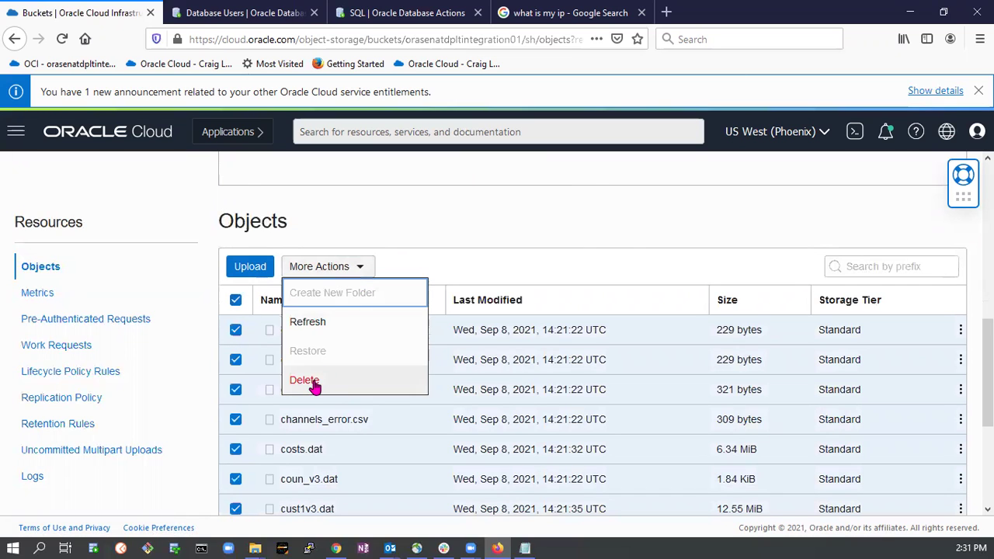
left_click(310, 381)
left_click(331, 311)
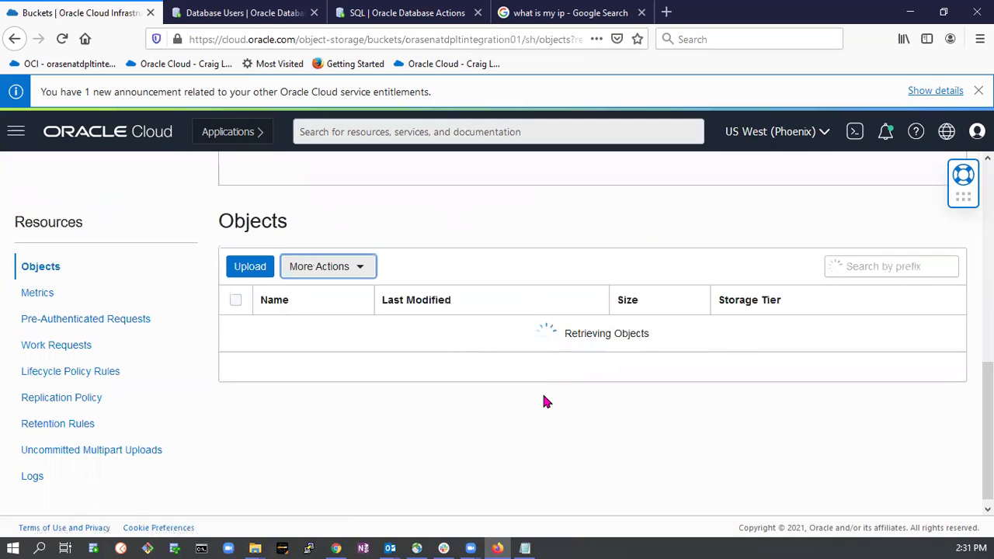
left_click(244, 268)
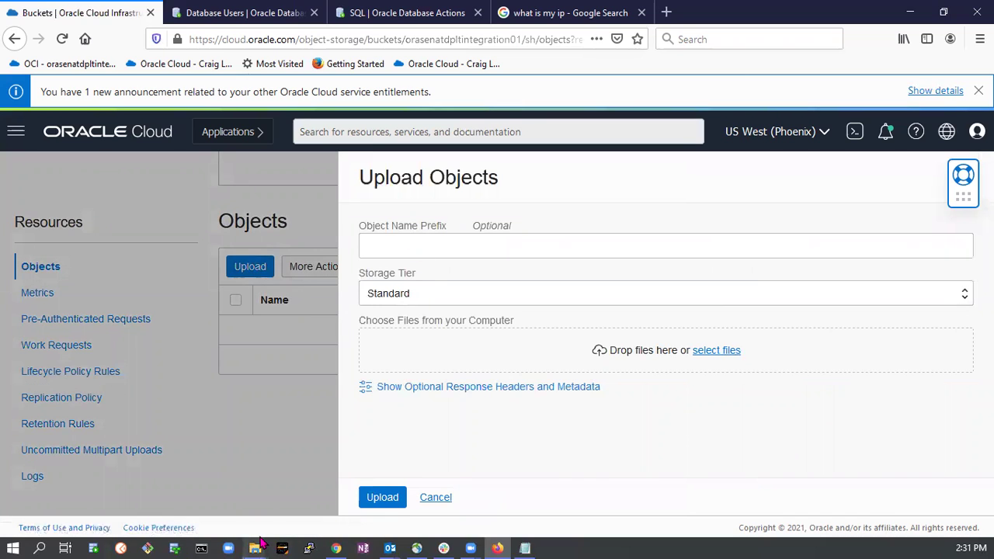
Drag all 13 files from 1-adb_sample_data_files into the Upload Objects drop area.
mouse_move(257, 547)
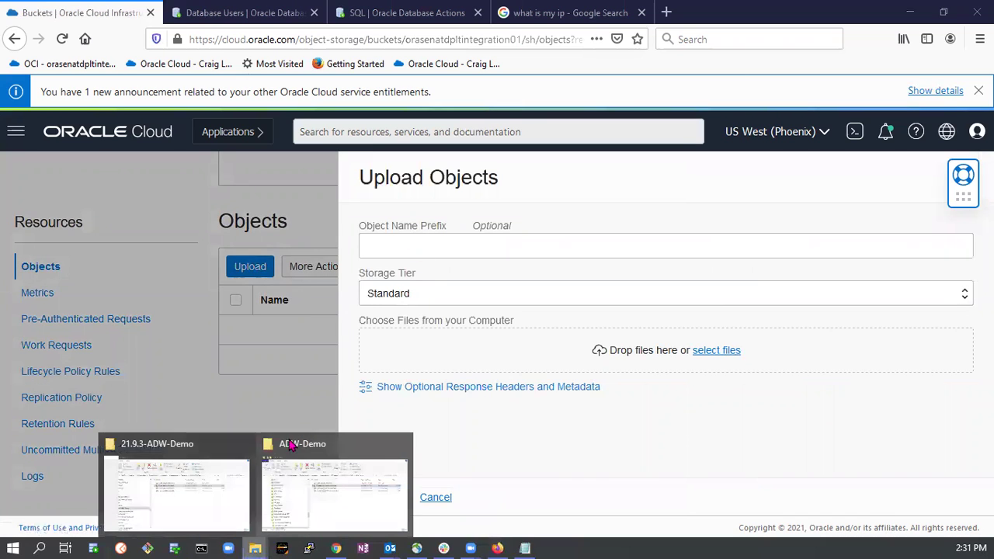
left_click(189, 448)
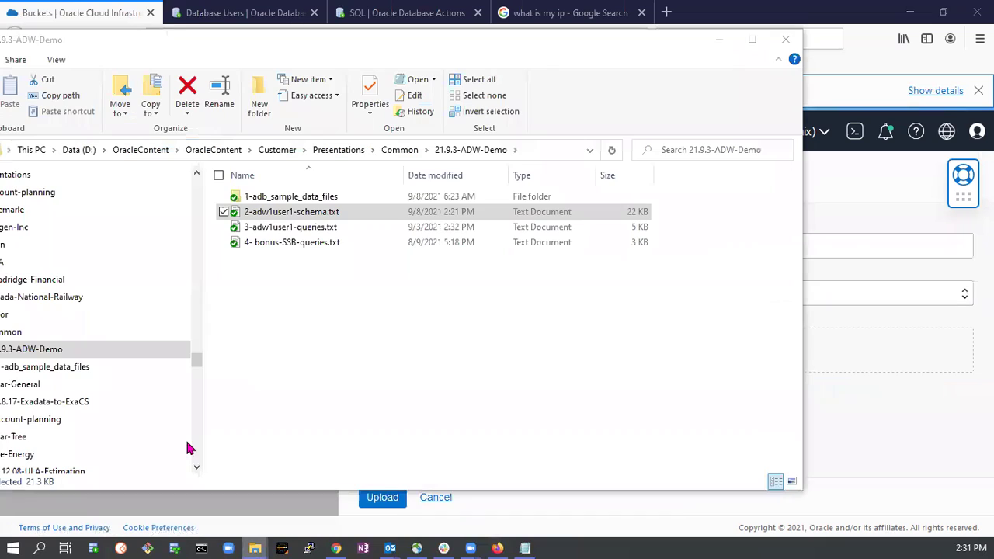
left_click(281, 197)
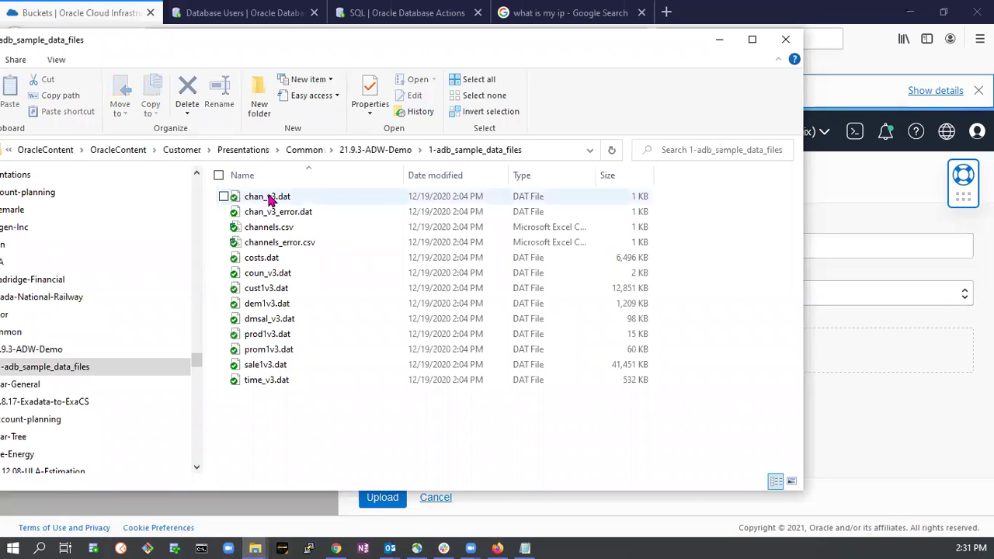
left_click(270, 198)
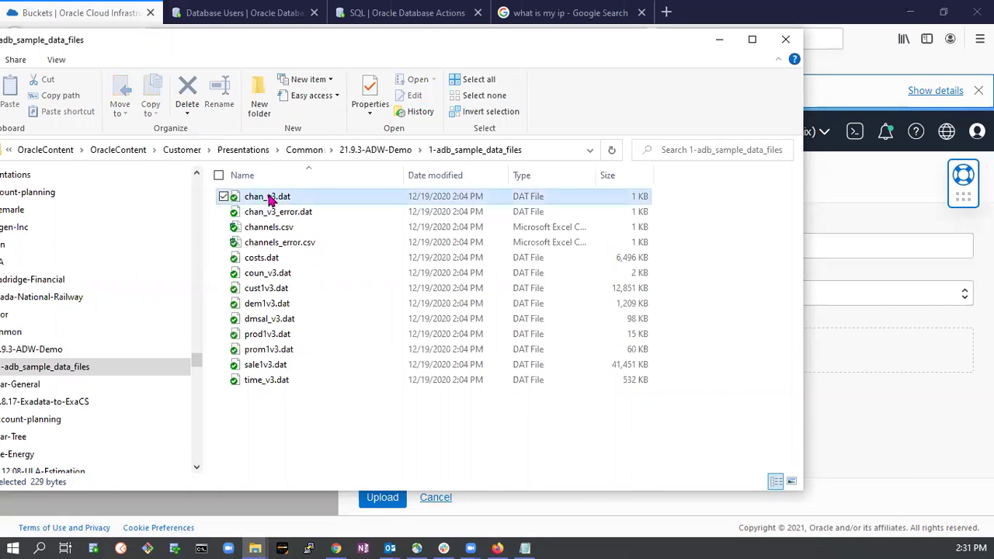
left_click(261, 384, "shift")
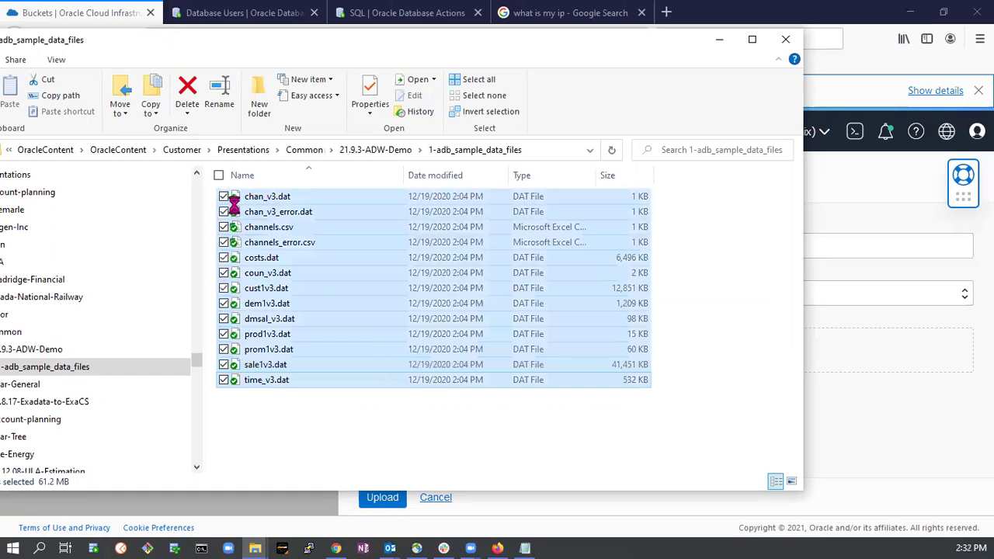
left_click_drag(232, 199, 898, 354)
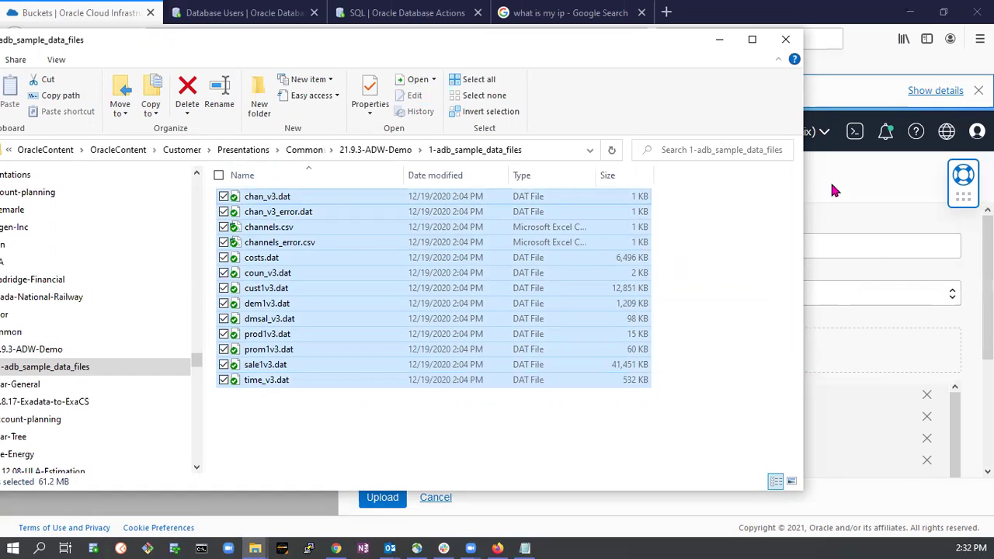
left_click(719, 39)
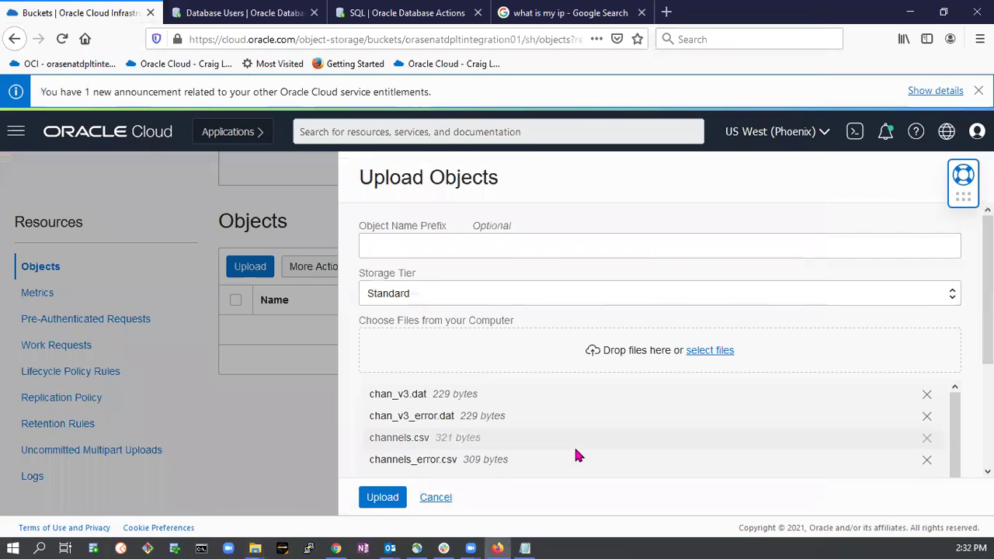
Upload the 13 queued files and close the panel once all show Finished.
left_click(372, 501)
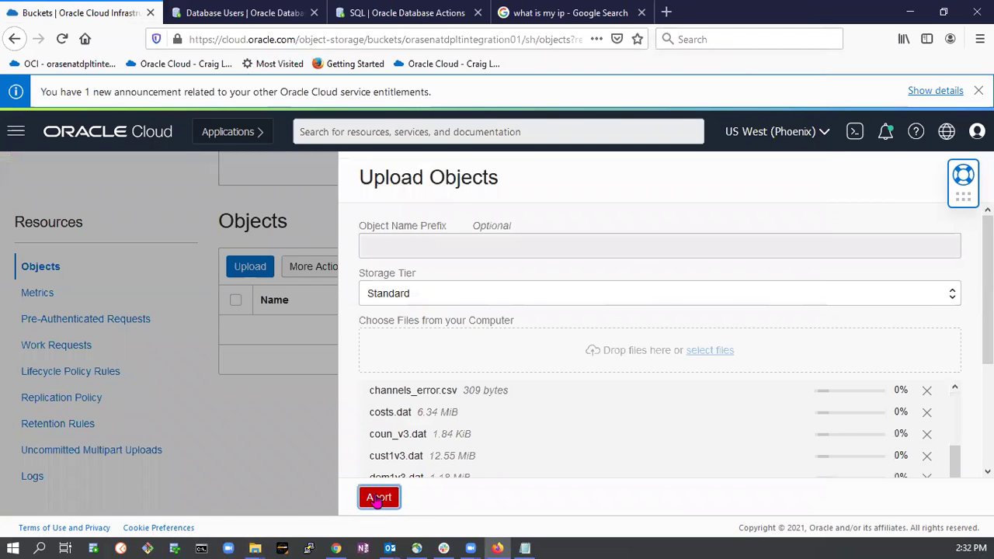
scroll(715, 329, "down", 3)
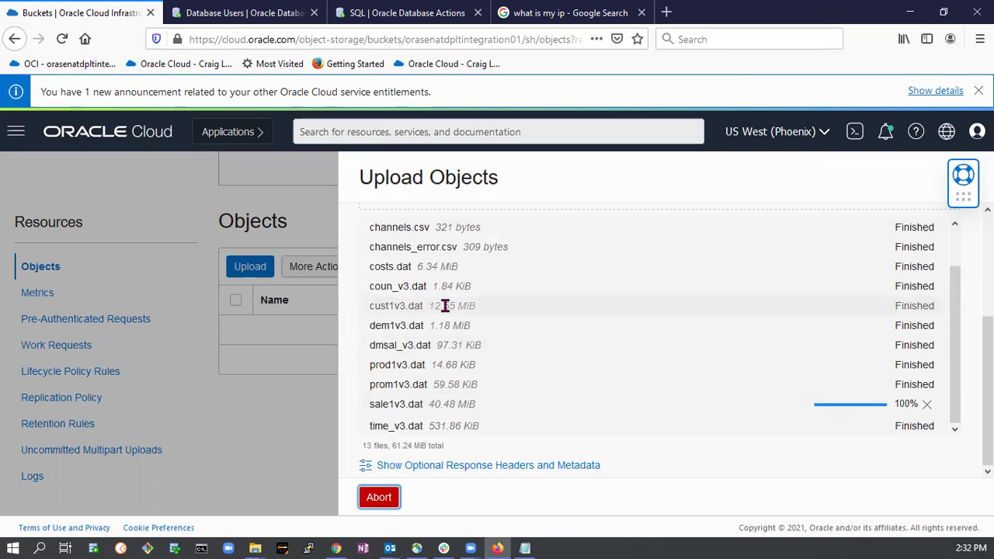
left_click(379, 497)
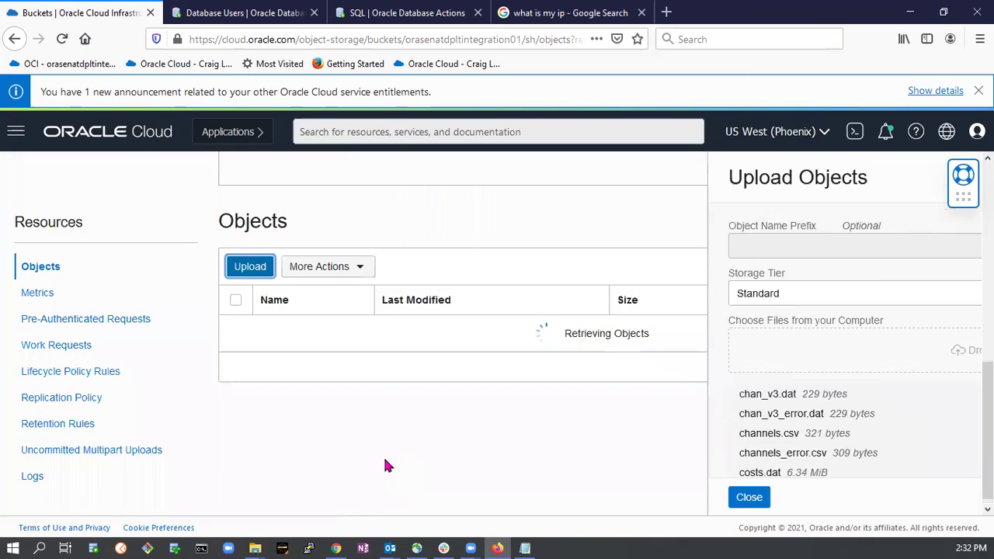
mouse_move(255, 548)
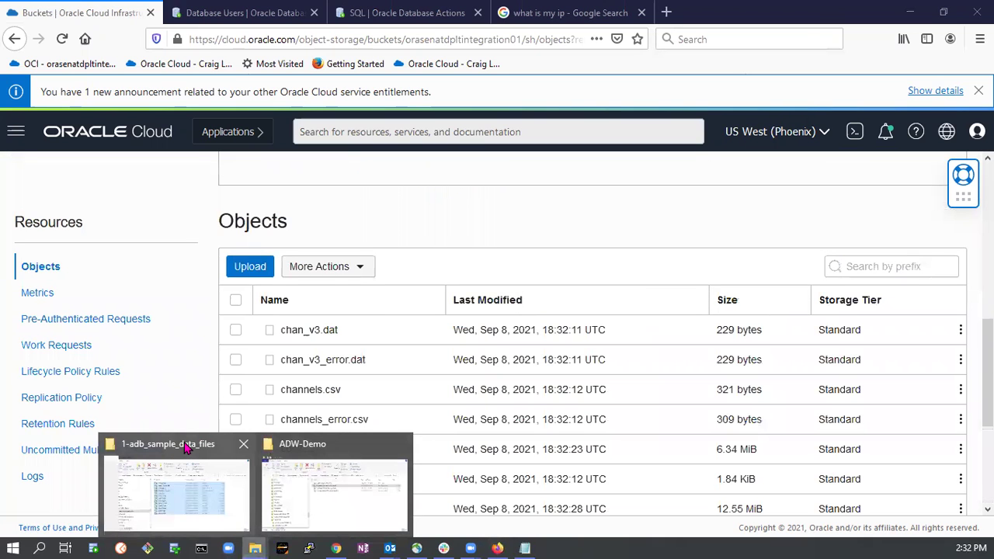
left_click(187, 446)
left_click(293, 211)
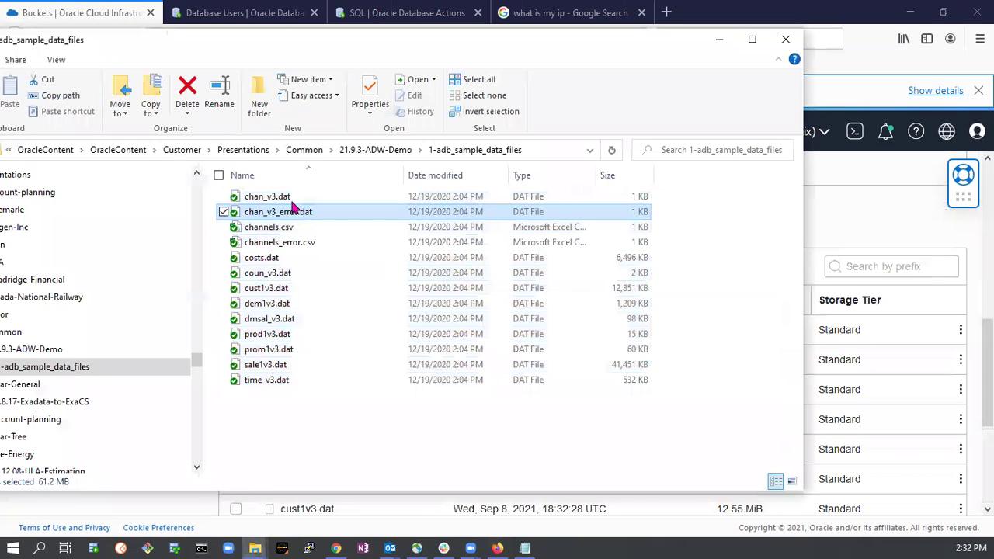
left_click(281, 196)
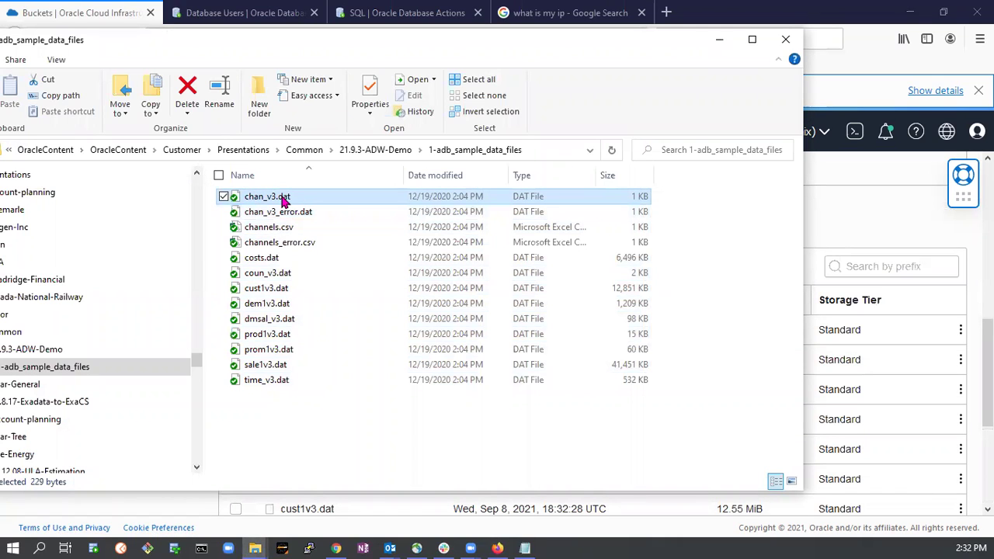
right_click(282, 197)
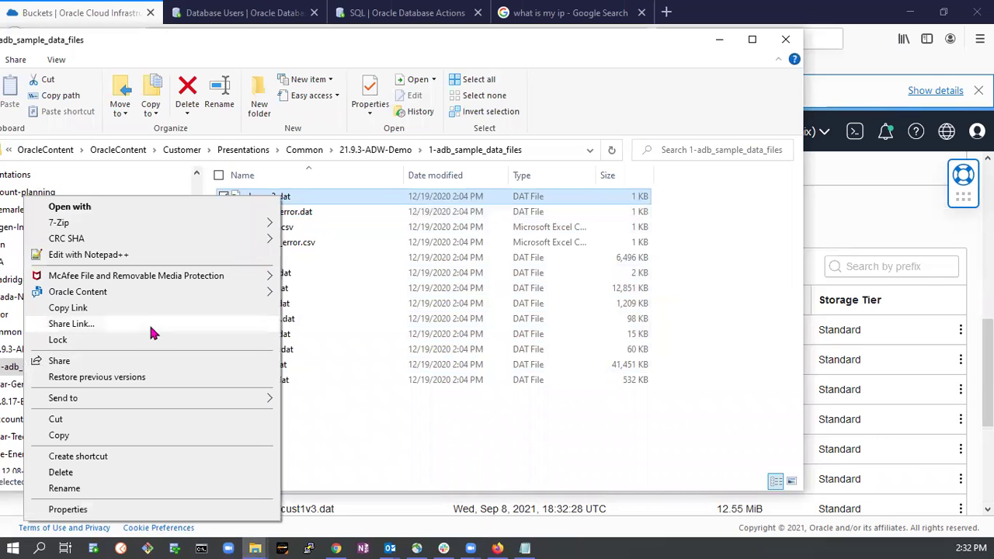
left_click(109, 262)
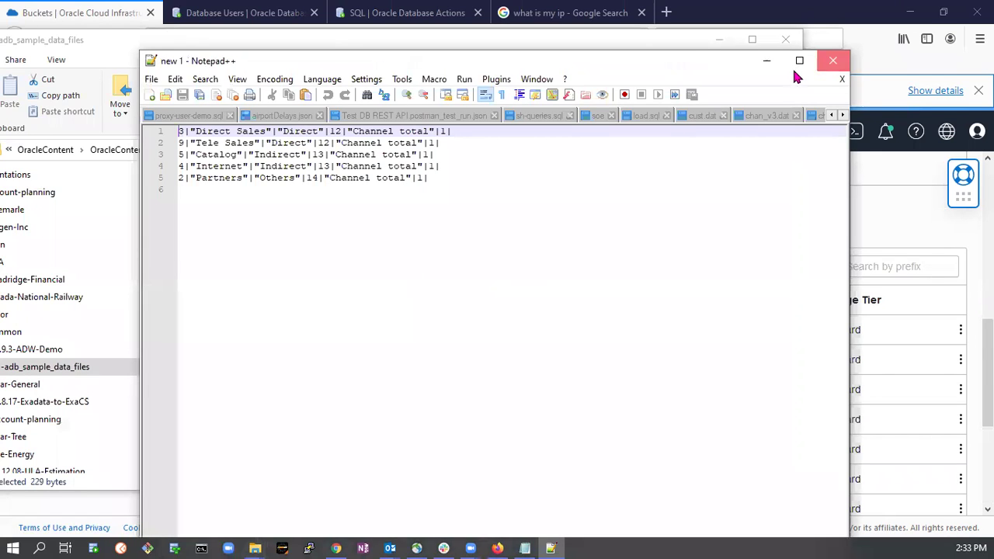
left_click(833, 60)
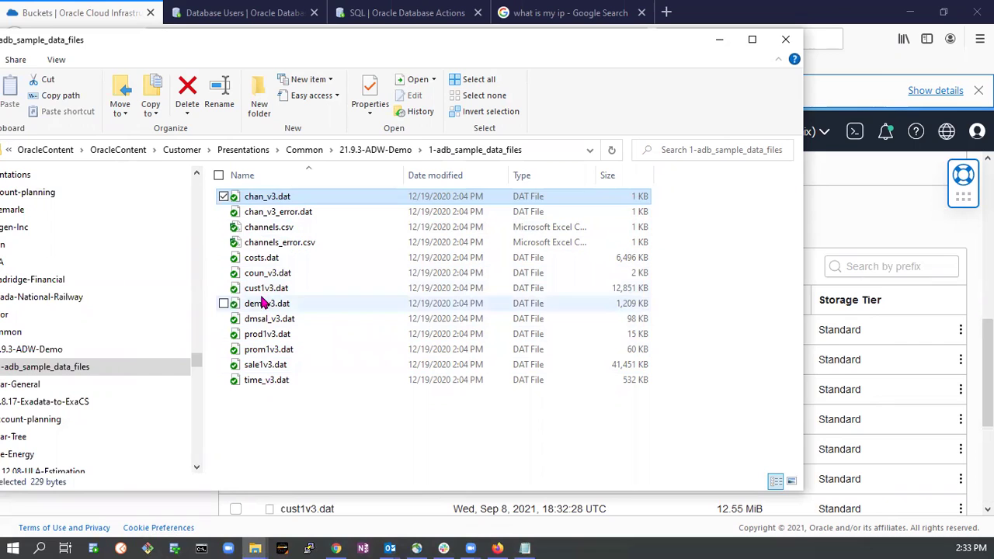
right_click(261, 288)
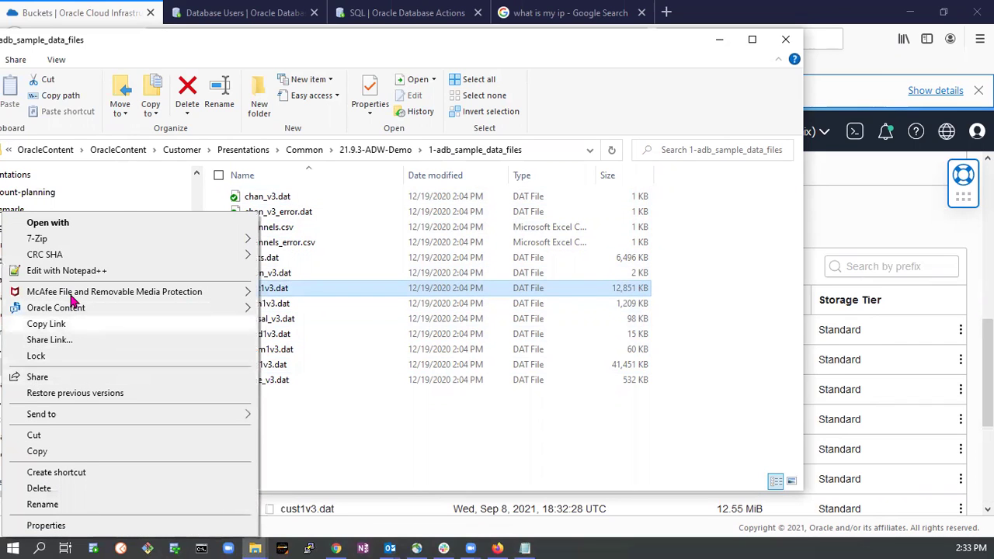
left_click(70, 270)
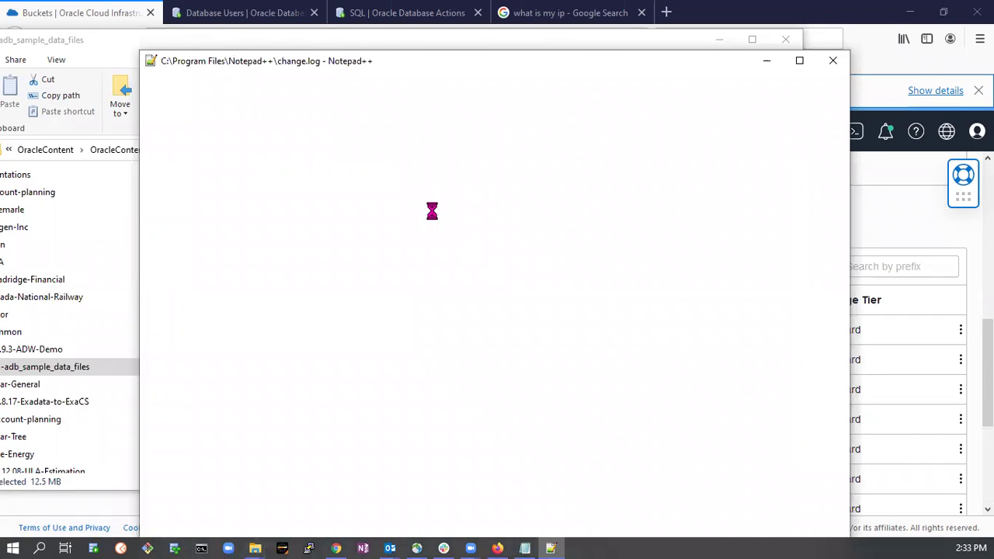
scroll(431, 216, "down", 5)
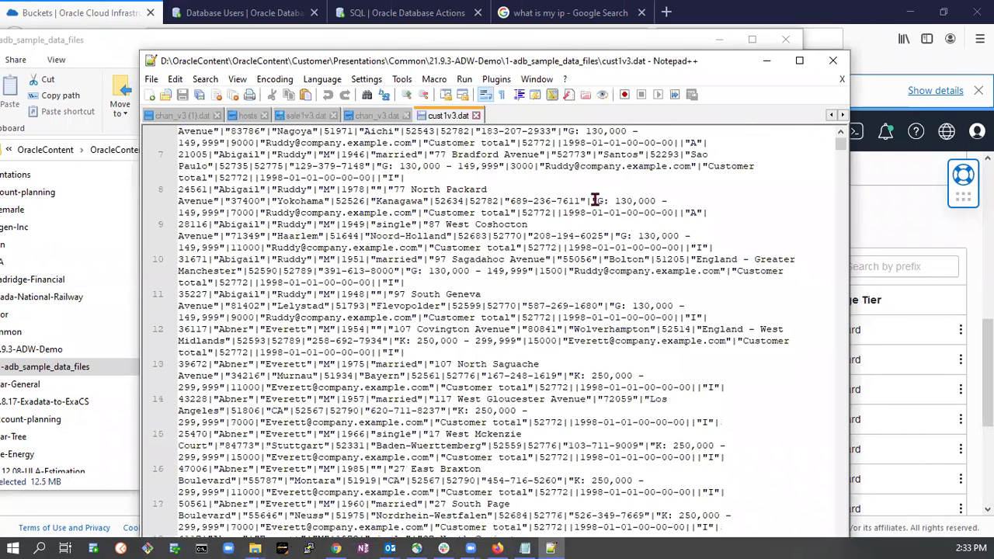
left_click(832, 61)
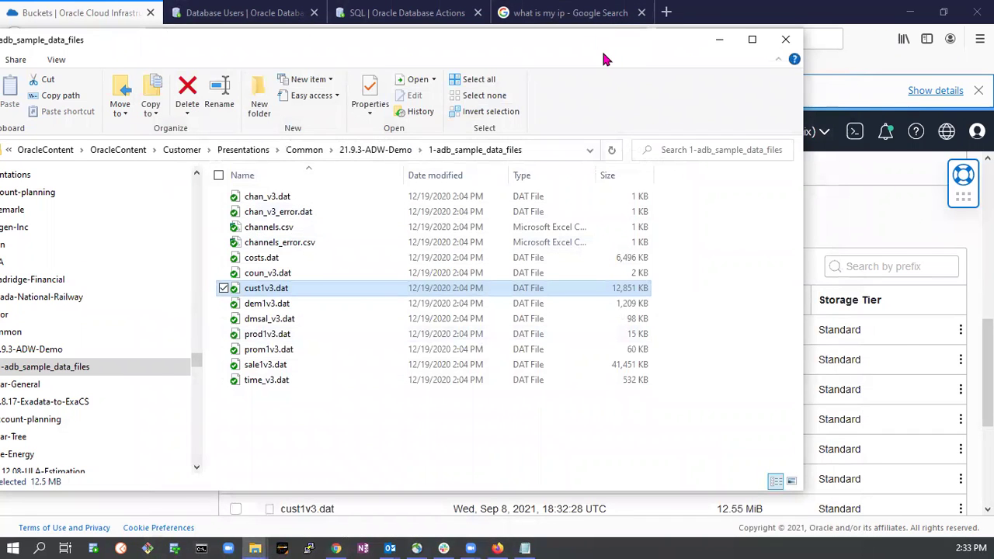
left_click(719, 40)
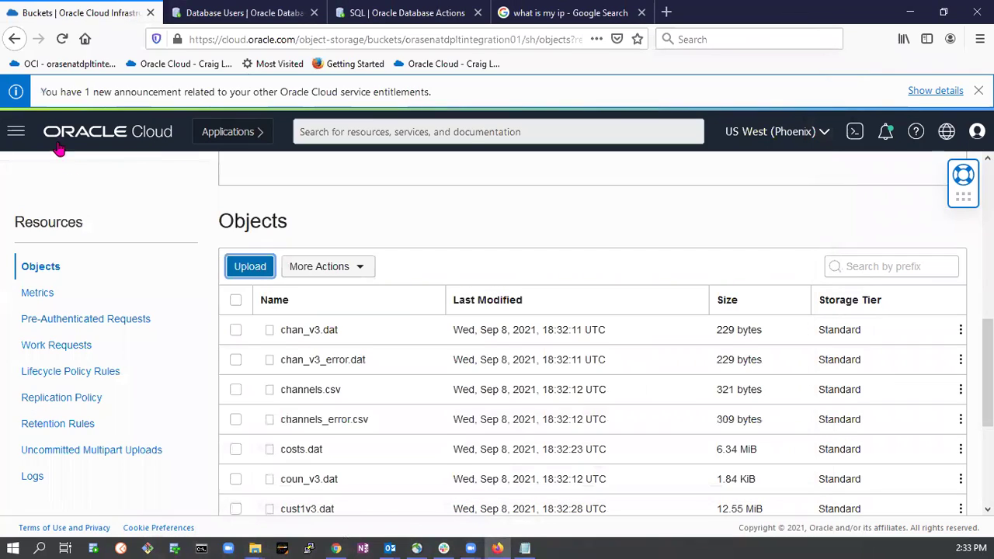
Go to Oracle Database > Autonomous Data Warehouse and open the Available adw1 database's details.
left_click(17, 134)
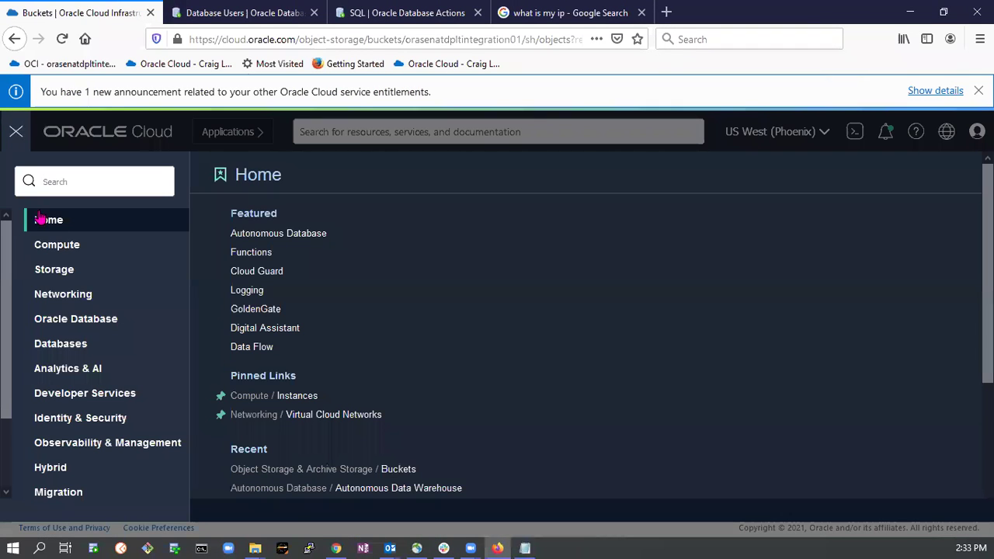
left_click(76, 325)
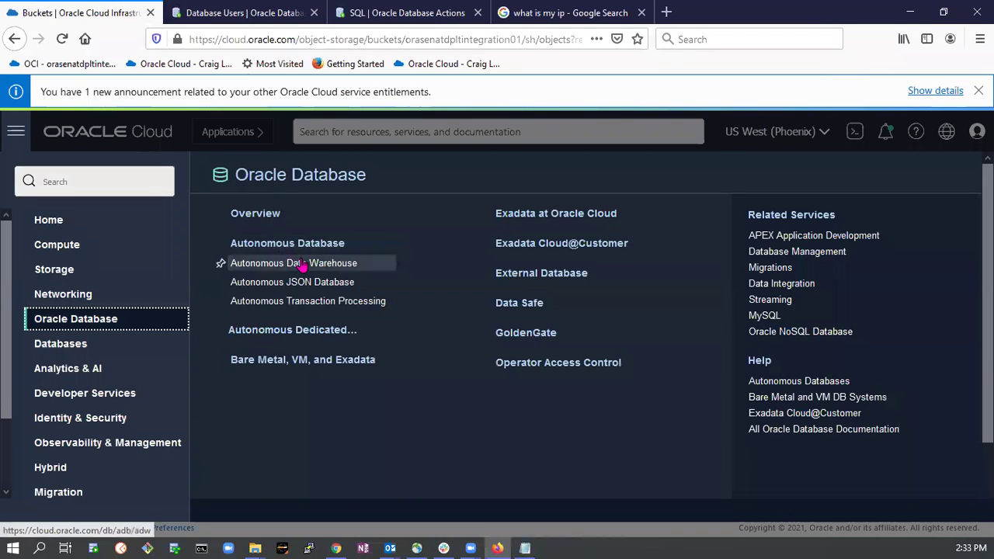
left_click(301, 265)
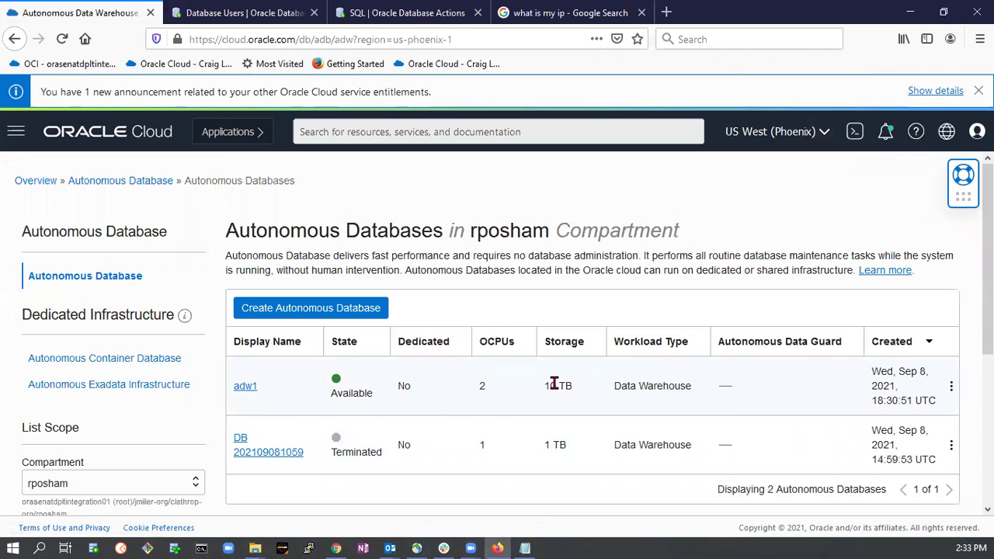
scroll(591, 396, "down", 3)
scroll(589, 396, "up", 1)
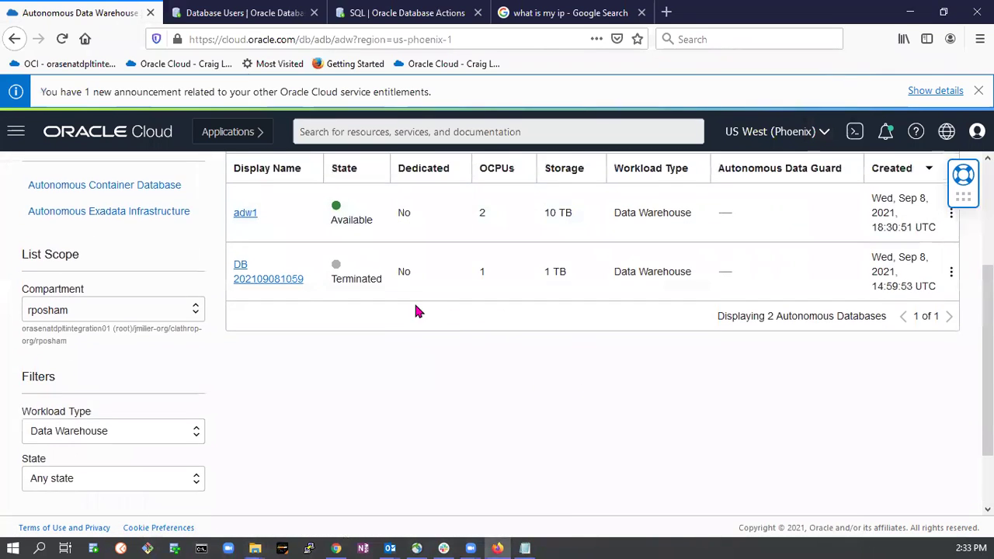
scroll(334, 313, "up", 1)
left_click(245, 313)
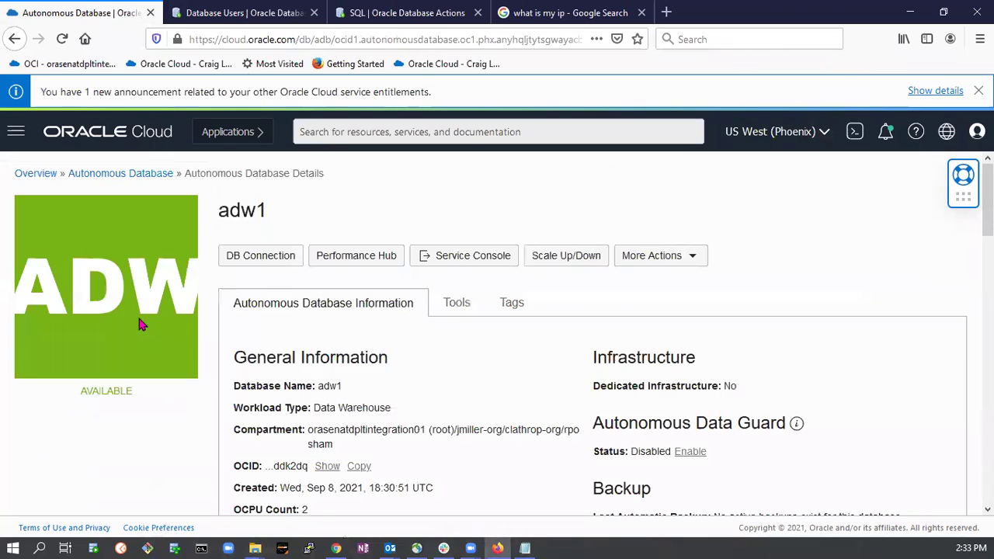
Review adw1's details page and display its Work Requests.
scroll(142, 346, "down", 6)
scroll(143, 351, "down", 2)
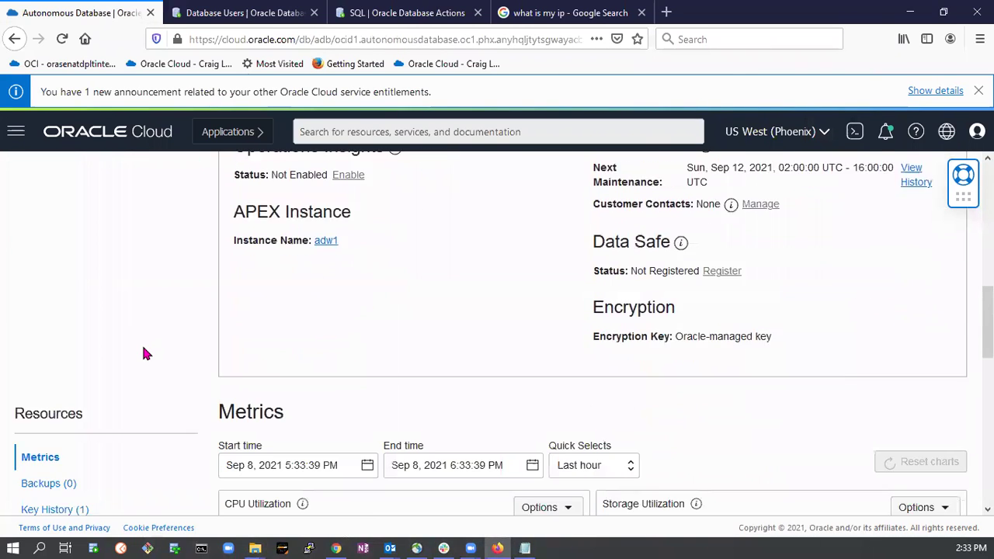
scroll(482, 329, "up", 7)
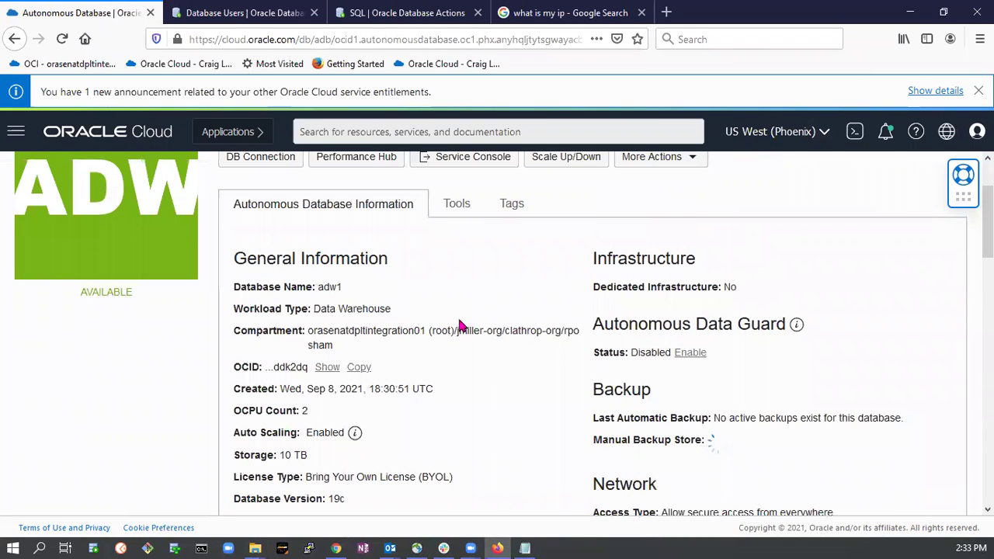
scroll(596, 320, "down", 2)
scroll(596, 321, "down", 1)
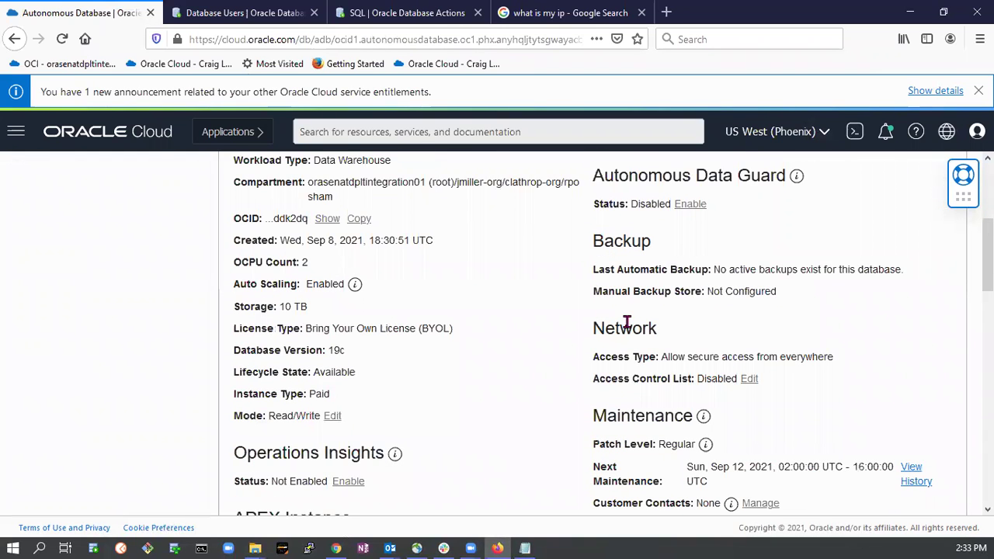
scroll(638, 331, "down", 1)
scroll(652, 326, "up", 5)
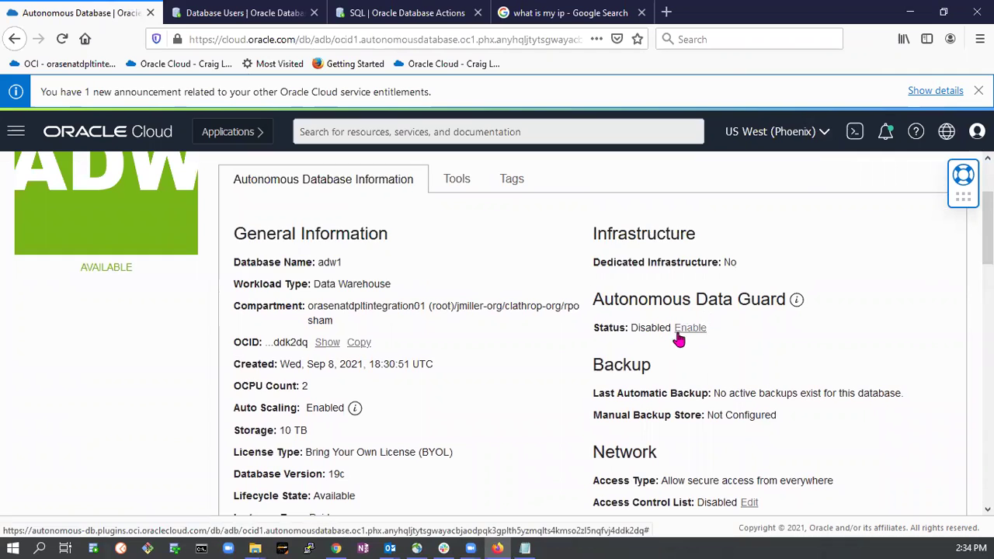
scroll(575, 326, "down", 20)
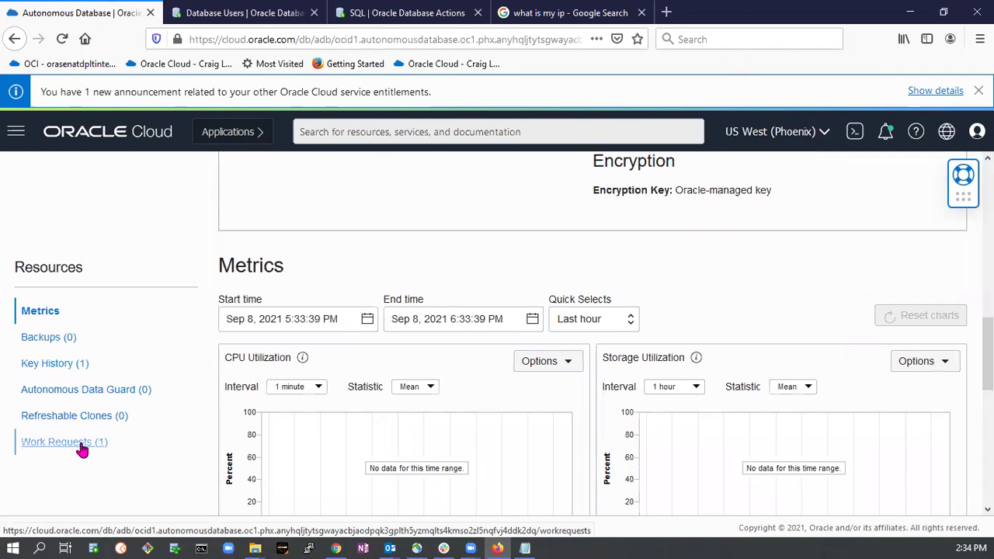
left_click(80, 445)
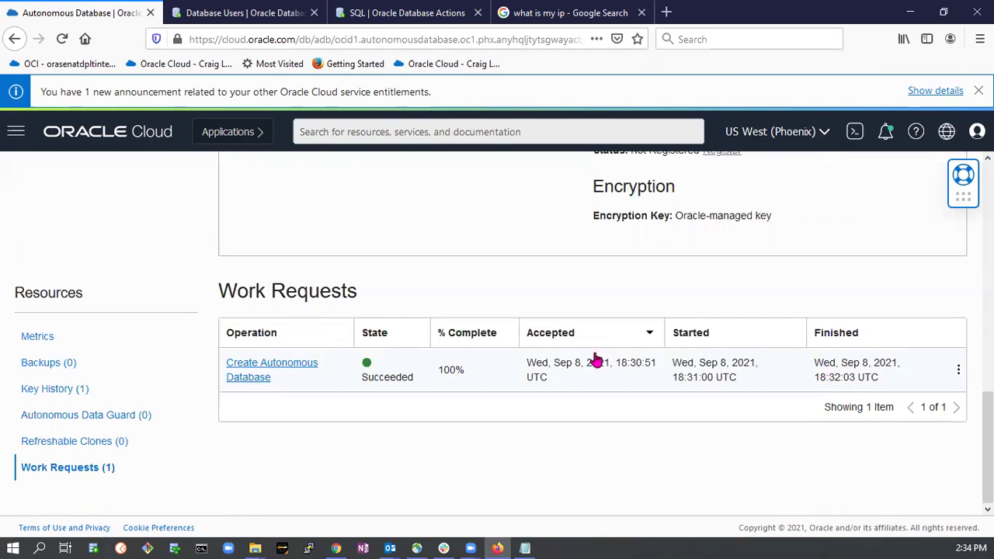
From adw1's Tools tab, launch Database Actions in a new browser tab.
scroll(484, 380, "up", 6)
scroll(497, 400, "up", 4)
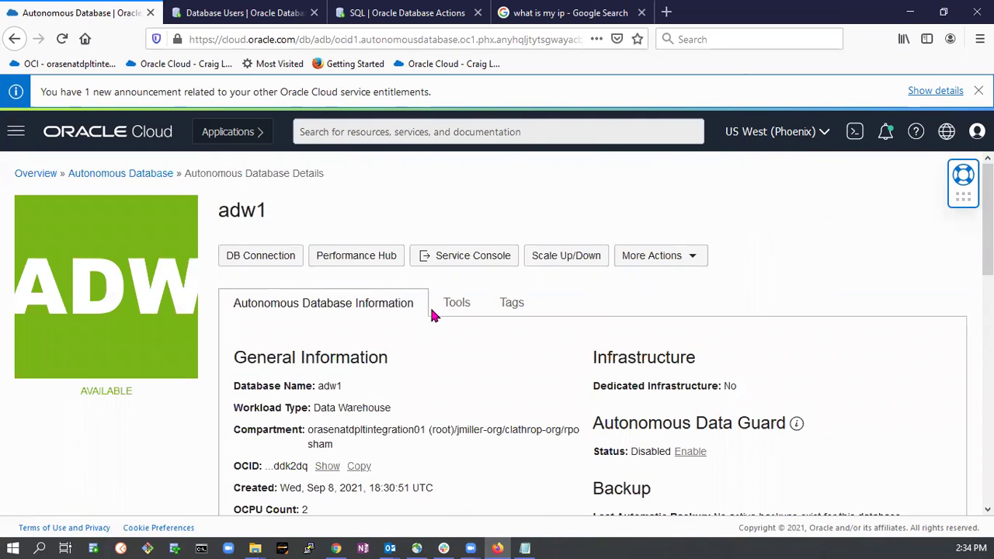
left_click(457, 304)
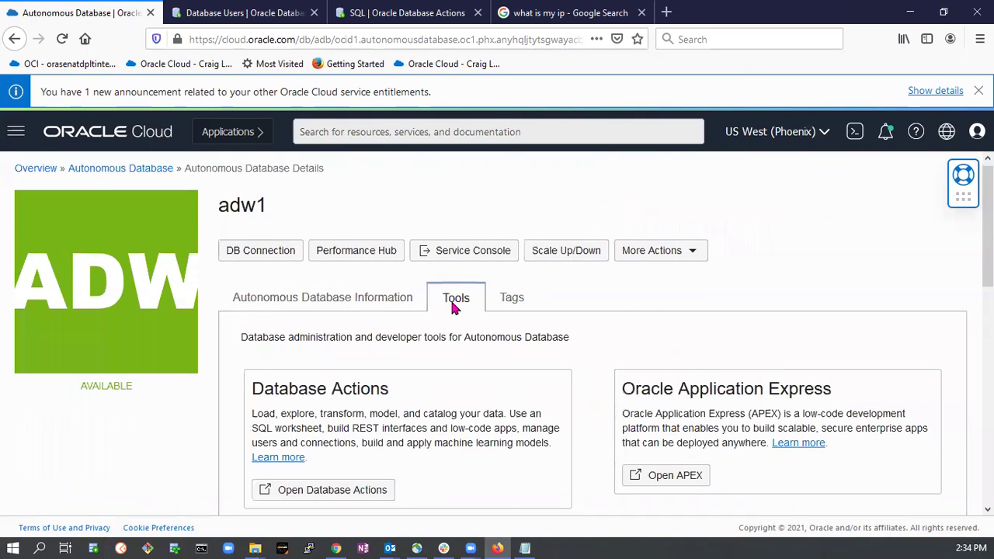
scroll(359, 294, "down", 2)
left_click(345, 298)
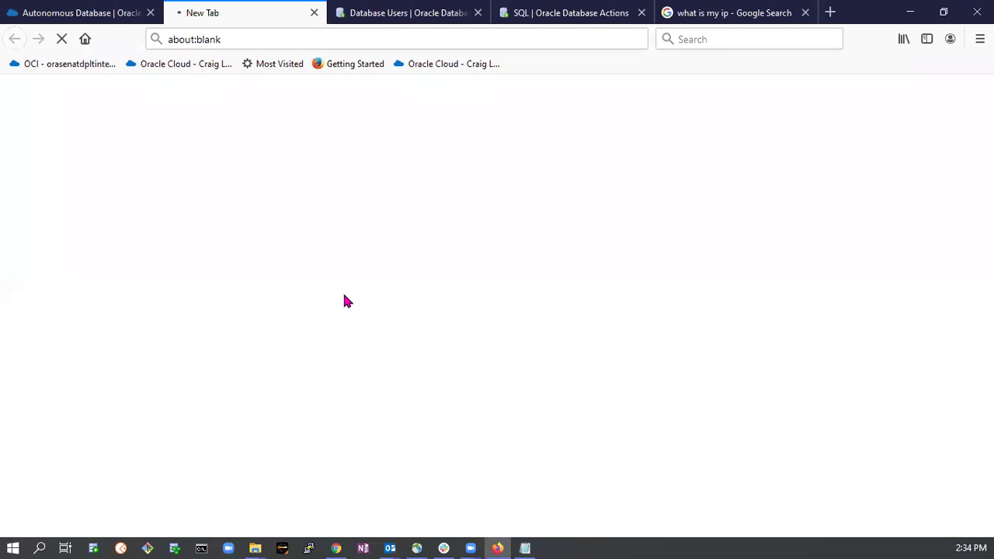
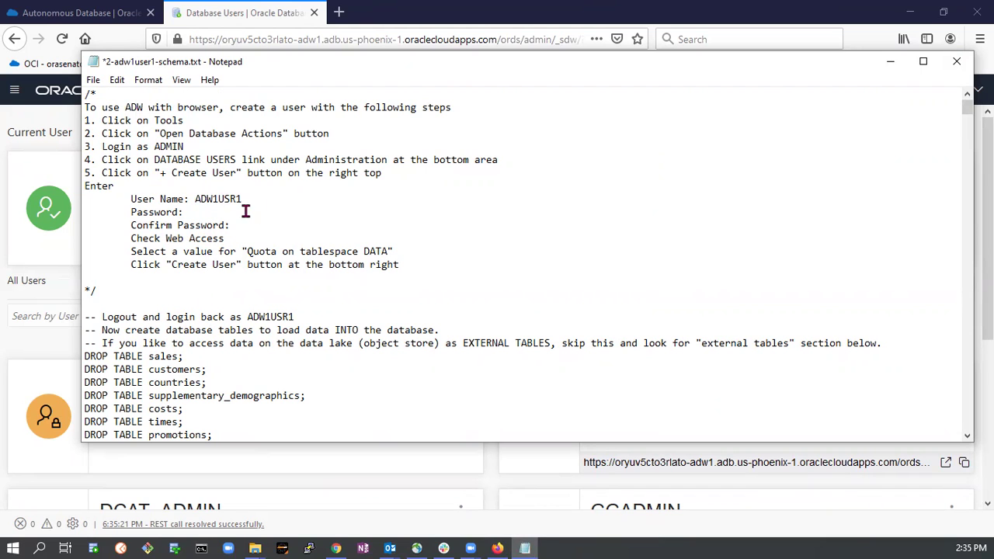
Find and select the new user name in the Notepad setup notes, then return to Database Users.
scroll(230, 207, "down", 2)
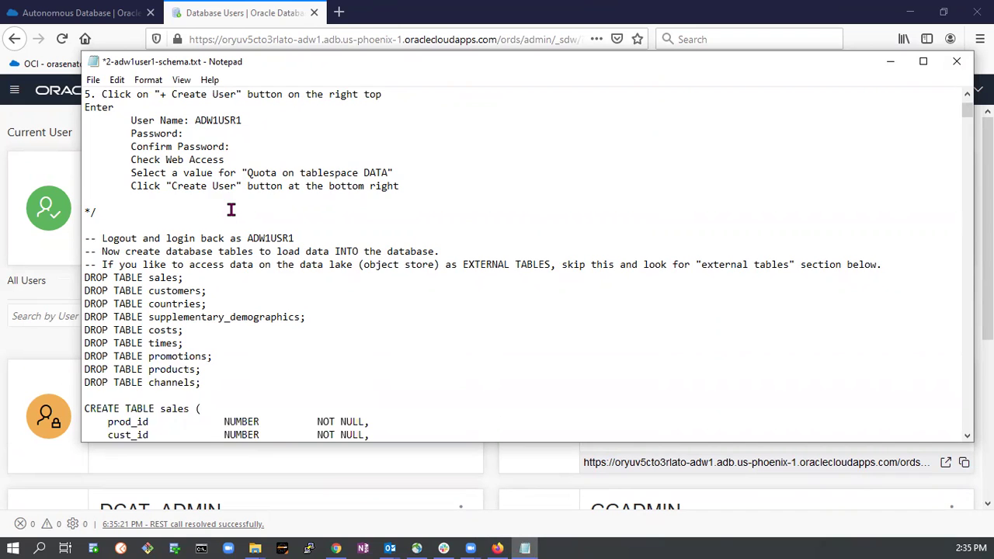
scroll(231, 210, "down", 3)
left_click(525, 547)
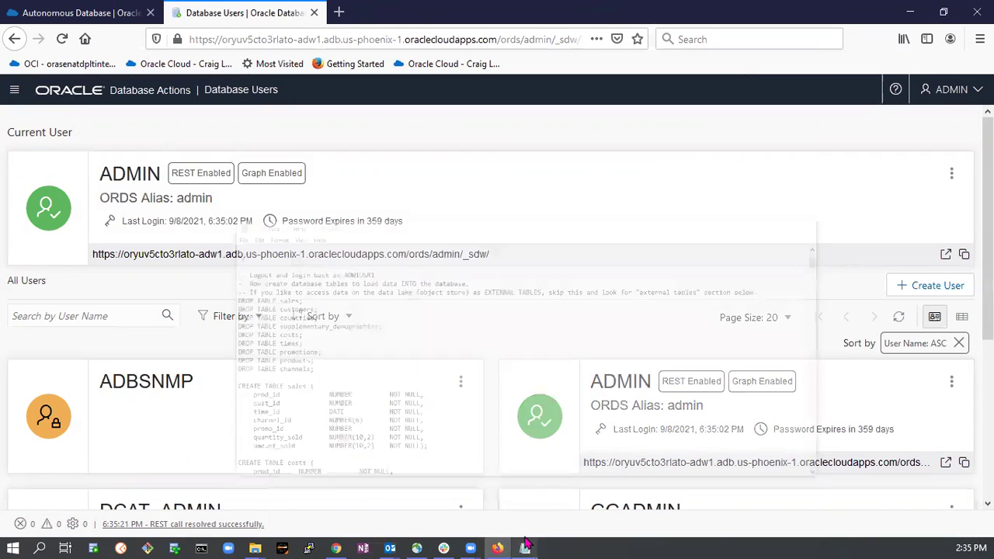
left_click(525, 548)
scroll(356, 335, "up", 5)
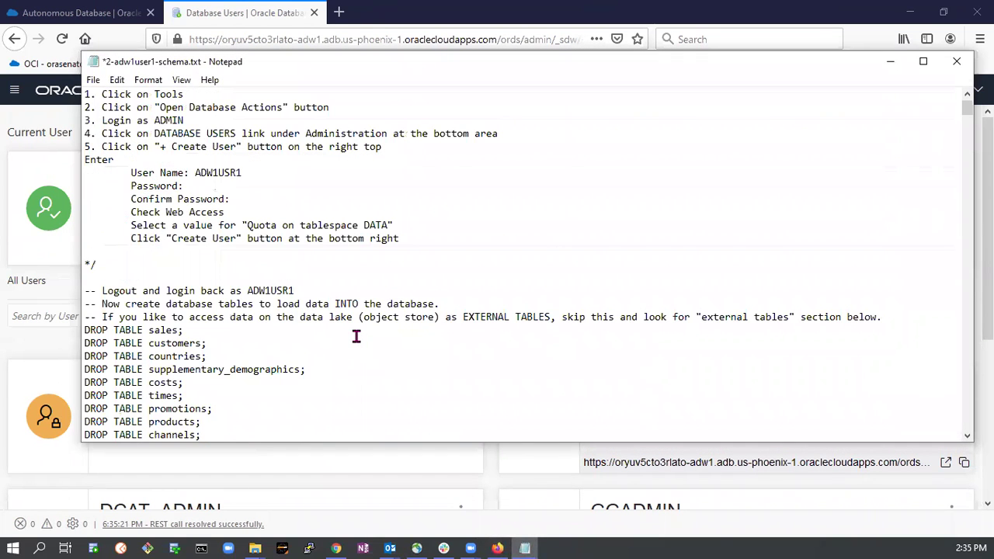
scroll(356, 336, "up", 1)
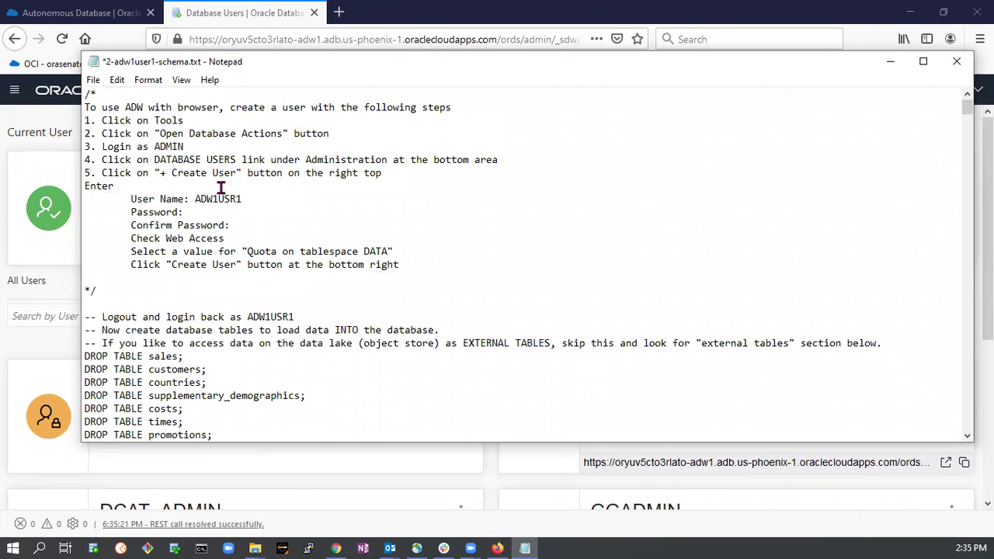
scroll(217, 191, "down", 3)
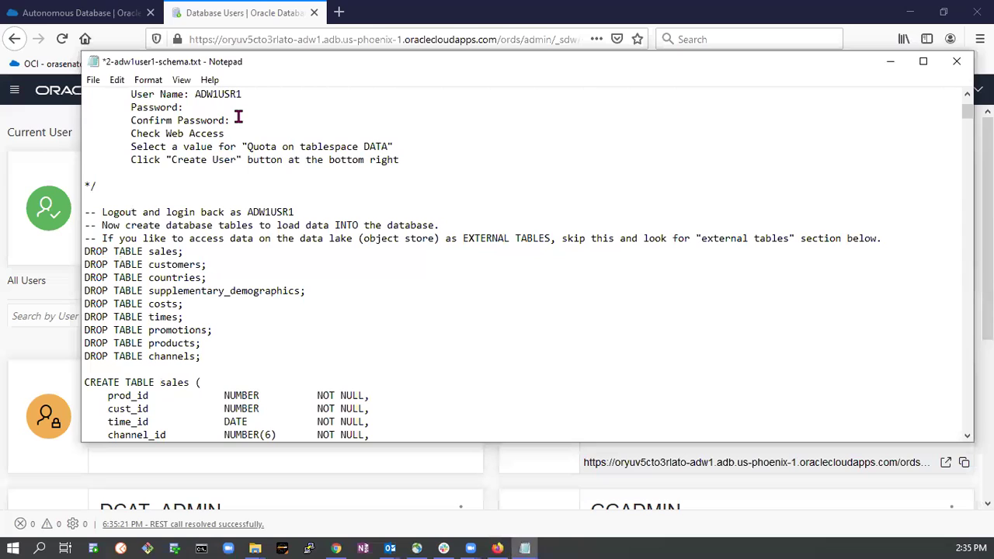
double_click(217, 94)
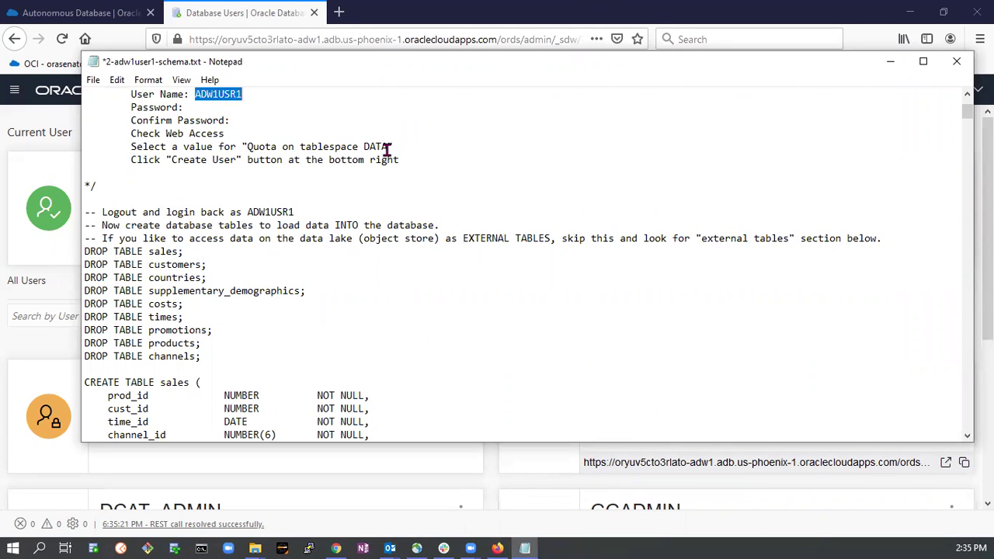
left_click(871, 36)
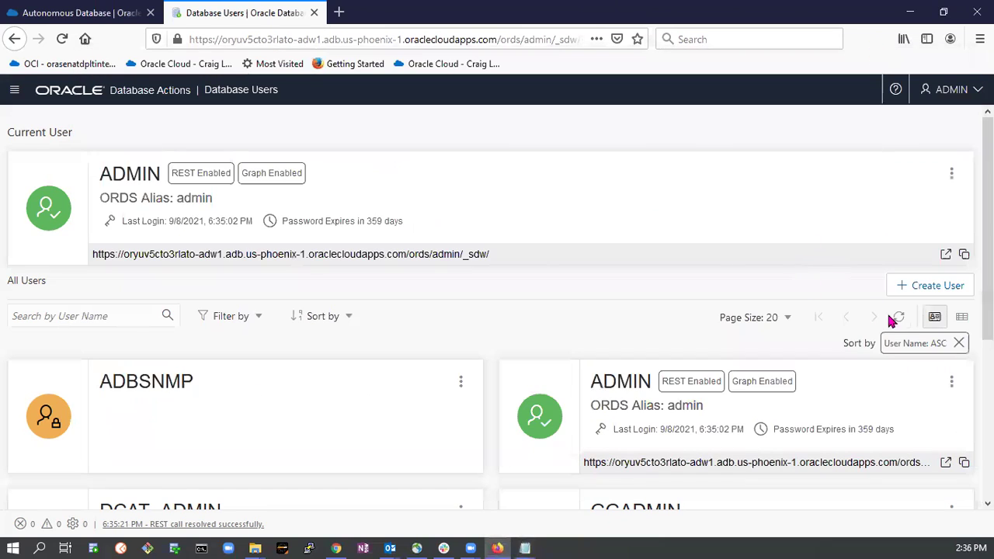
Start a new database user named ADW1USR1 and enter its password and confirmation.
left_click(919, 286)
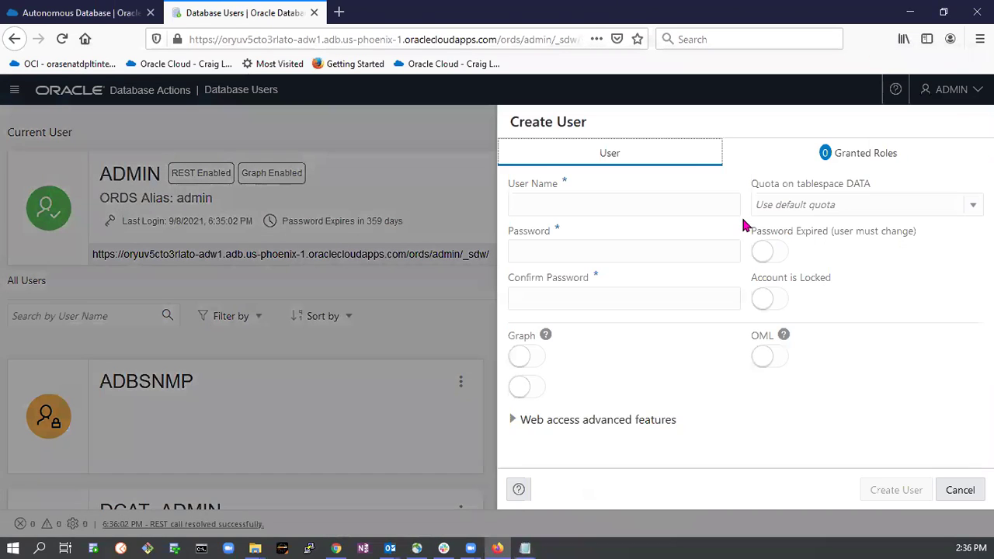
left_click(535, 210)
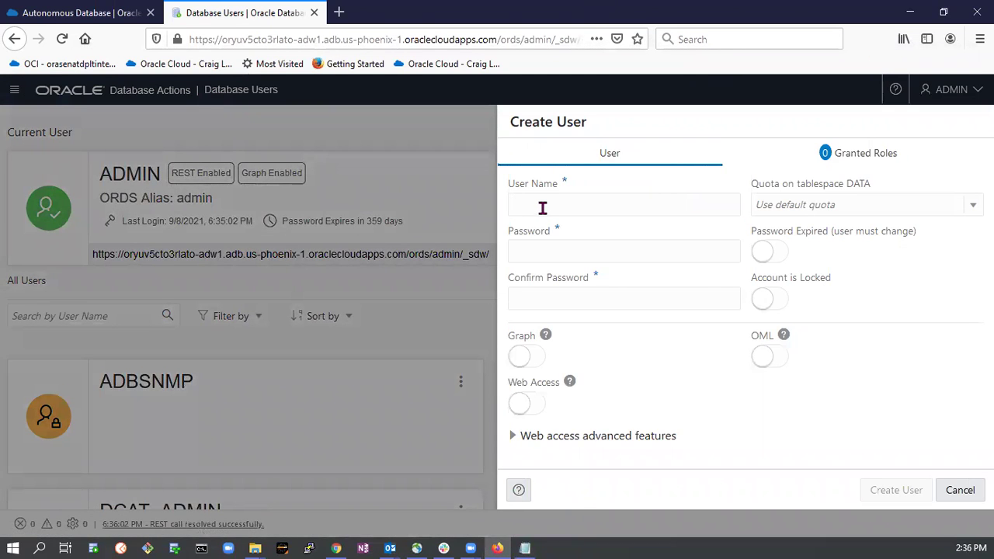
type("ADW1USR1")
left_click(551, 255)
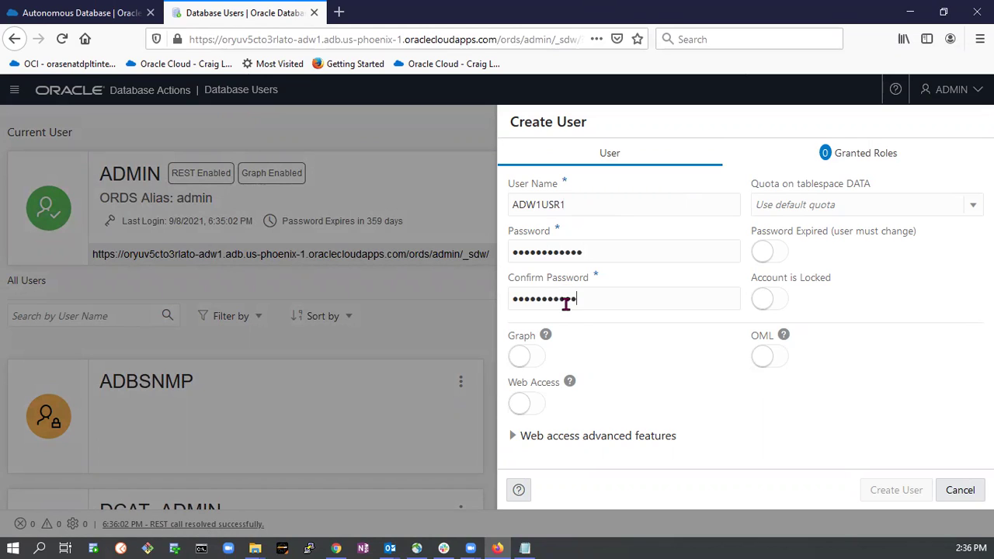
type("1")
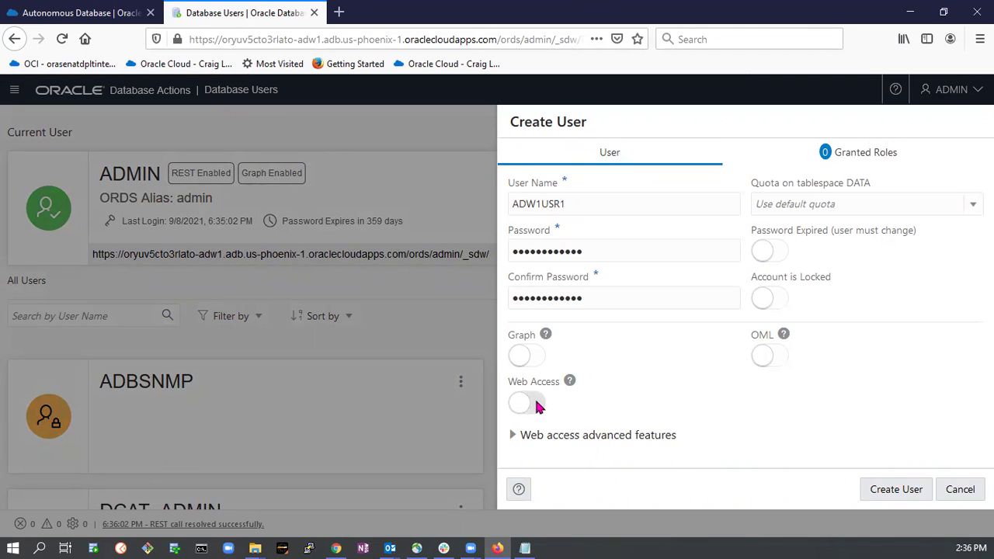
Enable Web Access for ADW1USR1 and give it a 500M quota on tablespace DATA.
left_click(537, 405)
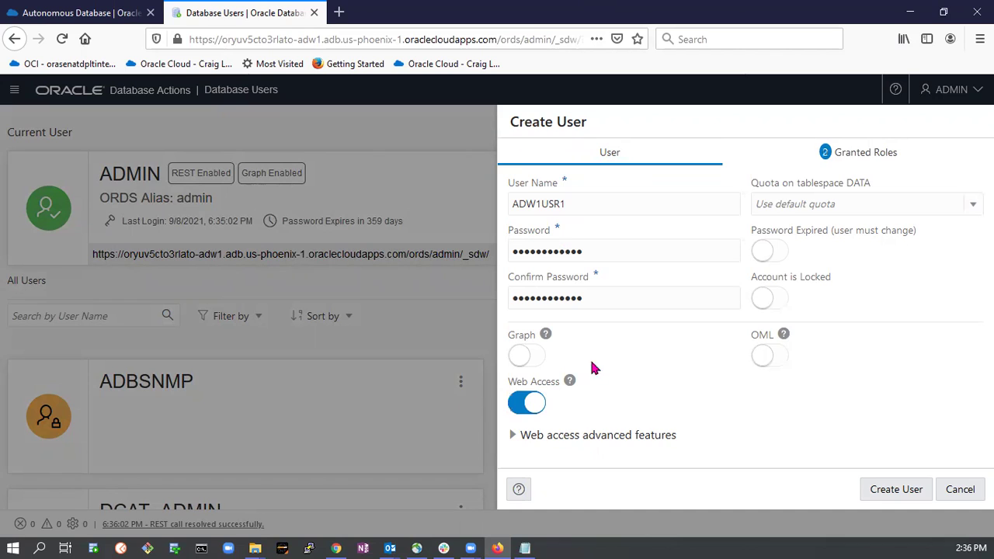
left_click(968, 208)
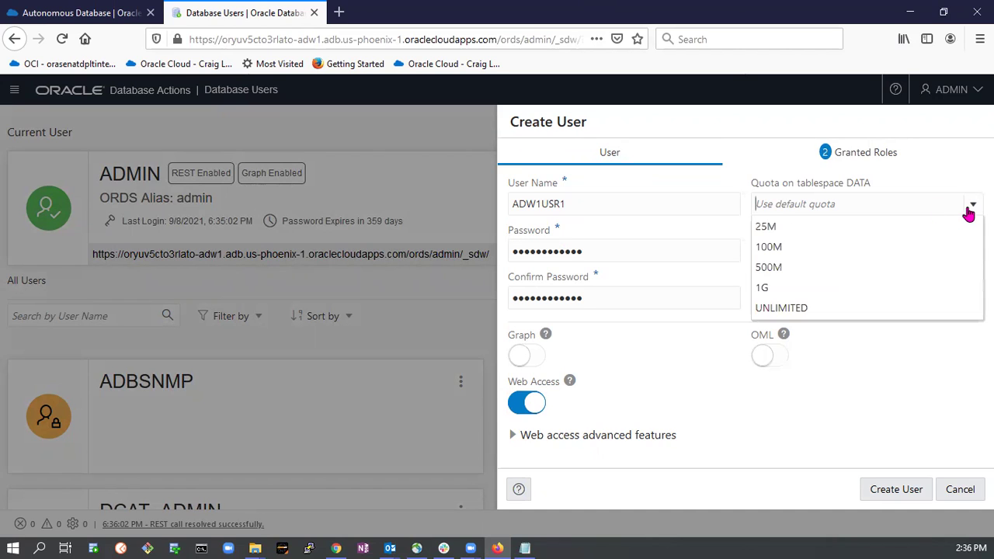
left_click(816, 271)
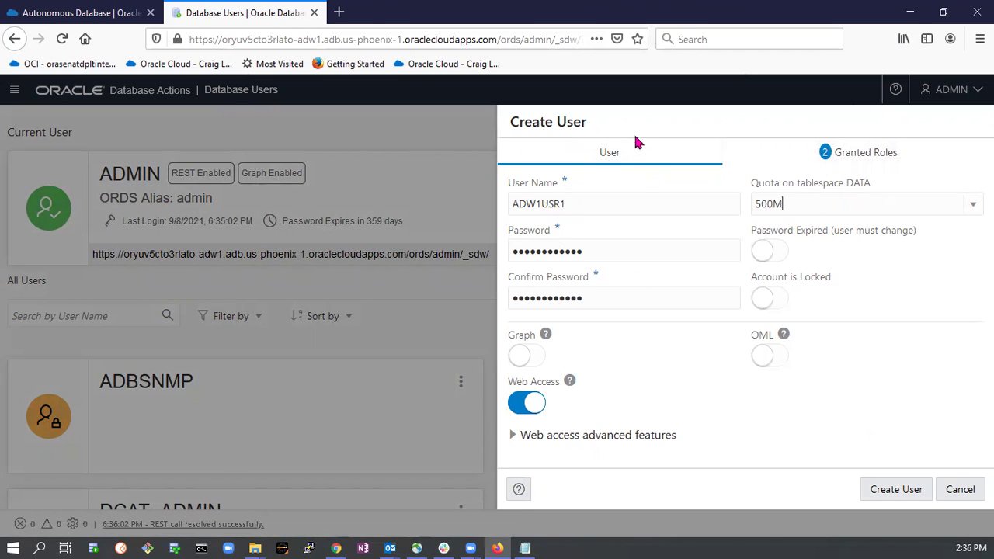
left_click(874, 154)
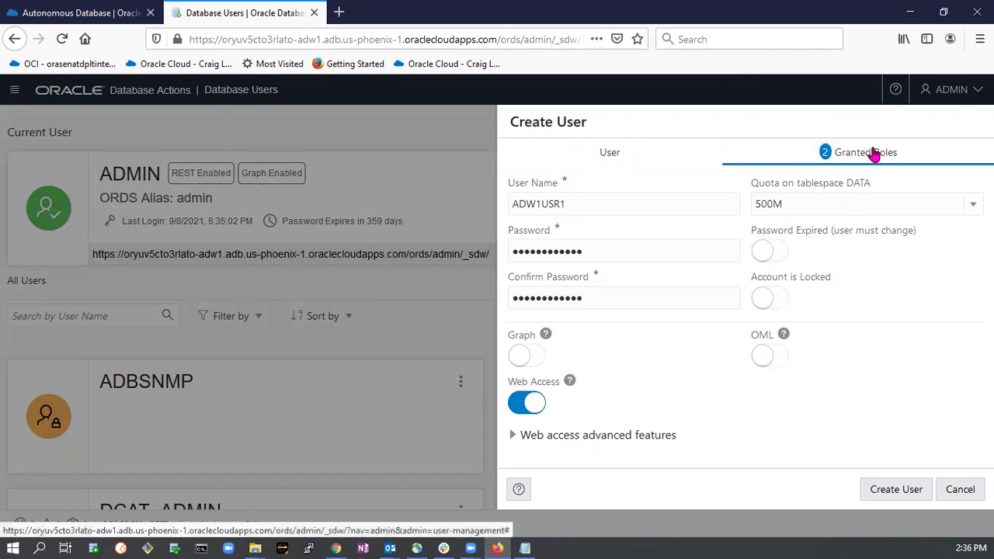
Grant DWROLE to ADW1USR1, bringing it to three roles, and create the user.
scroll(648, 299, "down", 1)
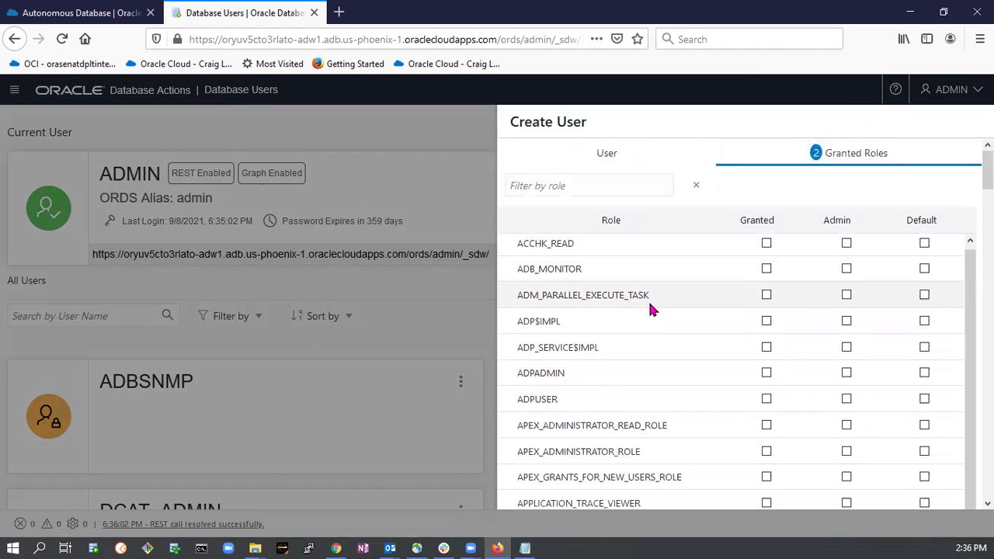
scroll(924, 245, "down", 10)
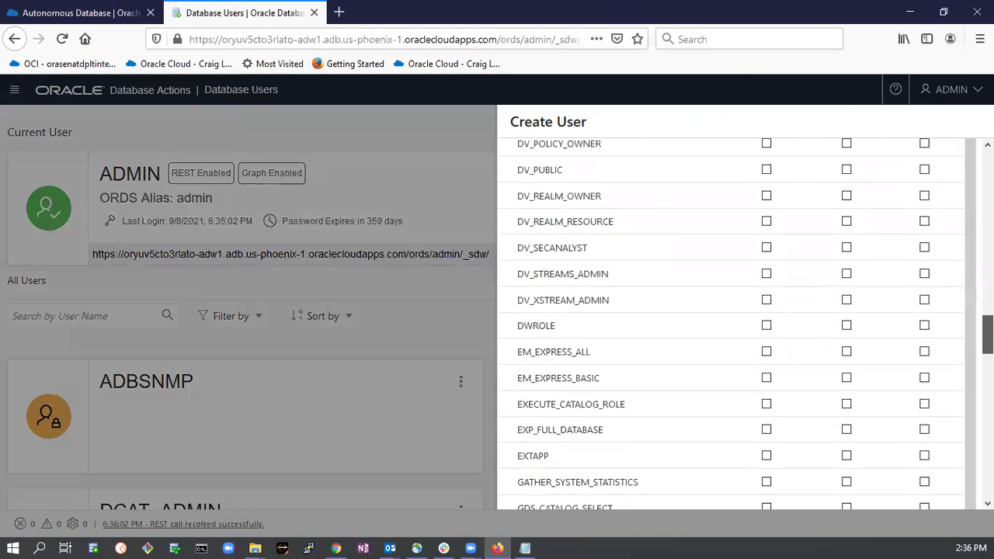
mouse_move(988, 348)
left_mouse_down()
mouse_move(988, 409)
mouse_move(989, 342)
left_mouse_up()
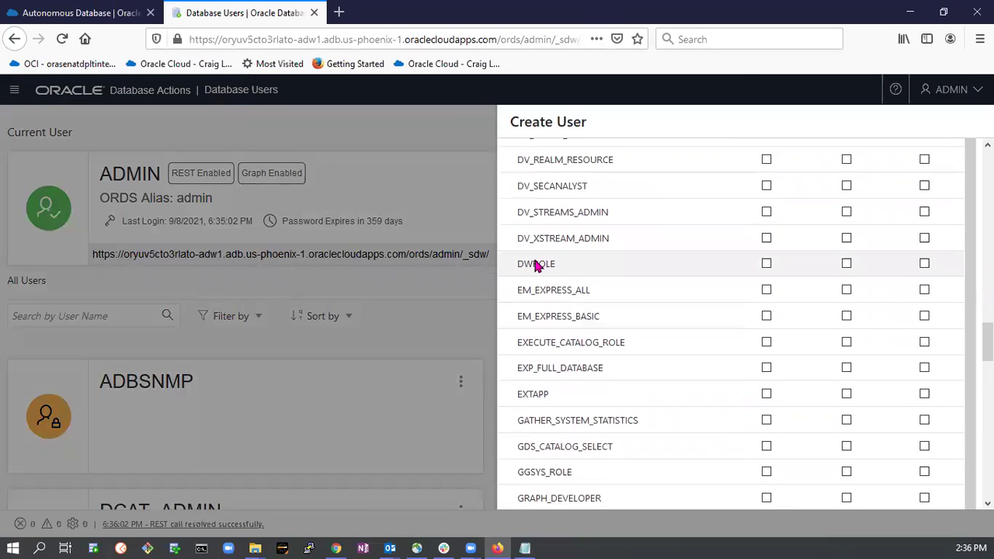
left_click(767, 264)
left_click_drag(988, 342, 989, 159)
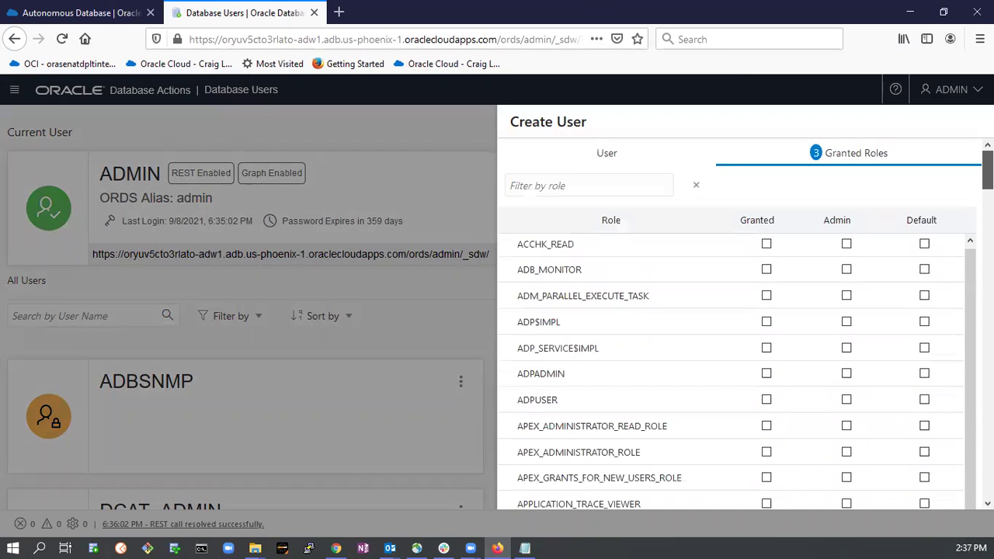
left_click(605, 154)
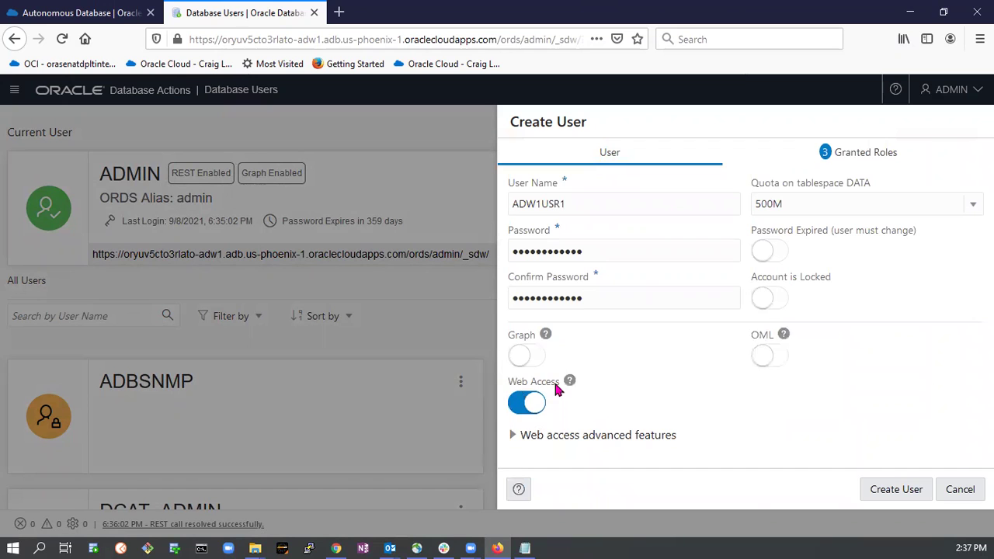
left_click(881, 489)
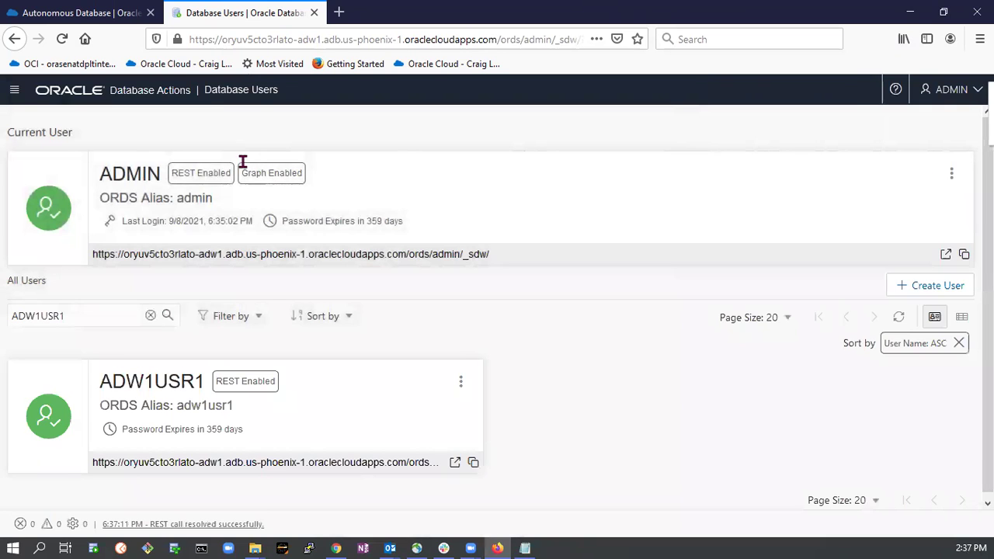
Go to the Database Actions Launchpad, open SQL, and sign the ADMIN account out.
right_click(173, 98)
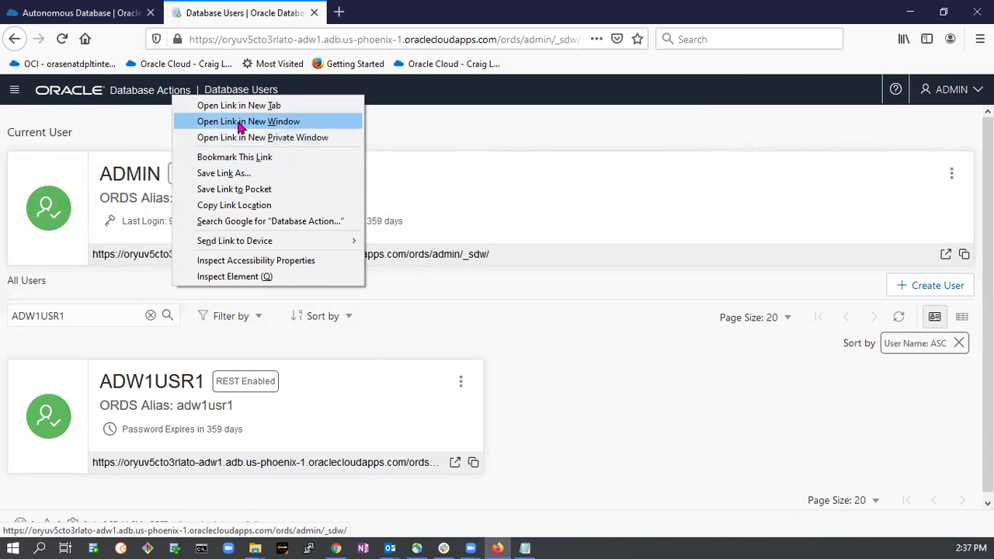
left_click(264, 11)
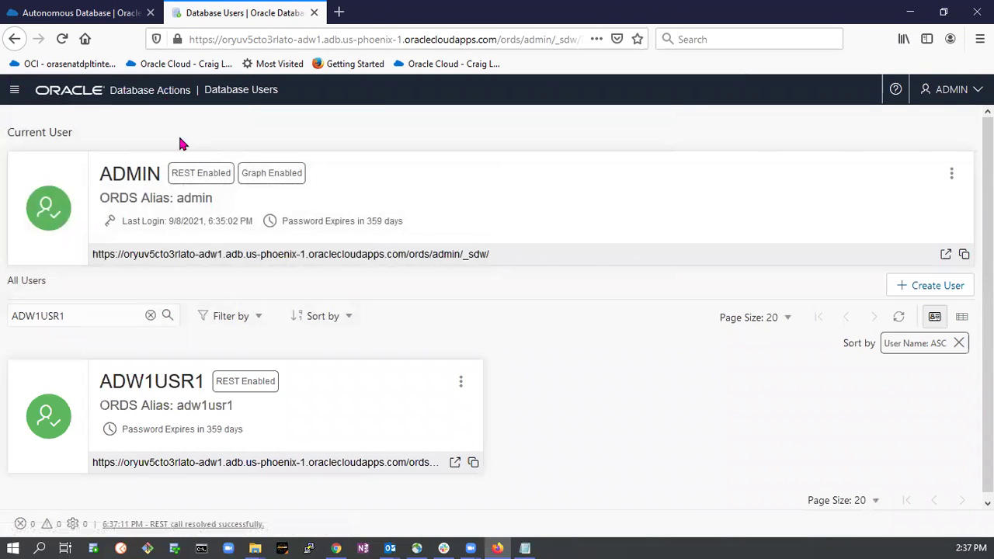
left_click(172, 94)
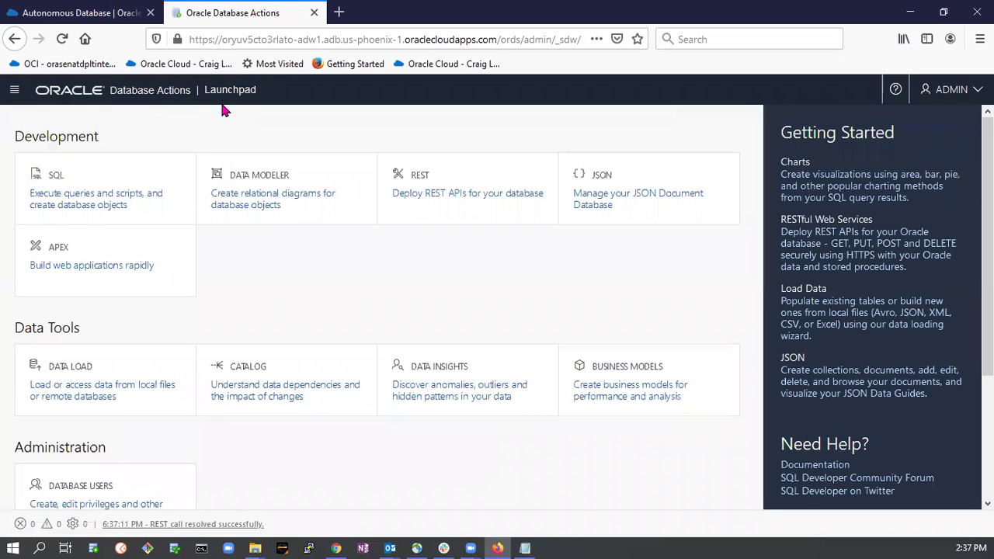
left_click(61, 180)
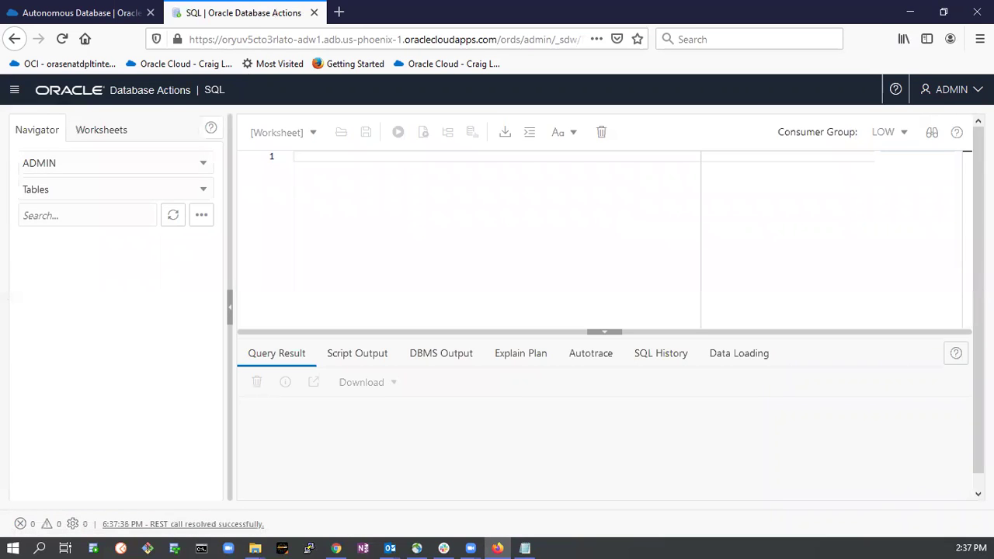
left_click(952, 89)
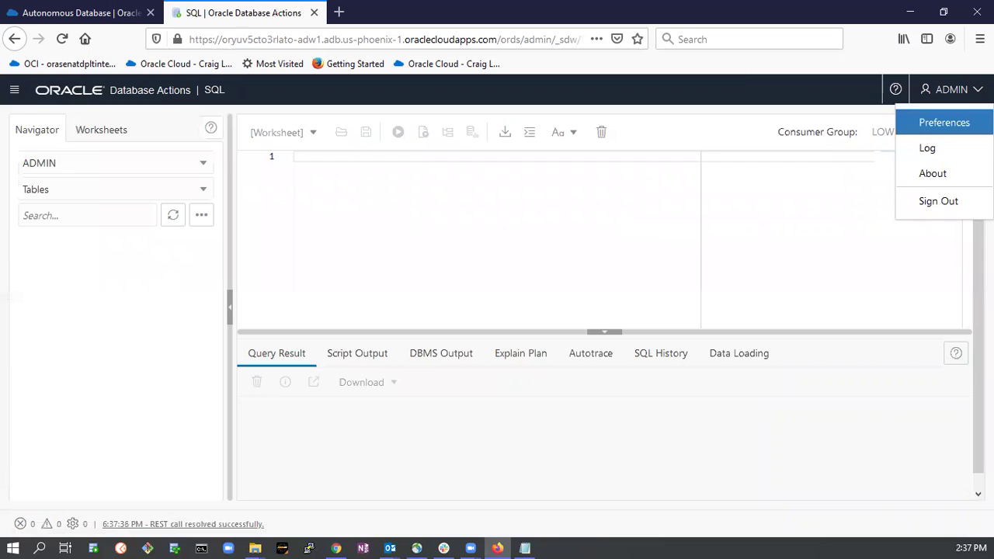
left_click(943, 201)
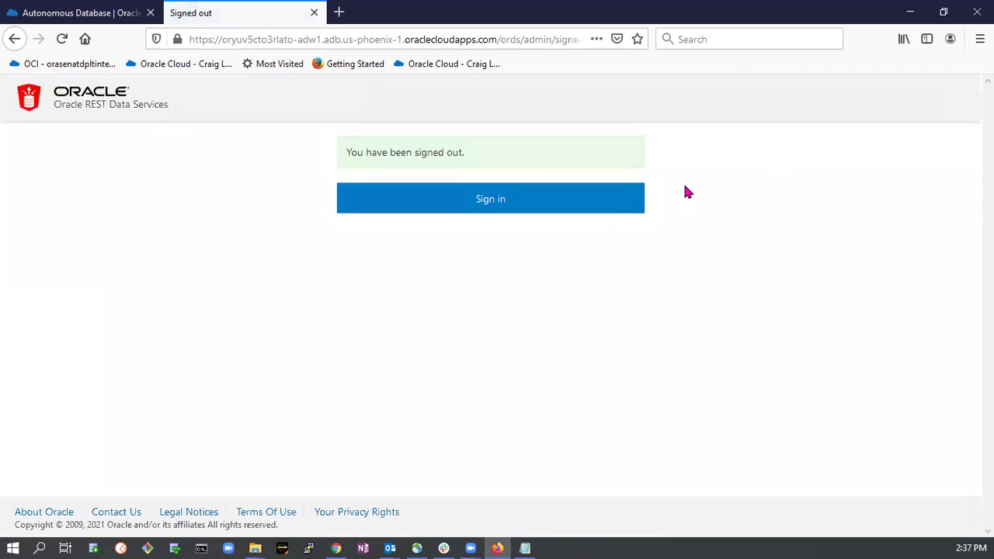
Sign in to Database Actions as ADW1USR1 with its password.
left_click(488, 199)
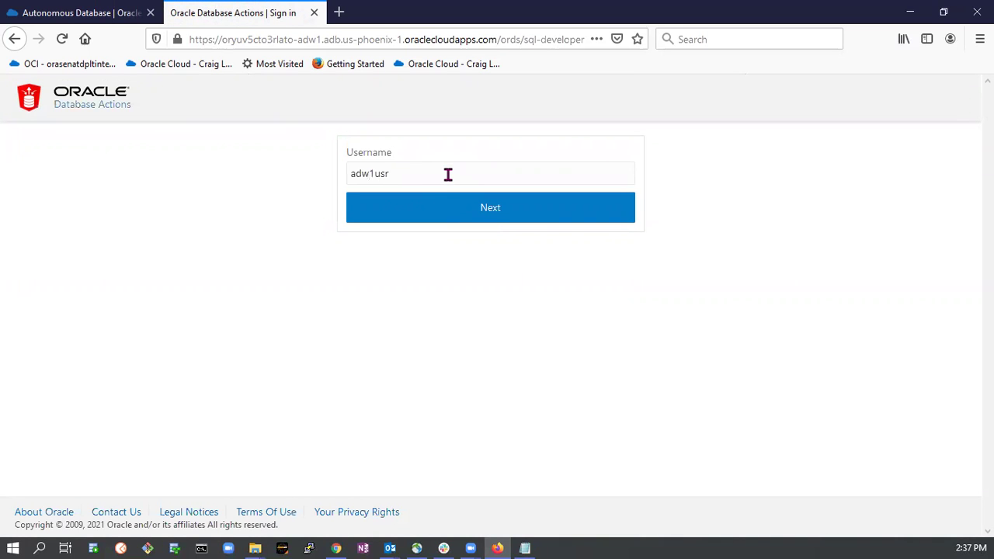
left_click(525, 549)
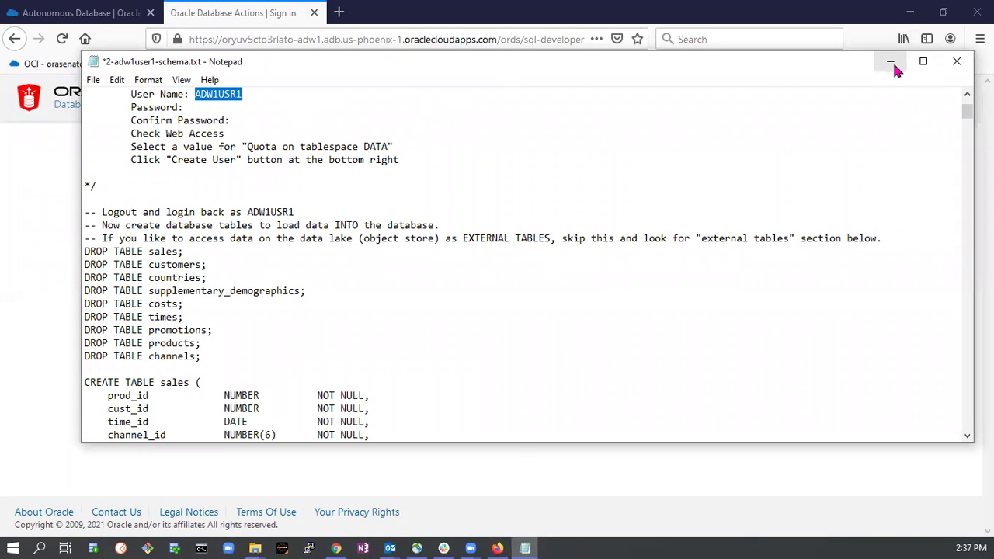
left_click(890, 62)
left_click(504, 212)
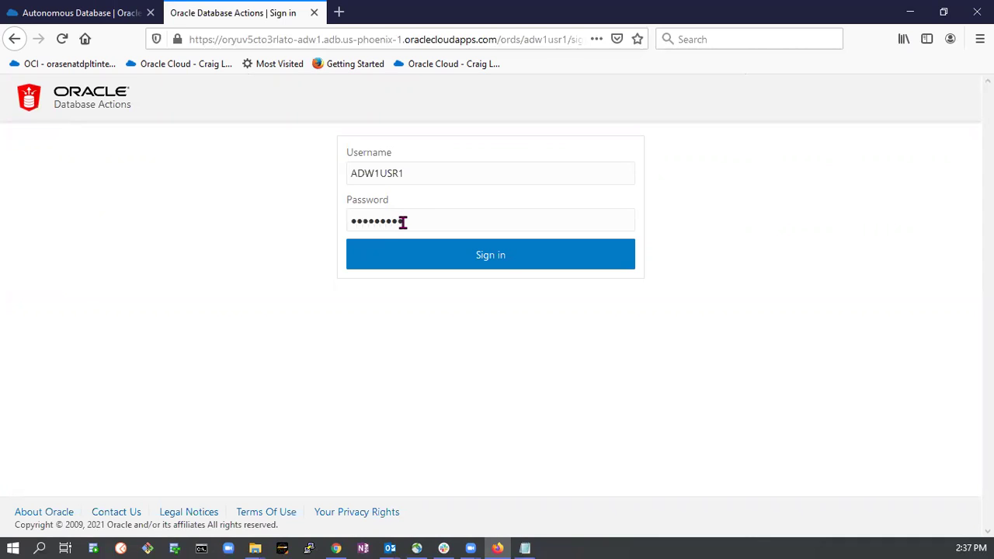
left_click(462, 258)
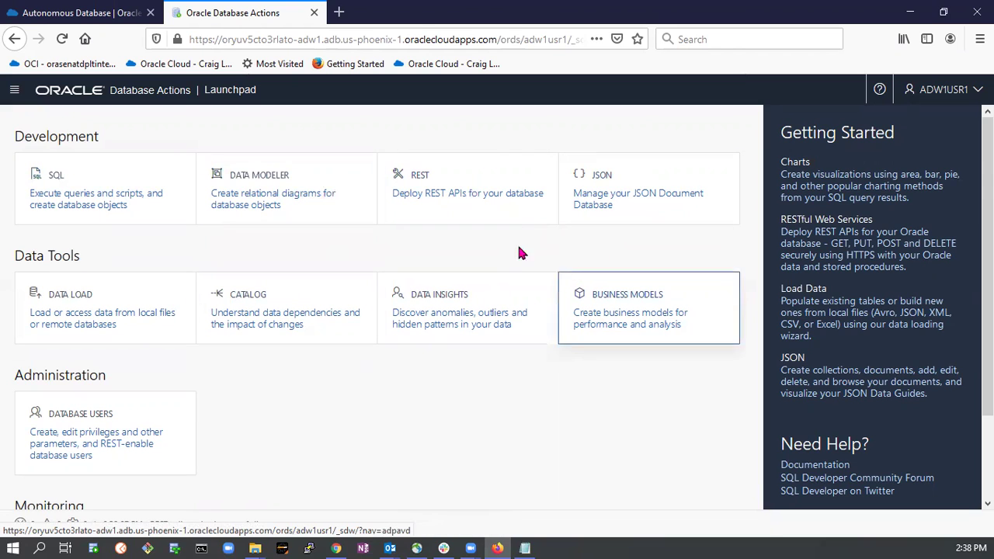
Open a SQL worksheet as ADW1USR1, refresh the empty Navigator table list, and bring up the Notepad script.
left_click(85, 198)
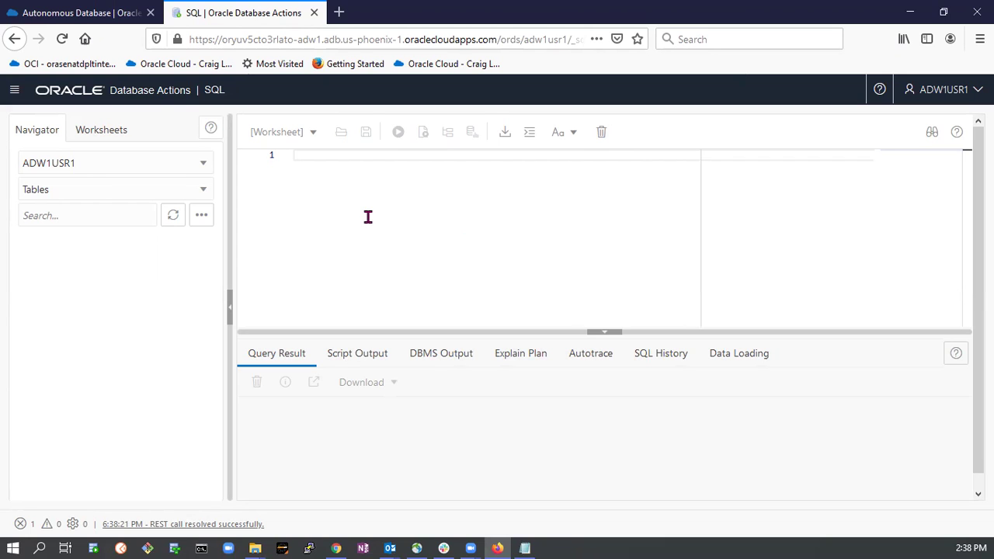
left_click(173, 217)
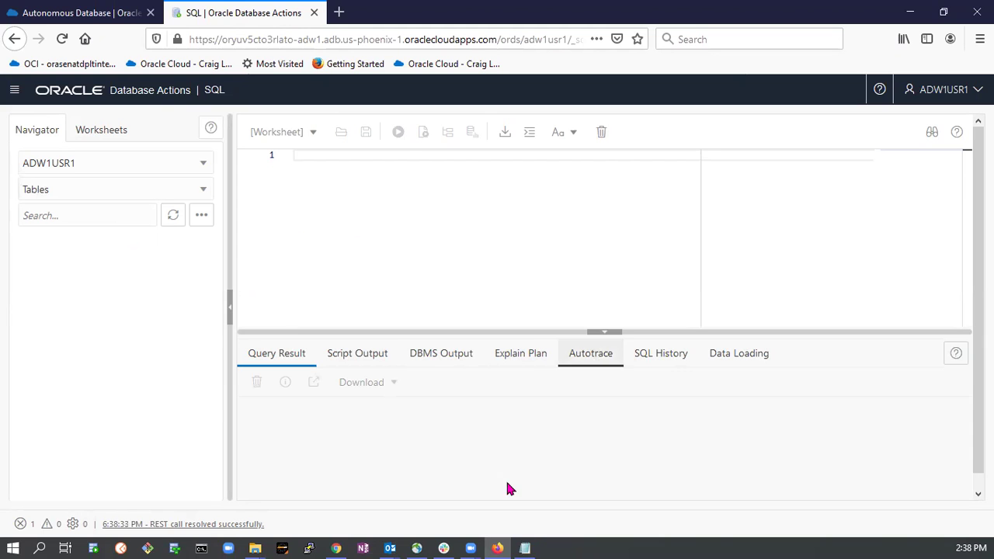
left_click(525, 549)
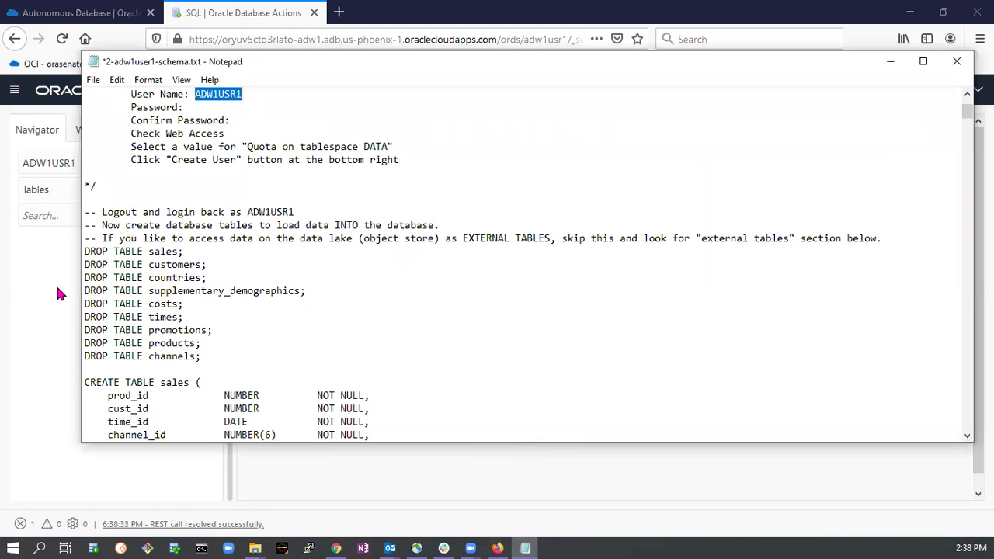
Copy the CREATE TABLE statements for sales through supplementary_demographics from the Notepad script.
scroll(178, 230, "down", 3)
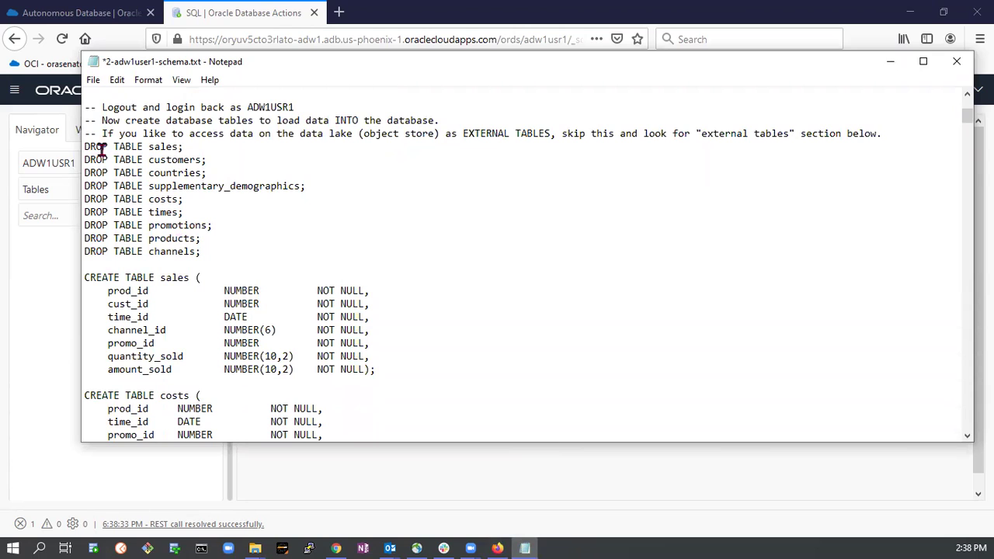
left_click_drag(85, 146, 240, 248)
left_click(276, 238)
scroll(392, 232, "down", 3)
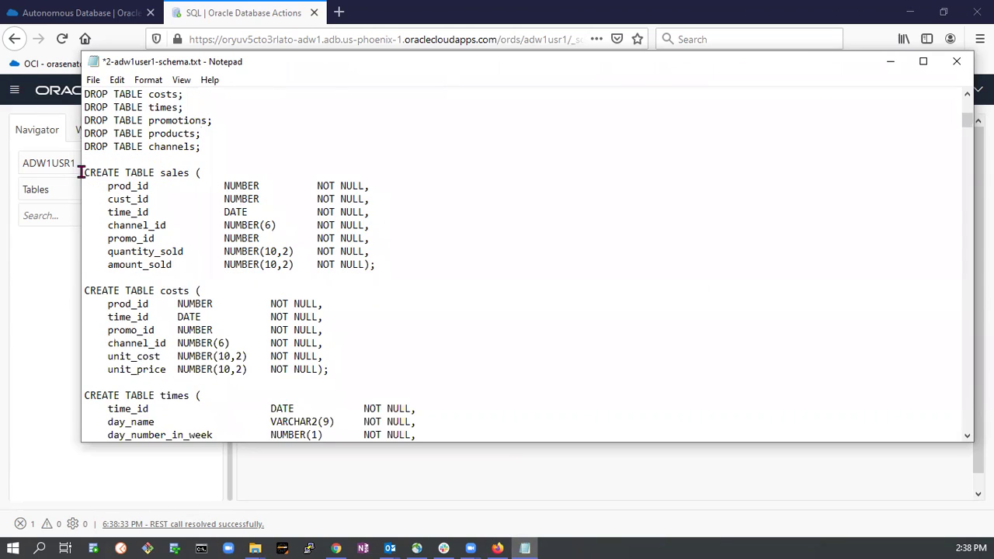
left_click_drag(80, 171, 507, 324)
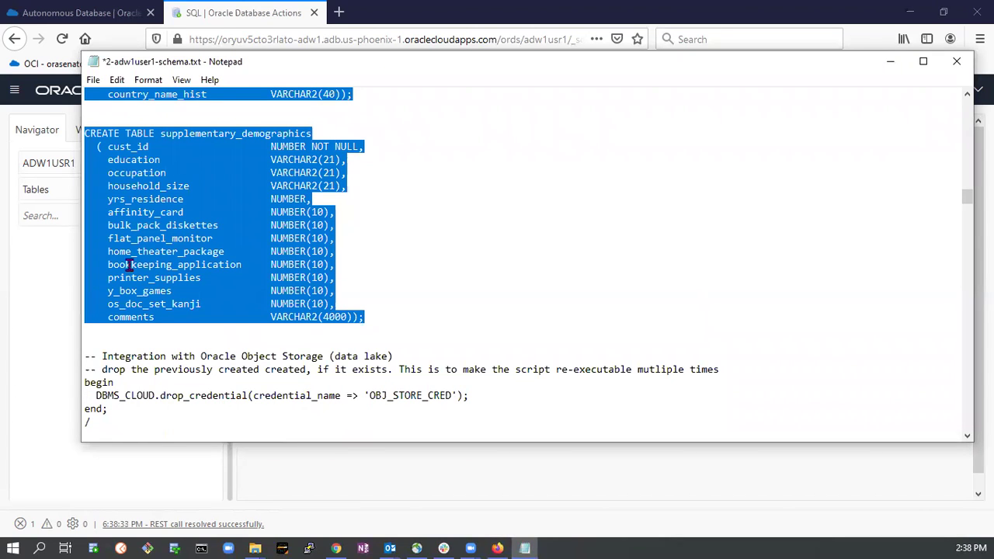
left_click(21, 317)
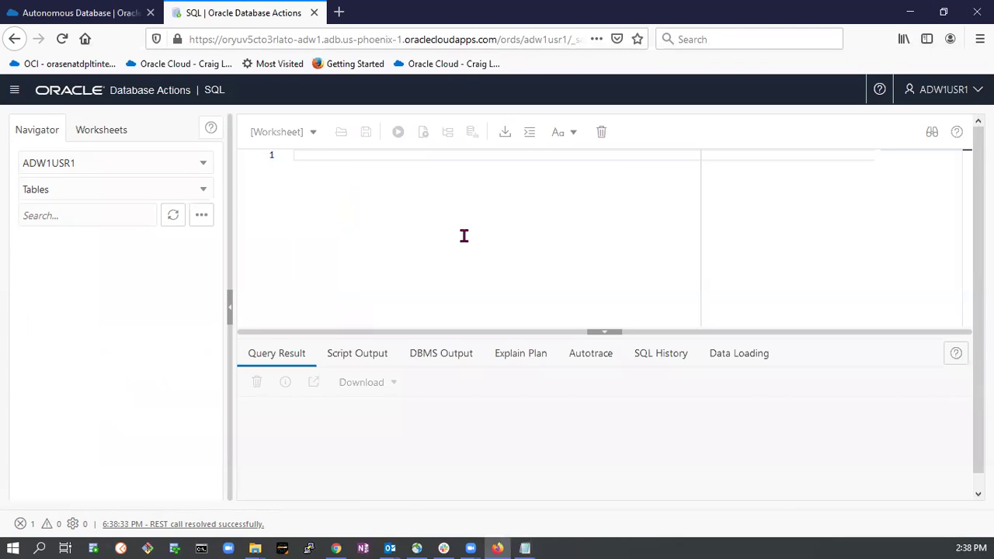
Paste and run the script to create nine tables, CHANNELS through TIMES, checking CHANNELS and SALES columns.
key("ctrl+v")
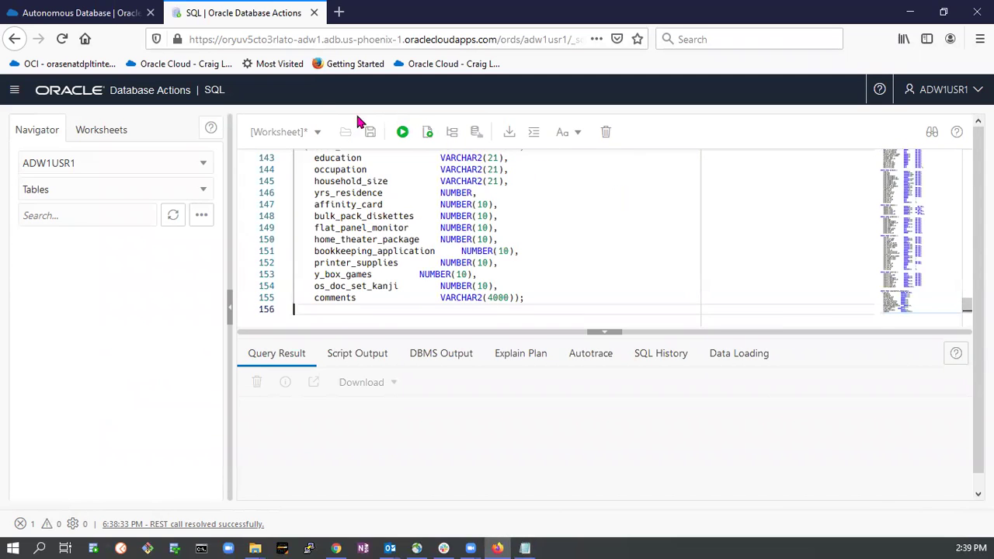
left_click(428, 133)
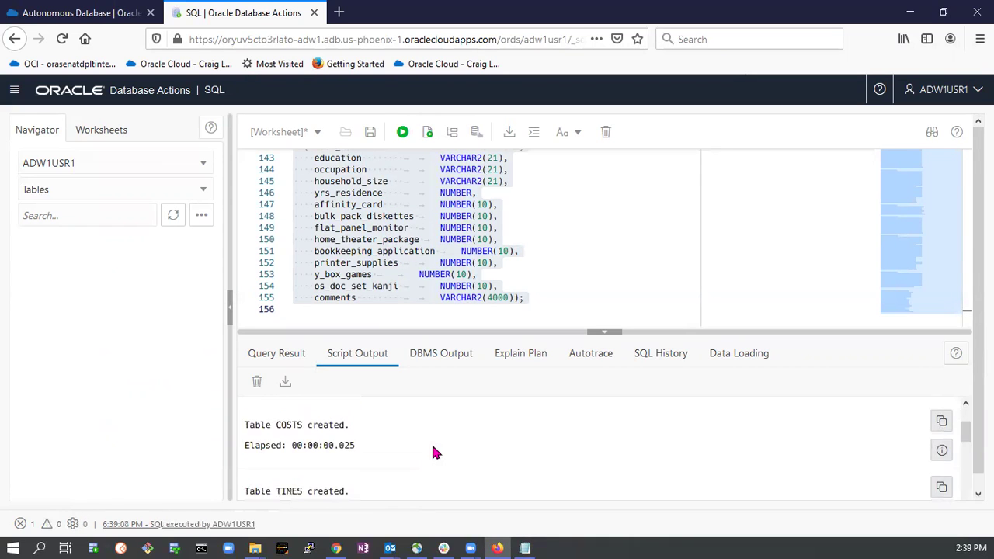
left_click(171, 215)
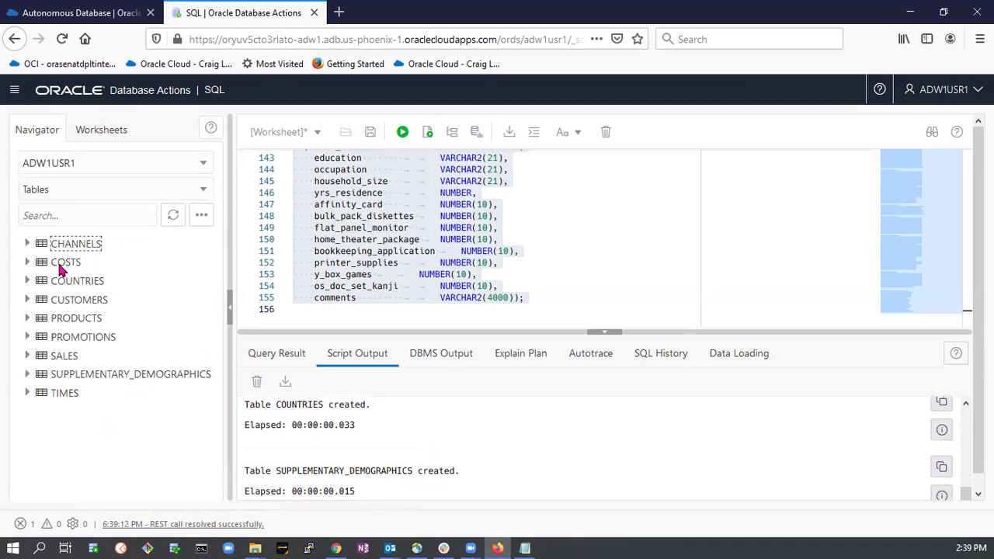
left_click(27, 245)
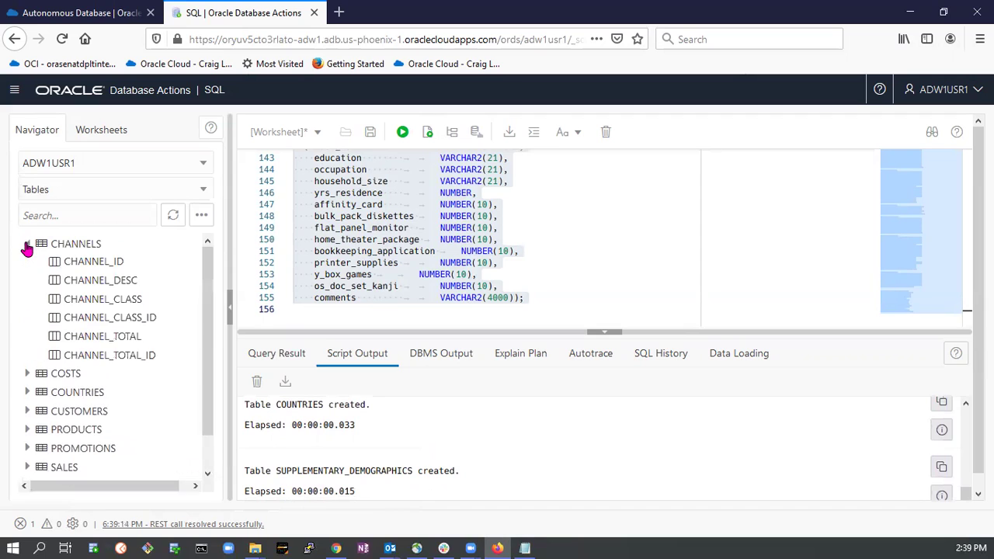
left_click(26, 245)
left_click(27, 356)
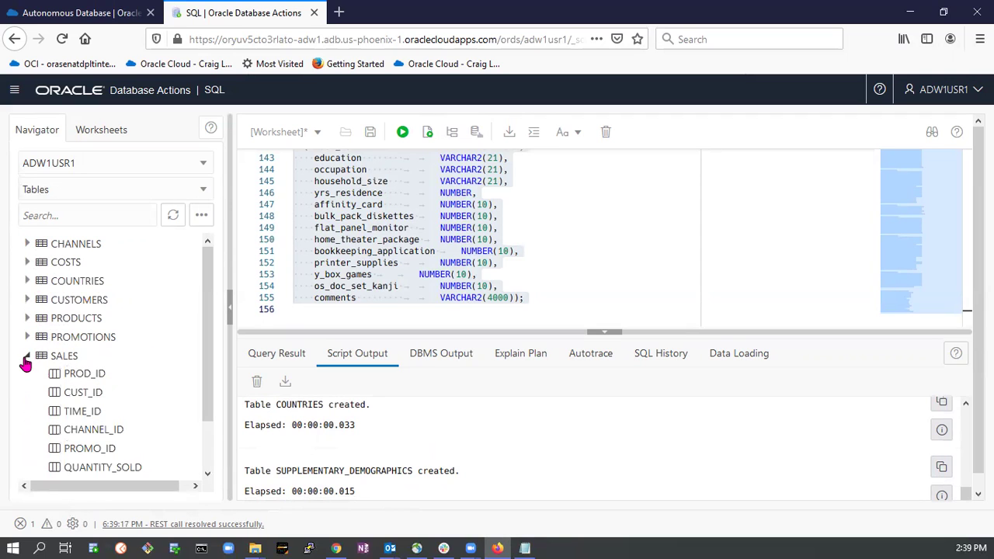
left_click(26, 356)
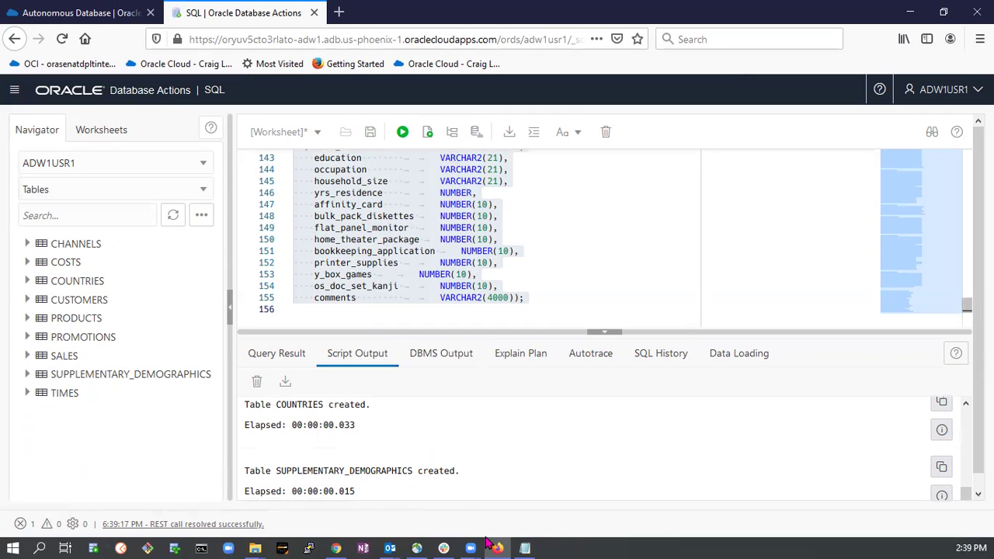
left_click(525, 549)
scroll(461, 300, "down", 3)
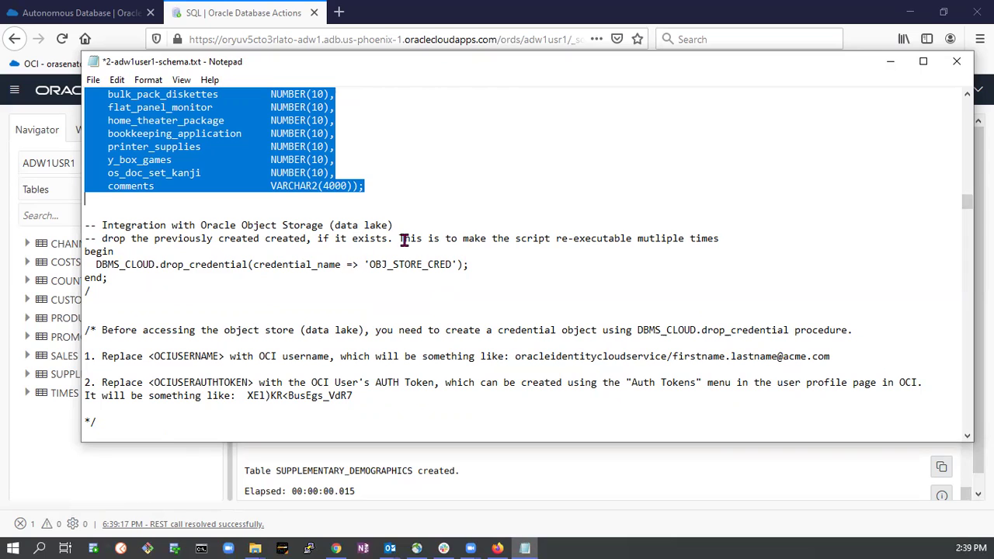
Review the drop_credential block and its OBJ_STORE_CRED credential name in the script.
double_click(399, 264)
left_click(404, 264)
left_click_drag(372, 264, 458, 265)
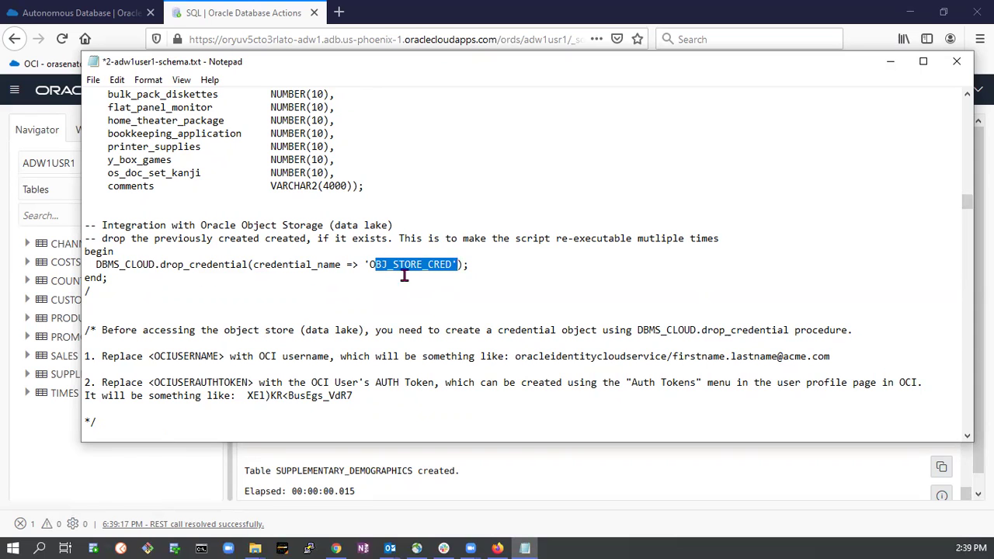
left_click_drag(85, 249, 108, 280)
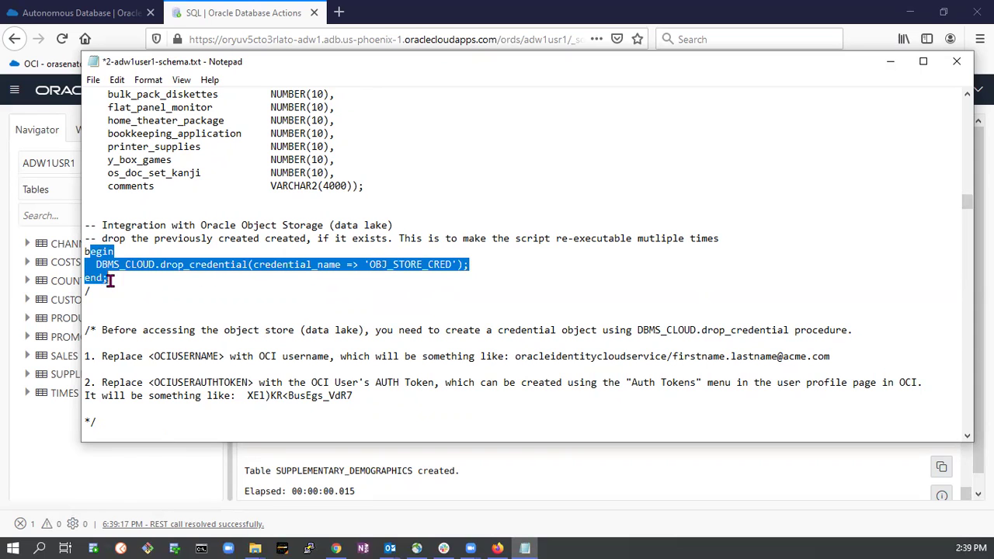
scroll(209, 295, "down", 1)
left_click(214, 230)
scroll(214, 230, "down", 2)
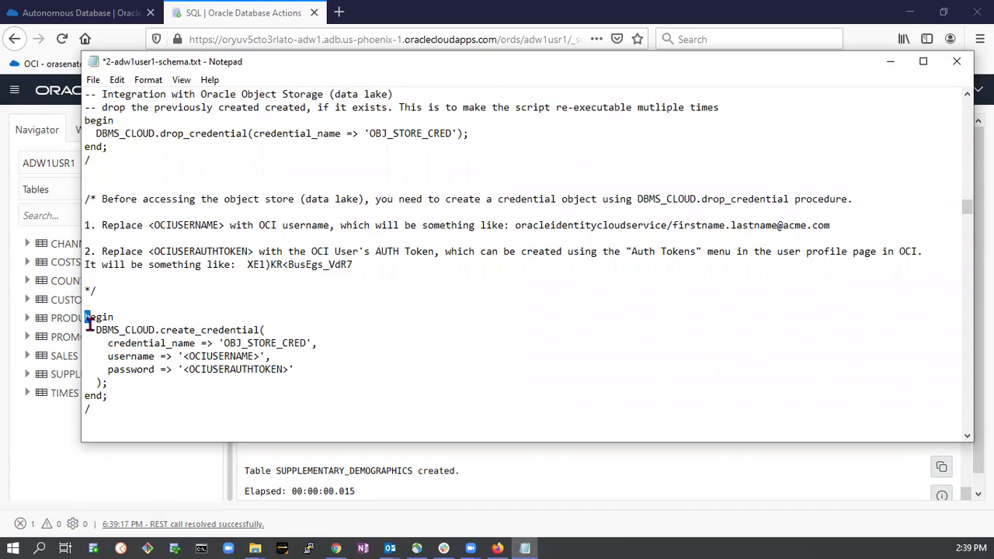
Review the create_credential block and select its <OCIUSERNAME> placeholder.
left_click_drag(87, 318, 129, 426)
left_click(166, 409)
left_click_drag(226, 342, 306, 343)
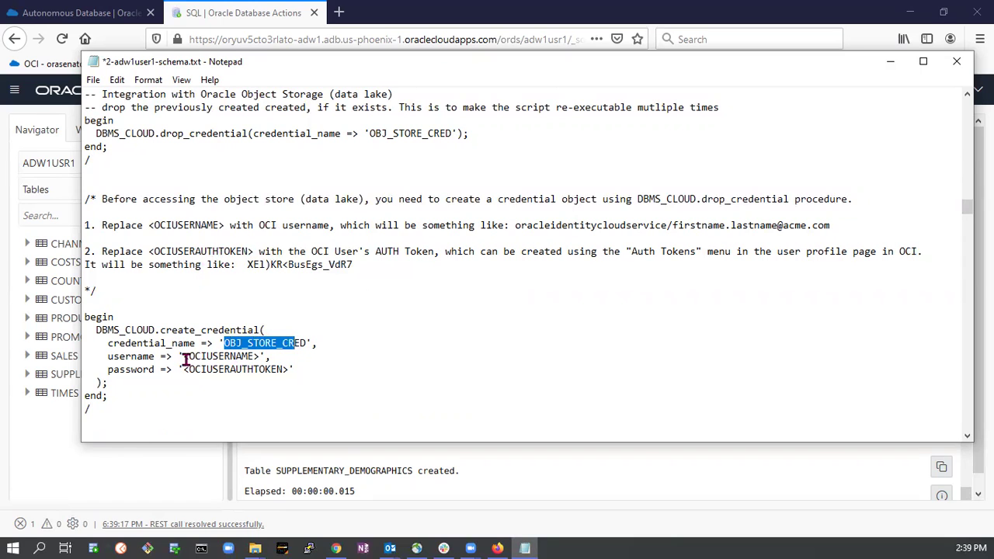
left_click(187, 356)
left_click_drag(184, 356, 259, 355)
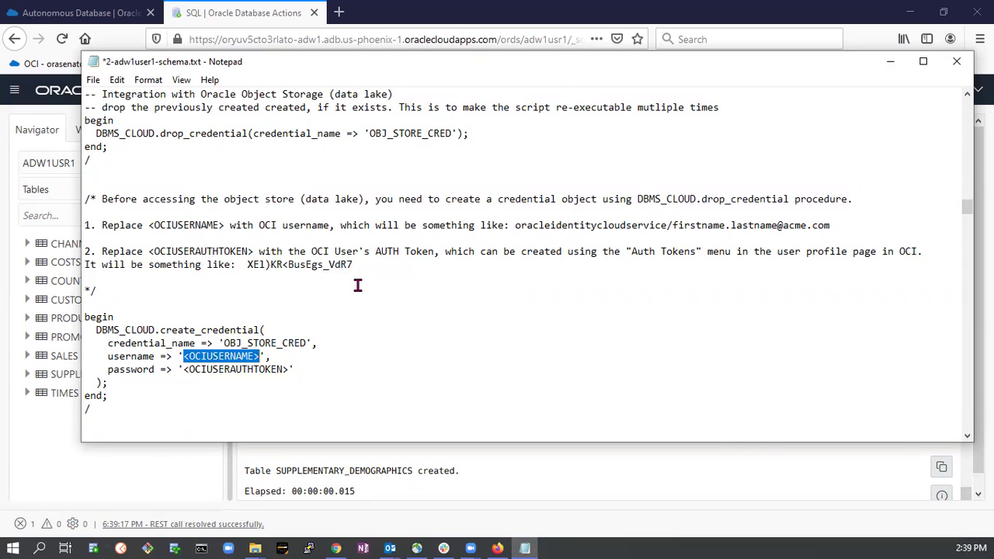
left_click(105, 14)
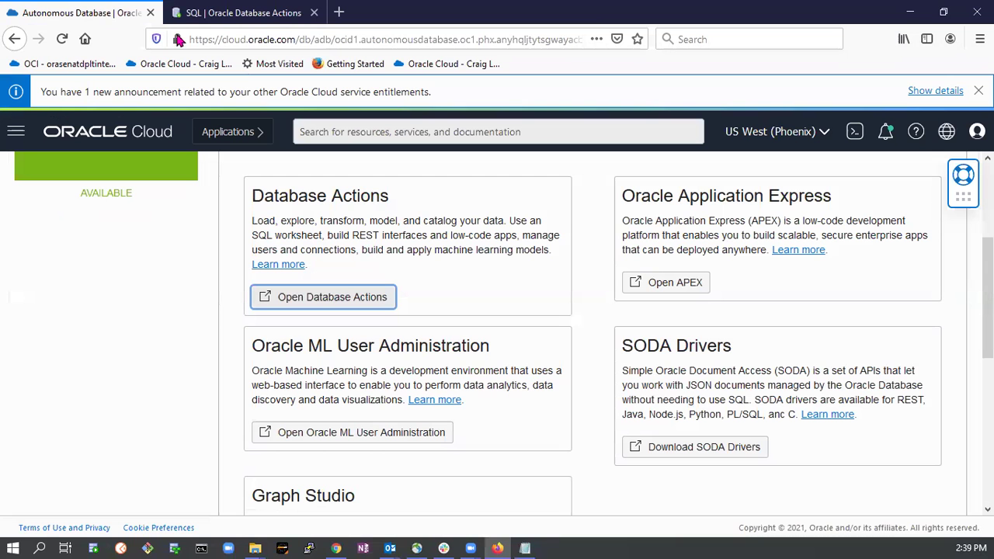
Open the signed-in user's details page in the OCI Console and copy the OCI user name.
left_click(977, 131)
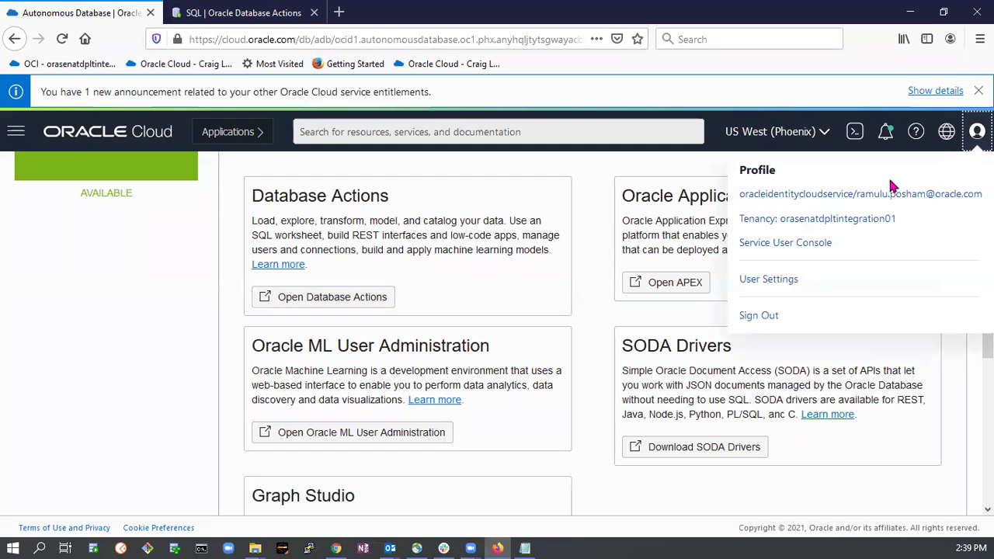
left_click(831, 202)
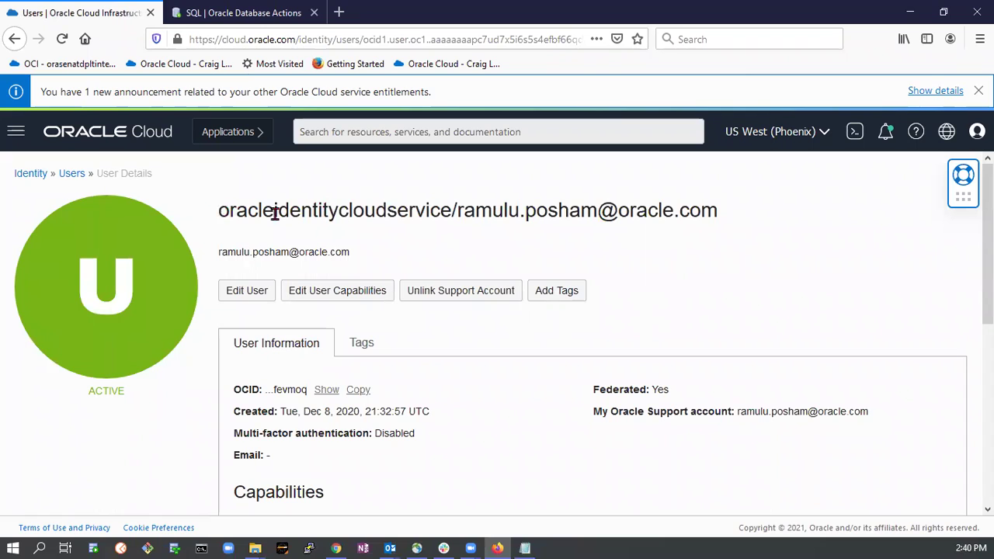
left_click_drag(218, 210, 721, 230)
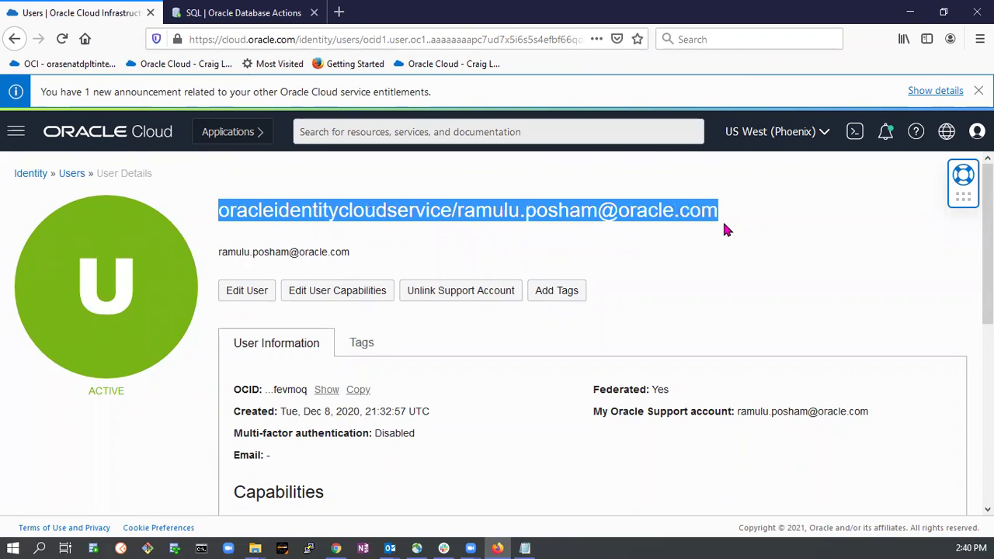
key("alt+Tab")
Paste the OCI user name over <OCIUSERNAME> in the script and select the <OCIUSERAUTHTOKEN> placeholder.
left_click(229, 355)
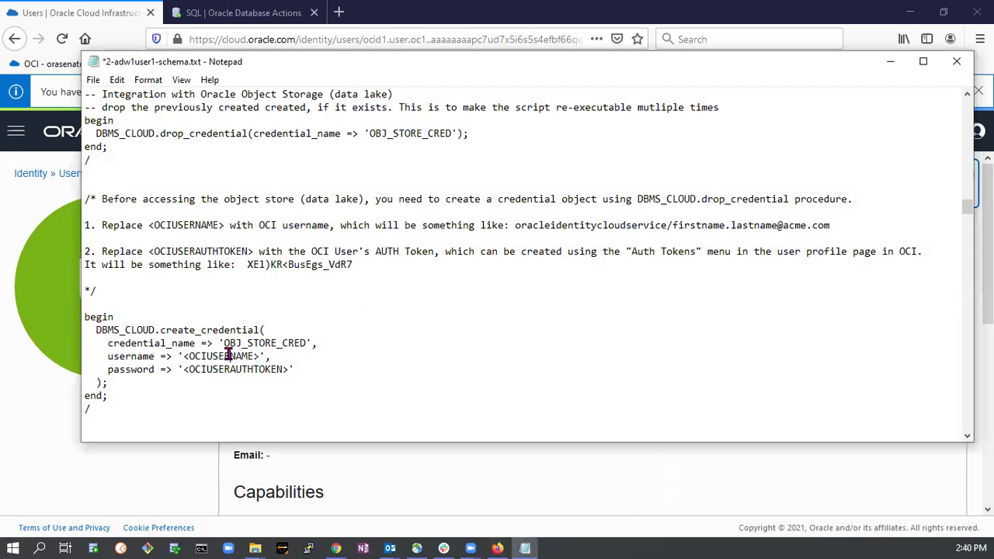
left_click_drag(183, 356, 263, 365)
key("ctrl+v")
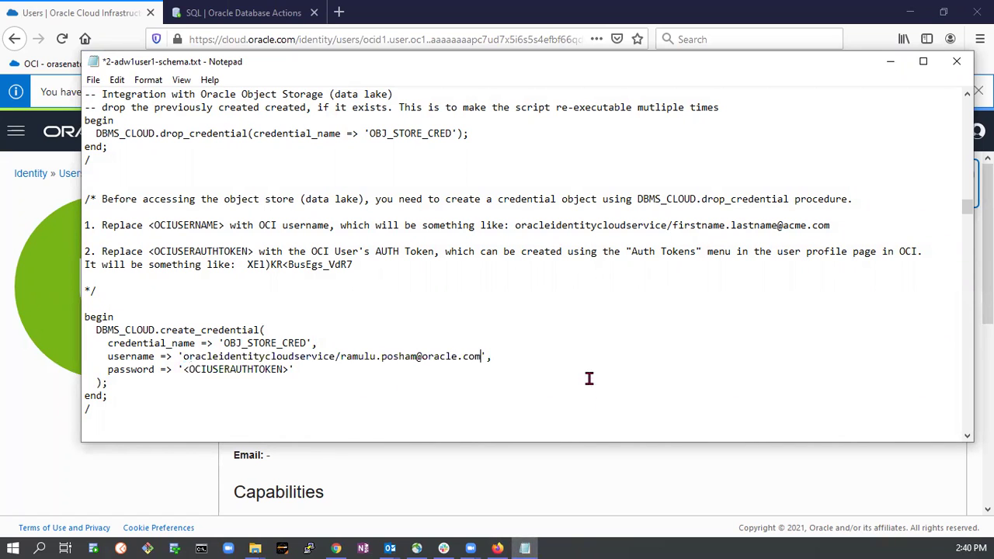
left_click_drag(183, 369, 285, 371)
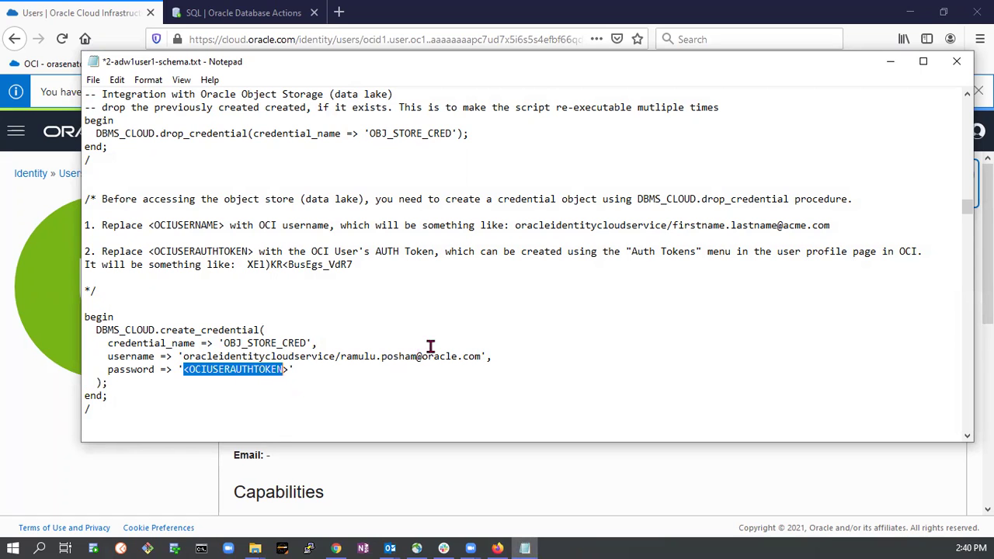
left_click(9, 331)
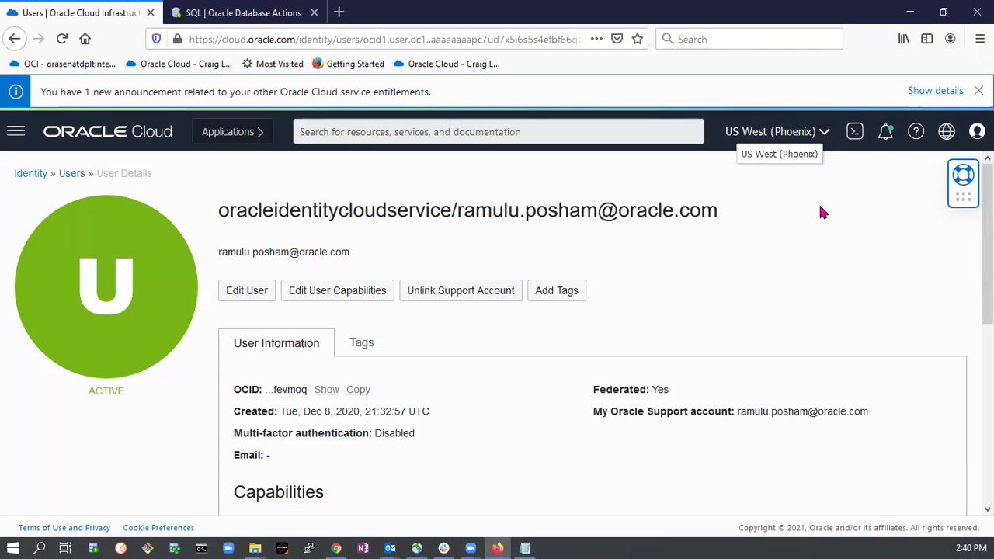
Delete the existing demo auth token from the user's Auth Tokens list.
scroll(390, 313, "down", 1)
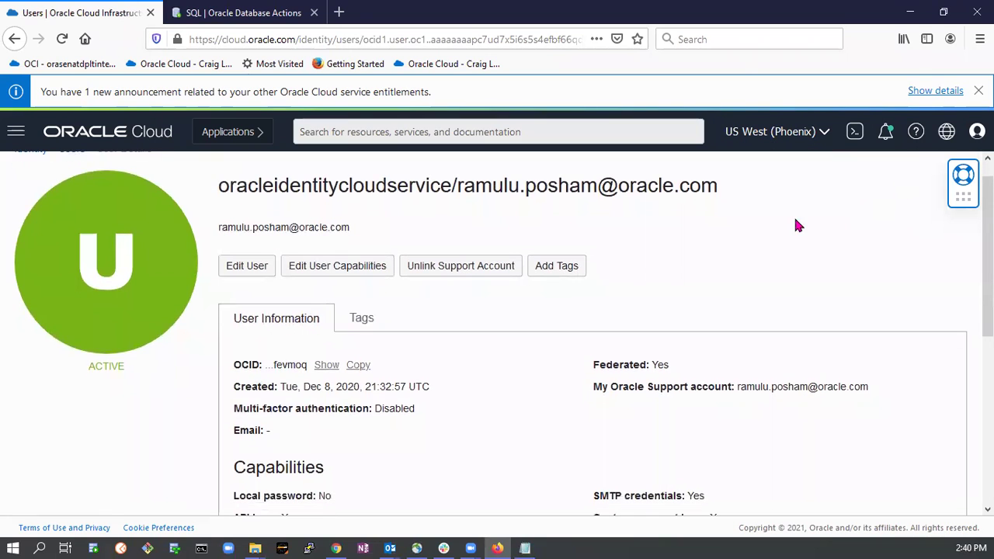
scroll(493, 311, "down", 5)
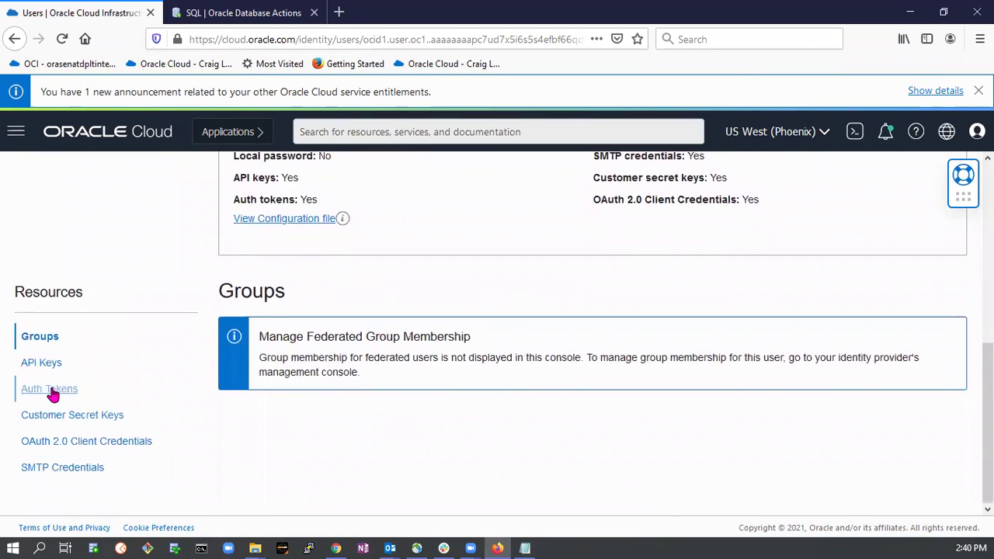
left_click(50, 391)
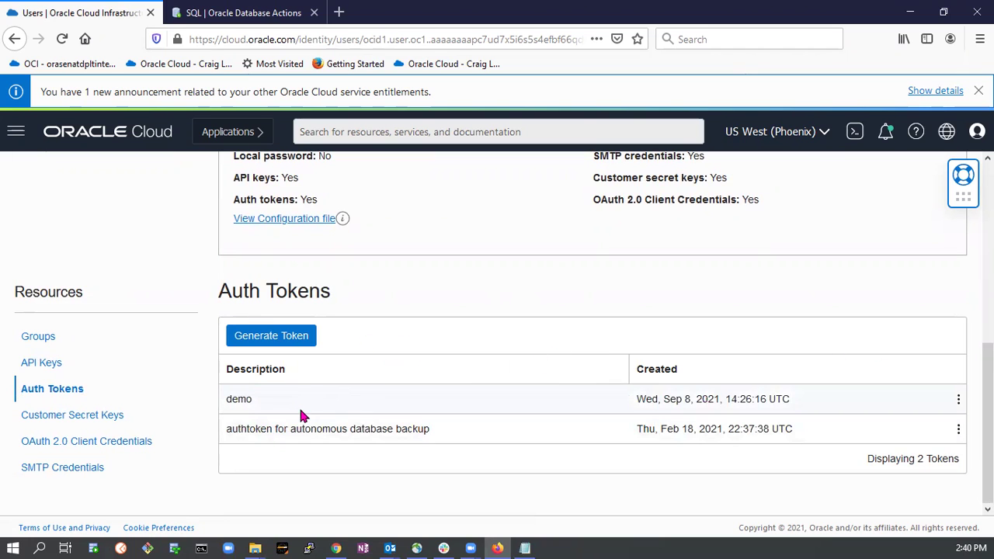
left_click(958, 399)
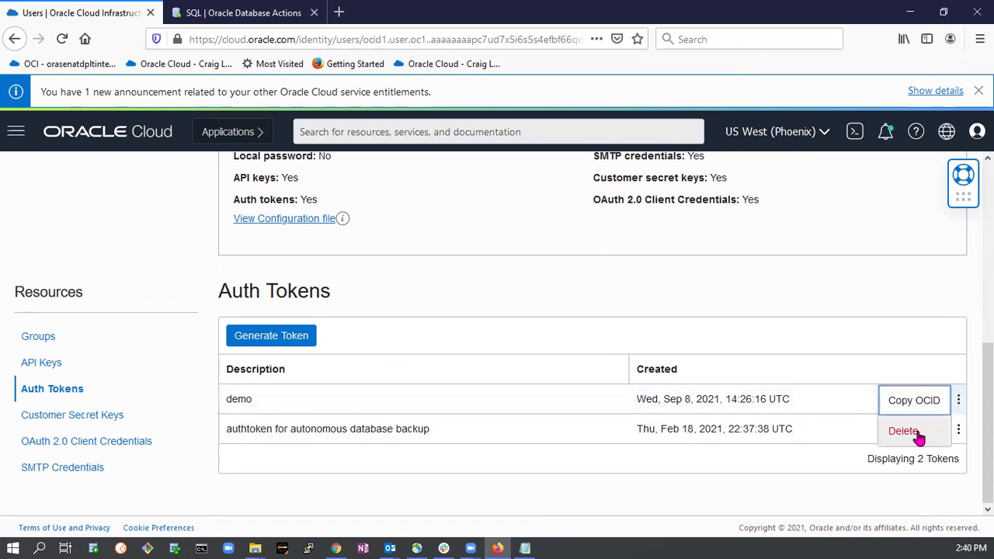
left_click(904, 430)
left_click(293, 308)
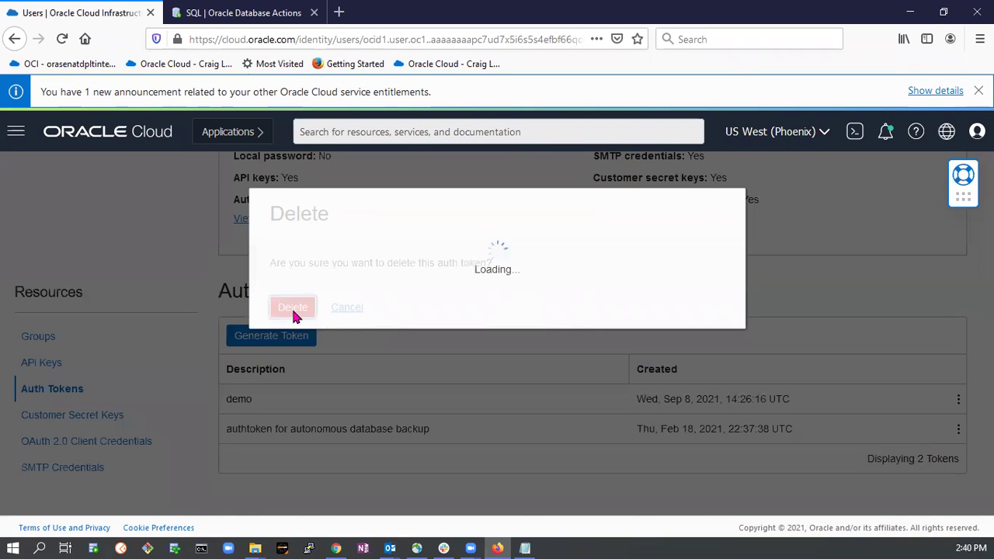
Generate a new auth token described 'adw demo' and copy its value.
left_click(293, 338)
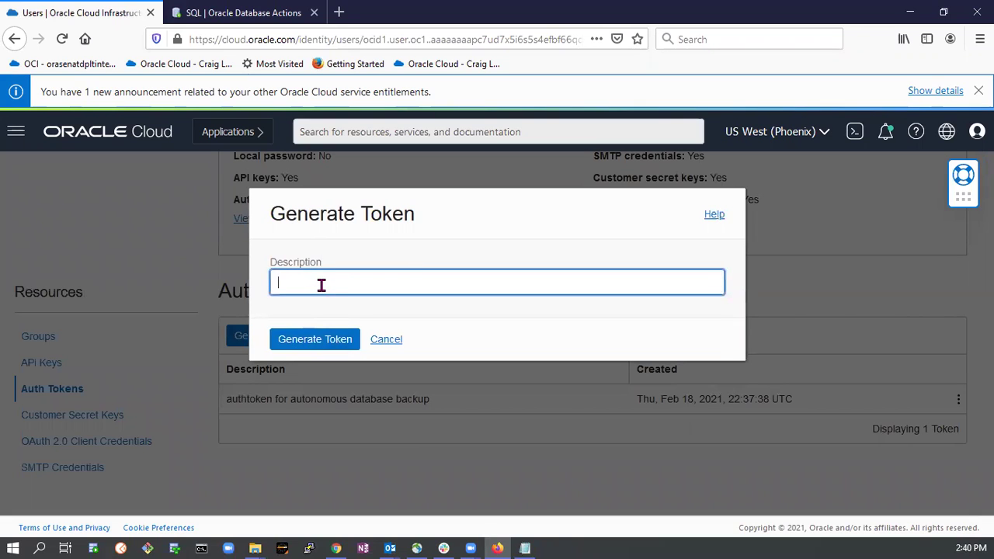
type("dem")
key("BackSpace")
key("BackSpace")
type("ad")
left_click(313, 342)
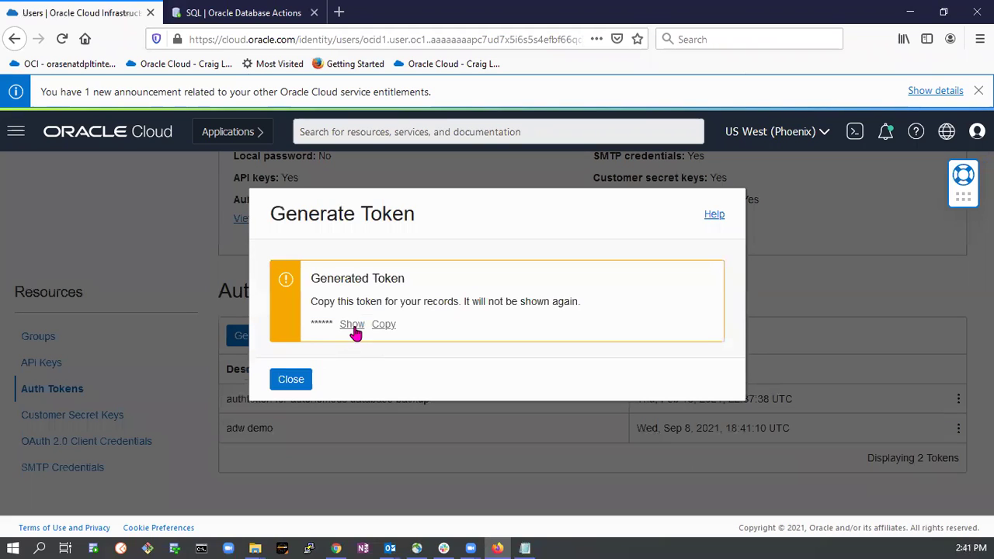
left_click(354, 326)
left_click(477, 331)
key("alt+Tab")
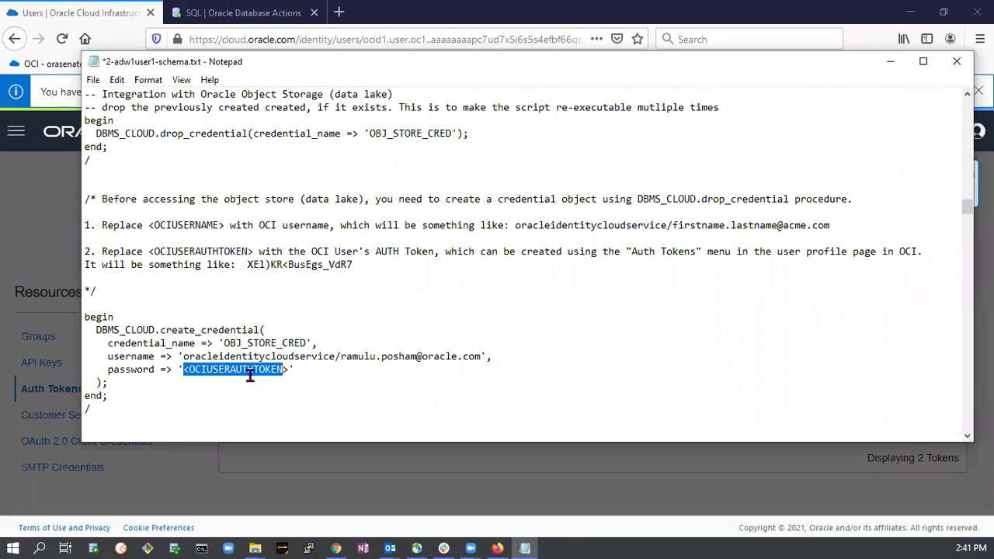
Paste the auth token as the create_credential password and select the whole begin…end block.
key("ctrl+v")
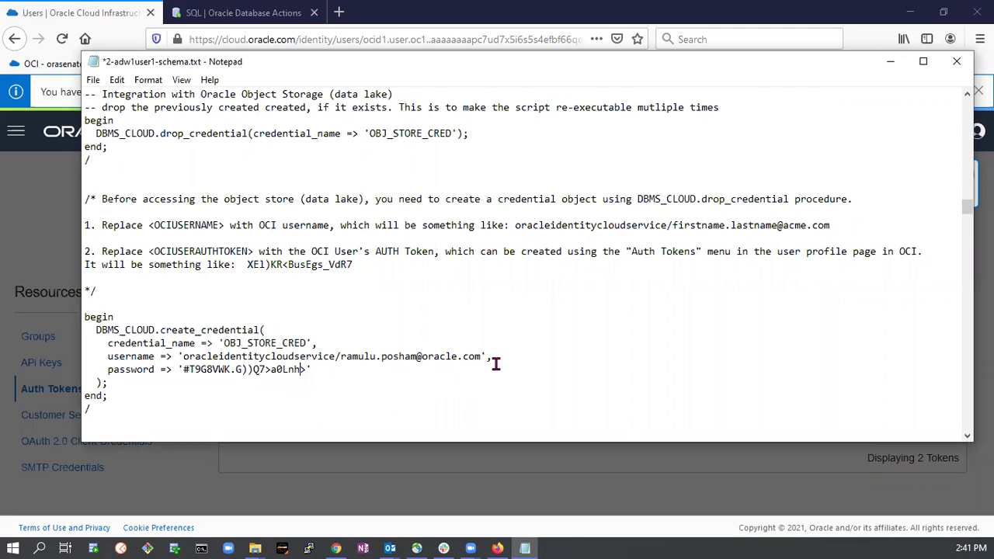
left_click_drag(307, 370, 185, 371)
key("Delete")
key("ctrl+v")
scroll(384, 357, "down", 2)
left_click_drag(83, 238, 135, 331)
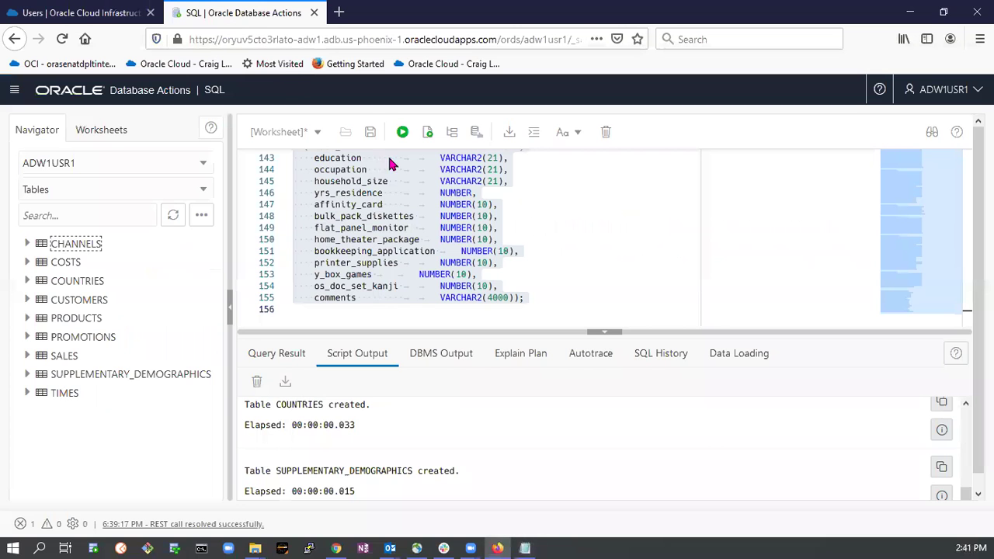
left_click(229, 14)
Replace the worksheet contents with the create_credential block and run it to create OBJ_STORE_CRED.
left_click(543, 227)
key("ctrl+a")
key("Delete")
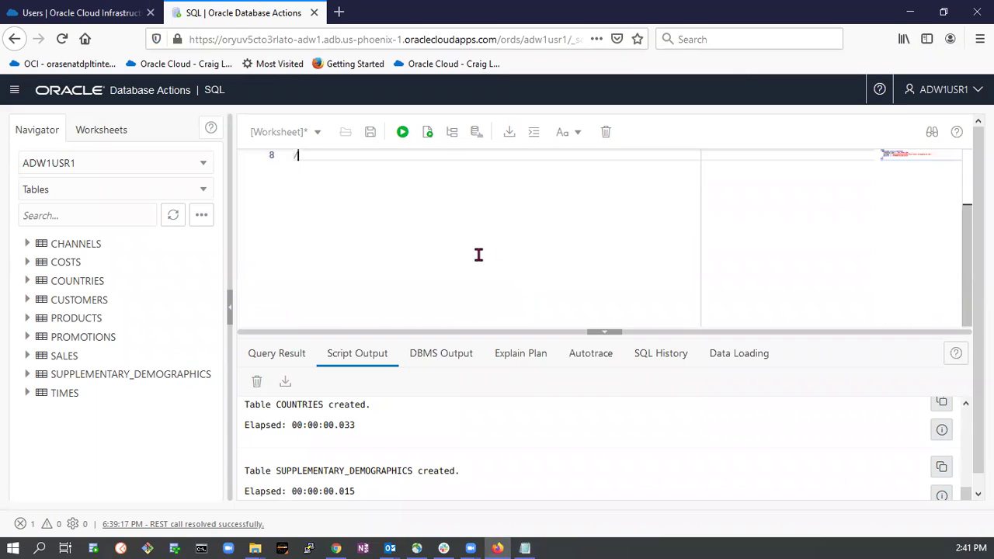
key("ctrl+v")
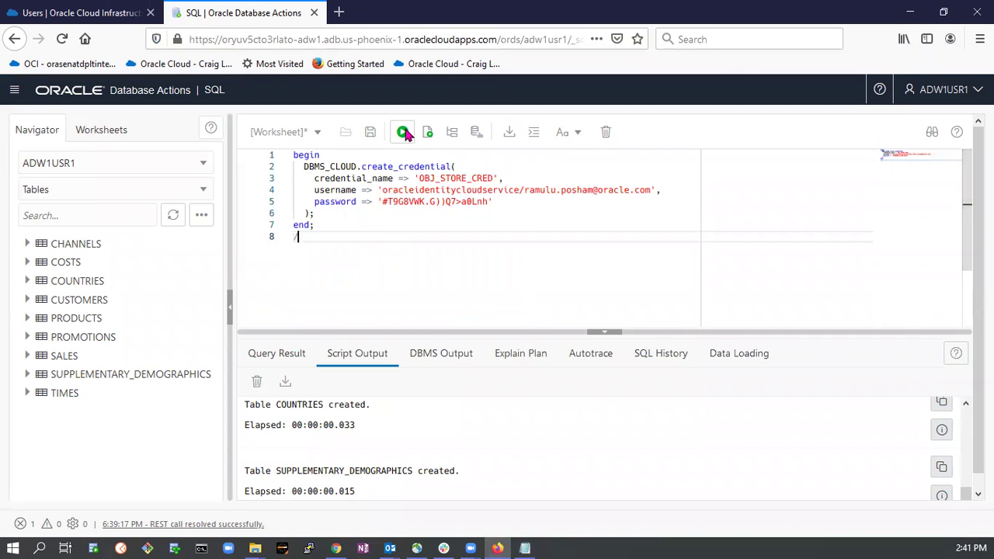
left_click(403, 132)
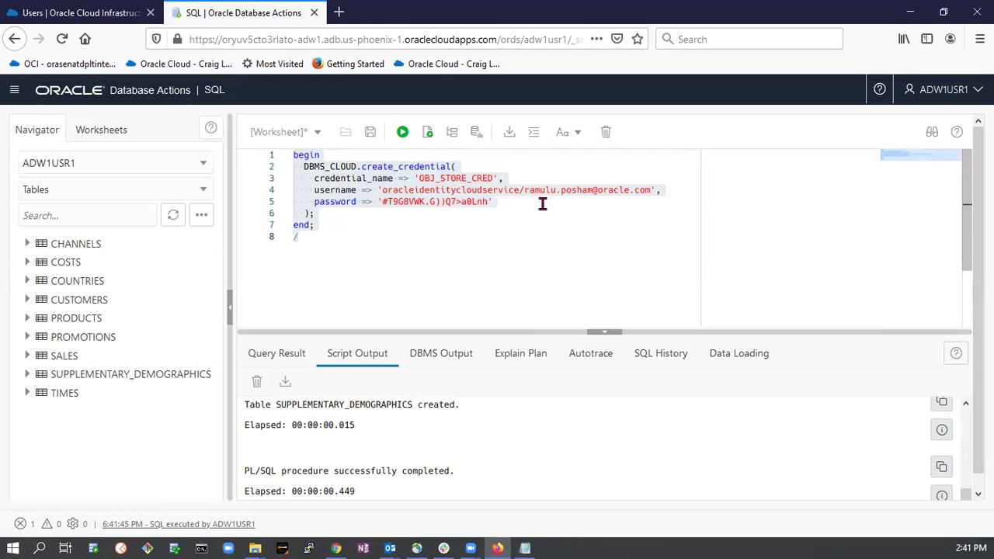
left_click(257, 381)
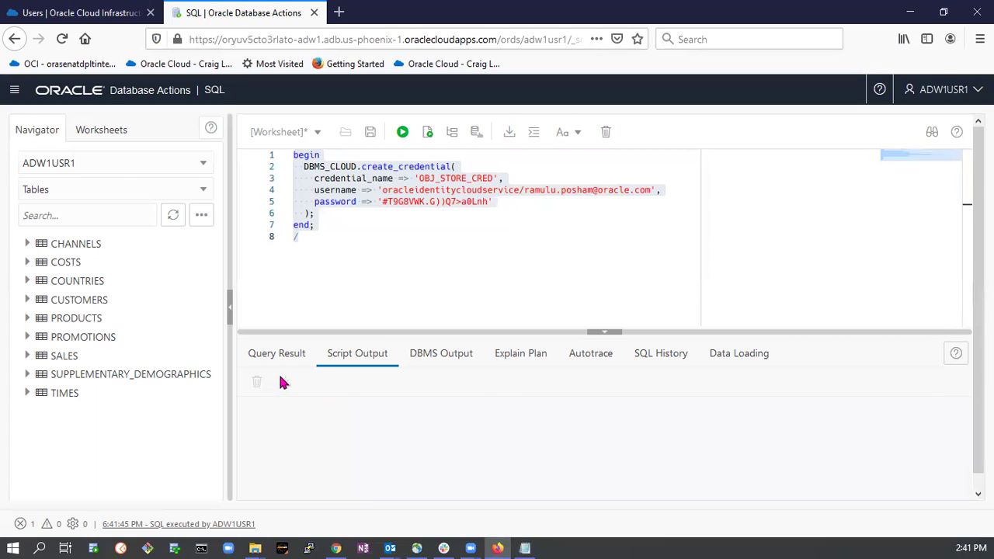
key("alt+Tab")
scroll(292, 312, "down", 5)
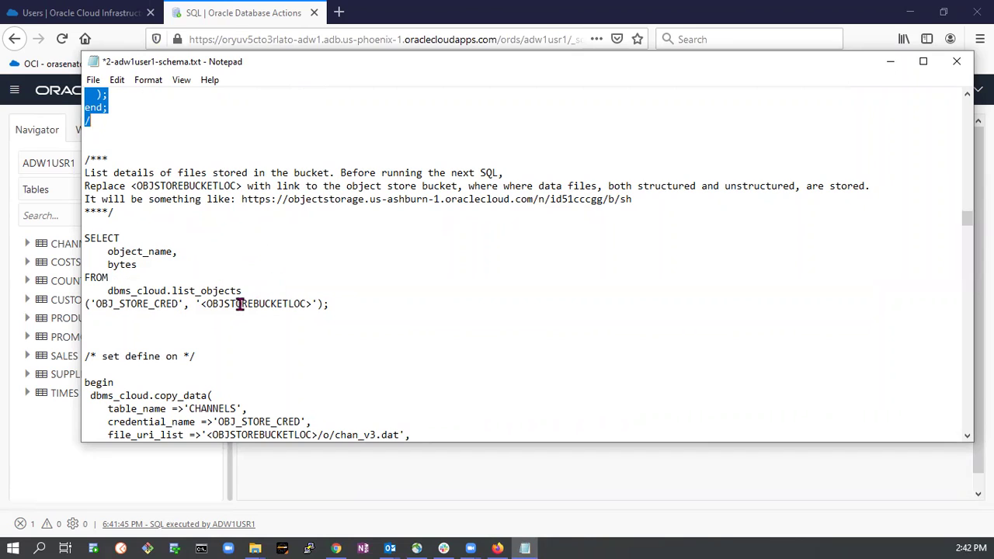
Select the <OBJSTOREBUCKETLOC> placeholder in the list_objects query.
left_click_drag(200, 304, 314, 304)
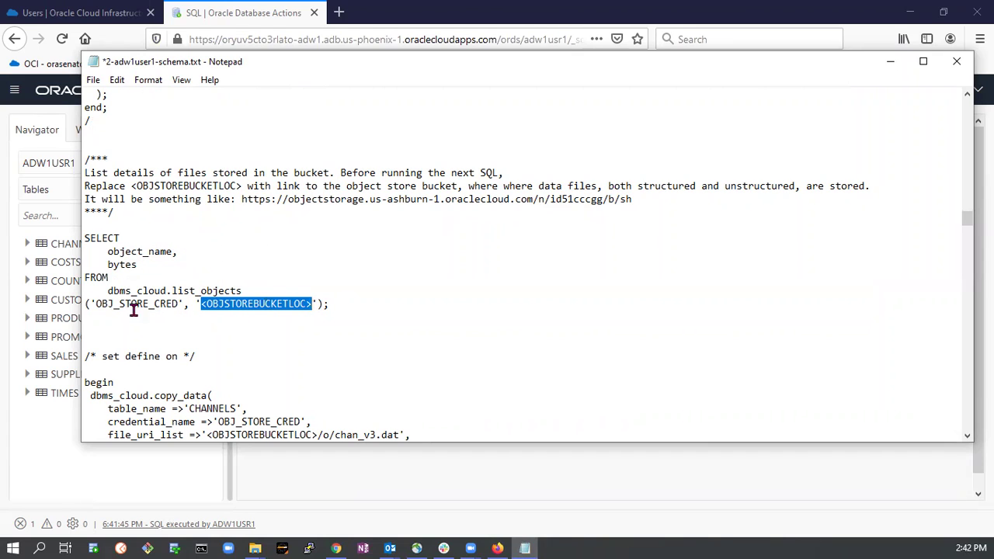
left_click(320, 330)
left_click_drag(201, 305, 313, 306)
left_click(95, 13)
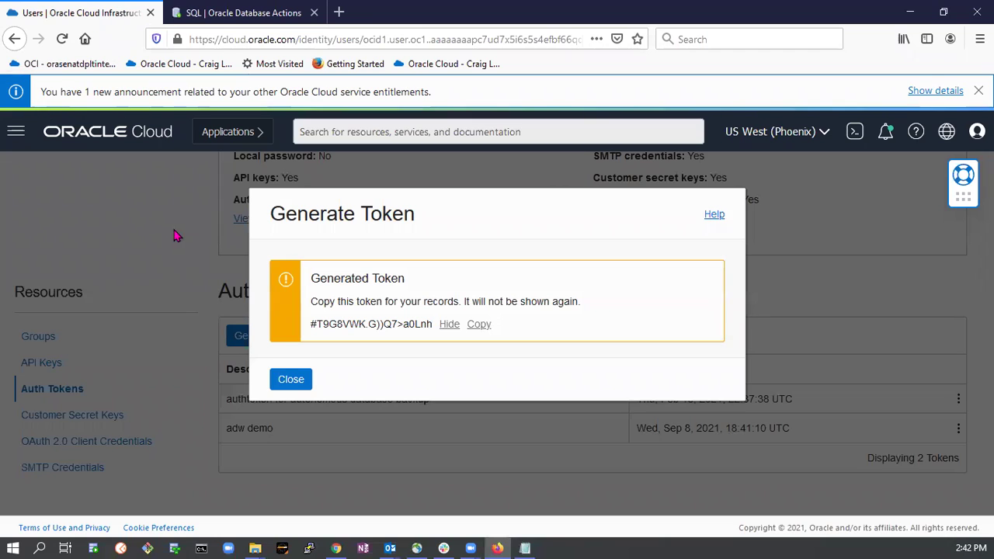
Close the token dialog and open the sh bucket's details under Storage > Buckets.
left_click(289, 380)
left_click(15, 132)
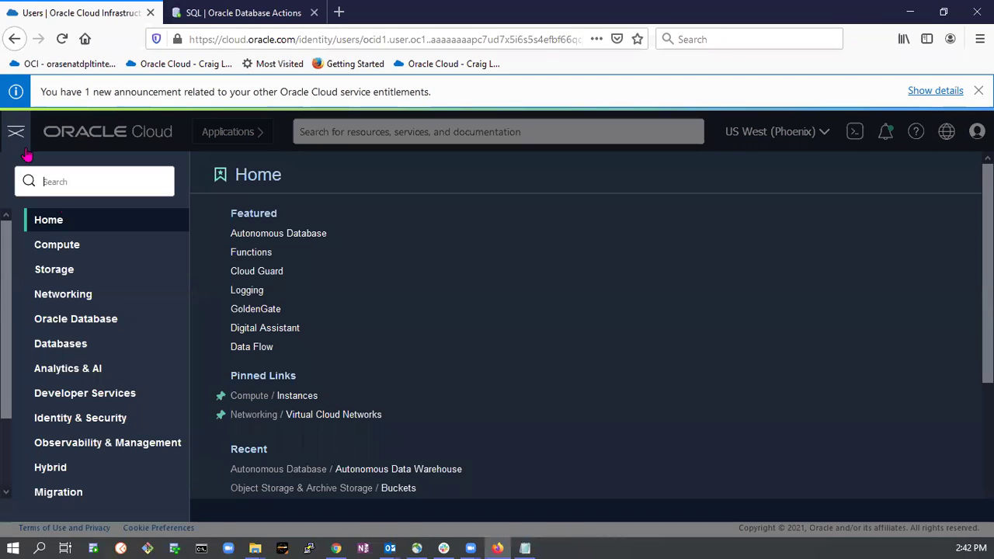
left_click(65, 270)
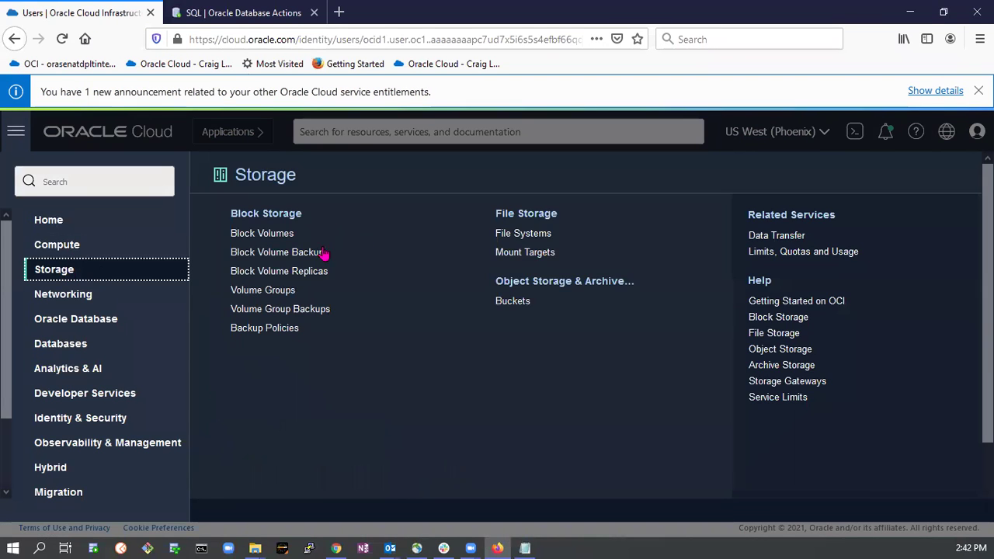
left_click(497, 303)
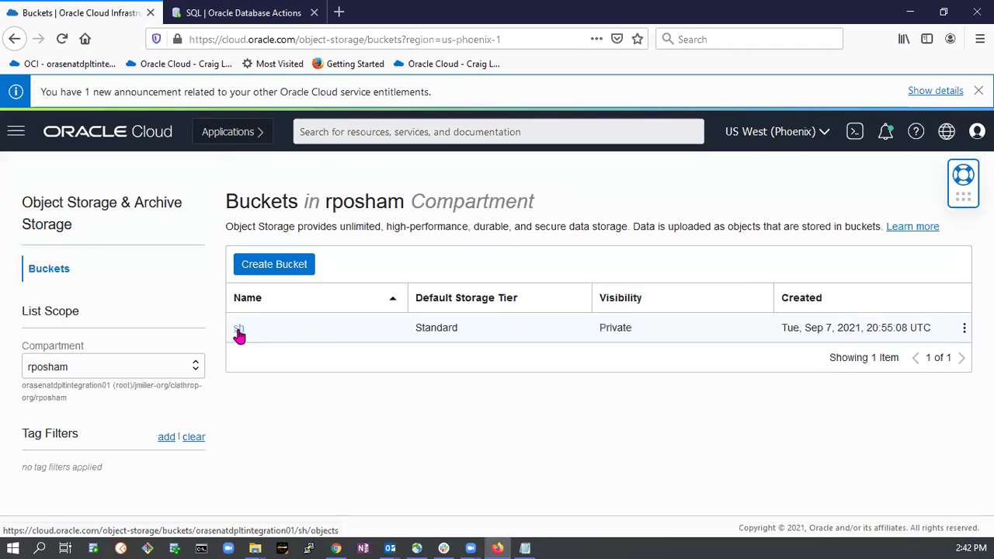
left_click(247, 328)
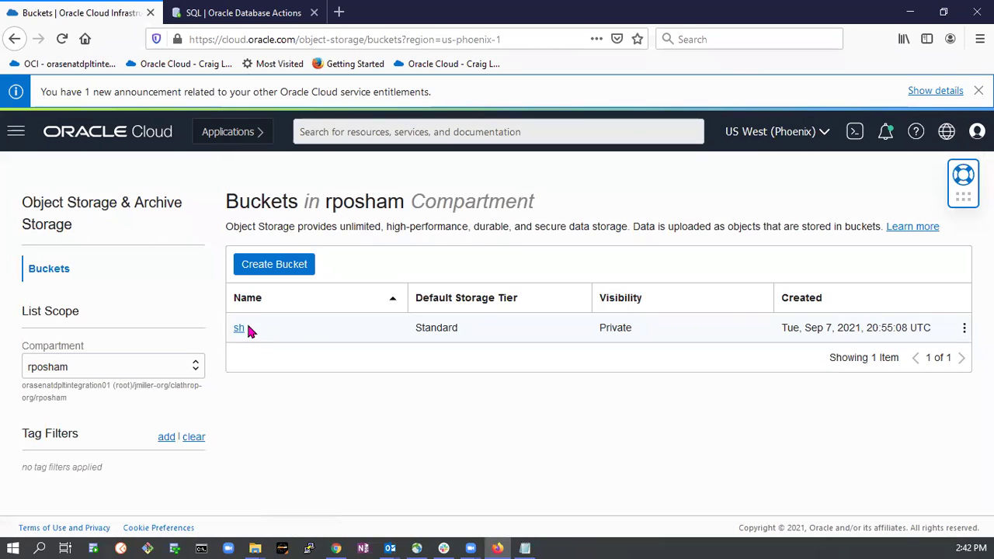
left_click(963, 327)
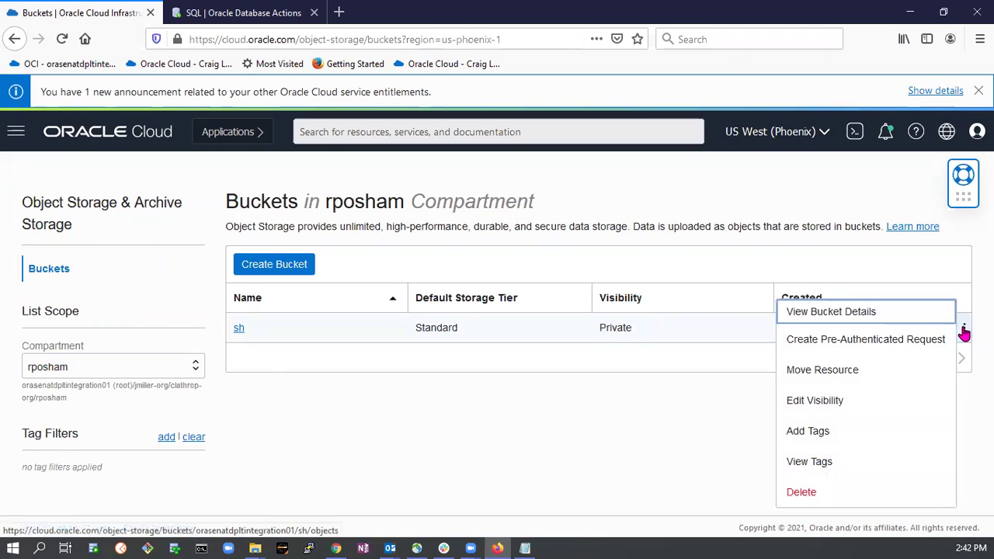
left_click(858, 315)
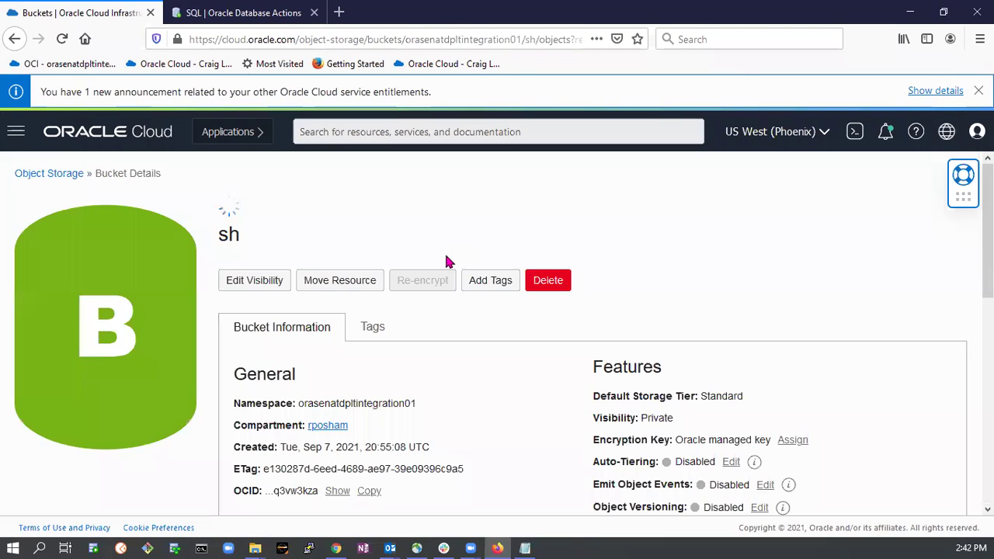
Open chan_v3.dat's object details and copy its URL path up to /b/sh.
scroll(457, 351, "down", 3)
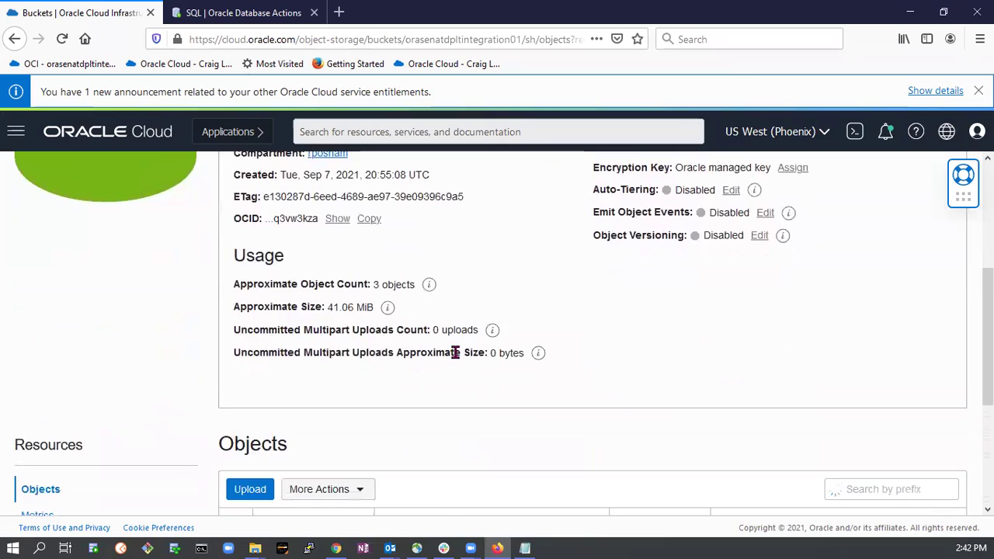
scroll(457, 352, "down", 4)
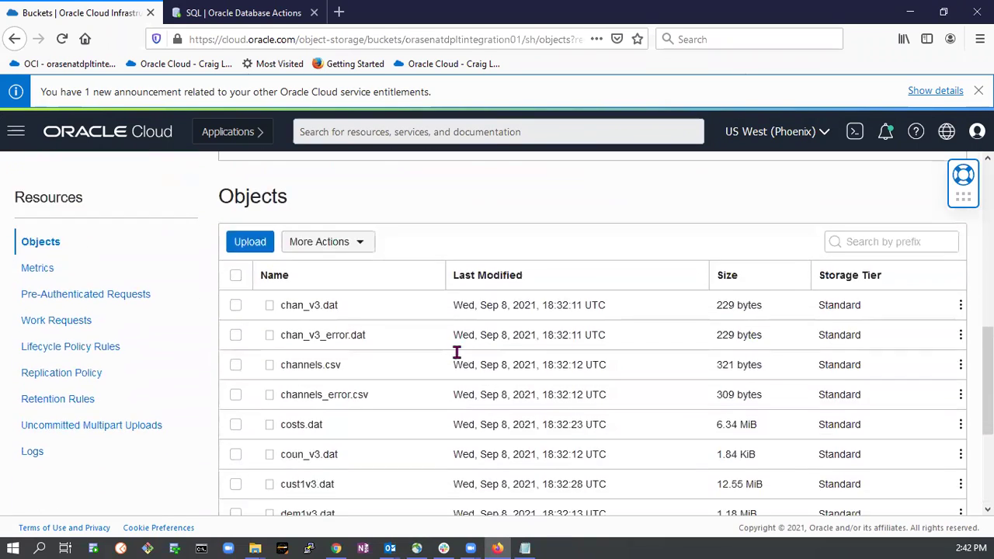
scroll(456, 352, "up", 7)
scroll(443, 368, "down", 1)
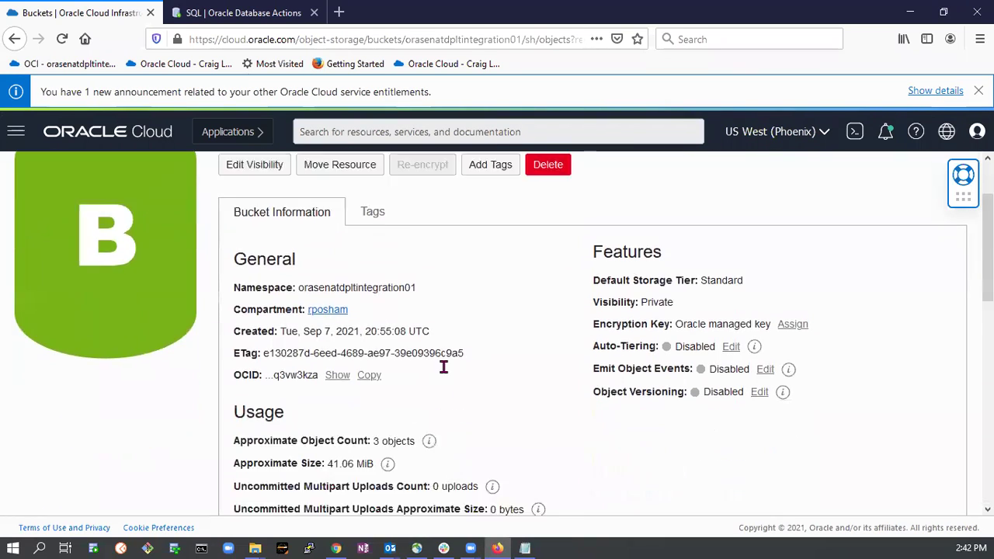
scroll(444, 368, "down", 5)
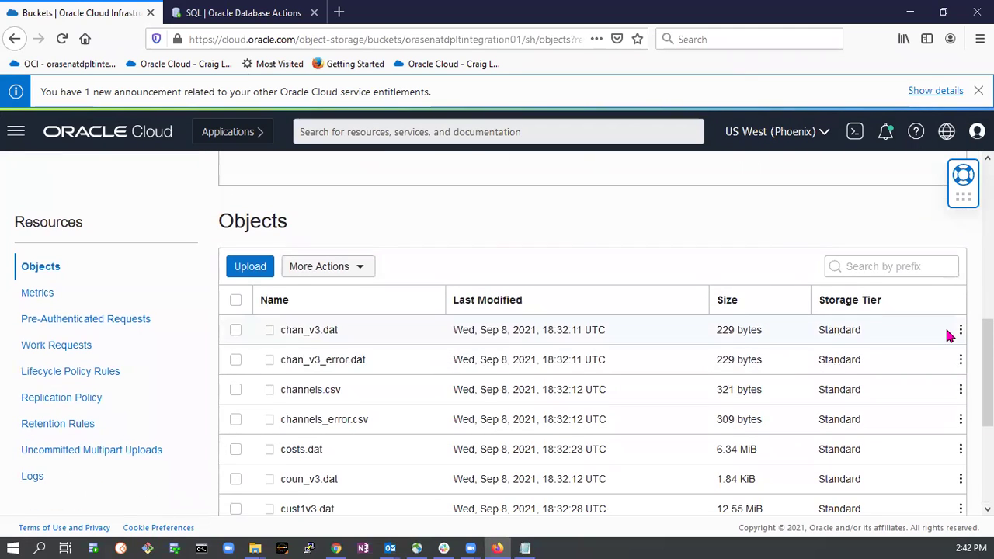
left_click(960, 330)
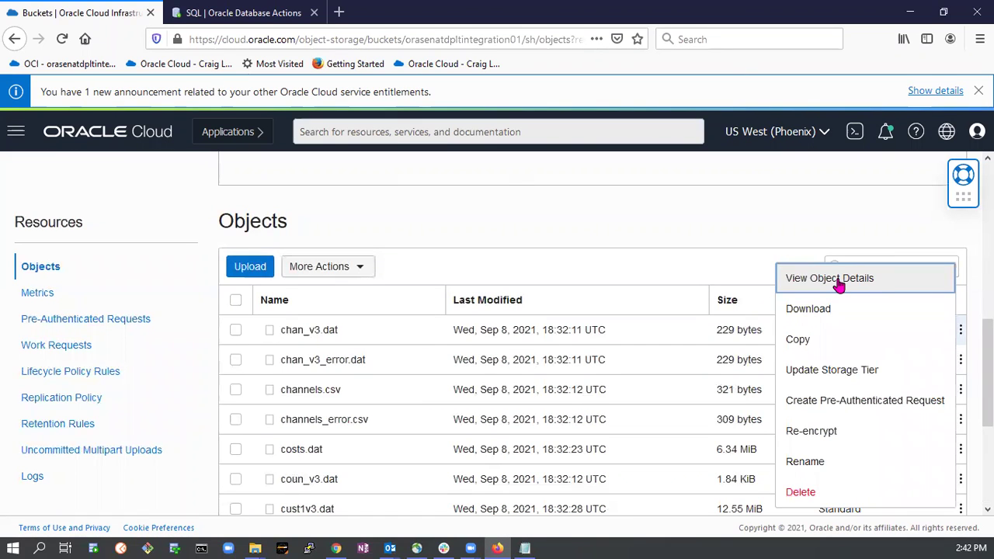
left_click(838, 285)
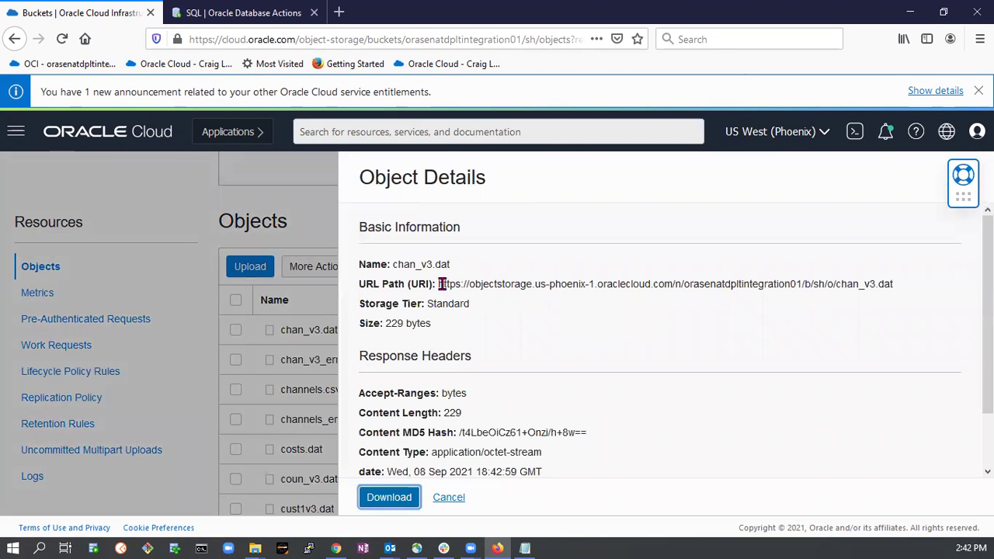
left_click_drag(437, 284, 816, 285)
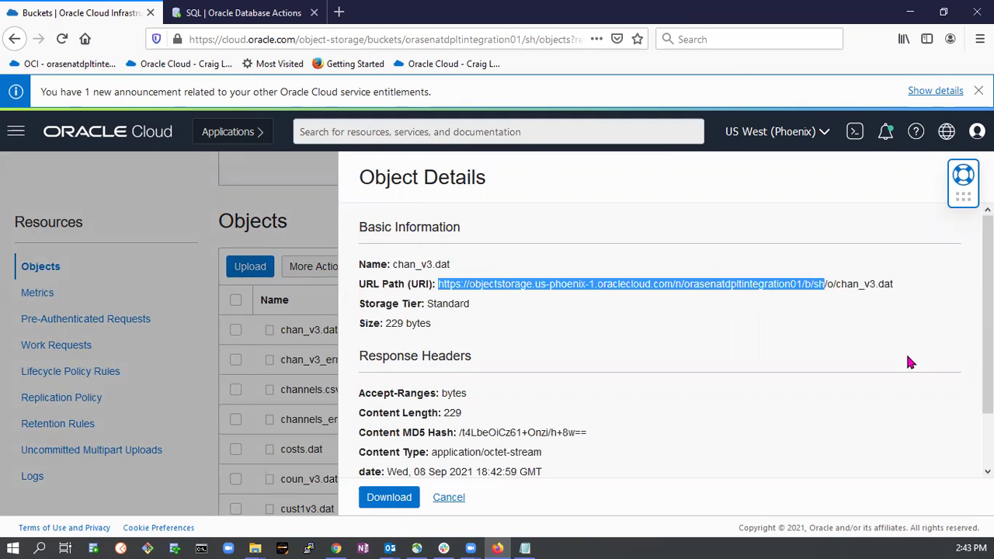
key("alt+Tab")
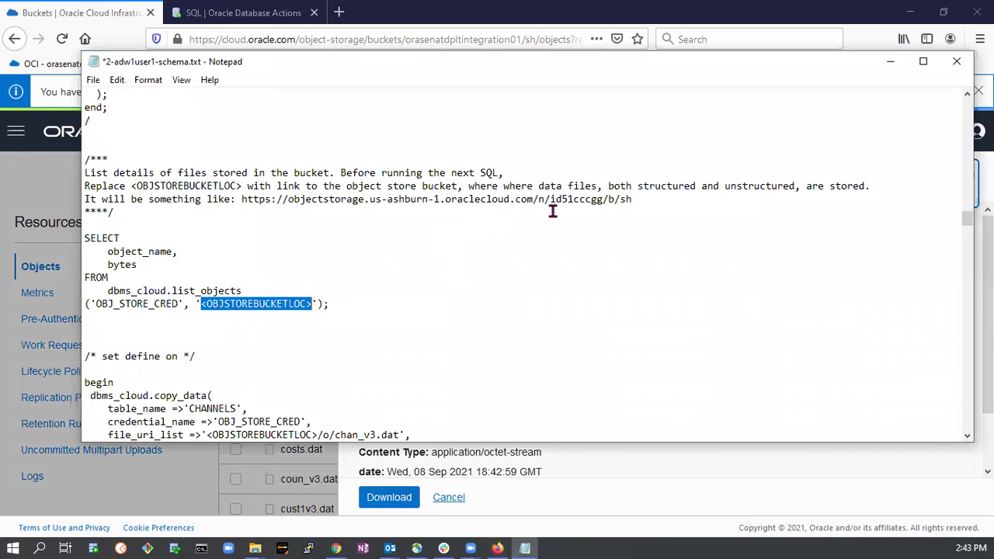
In Find and Replace, set the replacement text to the sh bucket URL.
left_click_drag(241, 199, 635, 200)
left_click(652, 213)
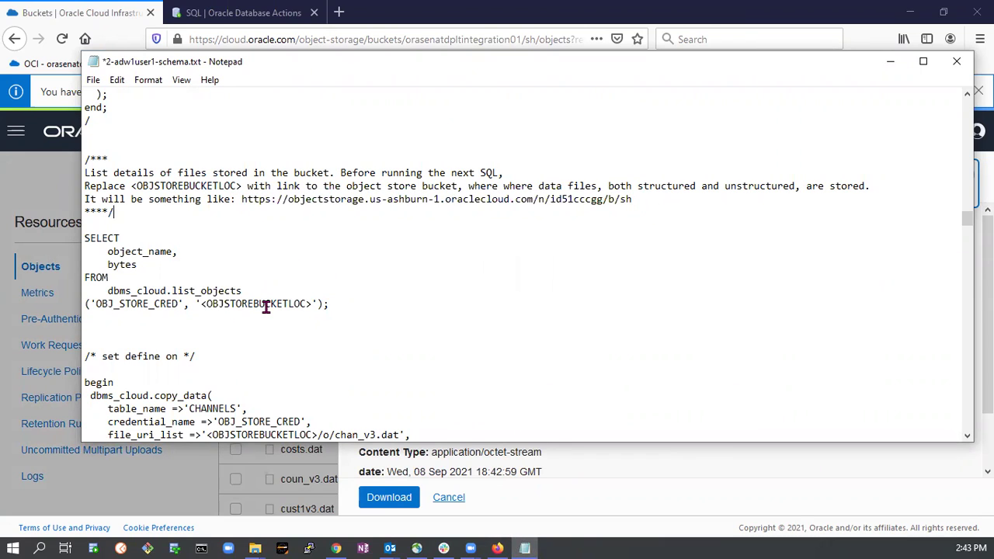
key("ctrl+h")
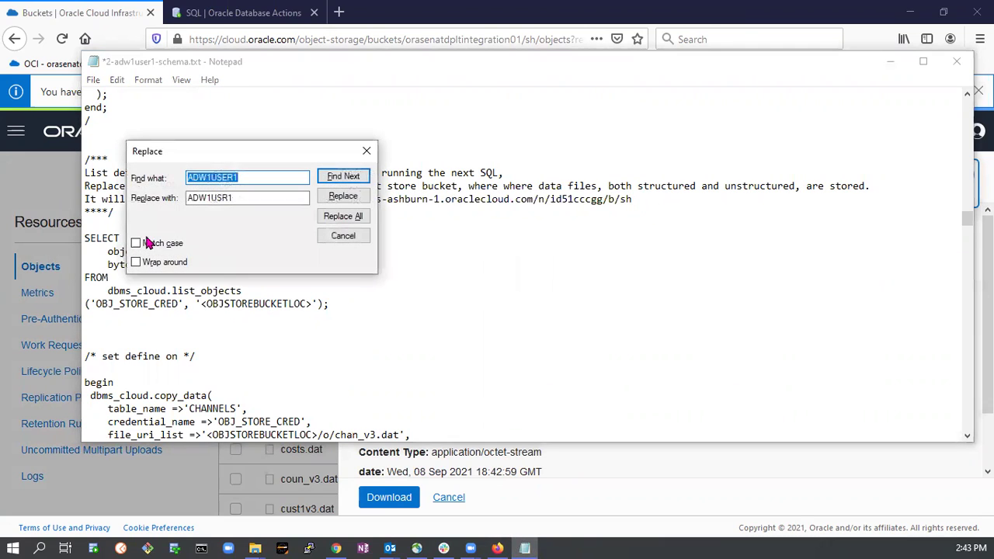
key("BackSpace")
left_click_drag(256, 198, 144, 201)
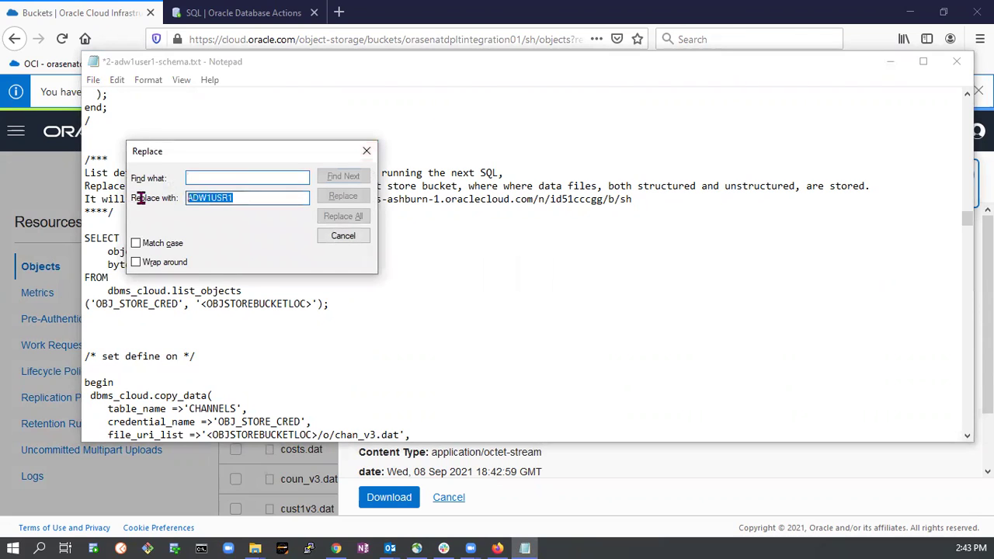
key("BackSpace")
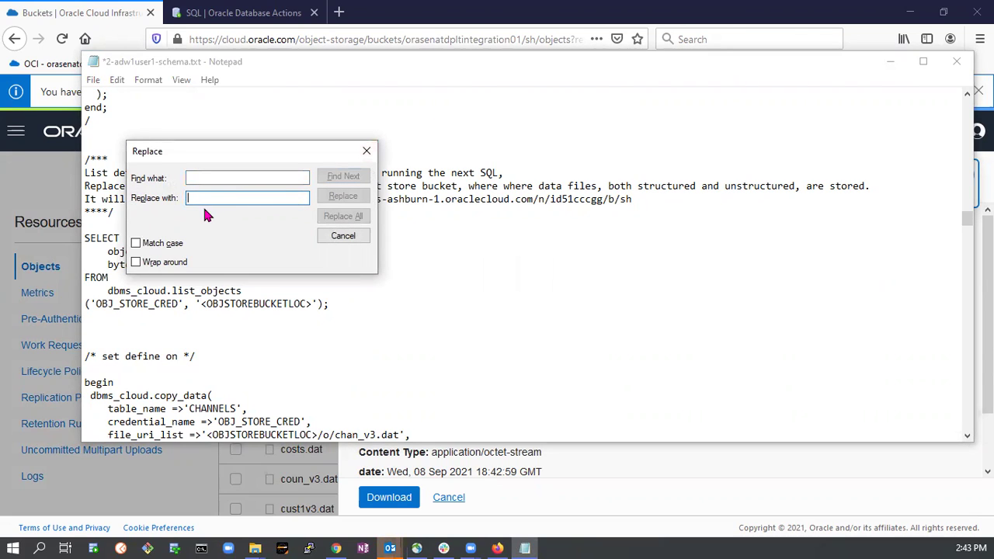
key("ctrl+v")
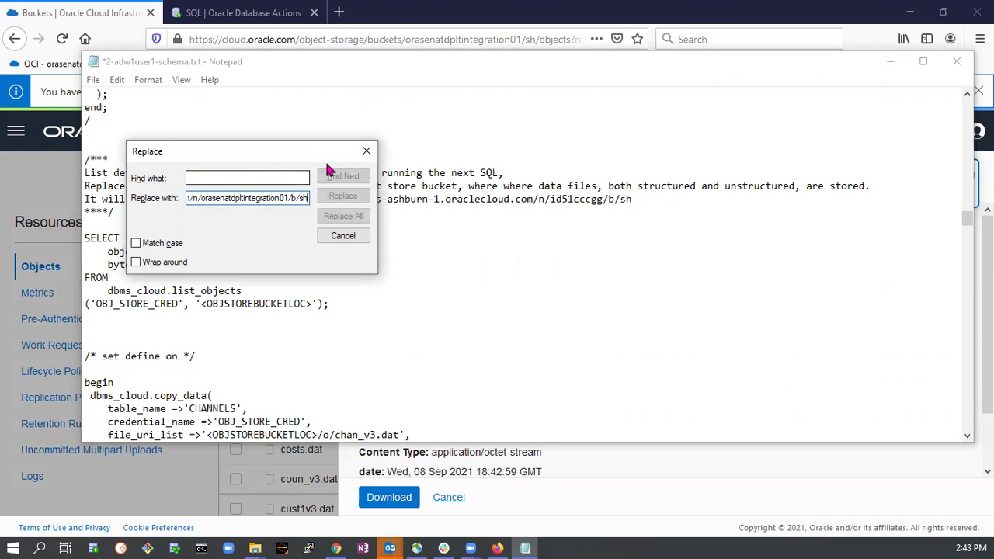
Replace every <OBJSTOREBUCKETLOC> placeholder in the script with the bucket URL.
left_click_drag(325, 159, 630, 192)
left_click(203, 304)
left_click_drag(203, 304, 313, 303)
key("ctrl+c")
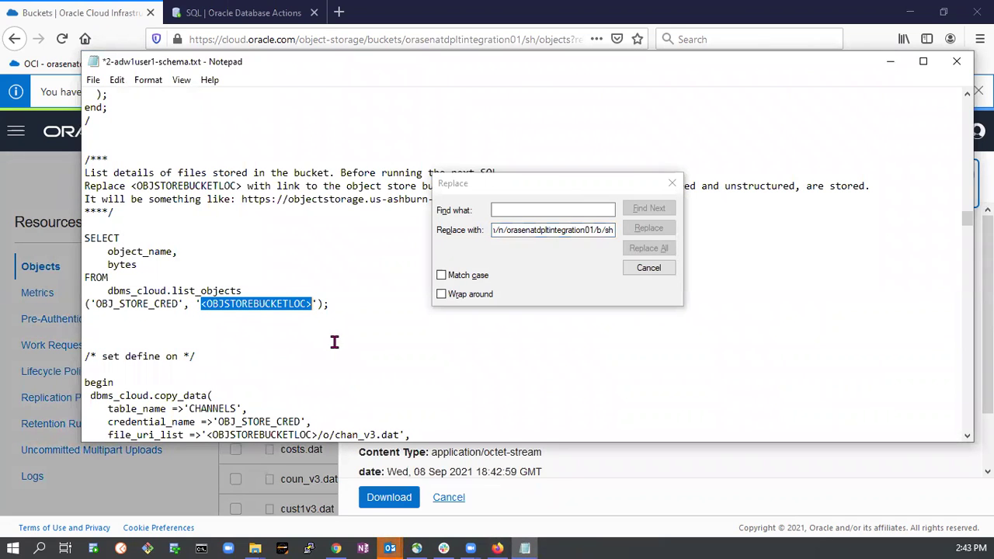
left_click(506, 211)
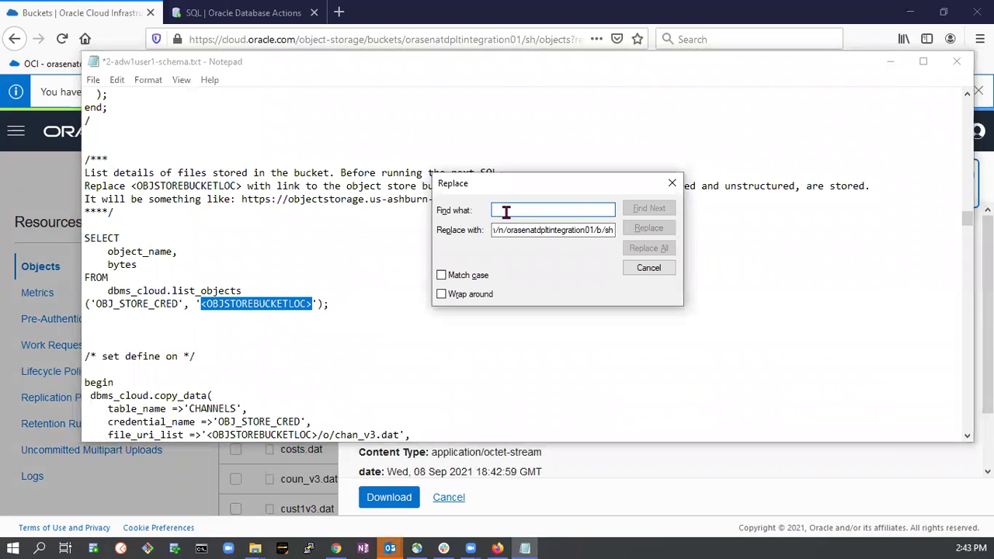
key("ctrl+v")
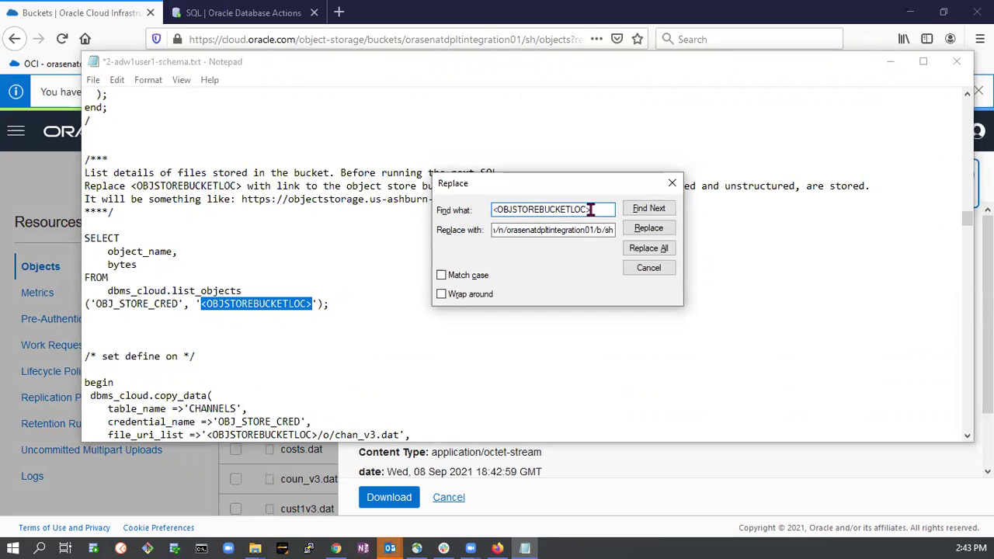
left_click(537, 231)
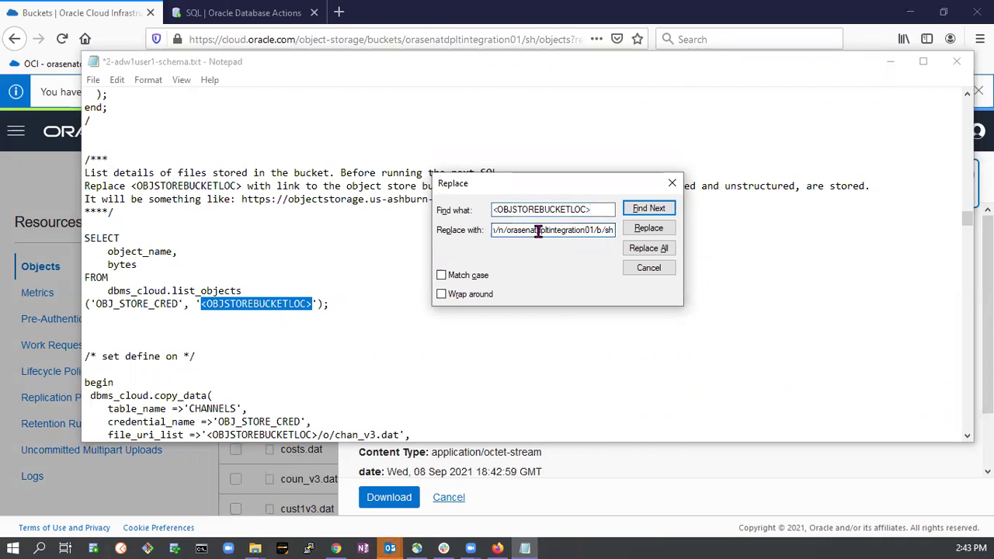
key("Home")
key("Right")
key("Right")
key("Right")
key("Right")
key("Right")
key("Right")
key("Right")
key("Right")
key("Right")
key("Right")
key("Right")
key("Right")
key("Right")
key("Right")
key("Right")
key("Right")
key("Right")
key("Right")
key("Right")
key("Right")
key("Right")
key("Right")
key("Right")
left_click(666, 250)
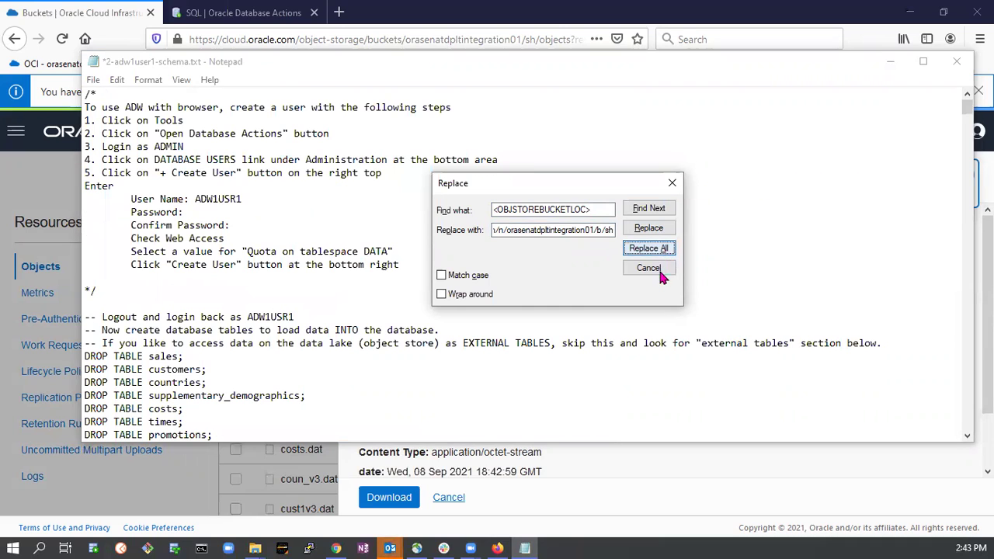
left_click(658, 269)
Select and copy the list_objects query.
left_click_drag(967, 109, 964, 226)
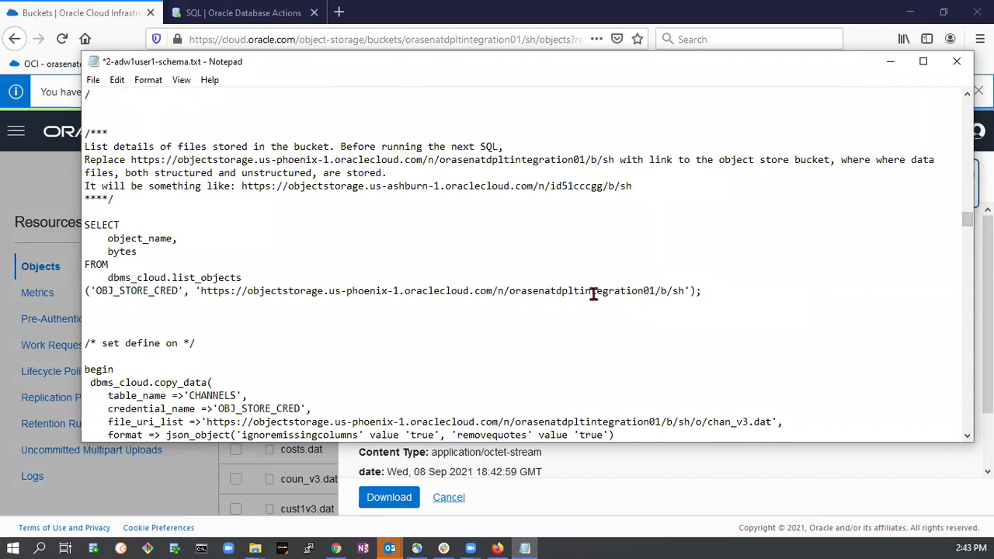
left_click_drag(85, 225, 736, 298)
key("ctrl+c")
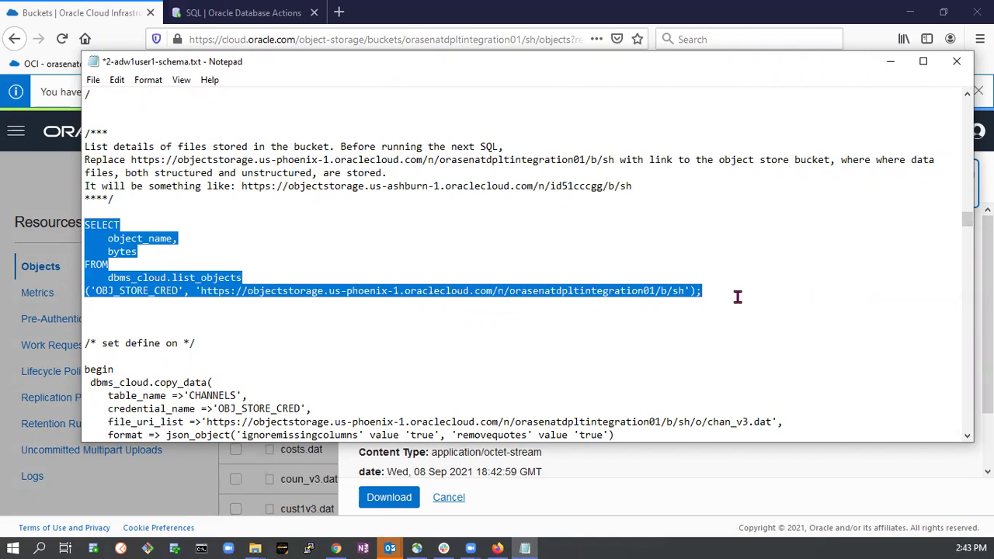
left_click(288, 13)
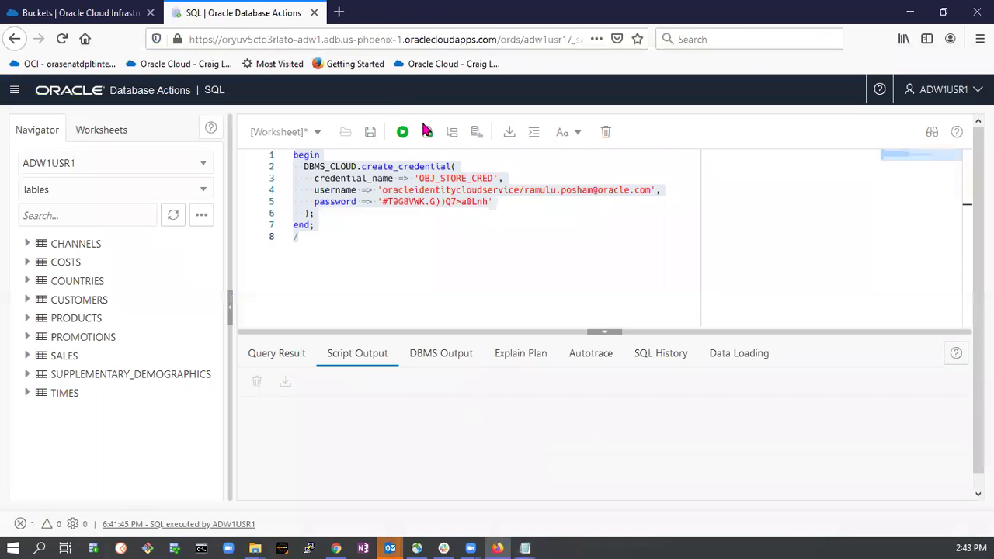
Replace the worksheet contents with the list_objects query and run it.
left_click(411, 228)
key("ctrl+a")
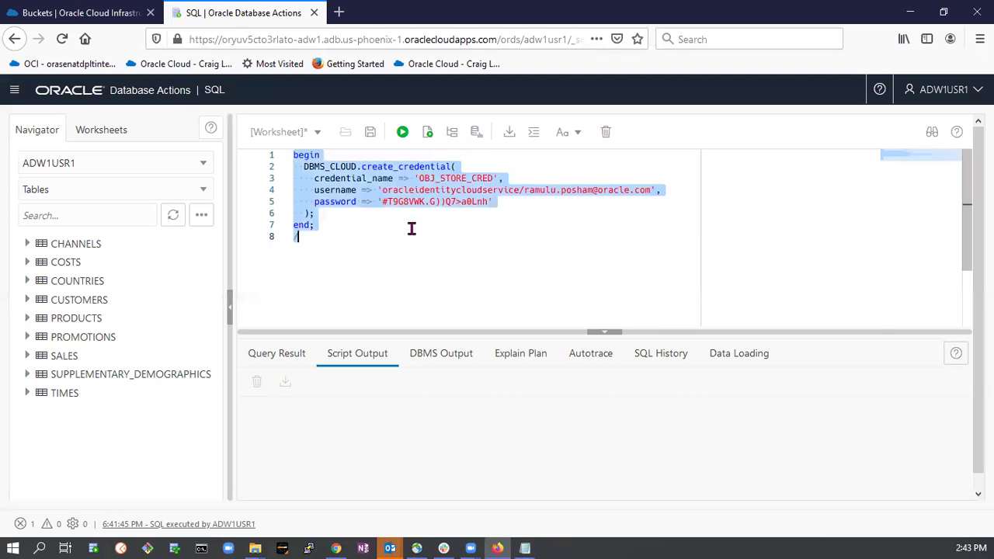
key("ctrl+v")
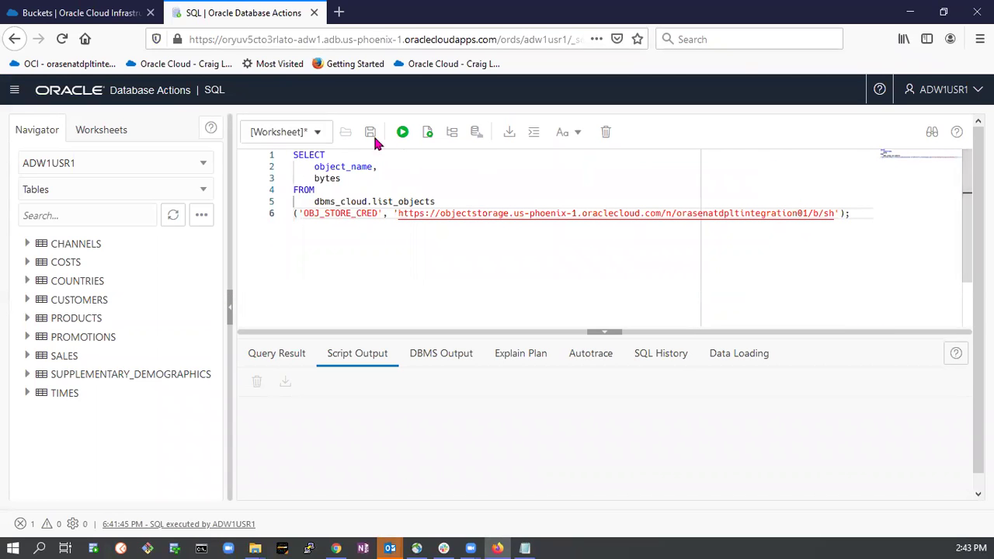
left_click(402, 133)
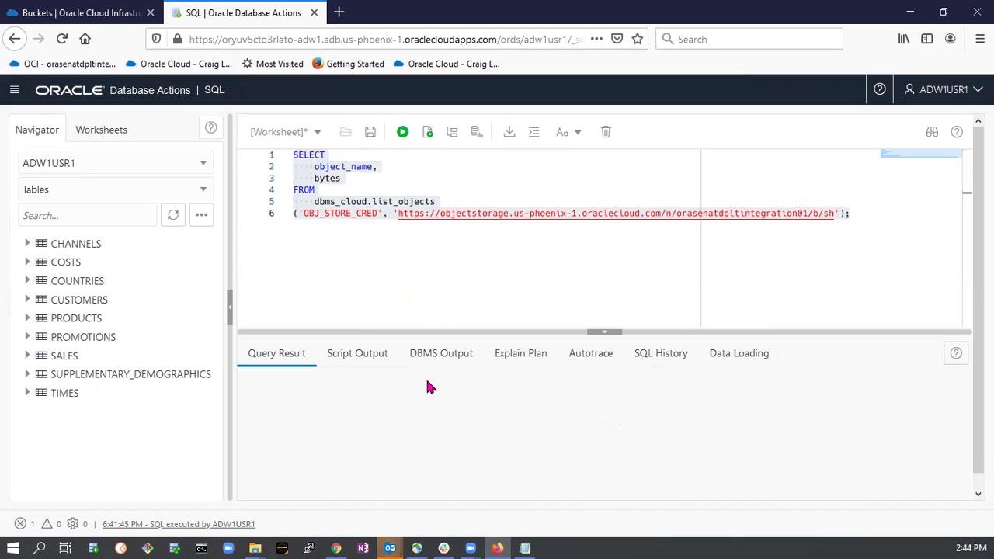
Review the results listing the 13 files in the sh bucket with their sizes.
scroll(371, 427, "down", 5)
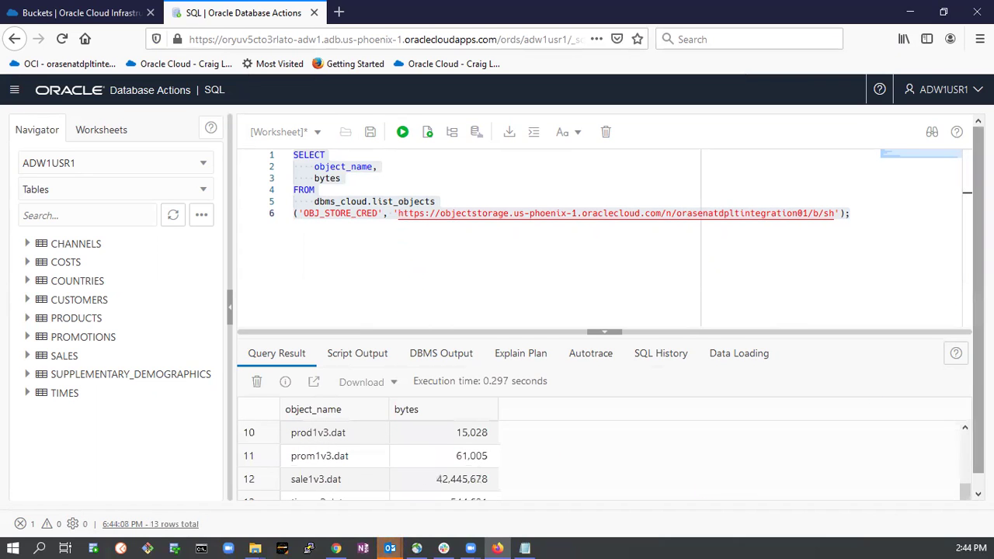
scroll(370, 472, "down", 2)
scroll(372, 474, "up", 2)
scroll(371, 474, "down", 2)
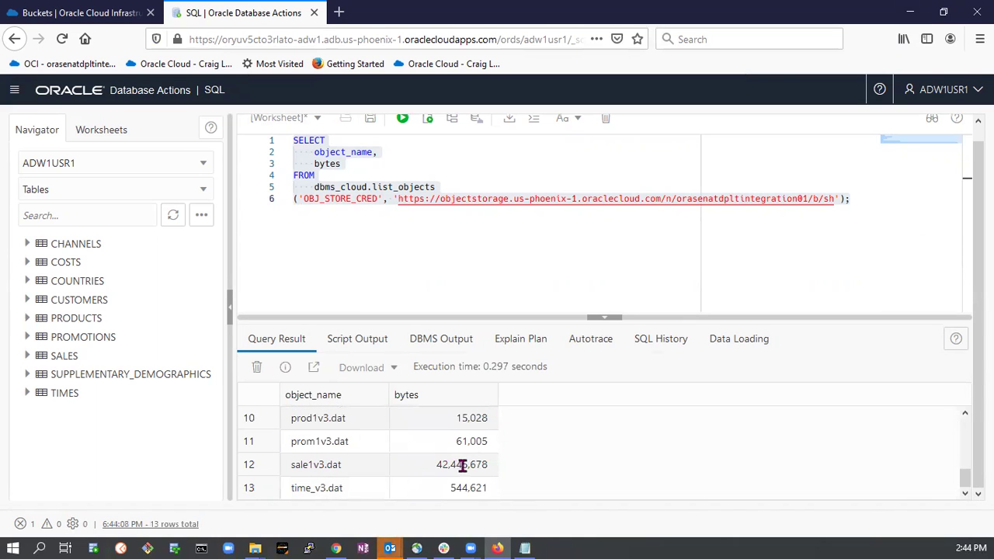
scroll(466, 466, "up", 5)
scroll(454, 463, "down", 5)
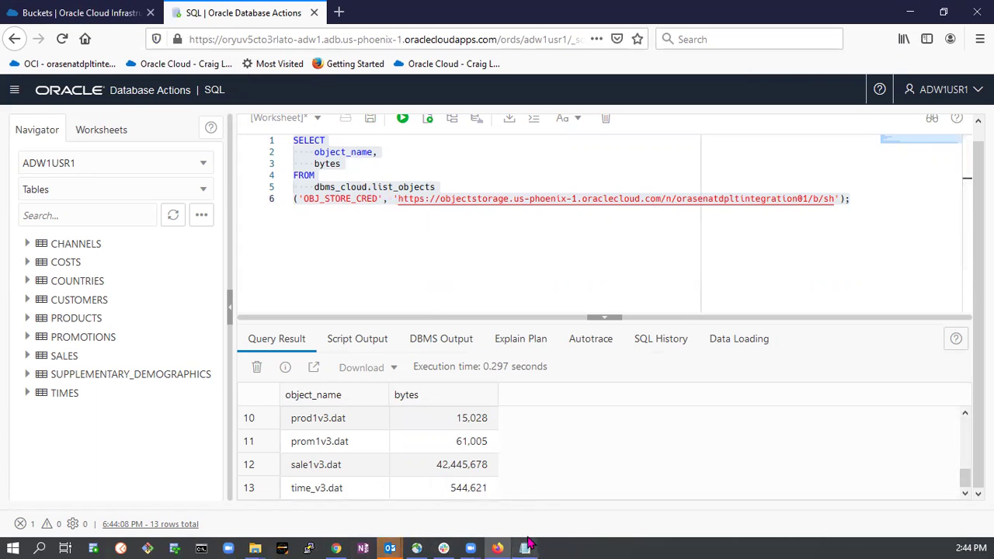
mouse_move(526, 544)
scroll(334, 439, "up", 5)
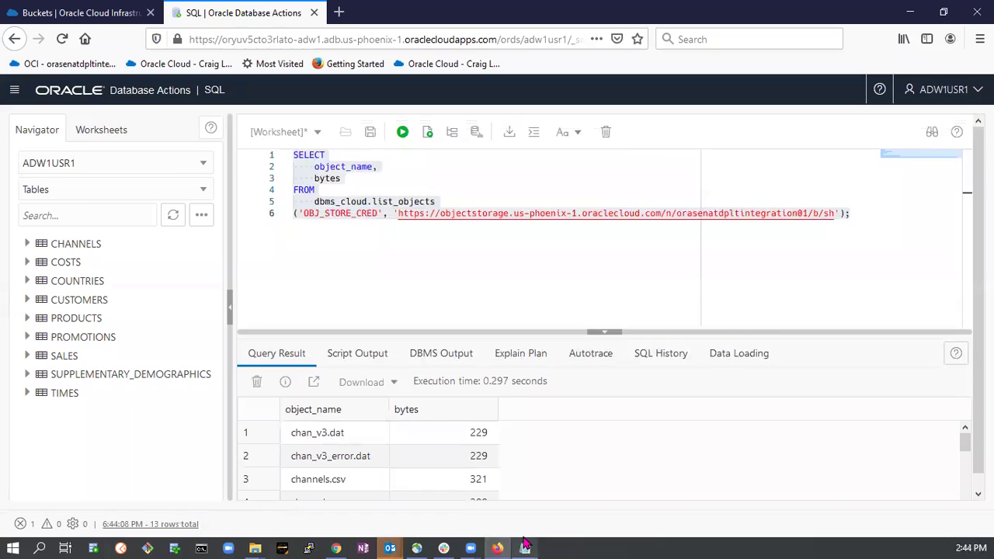
left_click(525, 548)
scroll(210, 291, "down", 4)
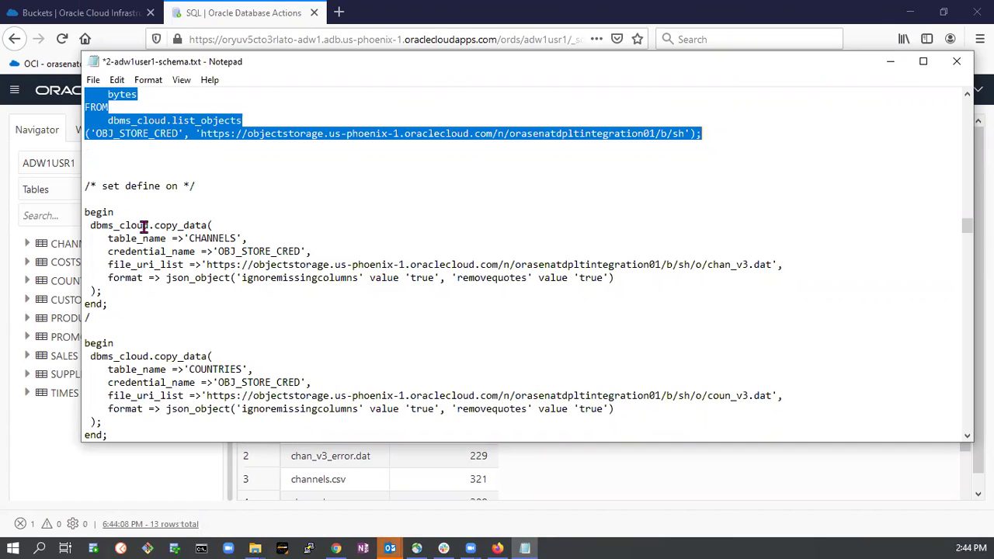
Paste the CHANNELS copy_data block loading chan_v3.dat over the worksheet's list_objects query.
left_click(181, 226)
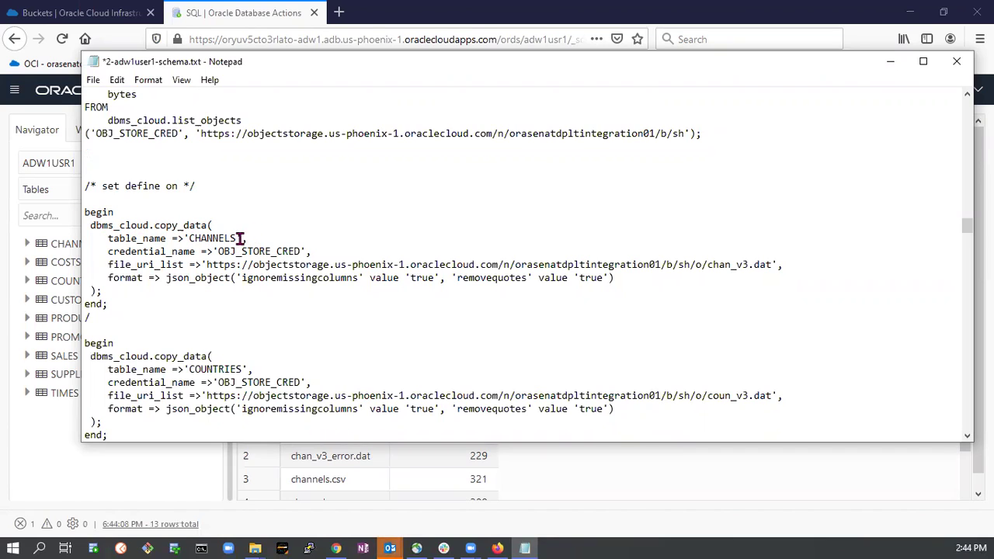
double_click(223, 238)
left_click(225, 239)
left_click_drag(208, 264, 461, 265)
left_click(692, 272)
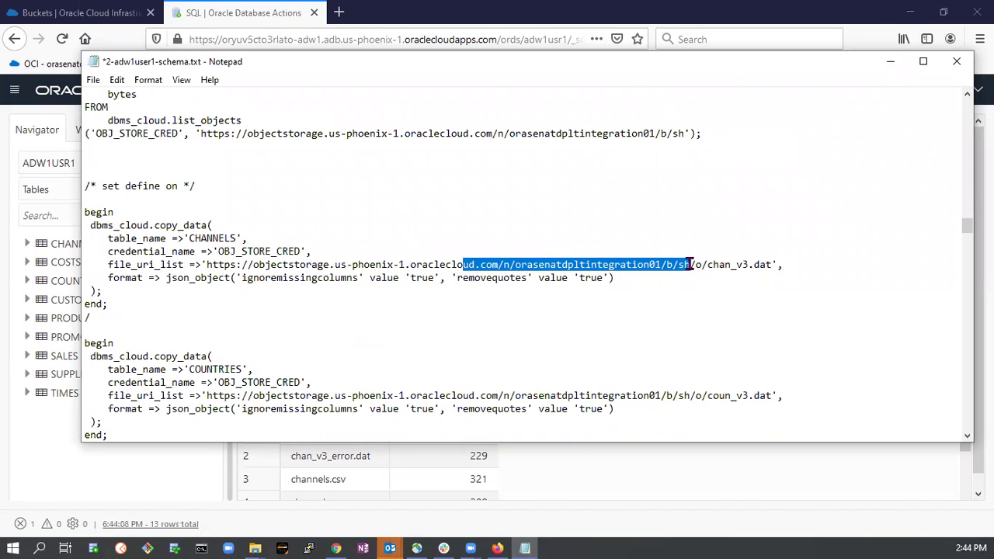
left_click_drag(697, 264, 772, 265)
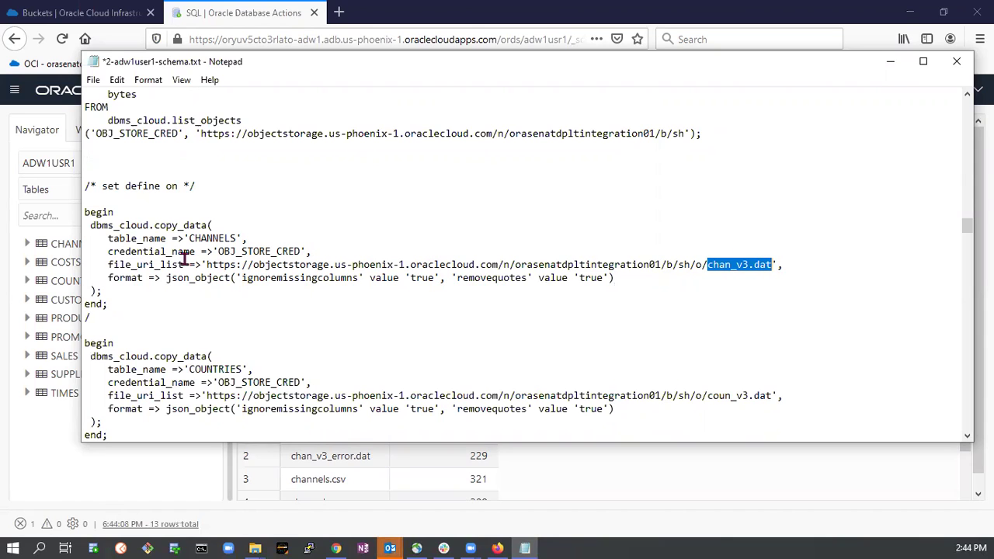
left_click_drag(85, 210, 158, 317)
key("ctrl+c")
key("alt+Tab")
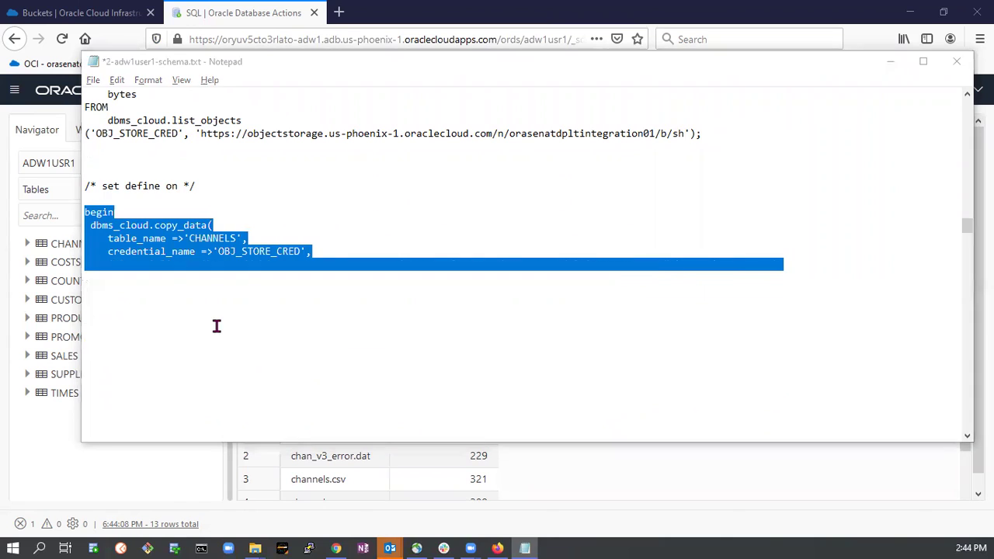
left_click(403, 250)
key("ctrl+a")
key("ctrl+v")
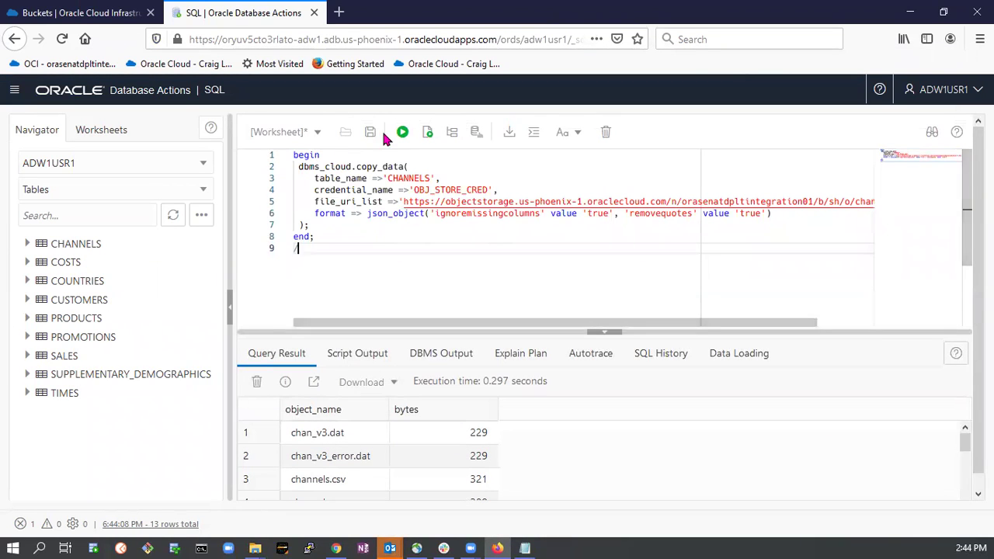
Run the CHANNELS copy_data block and add blank lines below it for a new query.
left_click(403, 133)
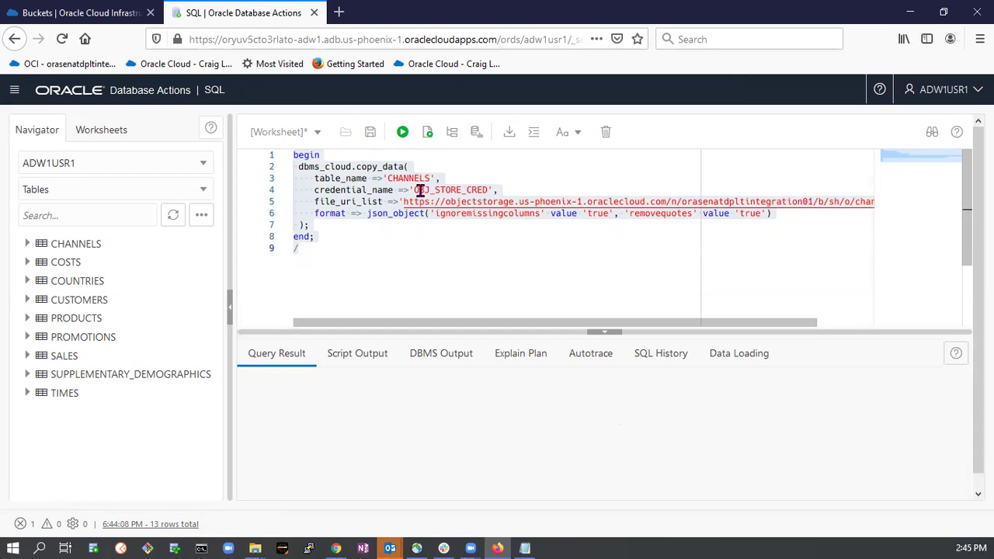
key("ctrl+Return")
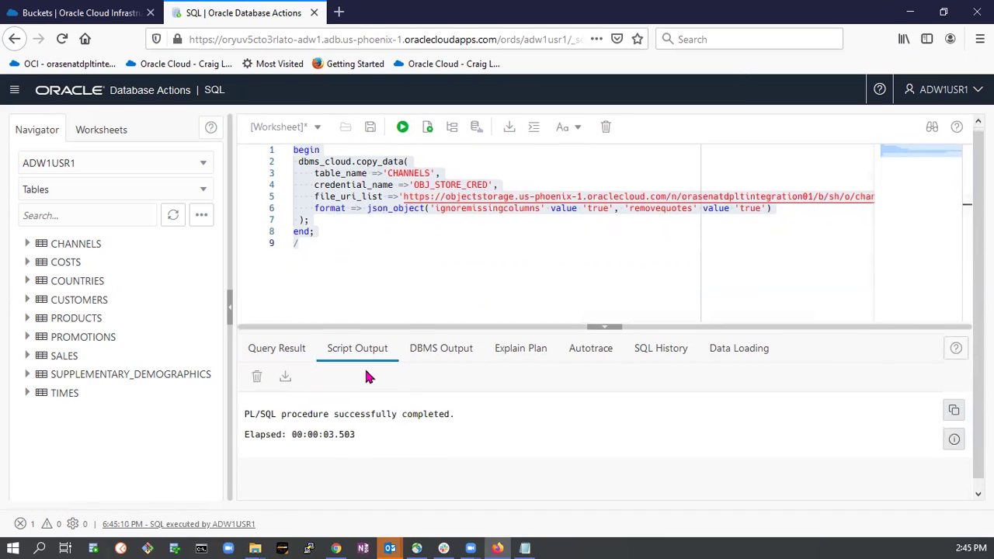
scroll(369, 377, "down", 1)
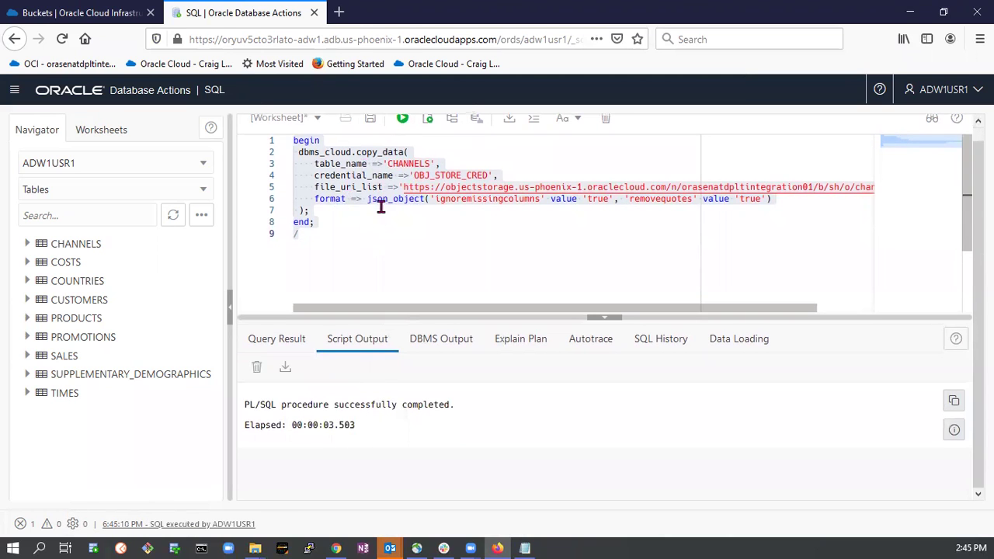
left_click(324, 249)
key("Return")
key("Return")
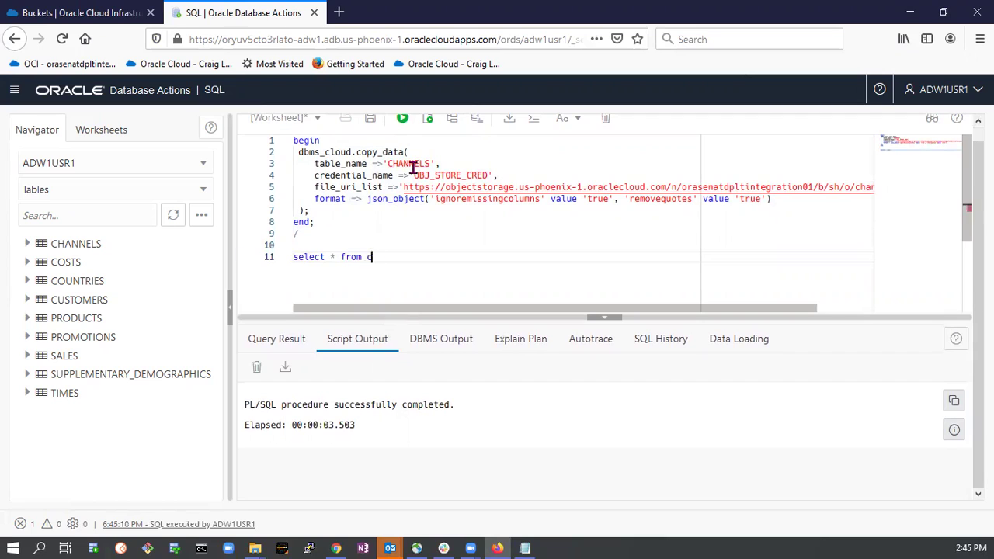
Run 'select * from CHANNELS;' and confirm it returns 5 rows.
type("e")
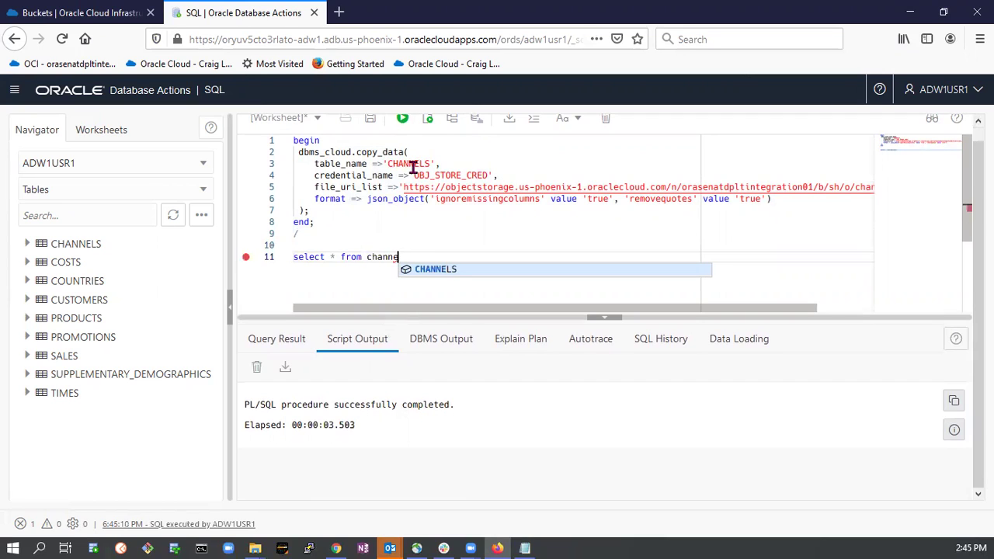
key("Return")
type(";")
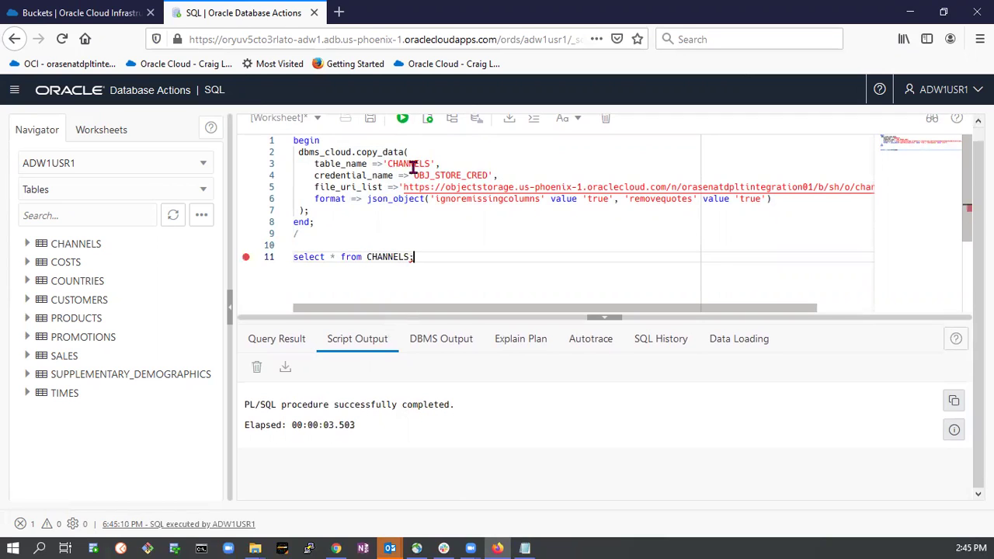
left_click(402, 118)
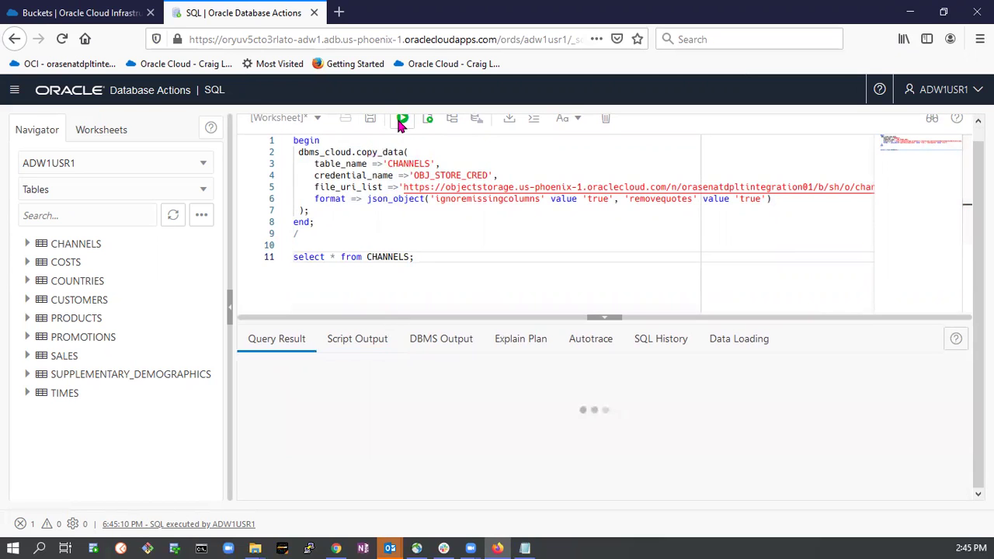
key("ctrl+Return")
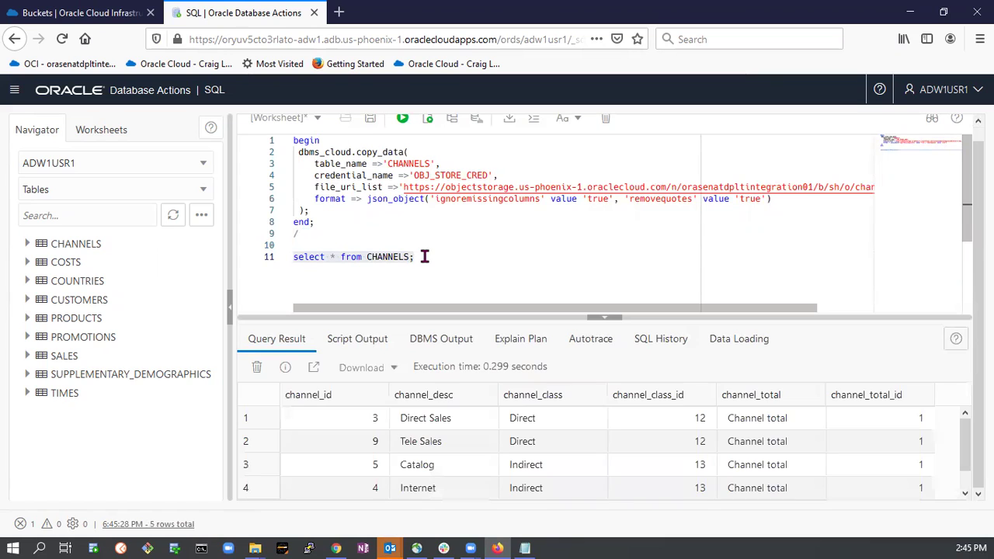
scroll(501, 464, "down", 1)
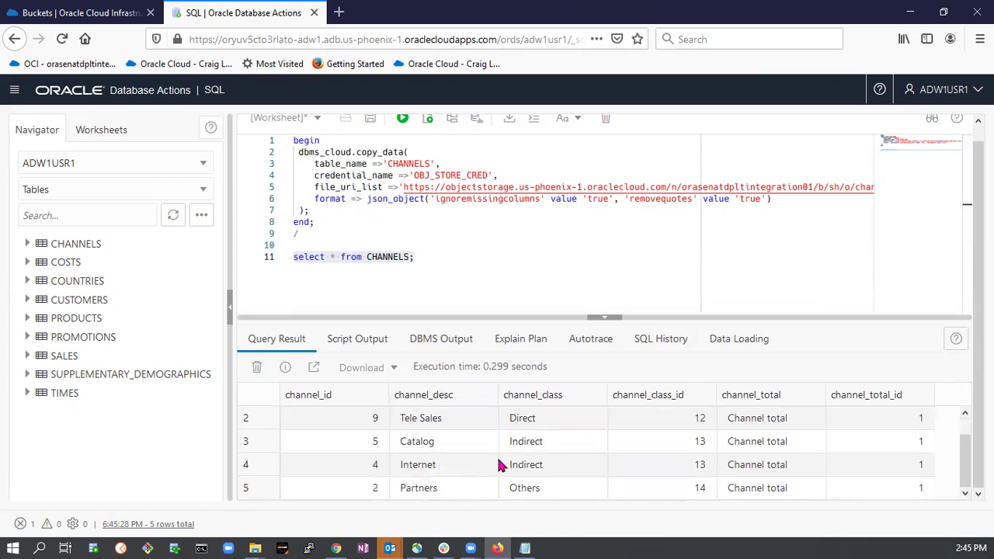
scroll(500, 464, "up", 1)
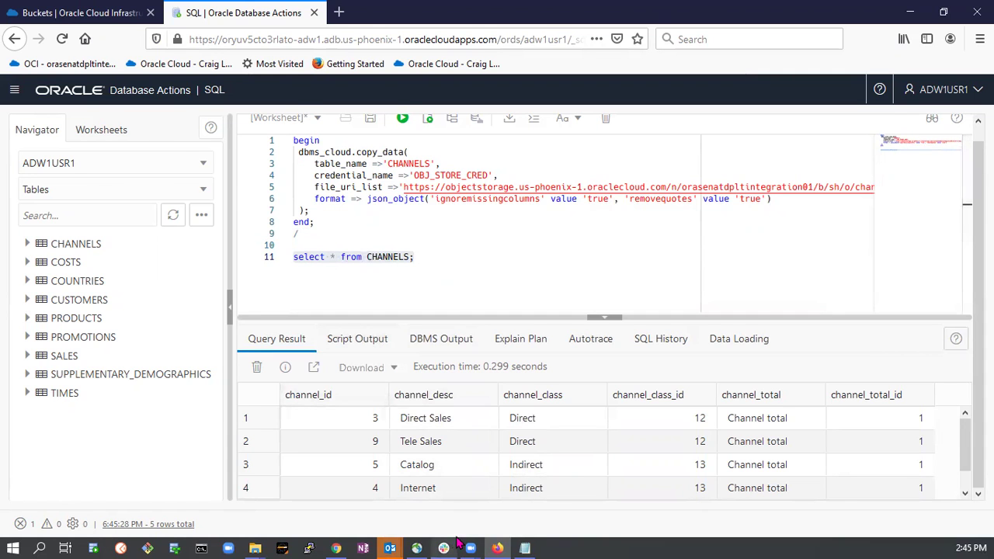
left_click(524, 548)
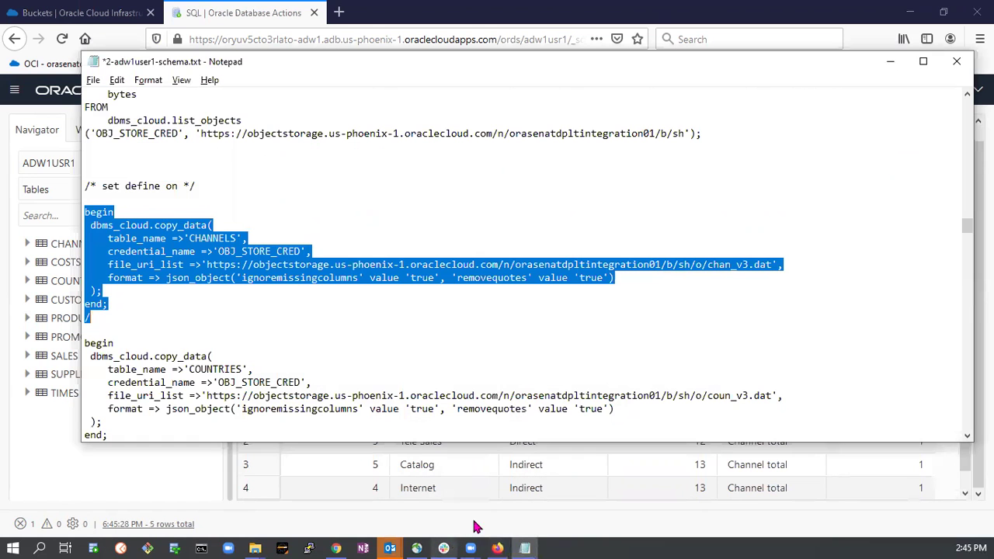
Select Notepad's copy_data load blocks through the COSTS block's '/', then return to the worksheet editor.
left_click(82, 344)
scroll(86, 350, "down", 15)
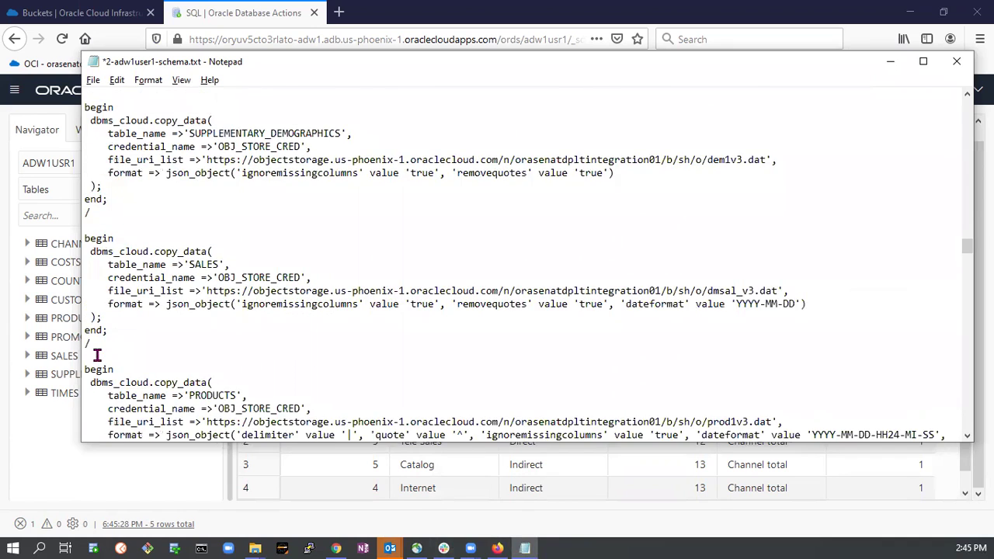
scroll(99, 356, "down", 9)
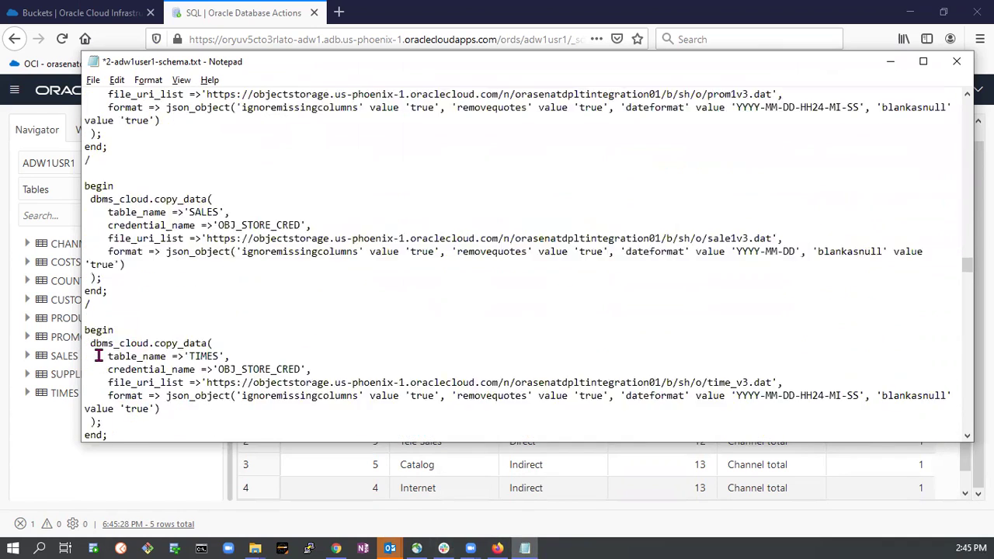
scroll(99, 355, "down", 5)
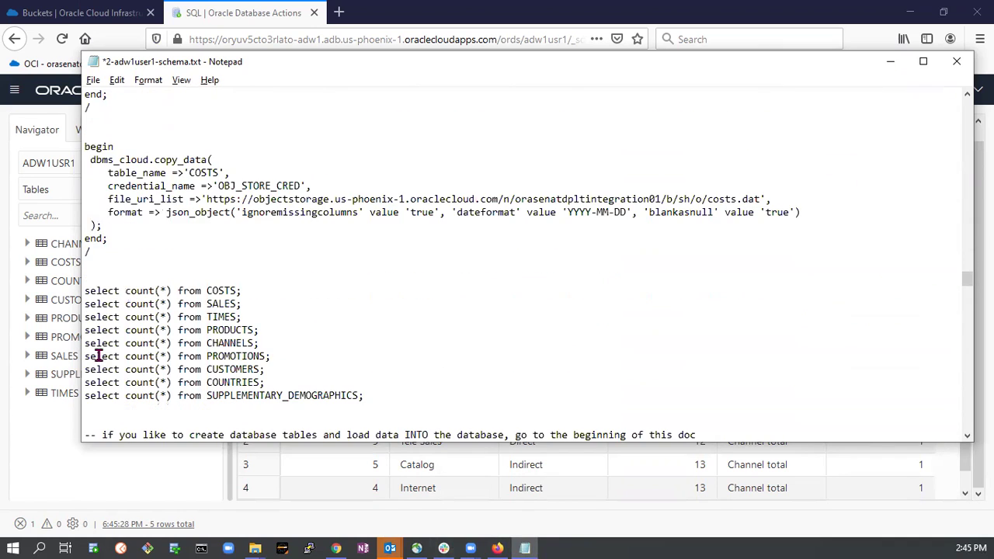
left_click(112, 254, "shift")
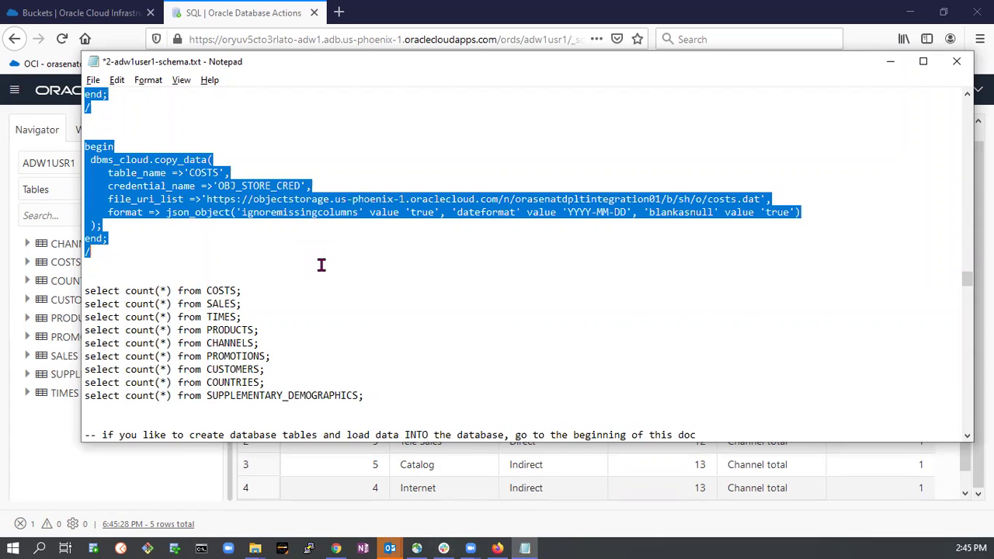
scroll(425, 268, "up", 6)
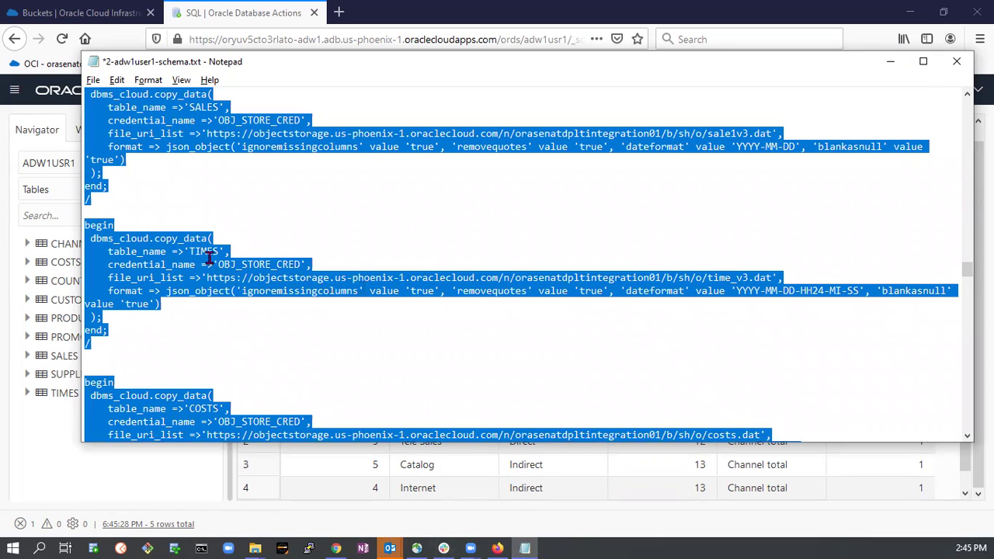
scroll(209, 258, "up", 3)
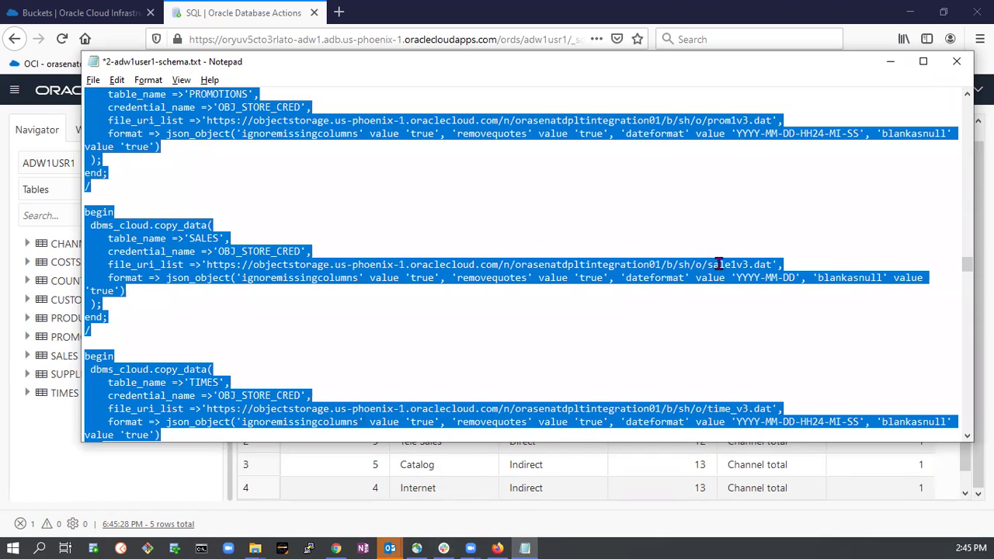
scroll(424, 199, "up", 5)
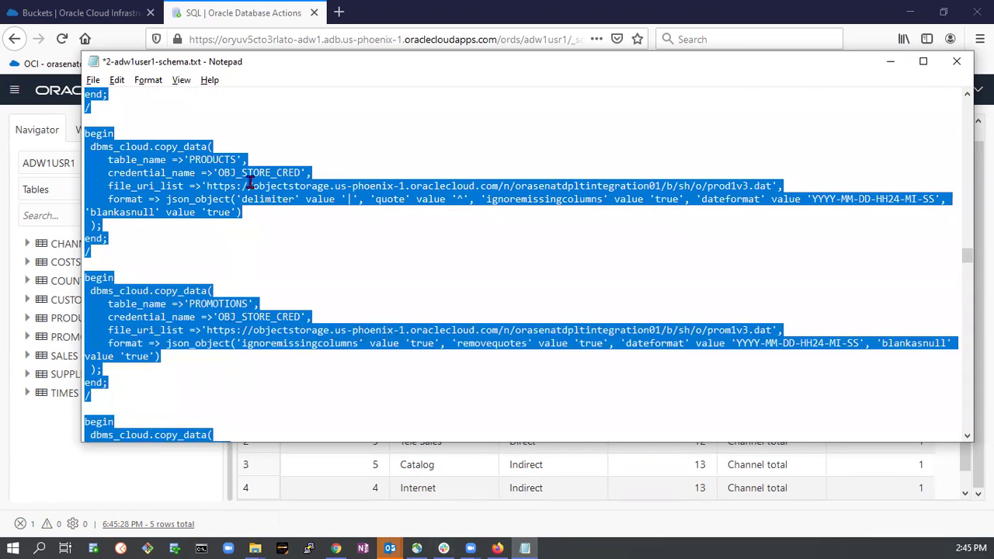
scroll(238, 207, "up", 5)
scroll(230, 200, "down", 1)
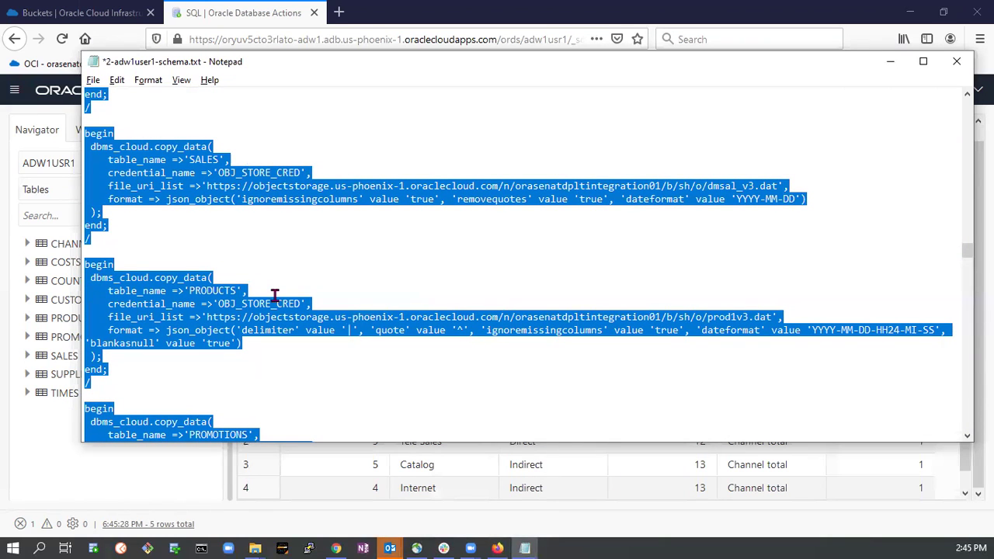
left_click(344, 475)
left_click(436, 256)
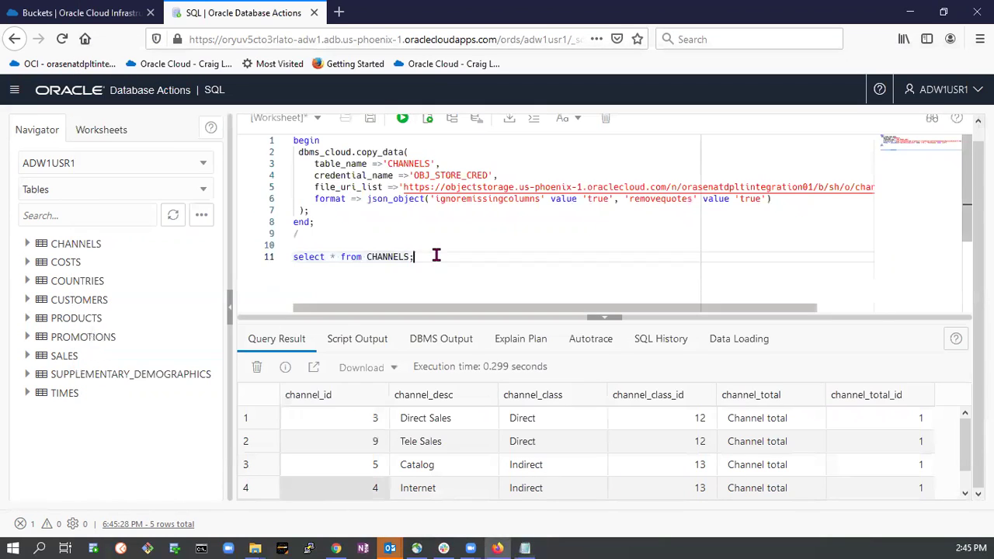
Replace the worksheet with the pasted copy_data load script, clear old results, and run it.
key("ctrl+a")
key("ctrl+v")
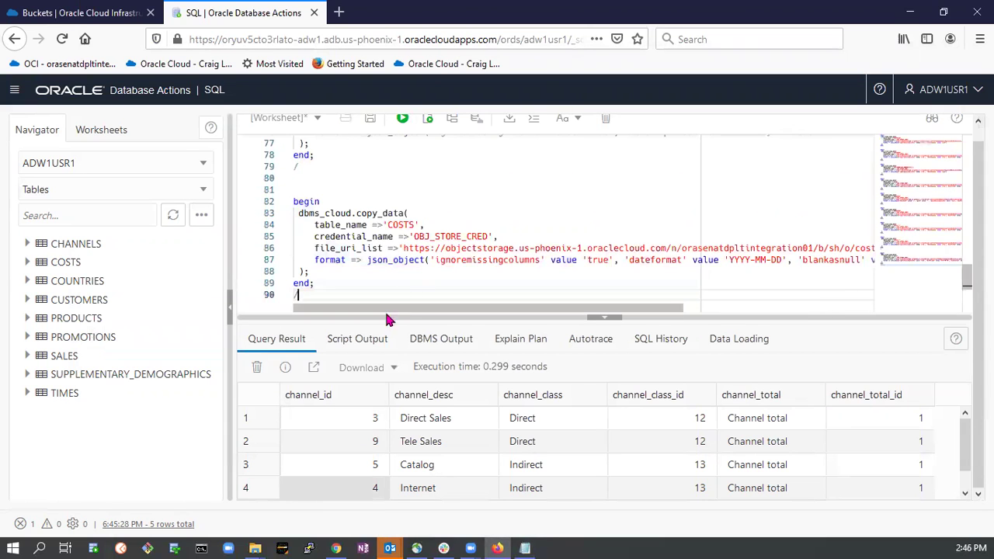
left_click(257, 366)
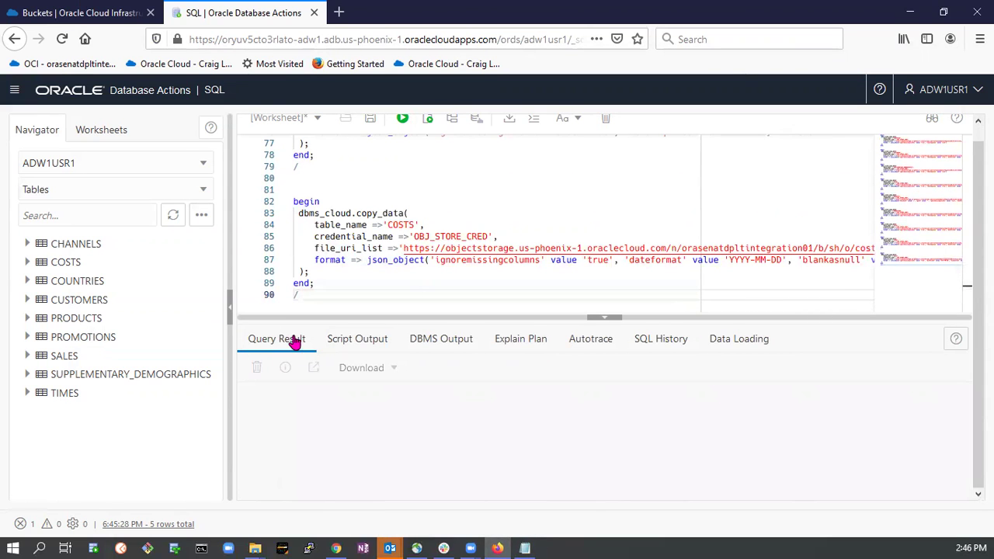
left_click(427, 118)
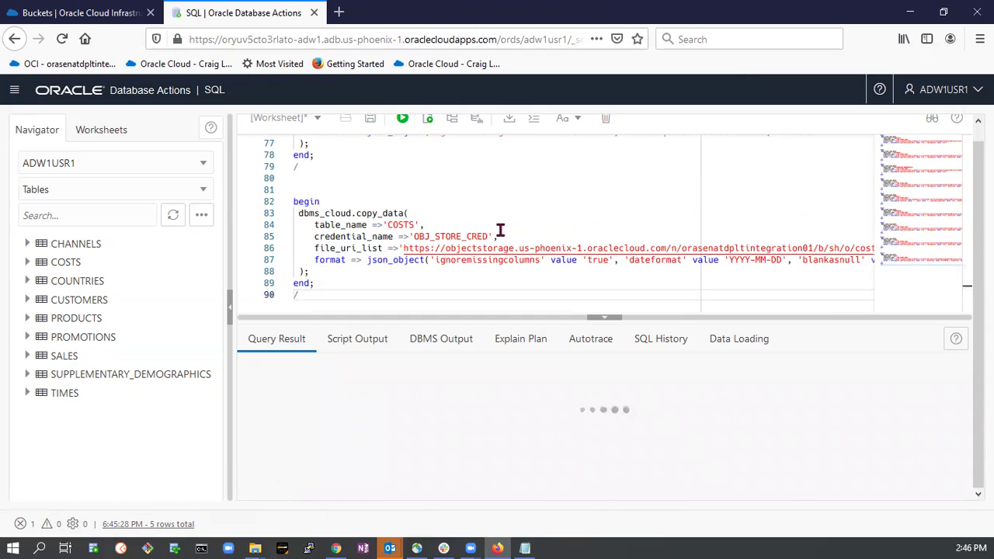
scroll(561, 253, "up", 10)
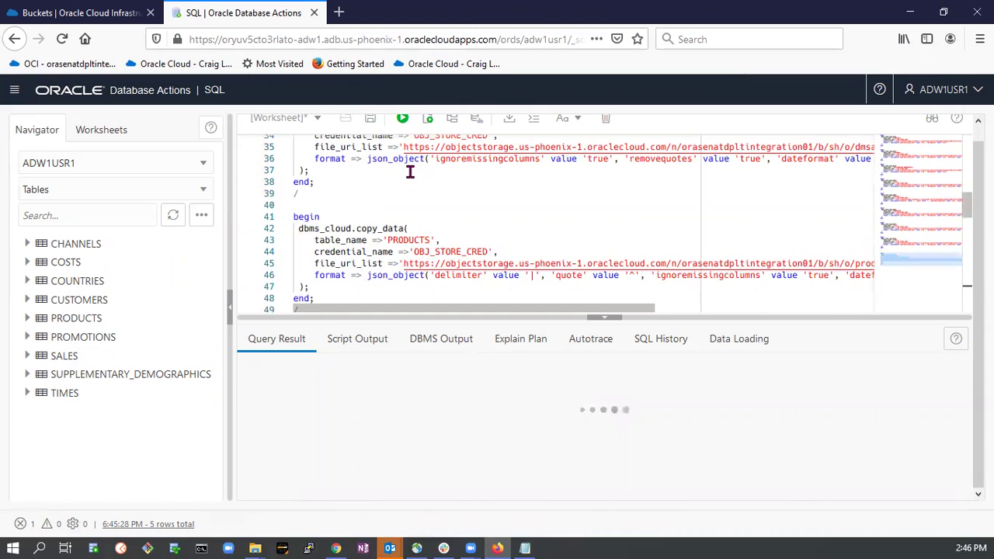
scroll(411, 140, "up", 1)
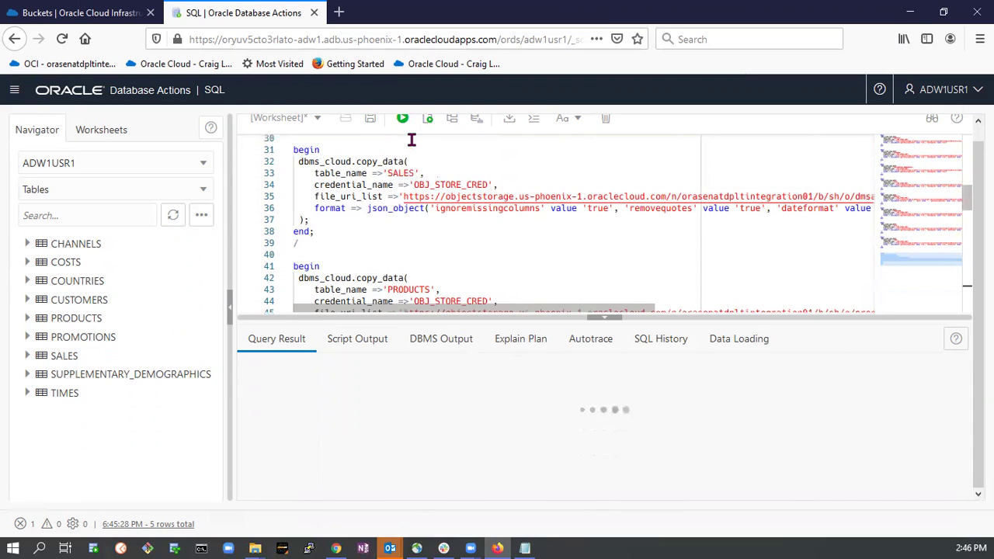
key("F5")
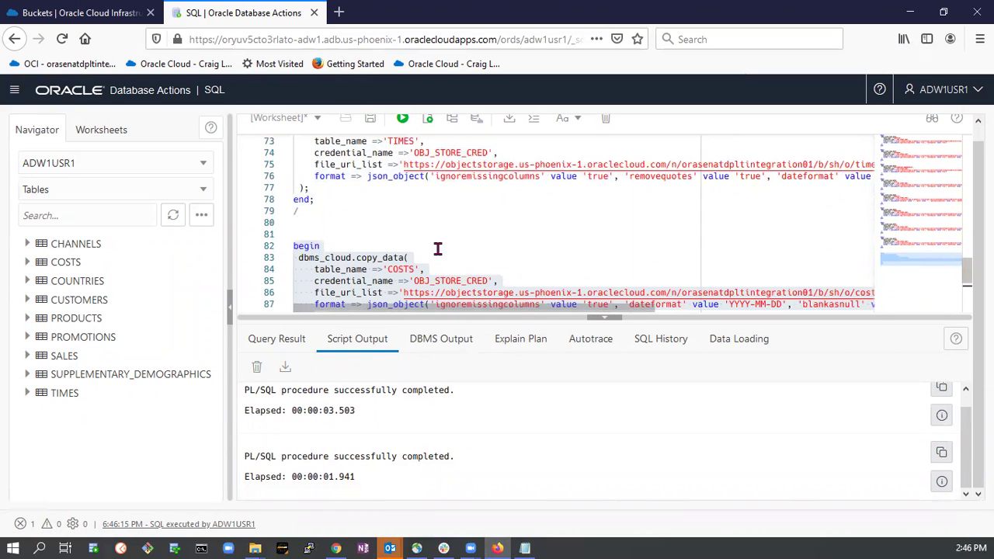
scroll(431, 252, "down", 4)
scroll(422, 255, "up", 2)
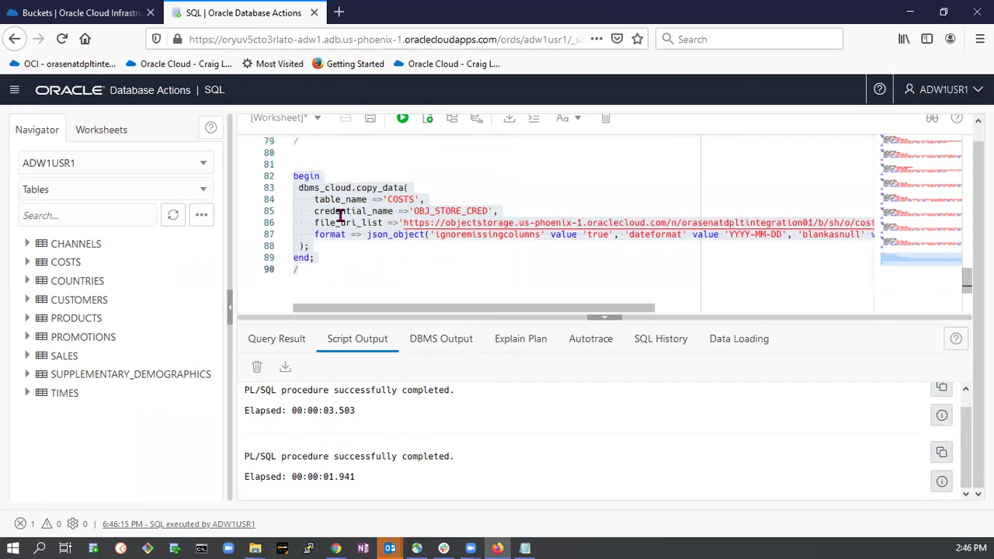
scroll(360, 233, "up", 2)
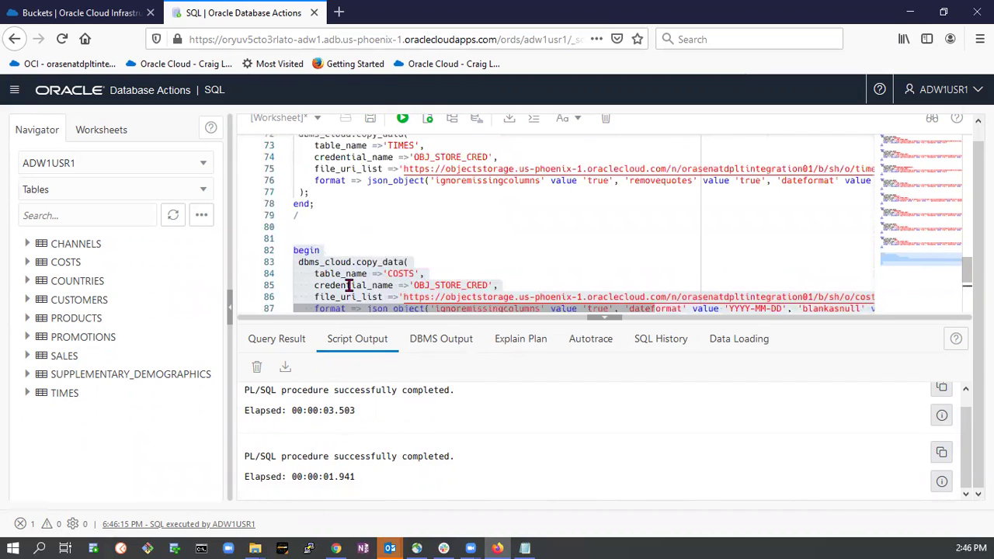
Delete the COSTS load block (lines 82–90), rerun the remaining load script, and go back to the Launchpad.
left_click_drag(293, 250, 390, 293)
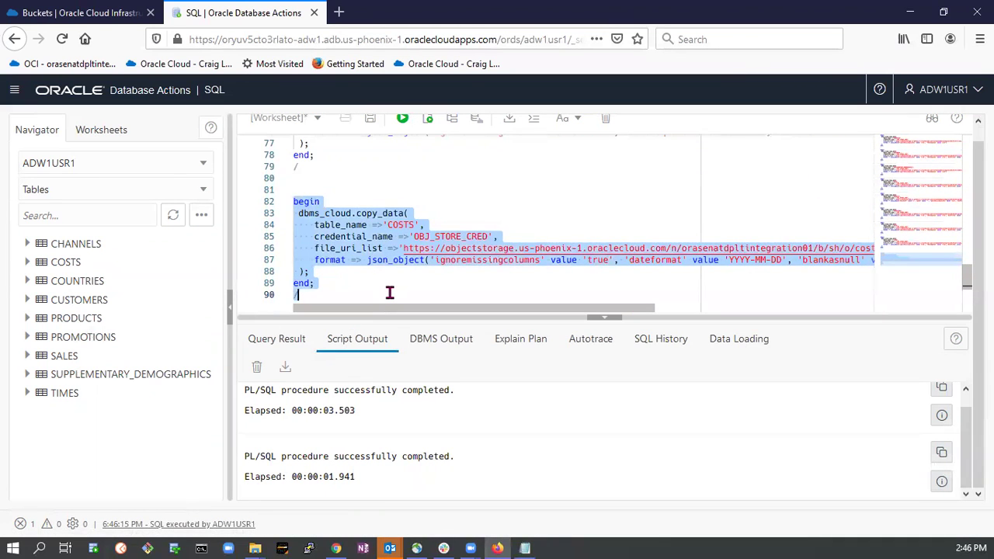
key("Delete")
scroll(406, 295, "up", 10)
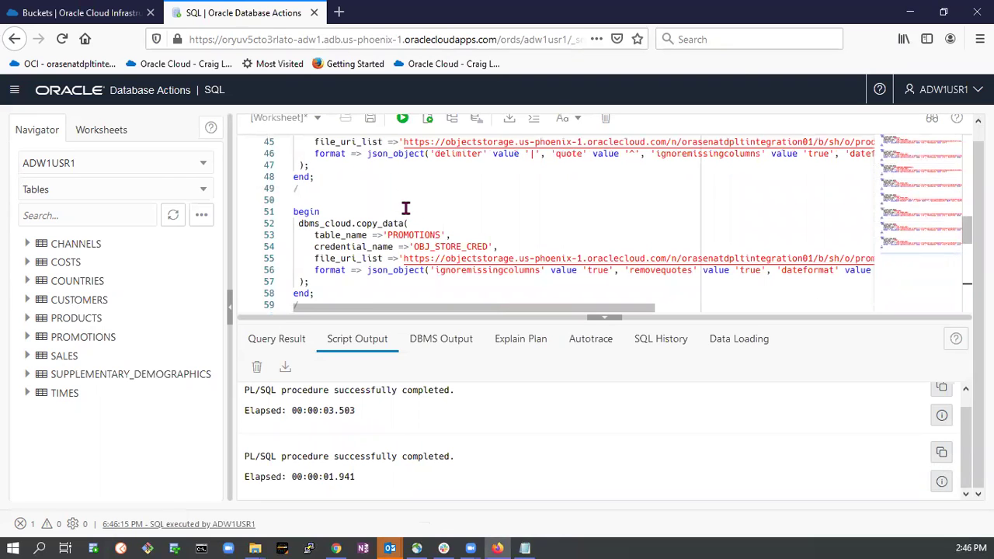
key("ctrl+a")
left_click(454, 195)
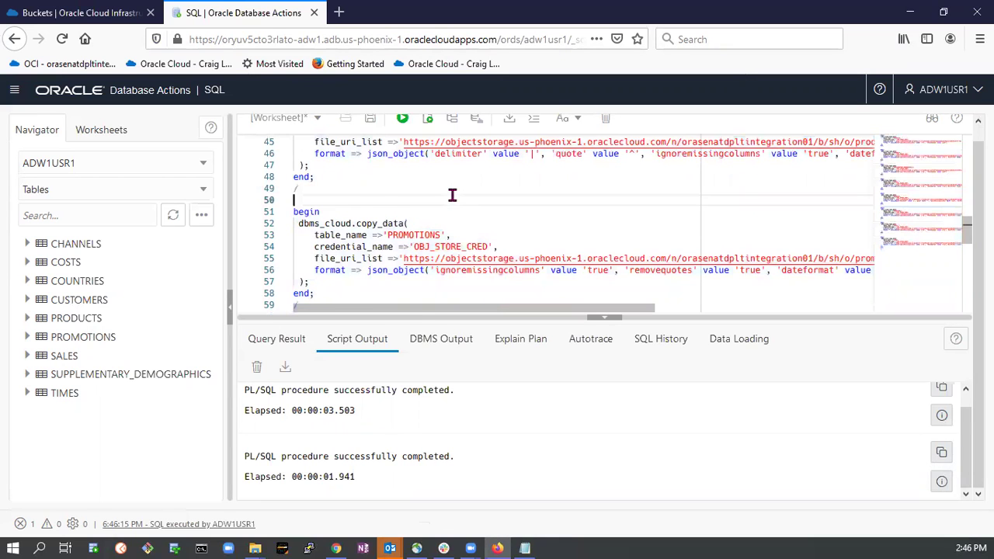
scroll(426, 136, "up", 5)
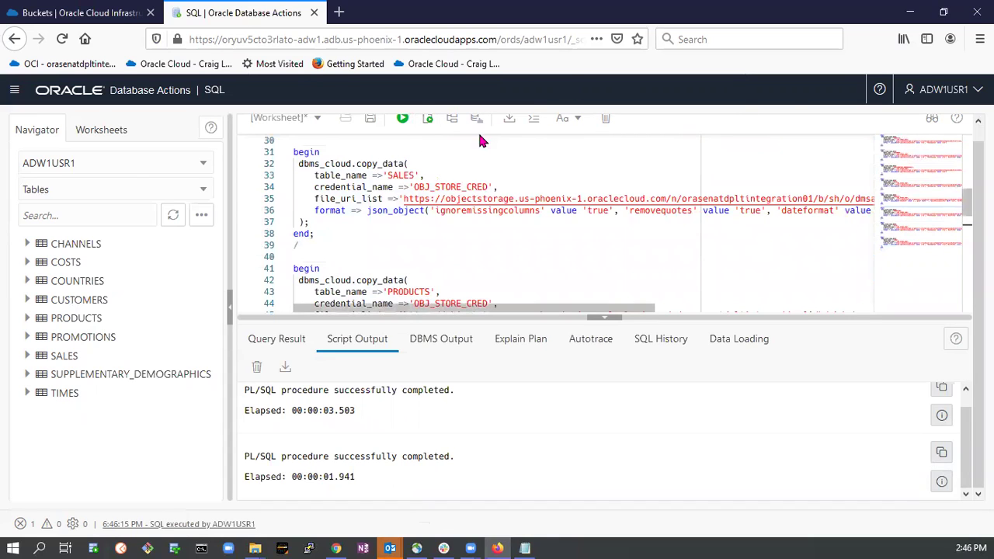
left_click(429, 121)
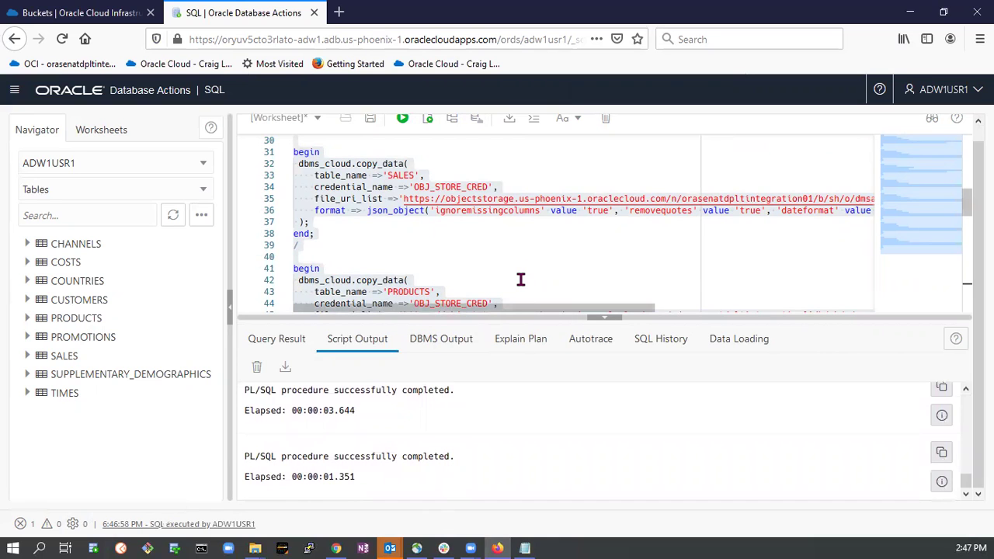
key("alt+Left")
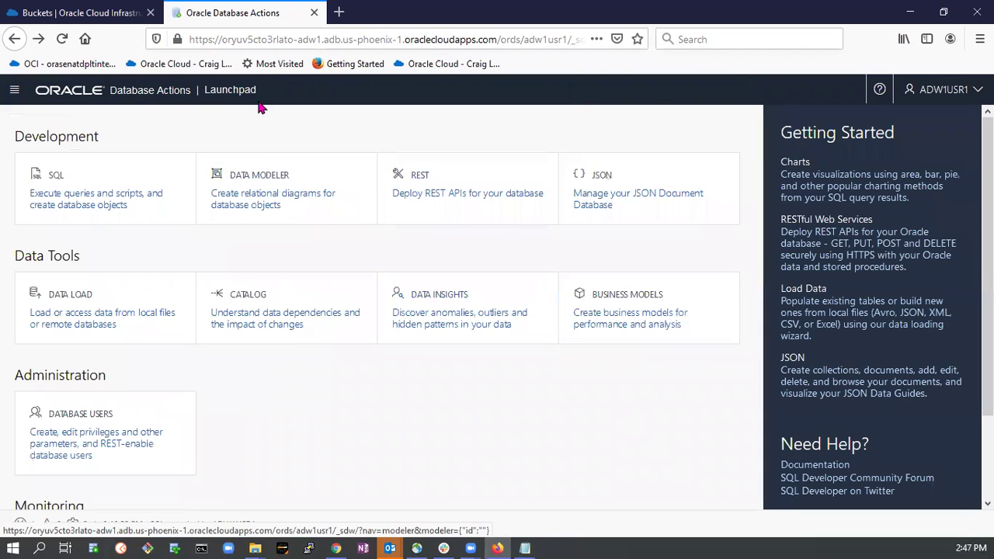
Reopen the SQL worksheet and delete all of its contents.
left_click(38, 39)
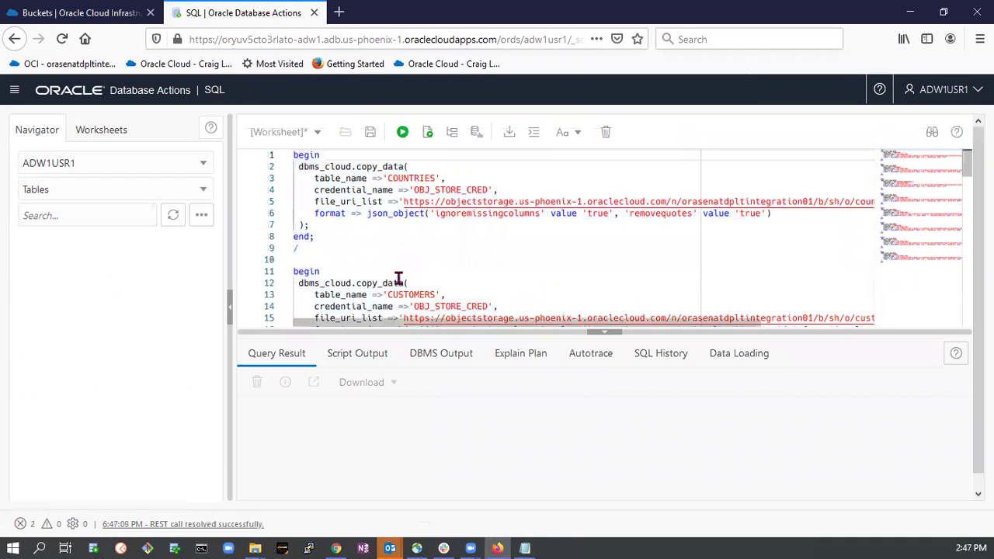
key("ctrl+a")
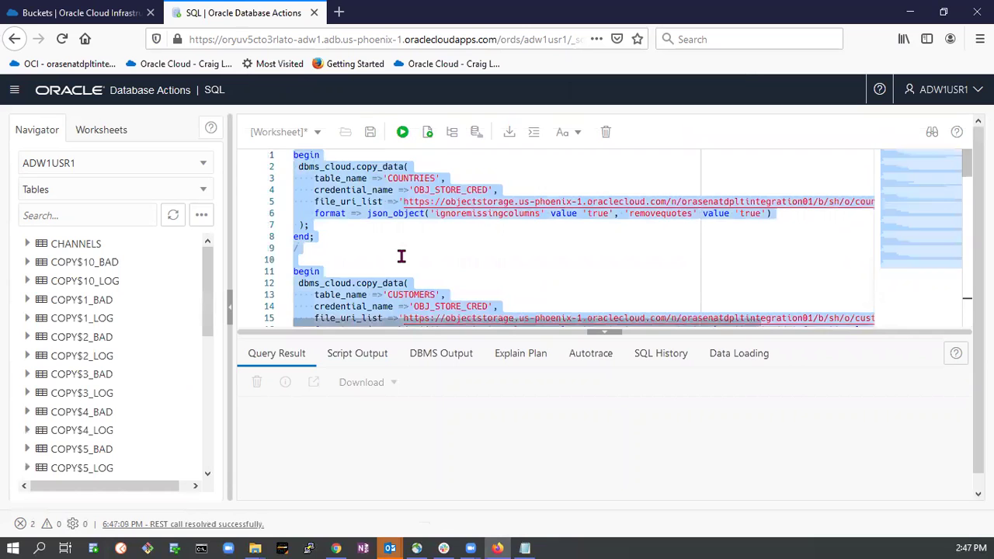
key("Delete")
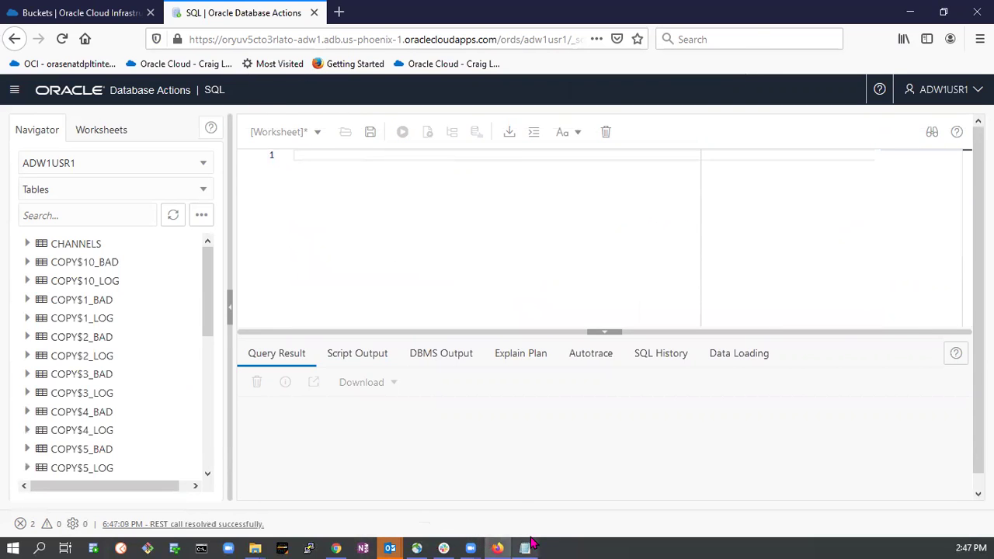
Copy the nine select count(*) queries from the Notepad script and switch back.
left_click(525, 549)
scroll(252, 295, "down", 7)
scroll(252, 296, "down", 12)
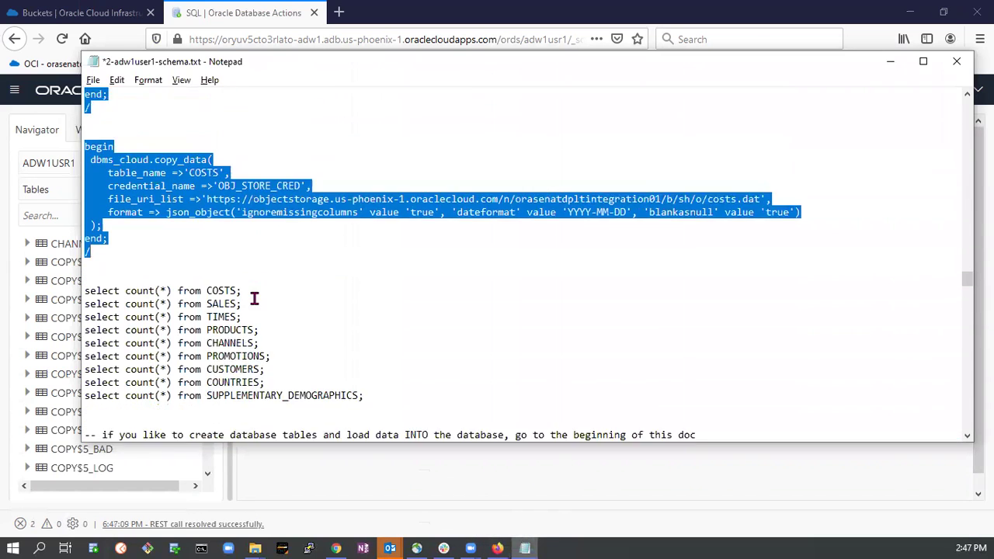
left_click_drag(85, 215, 407, 320)
key("ctrl+c")
key("alt+Tab")
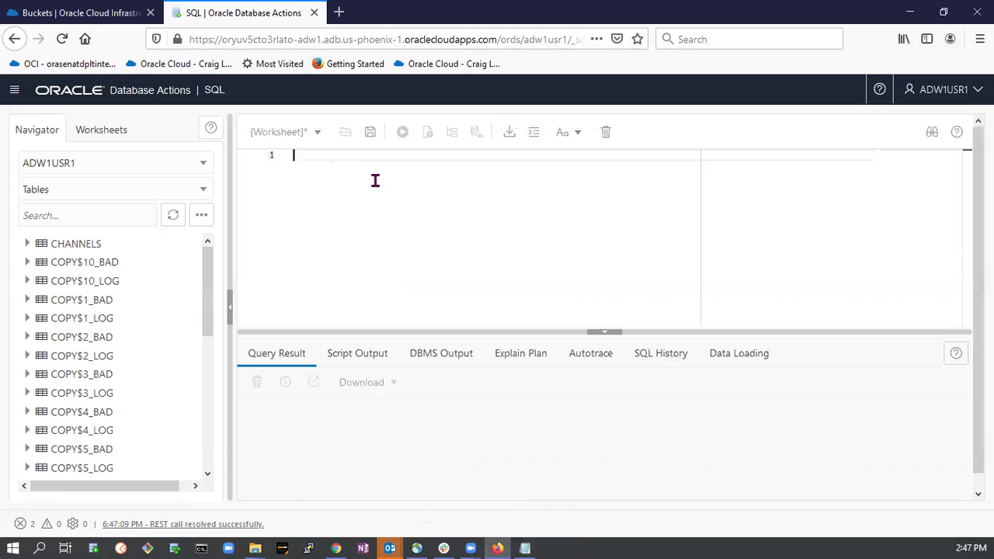
Paste the nine count queries and run the COSTS row count (82,112).
key("ctrl+v")
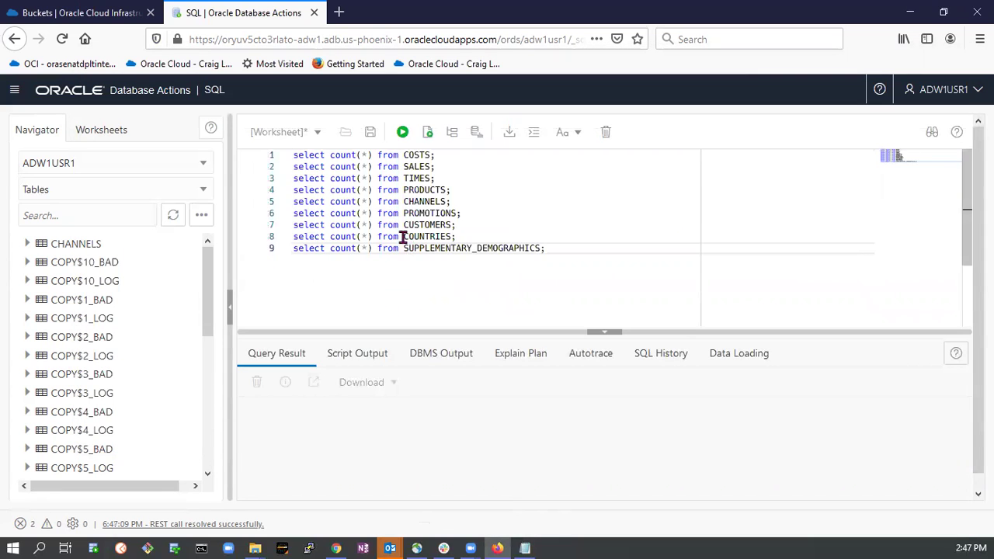
left_click(361, 156)
left_click(404, 133)
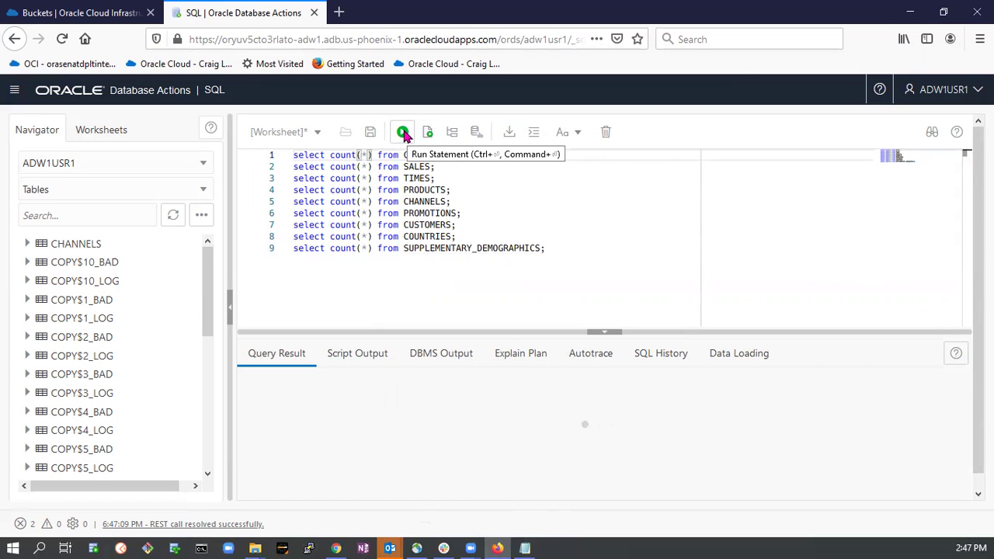
left_click(404, 133)
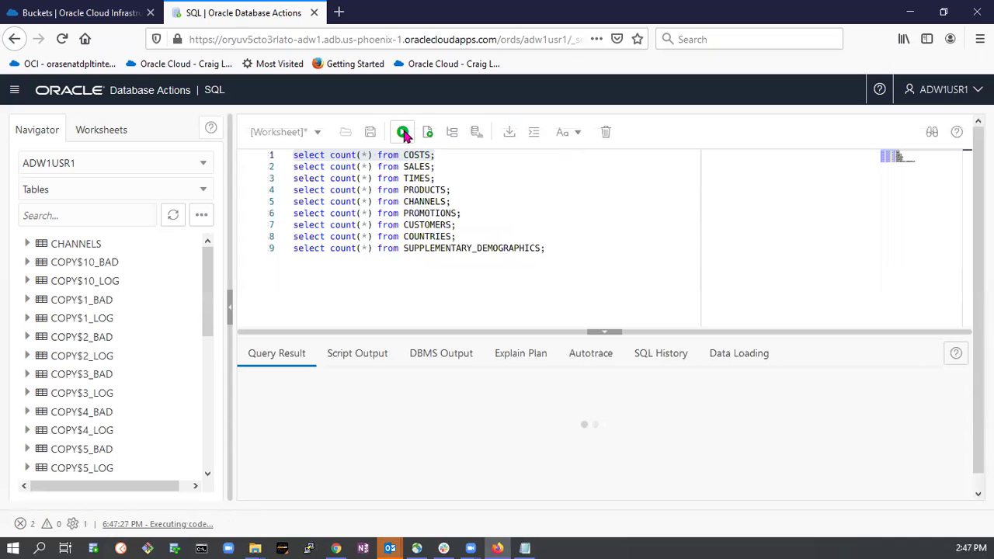
left_click(404, 133)
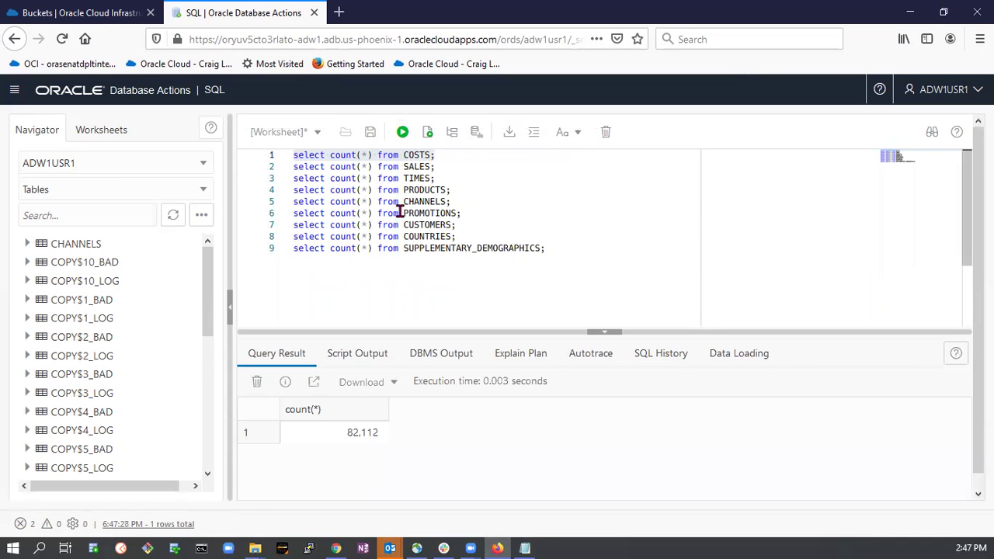
Run the SALES, COUNTRIES and CUSTOMERS row counts: 918,843, 23 and 55,500.
left_click(415, 169)
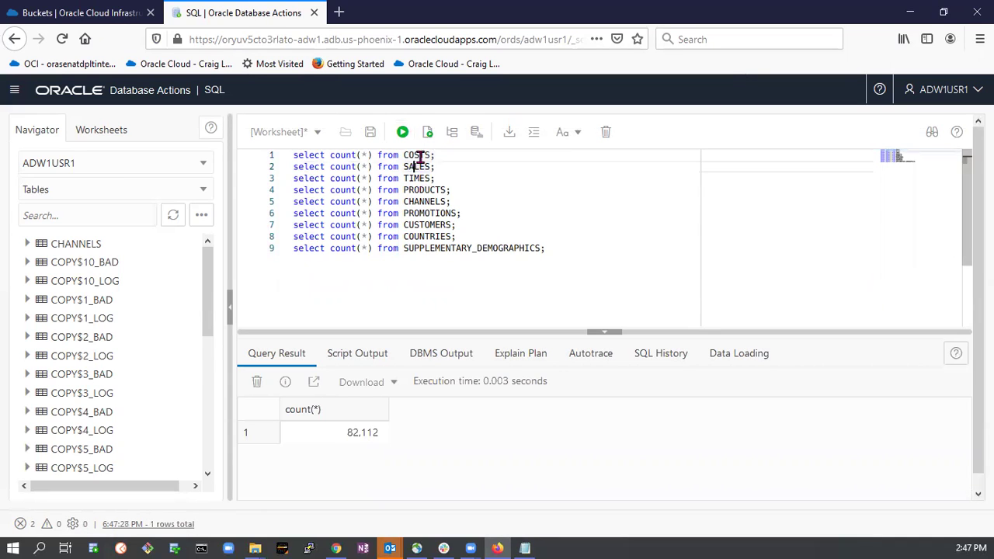
left_click(403, 133)
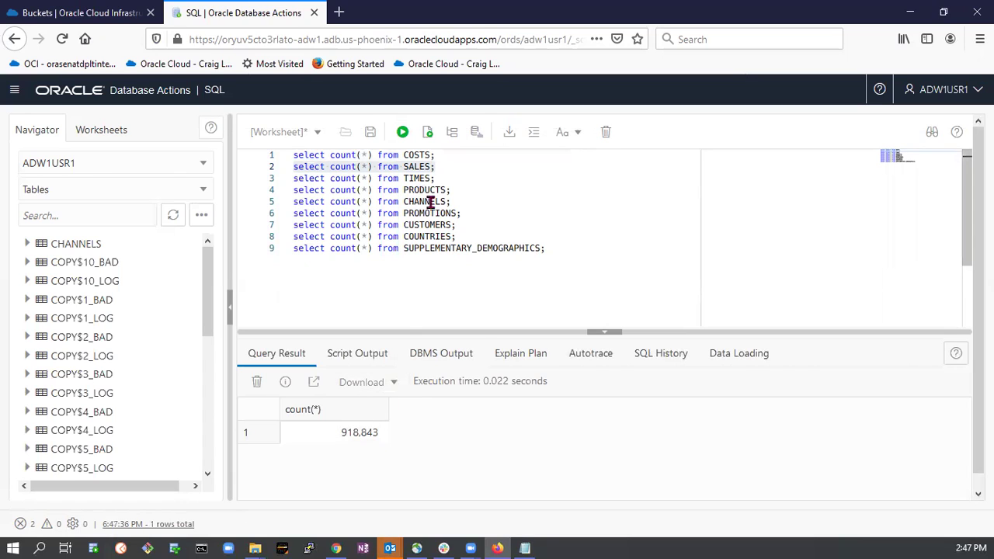
left_click(434, 237)
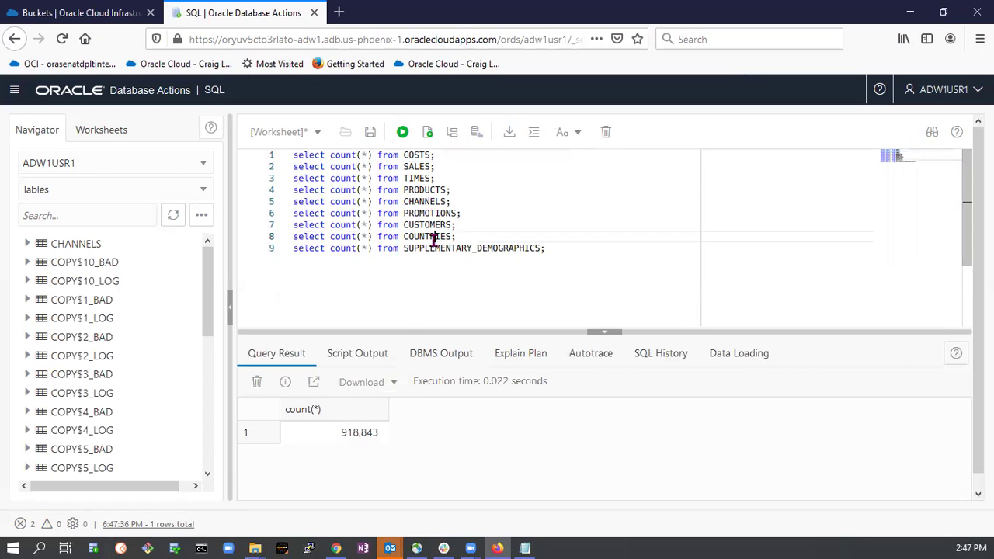
left_click(403, 133)
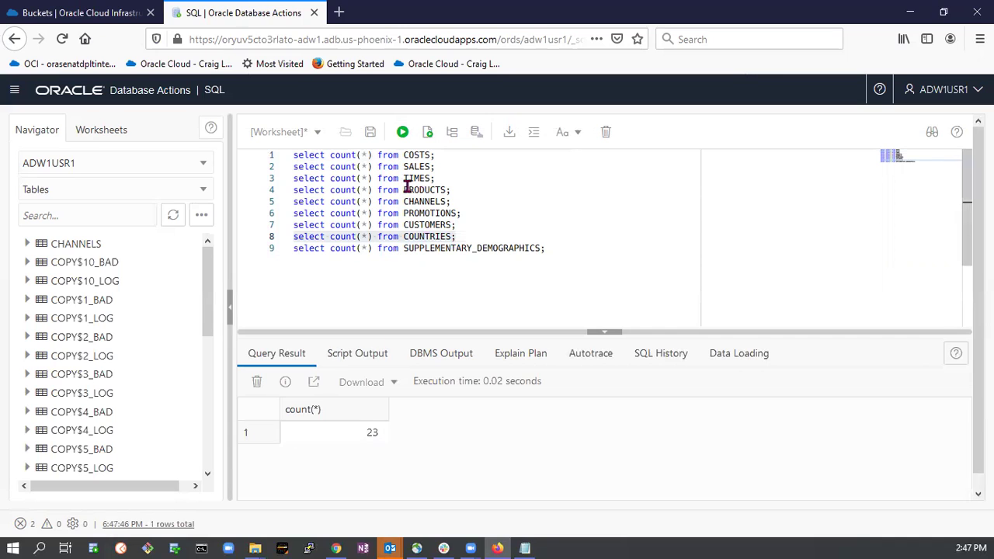
left_click(431, 225)
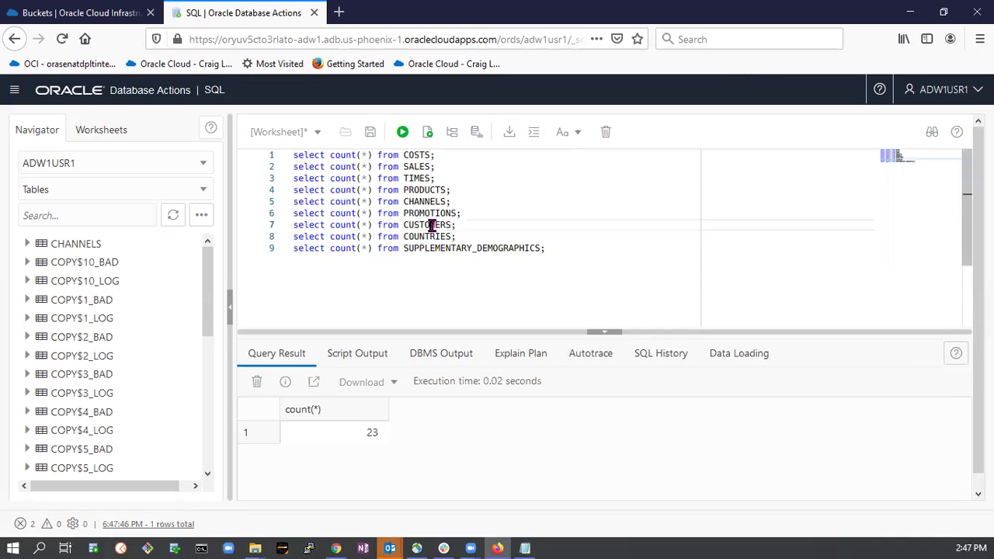
left_click(402, 132)
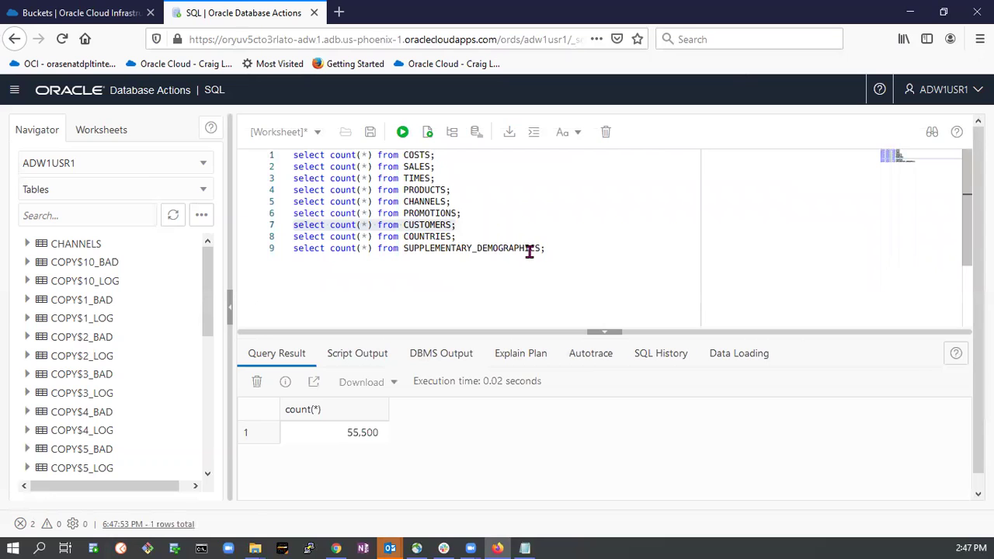
left_click(524, 549)
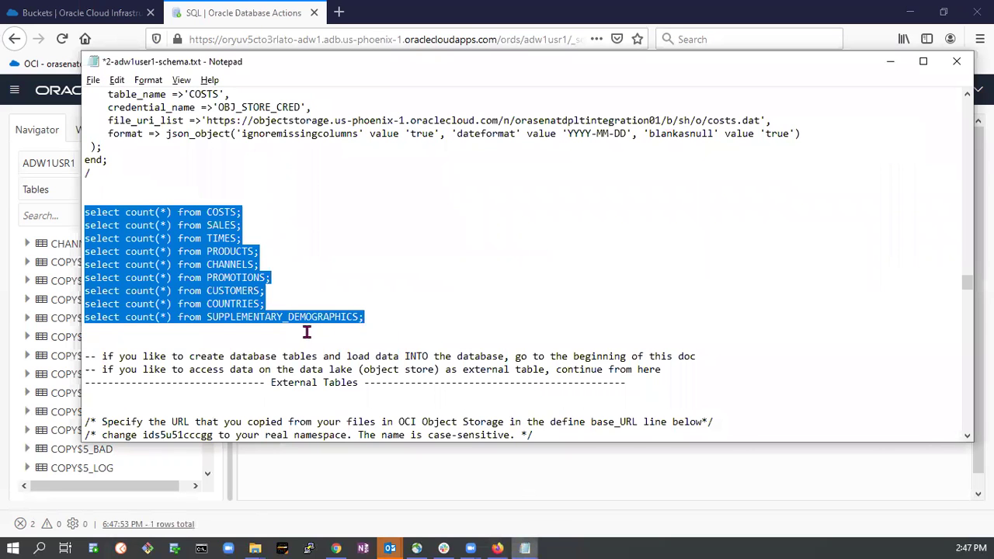
Open 3-adw1user1-queries.txt from the 21.9.3-ADW-Demo folder.
scroll(307, 332, "down", 2)
scroll(309, 336, "up", 1)
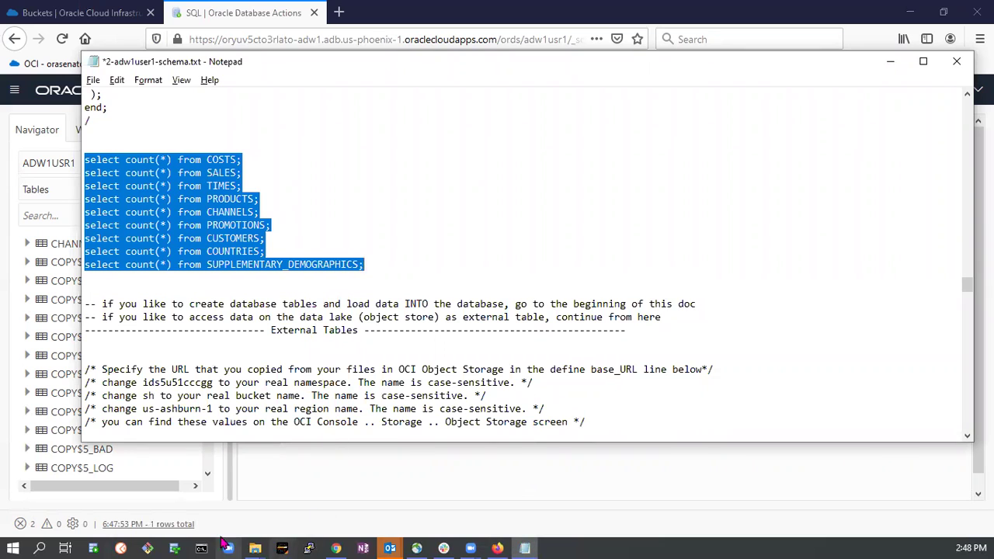
left_click(255, 549)
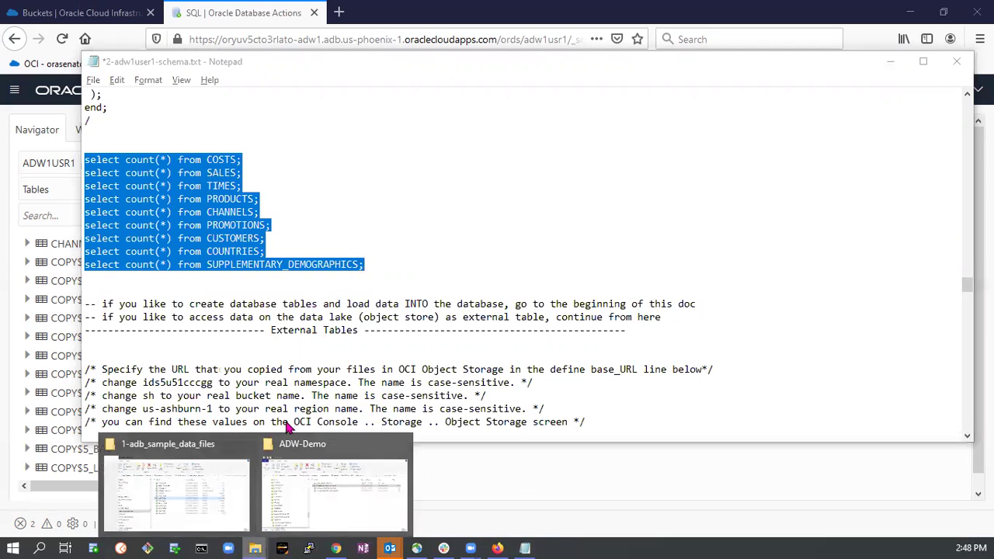
left_click(217, 453)
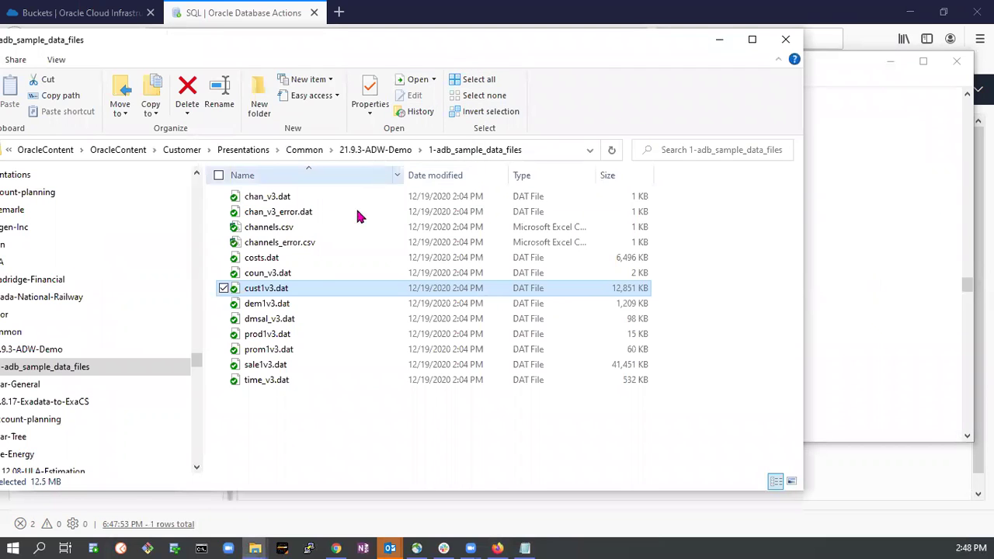
left_click(368, 154)
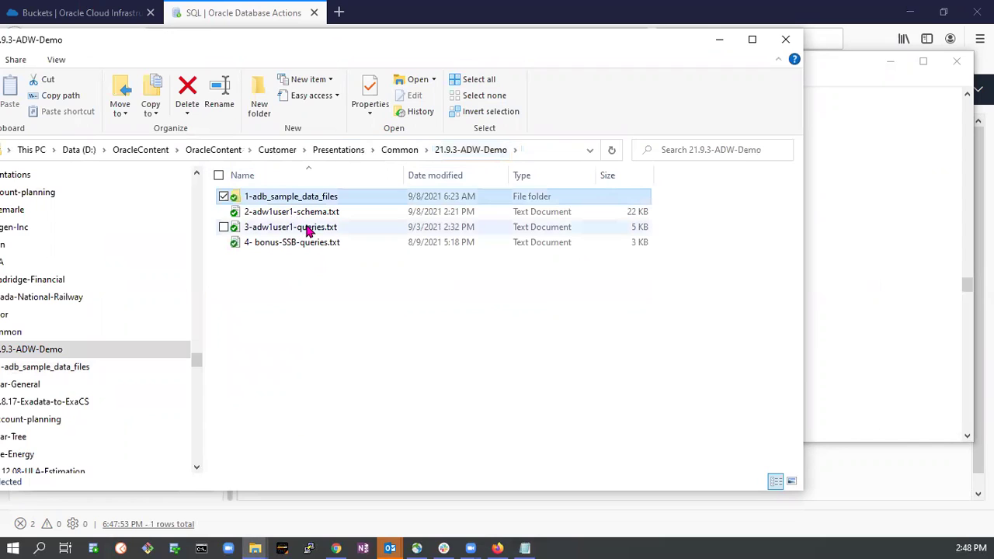
left_click(307, 227)
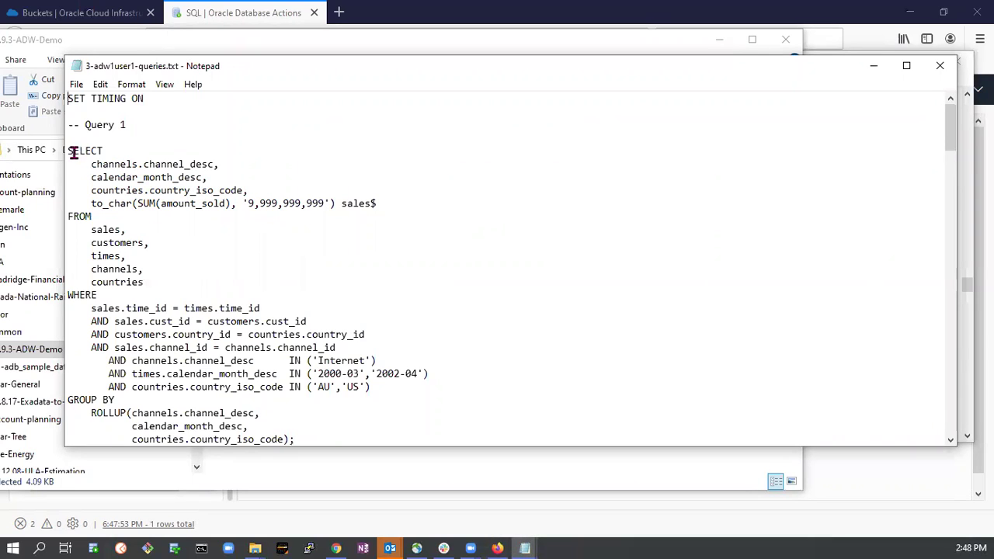
Copy Query 1 through its semicolon and return to the SQL worksheet editor.
left_click_drag(67, 151, 368, 399)
scroll(206, 307, "down", 4)
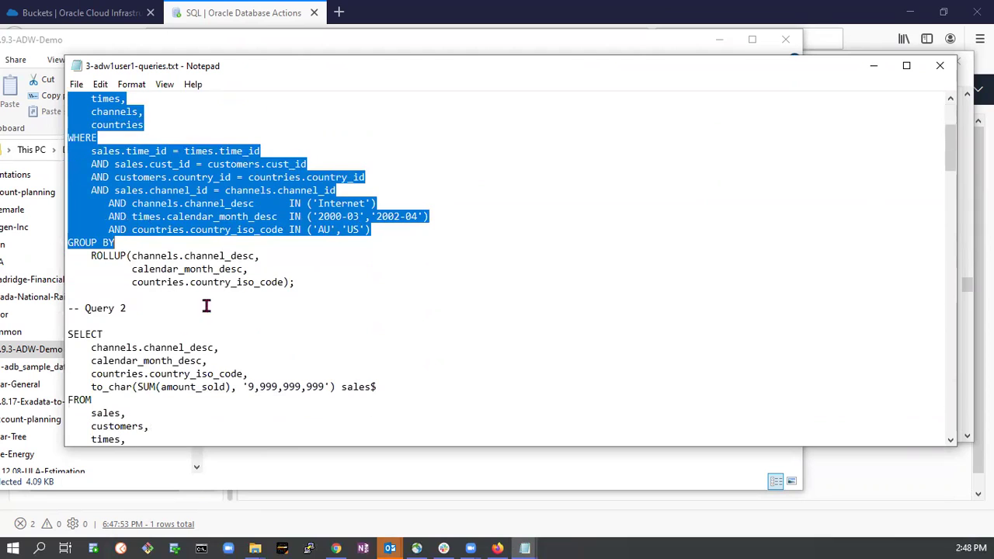
left_click(297, 284, "shift")
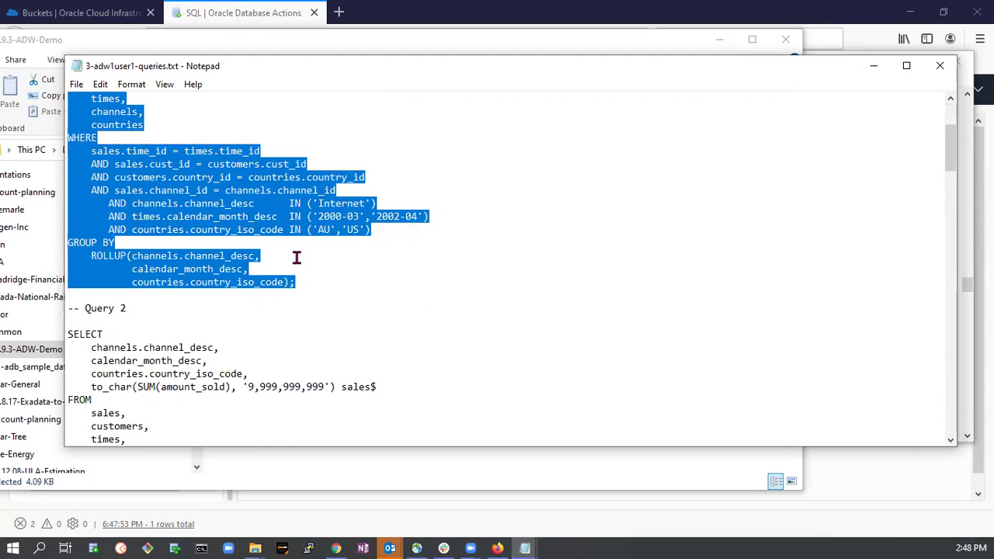
key("alt+Tab")
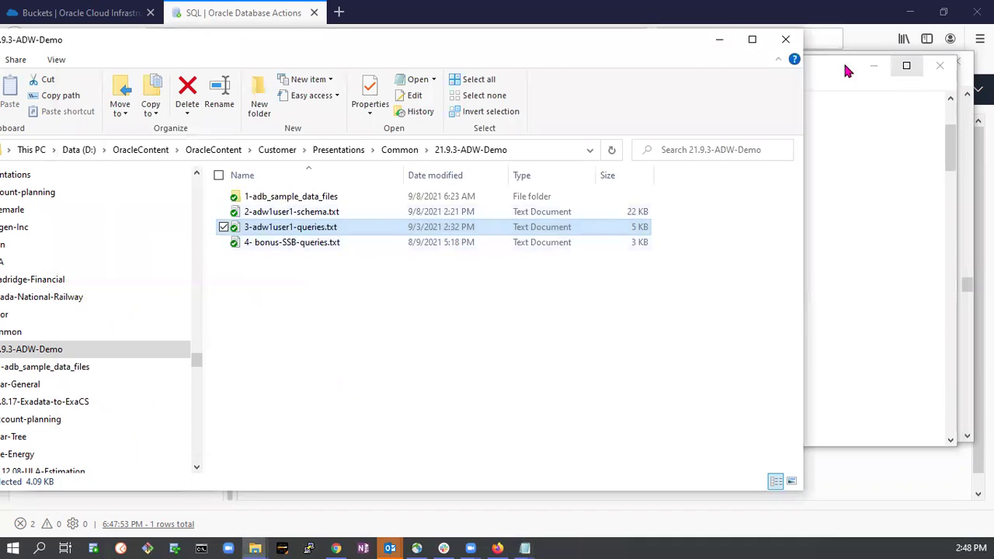
left_click(812, 69)
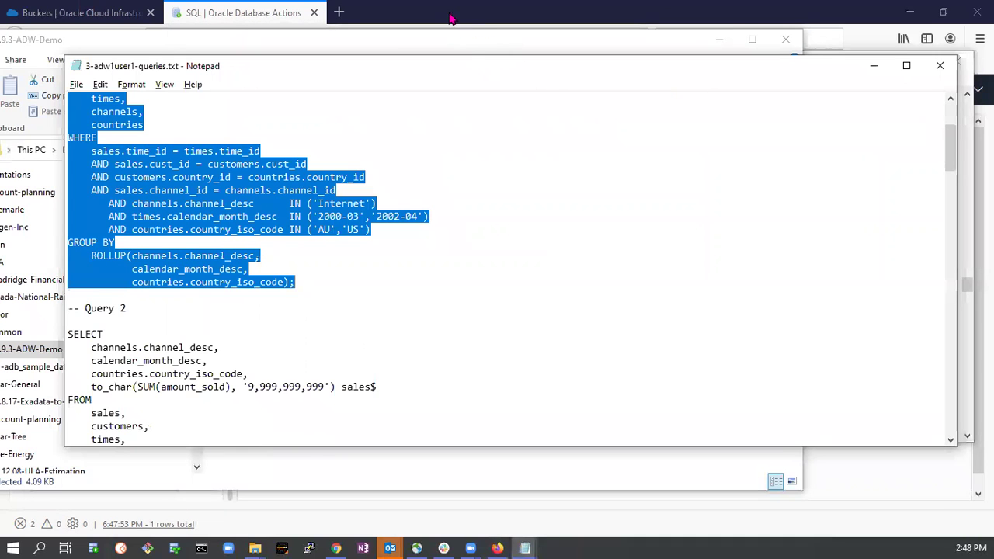
left_click(220, 16)
left_click(550, 215)
Paste Query 1 over the count statements and run it: 5 rows of AU/US Internet sales, subtotal 45,072.
key("ctrl+a")
key("ctrl+v")
scroll(518, 230, "up", 1)
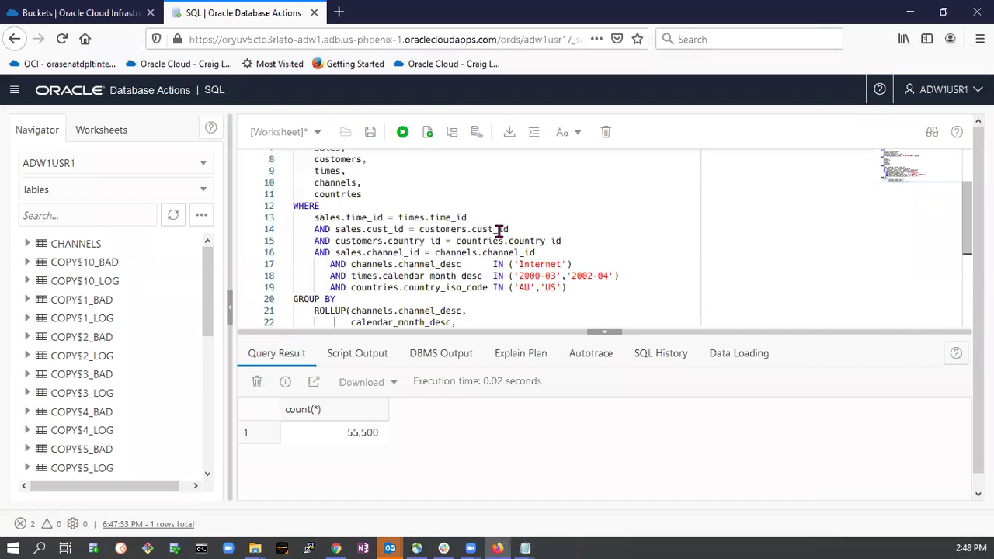
scroll(497, 231, "up", 2)
scroll(403, 221, "down", 4)
scroll(401, 217, "down", 3)
scroll(404, 187, "up", 5)
left_click(402, 134)
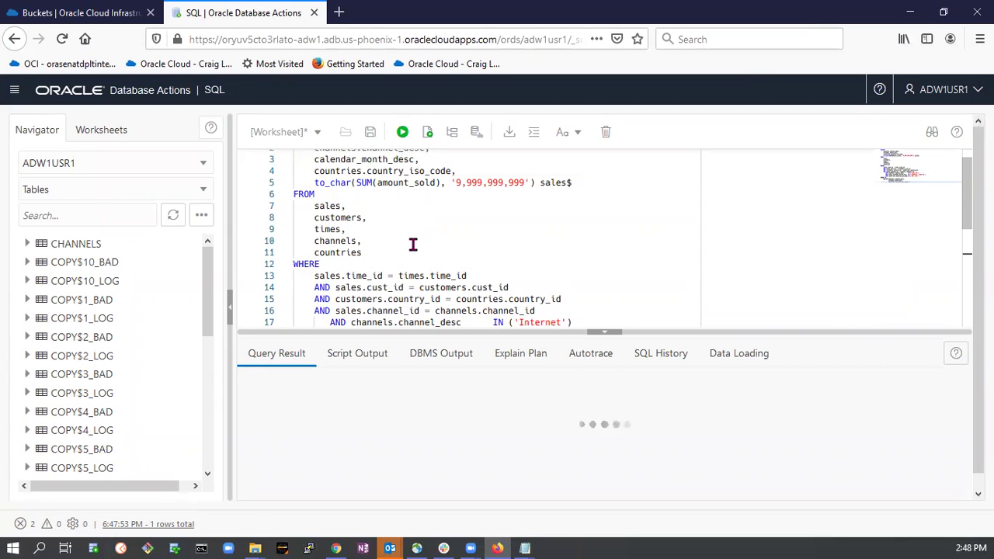
key("ctrl+a")
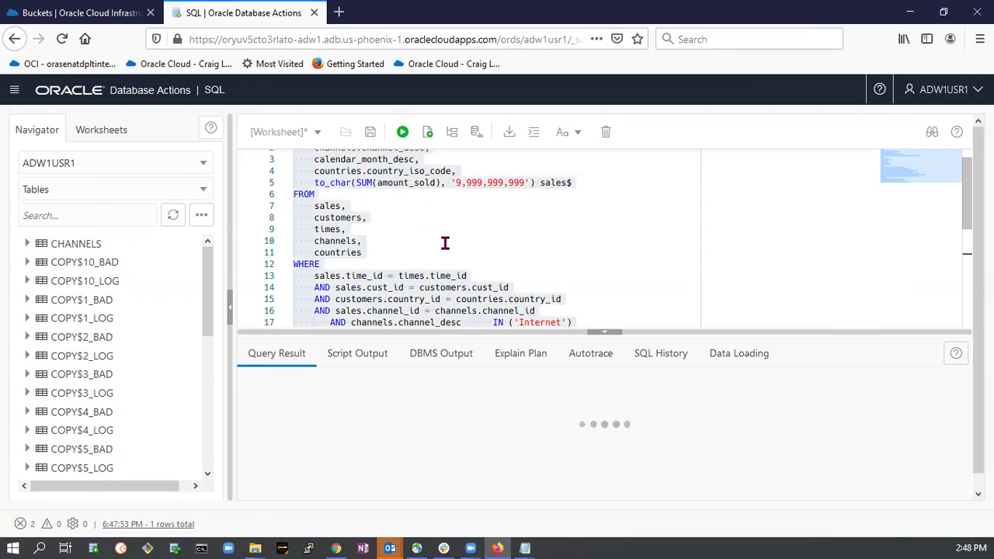
key("ctrl+Return")
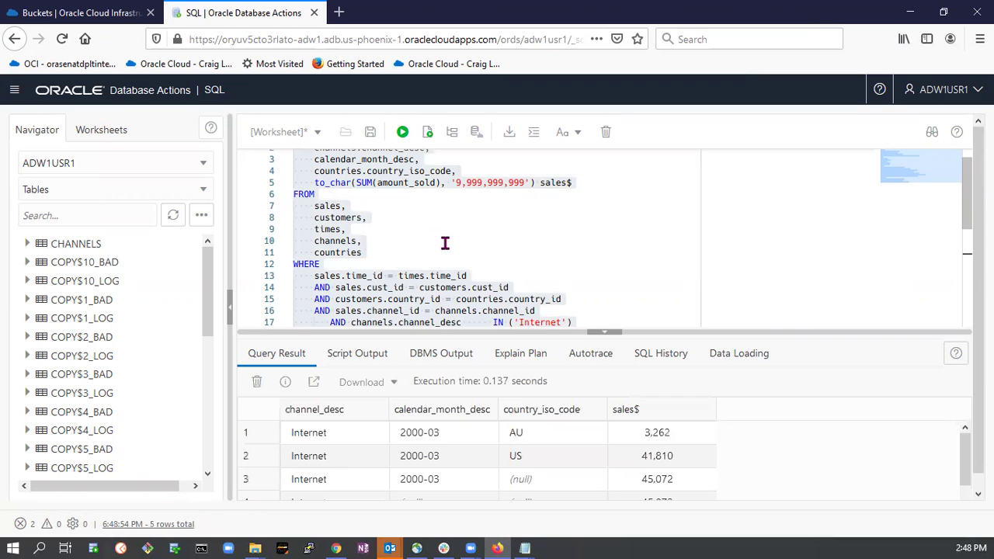
scroll(560, 441, "down", 3)
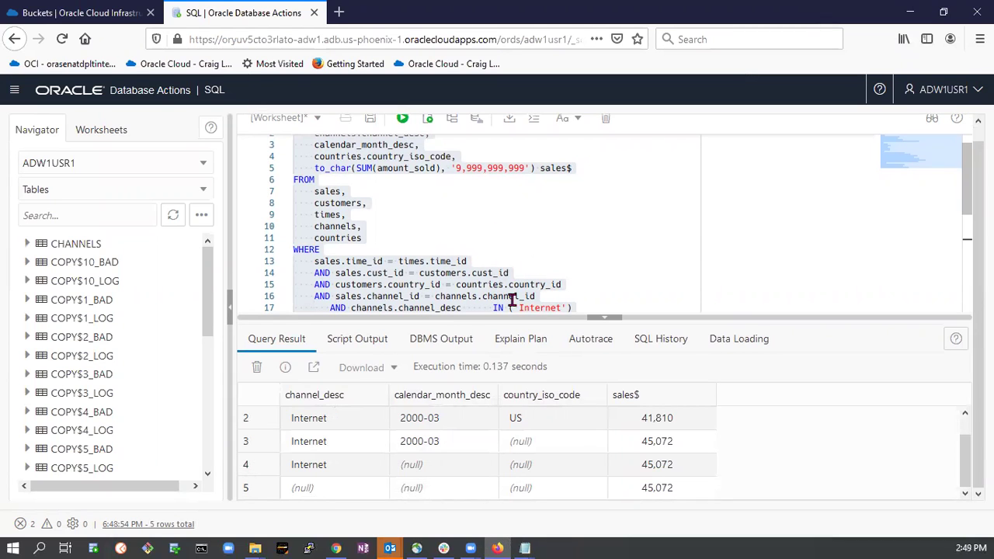
key("alt+Tab")
Select and copy Query 2 from the queries file.
scroll(426, 280, "down", 4)
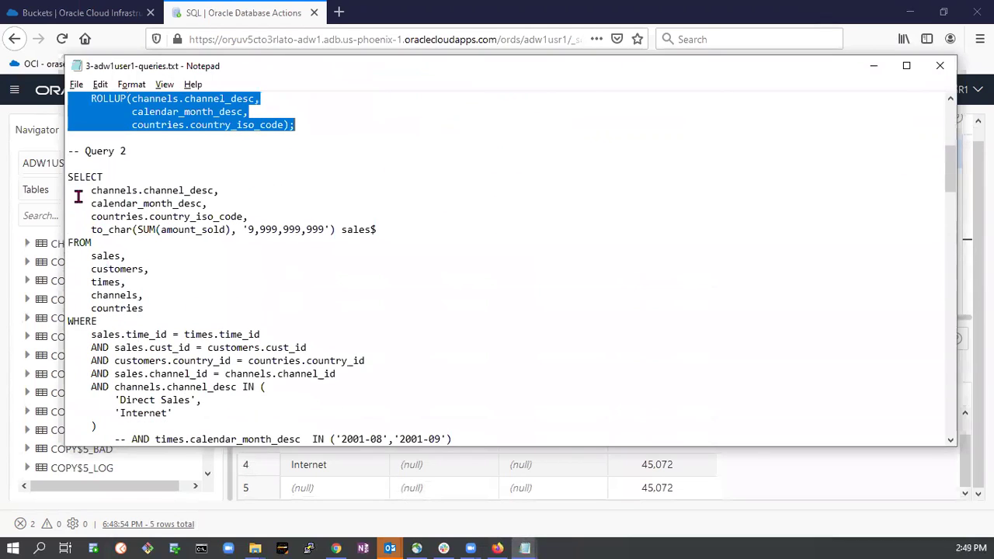
left_click_drag(66, 177, 262, 422)
scroll(262, 421, "down", 4)
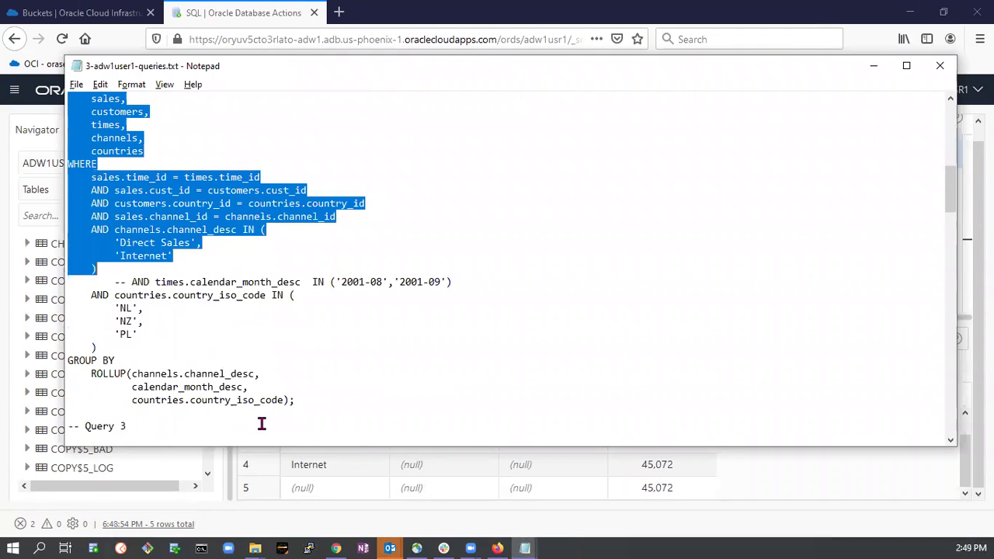
scroll(331, 390, "down", 3)
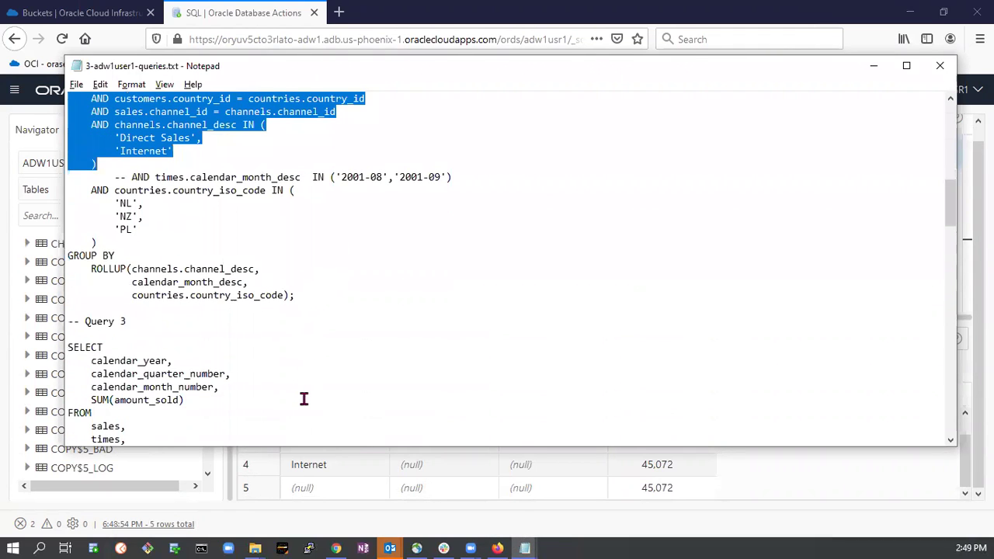
left_click(312, 296, "shift")
key("alt+Tab")
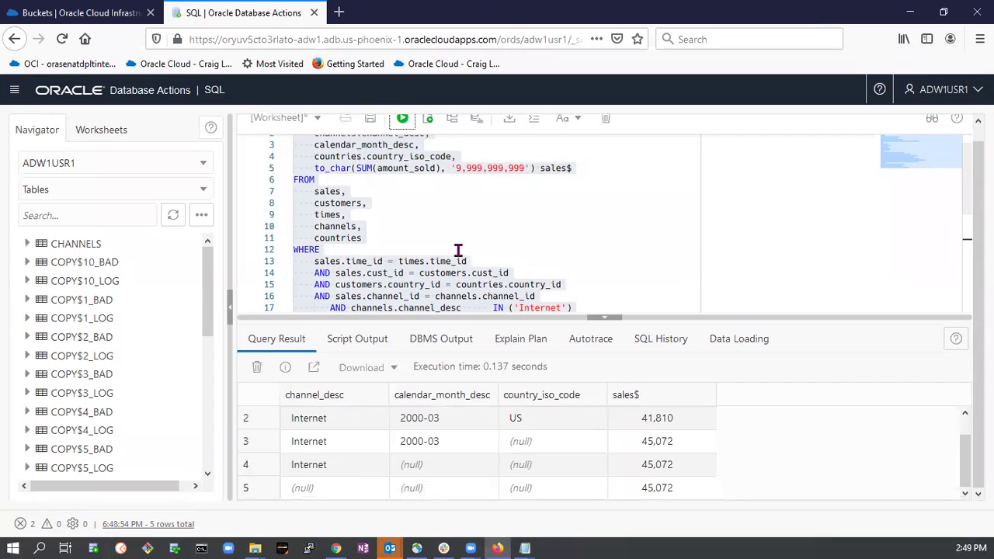
Paste Query 2 into the worksheet and run it, getting 13 rows of Direct Sales and Internet ROLLUP totals.
key("ctrl+a")
key("ctrl+v")
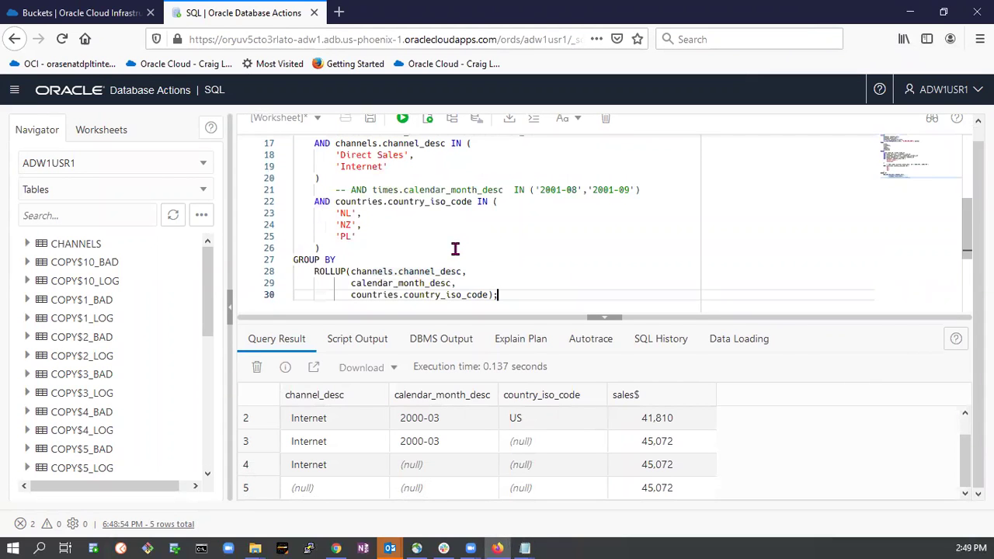
left_click(403, 118)
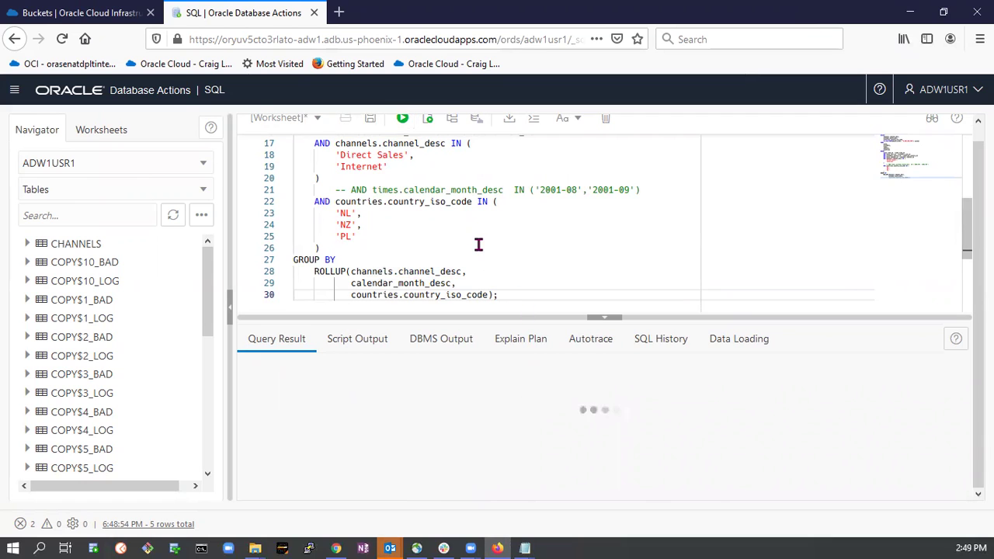
key("ctrl+a")
key("ctrl+Return")
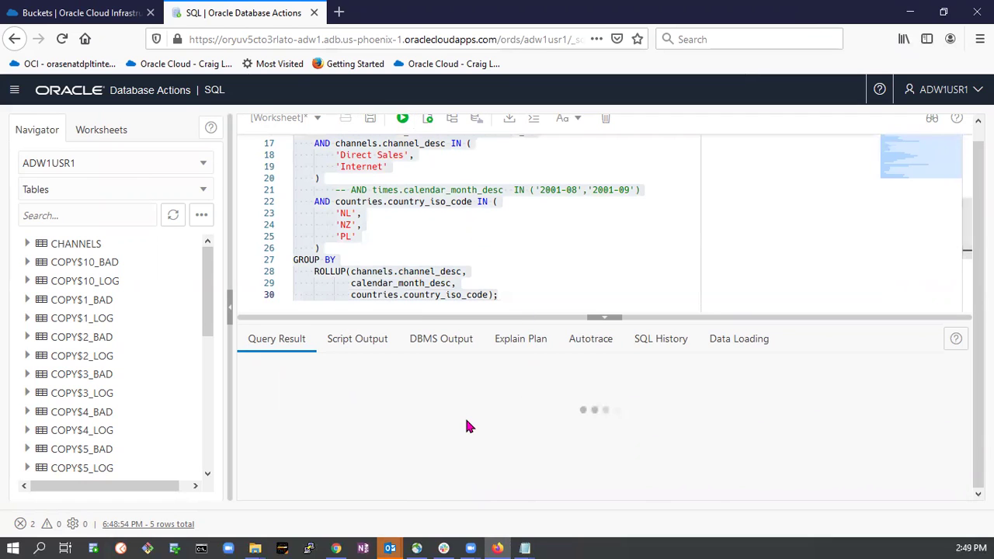
scroll(474, 431, "down", 3)
scroll(482, 435, "up", 3)
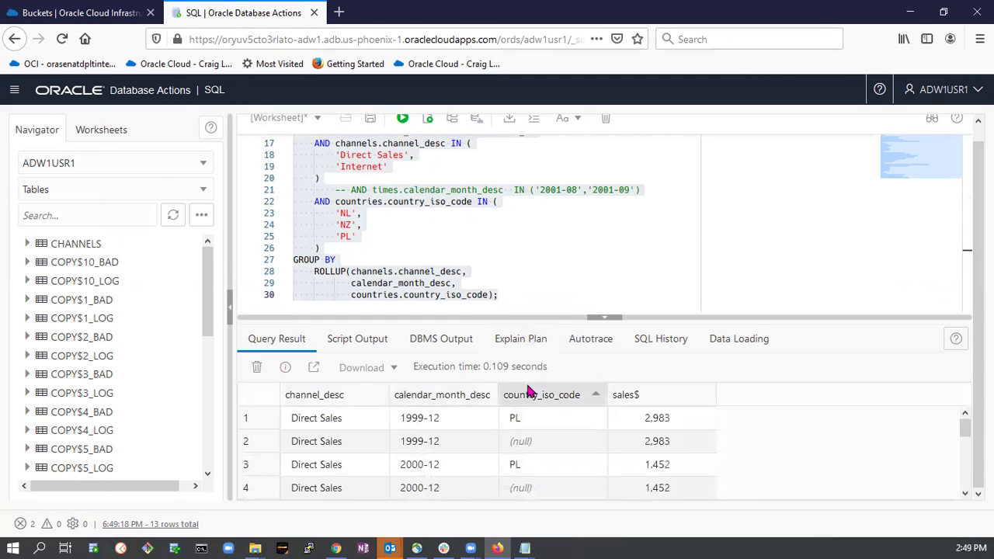
scroll(528, 415, "down", 2)
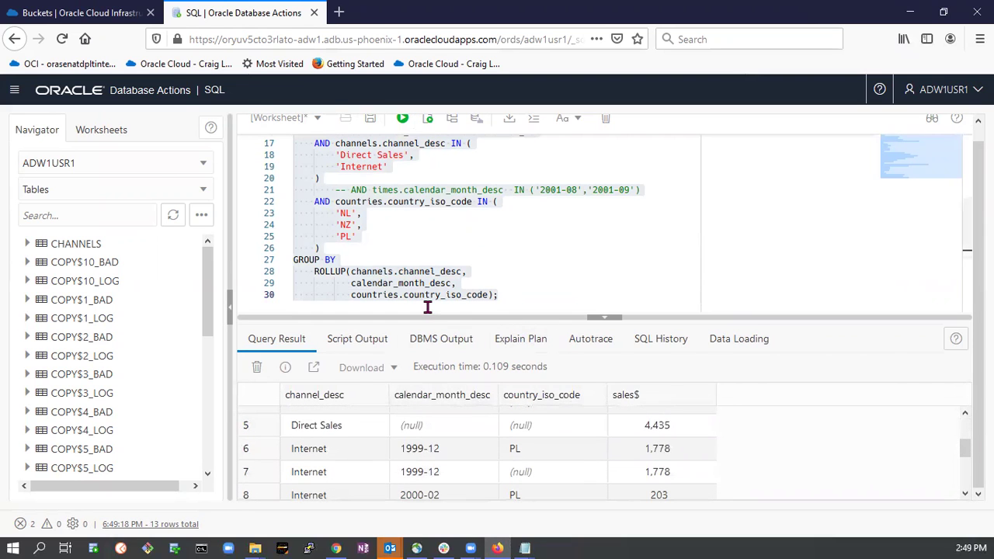
Return to the Notepad queries file and scroll through it.
key("alt+Tab")
scroll(309, 321, "down", 1)
scroll(309, 322, "down", 7)
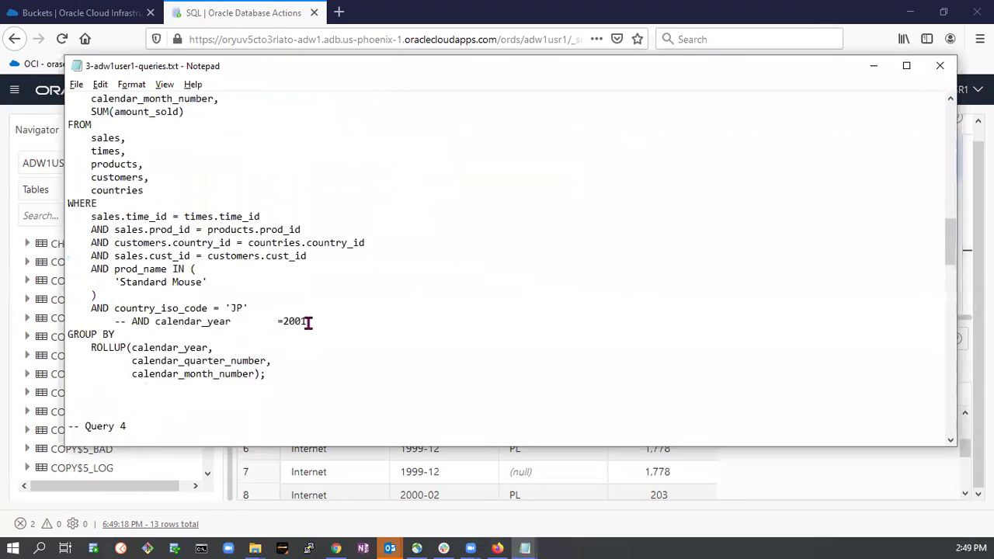
scroll(325, 321, "up", 12)
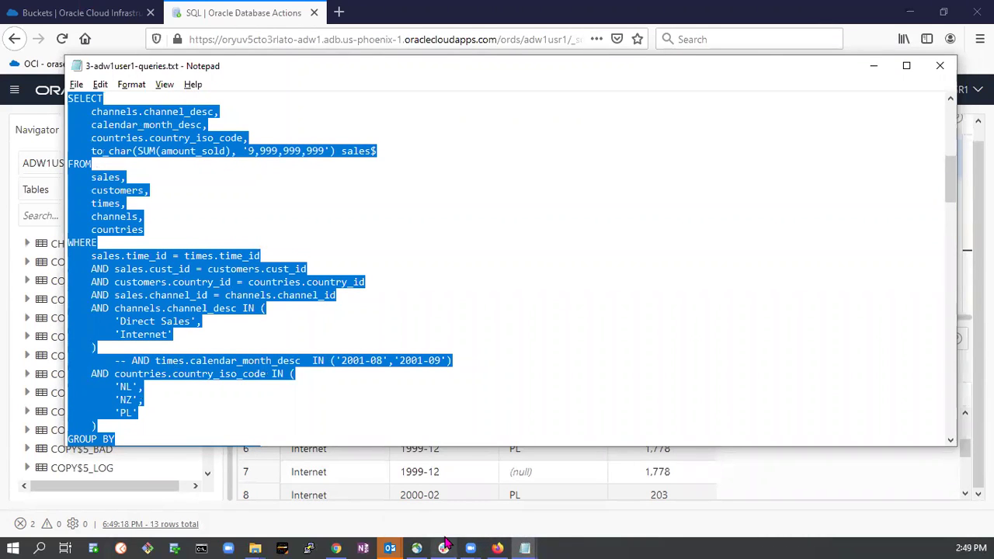
mouse_move(432, 544)
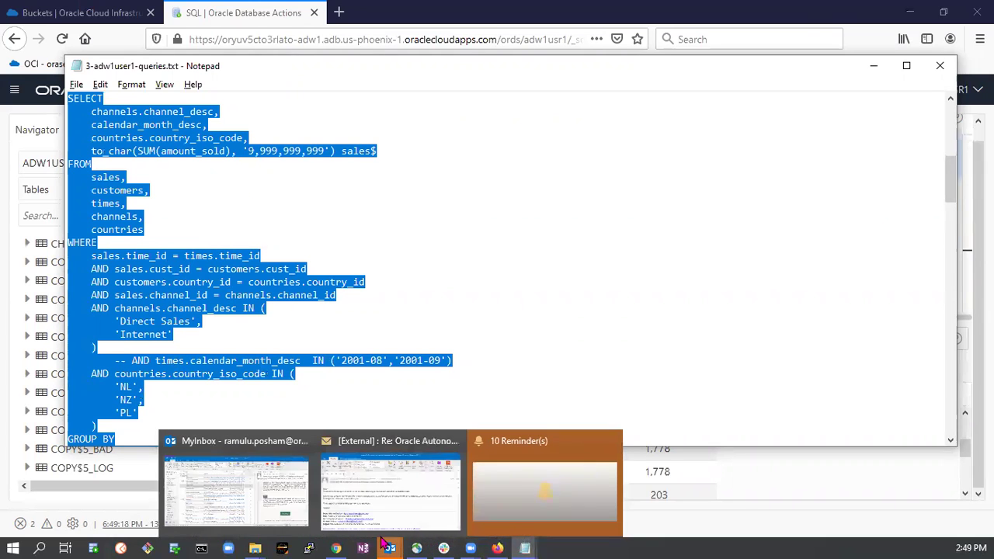
In 2-adw1user1-schema.txt, select the CUSTOMERS_EXT create_external_table block from begin through end; /.
mouse_move(526, 546)
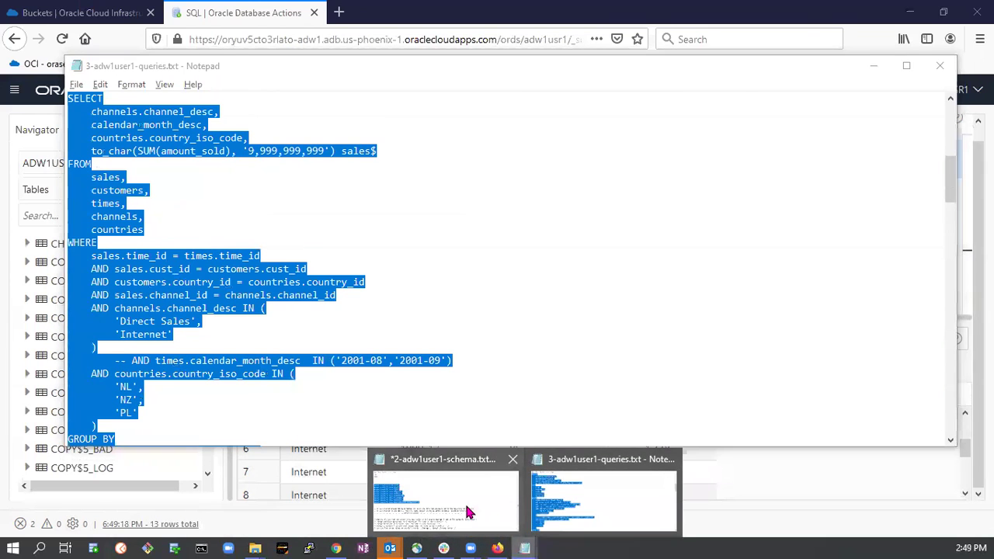
left_click(465, 499)
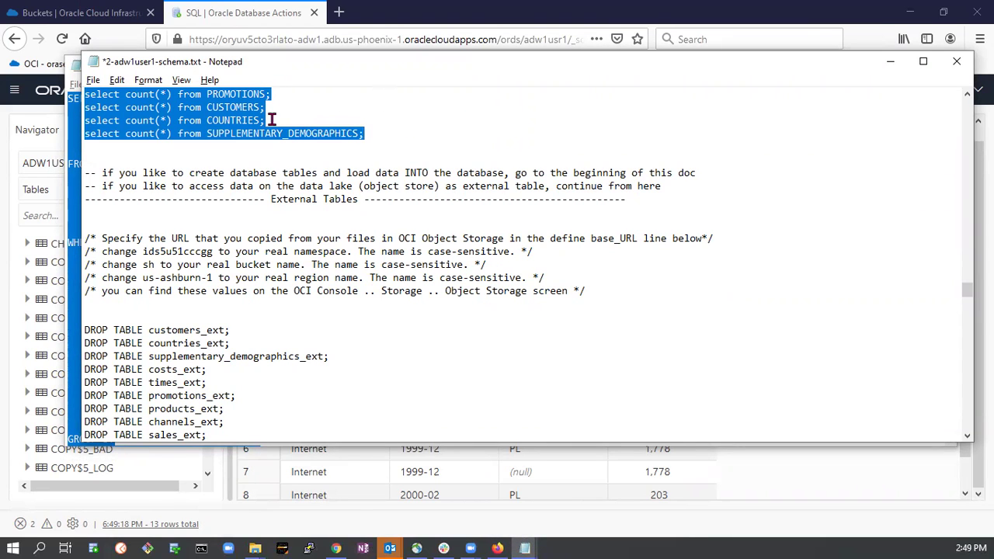
scroll(304, 355, "down", 4)
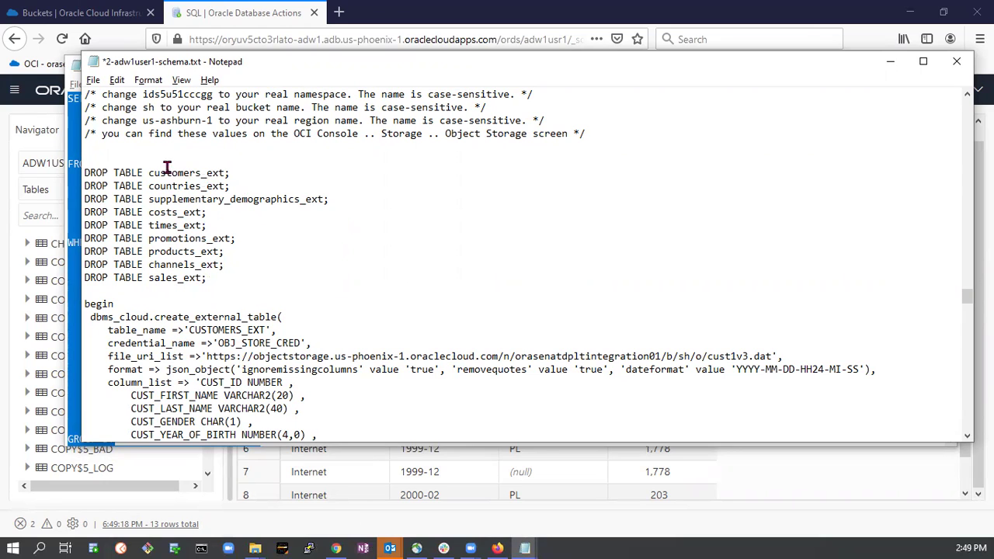
left_click_drag(85, 172, 241, 281)
scroll(244, 266, "down", 1)
scroll(244, 266, "down", 1)
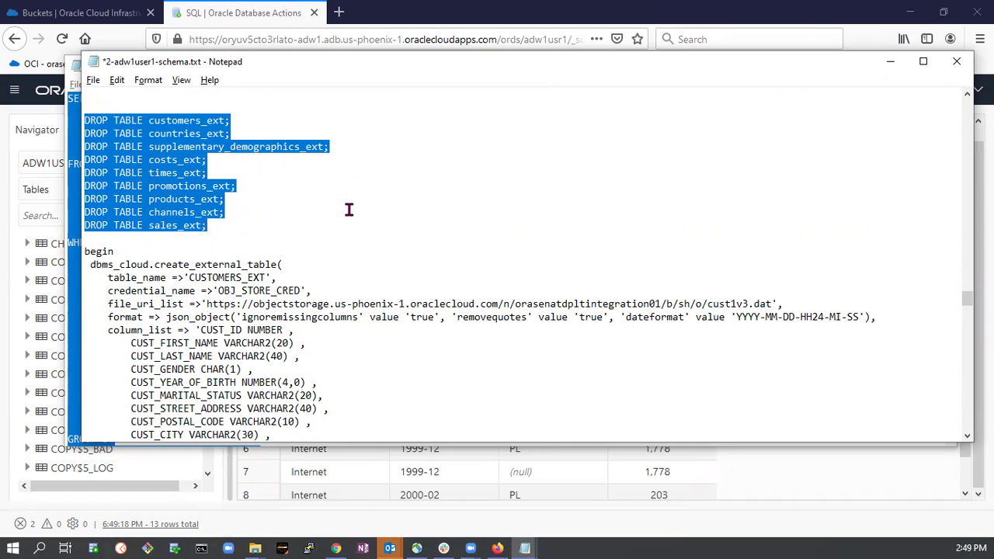
scroll(349, 209, "down", 3)
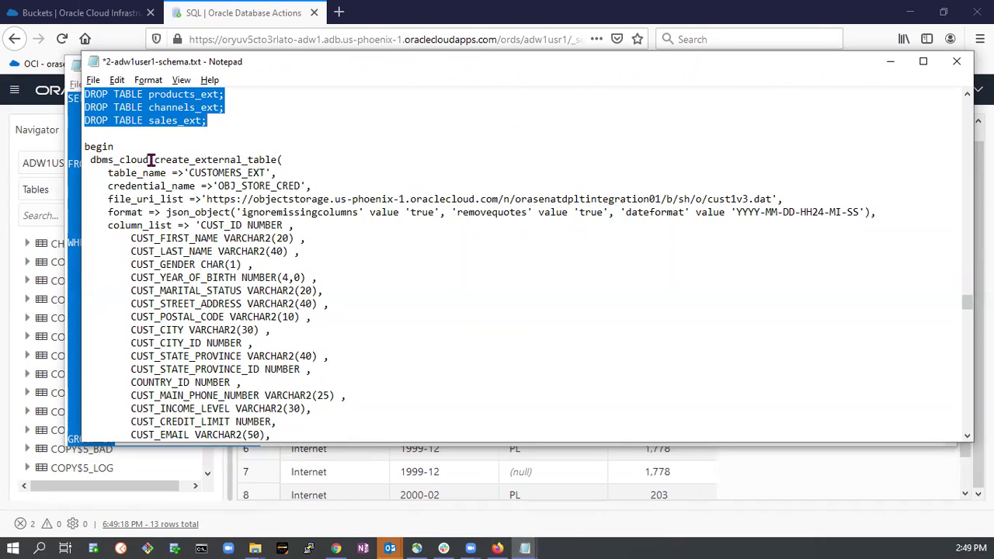
left_click_drag(90, 160, 290, 160)
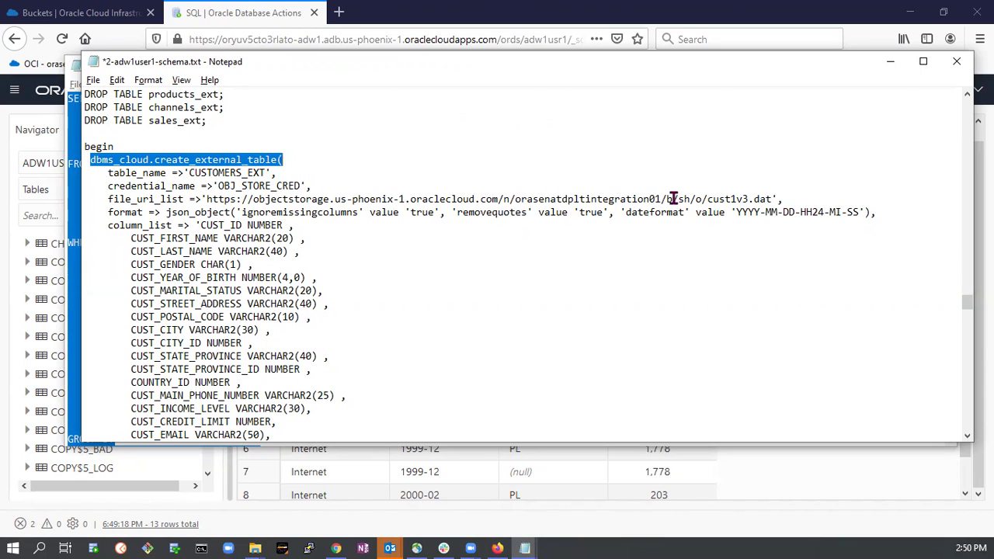
left_click(626, 199)
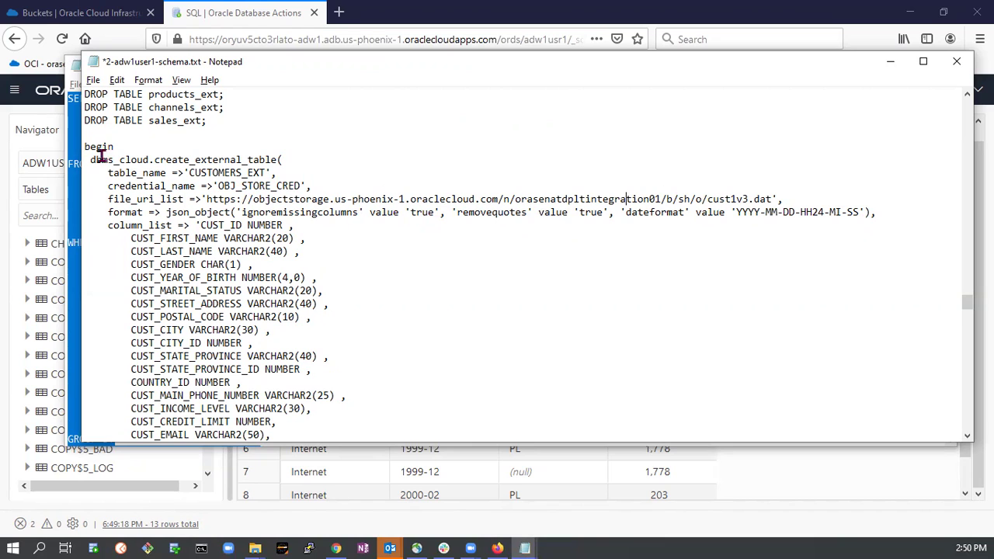
left_click_drag(86, 146, 202, 409)
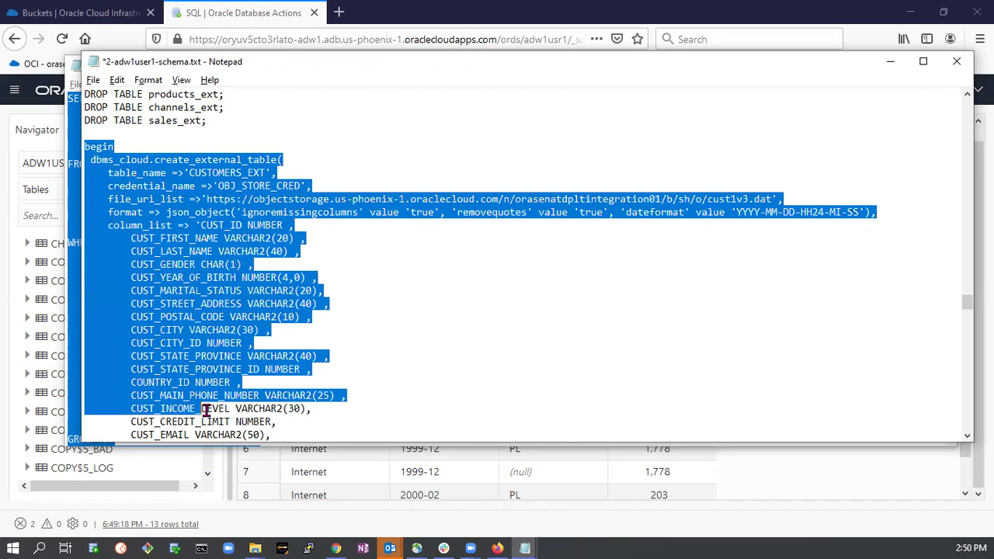
scroll(206, 408, "down", 5)
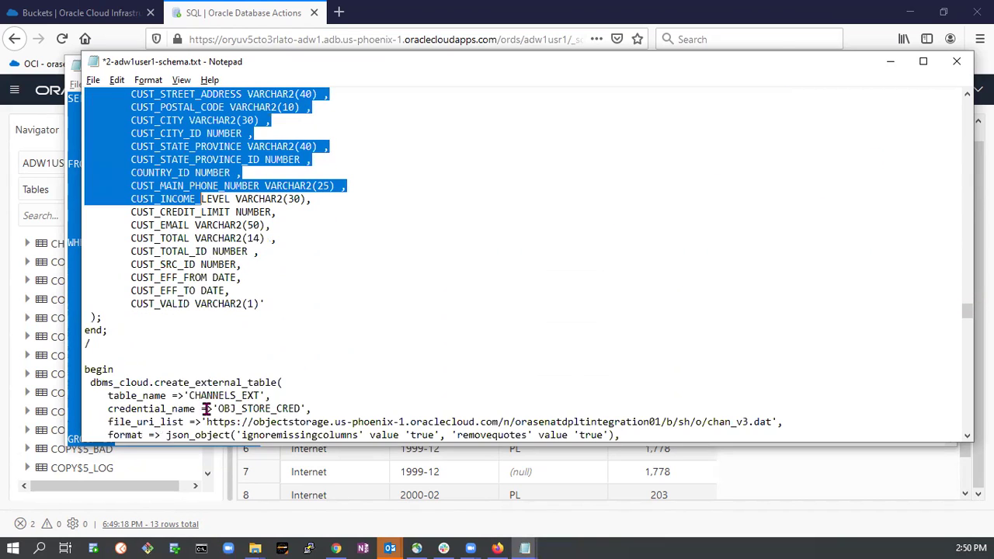
left_click(116, 343, "shift")
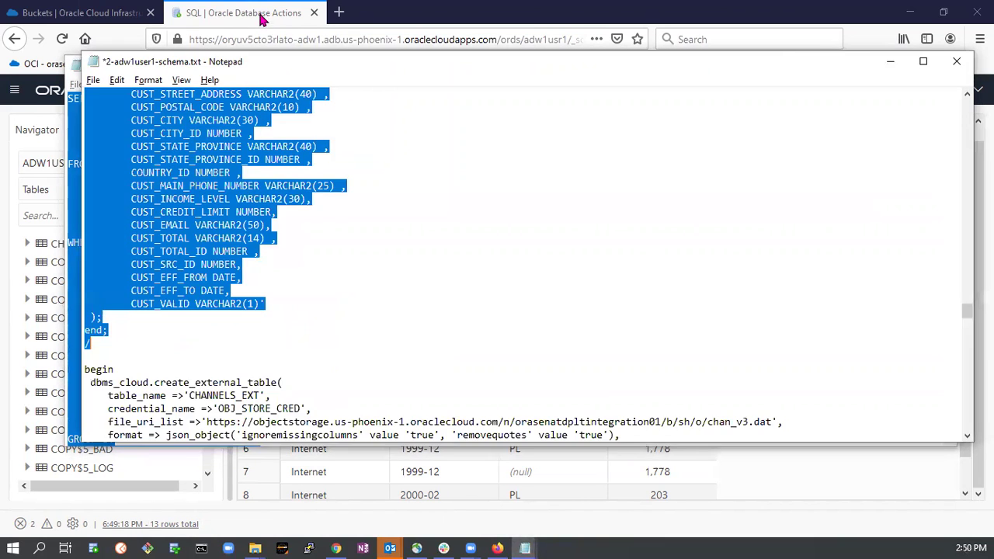
Paste and run the CUSTOMERS_EXT block, confirming 'PL/SQL procedure successfully completed'.
left_click(262, 18)
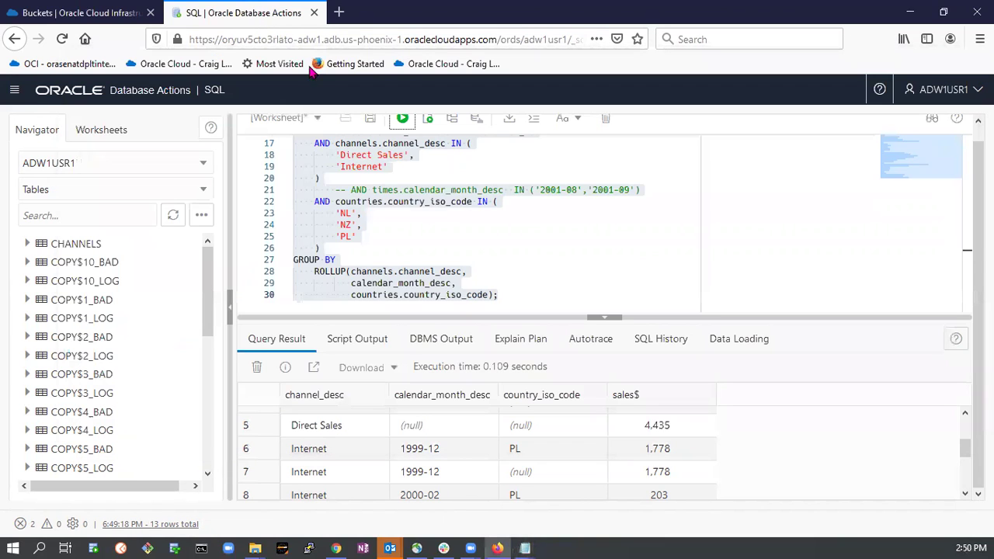
key("ctrl+v")
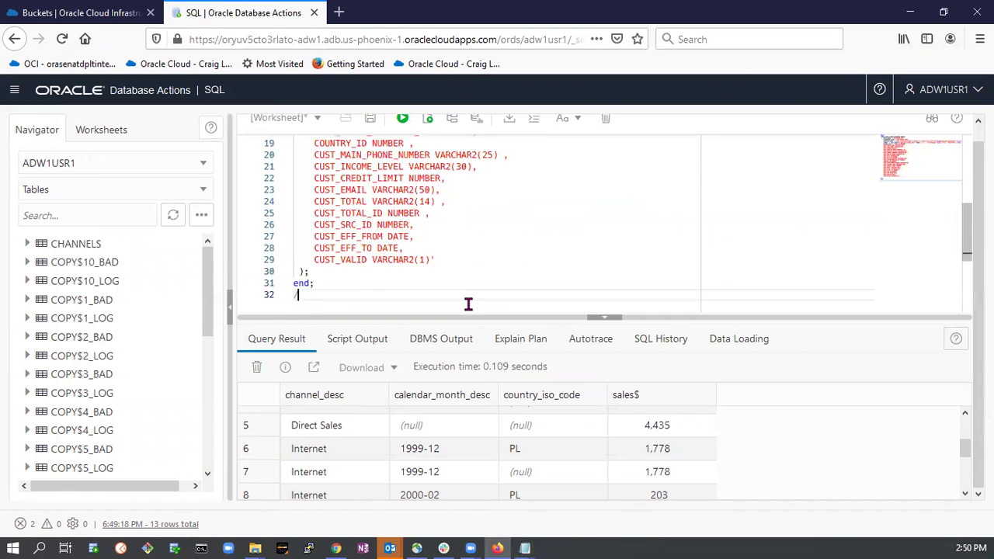
scroll(468, 301, "up", 10)
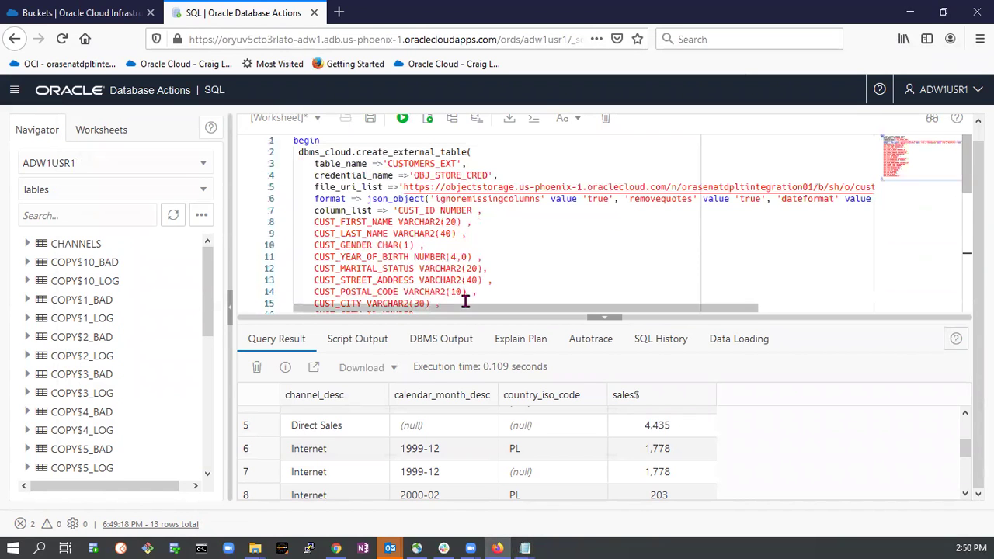
left_click(402, 118)
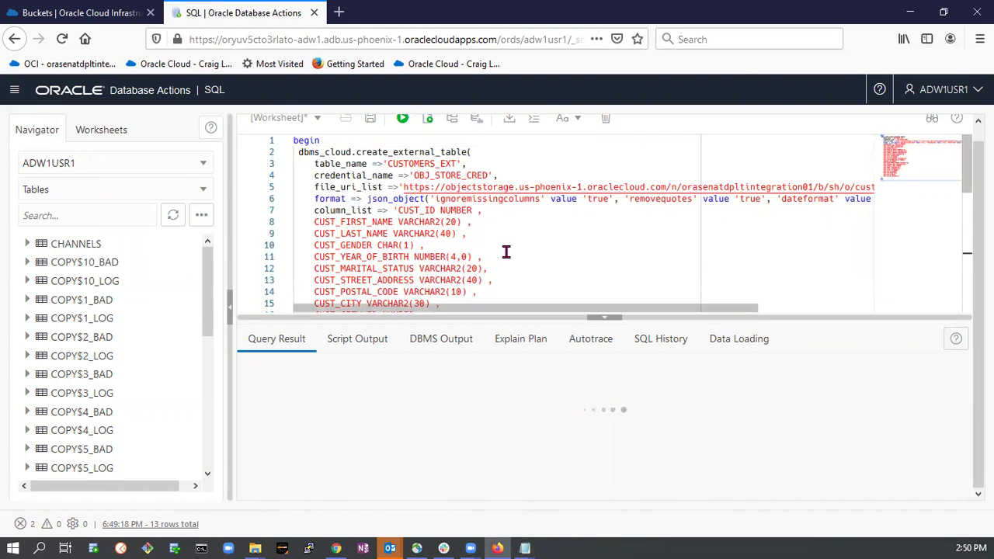
key("ctrl+a")
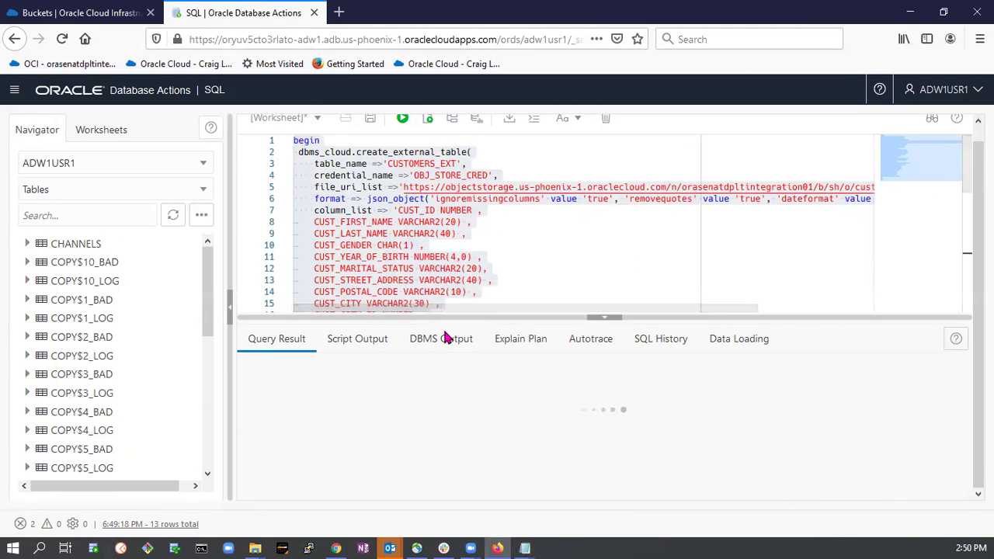
left_click(440, 340)
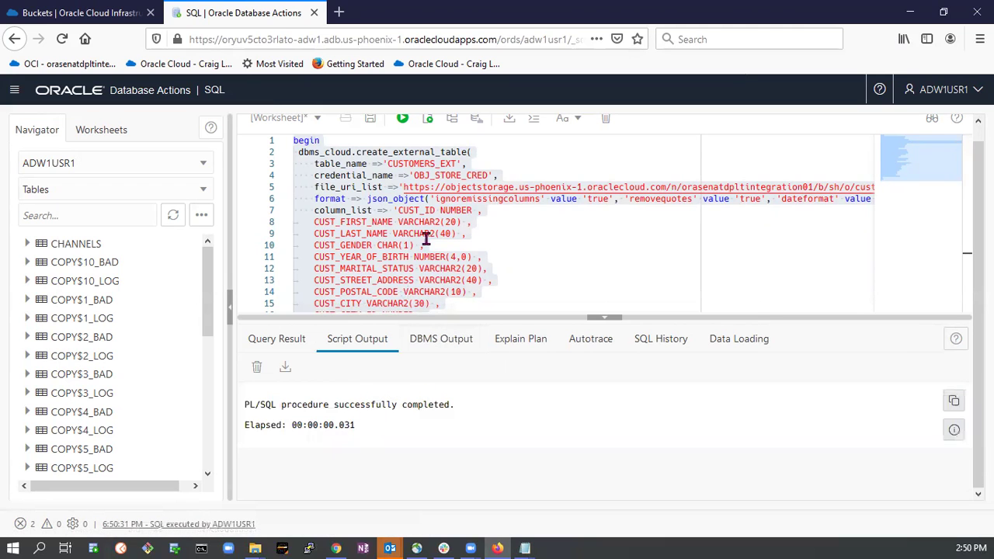
Select the start of the CHANNELS_EXT creation block in the schema script, then return to the worksheet's end.
key("alt+Tab")
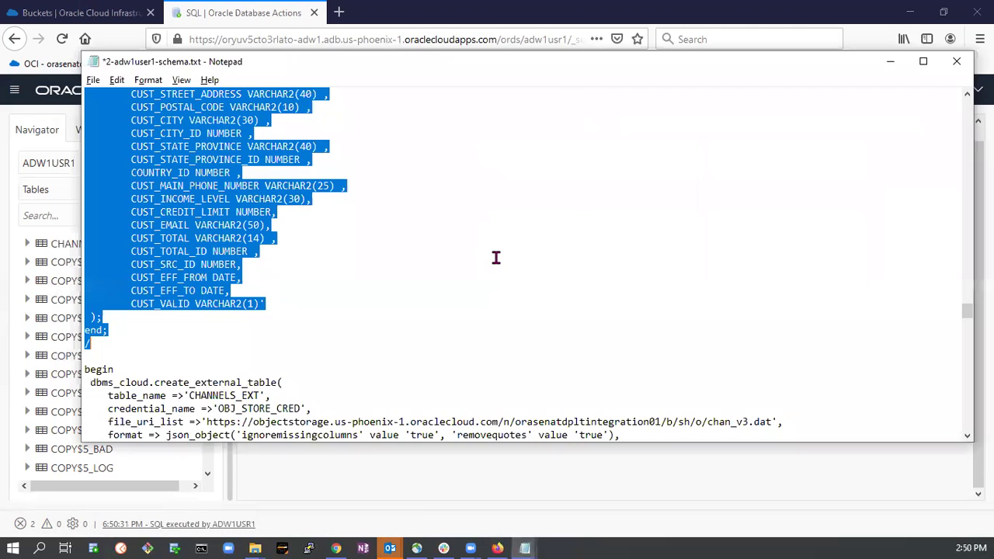
scroll(294, 292, "down", 3)
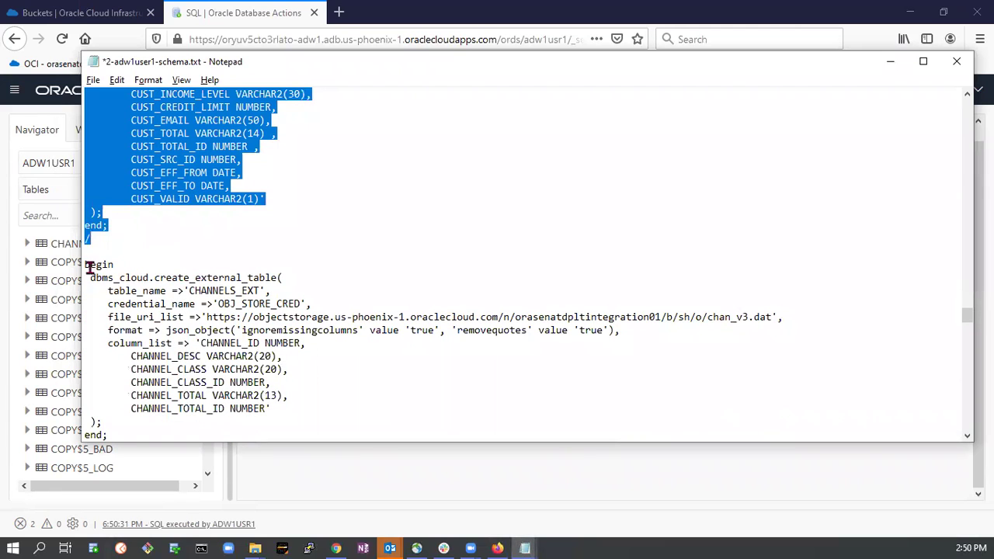
left_click_drag(82, 265, 101, 317)
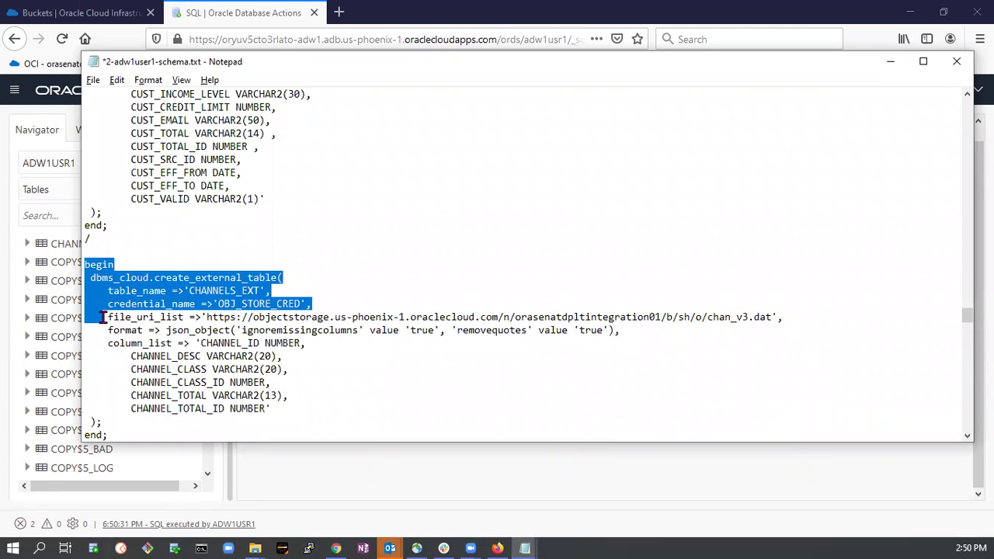
scroll(225, 236, "up", 1)
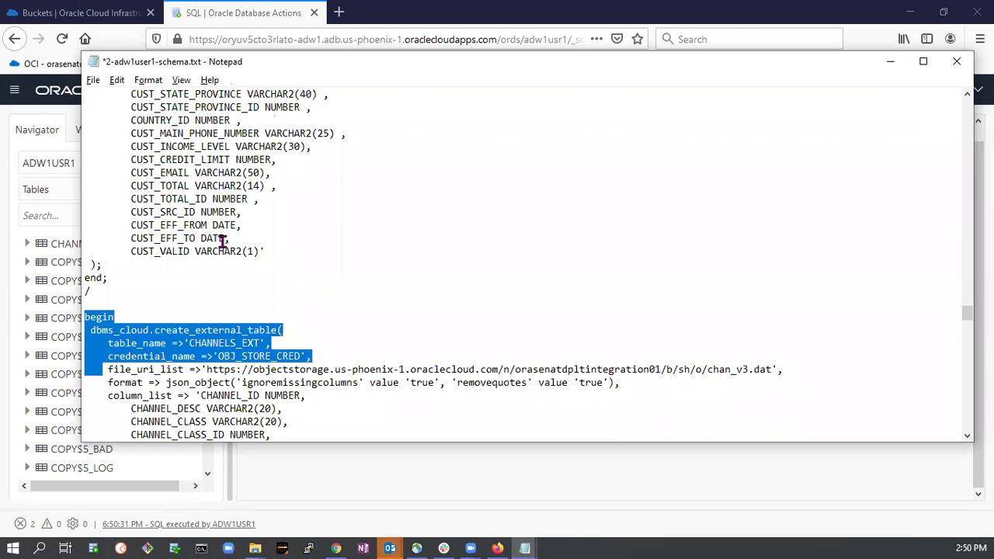
key("alt+Tab")
scroll(504, 286, "down", 5)
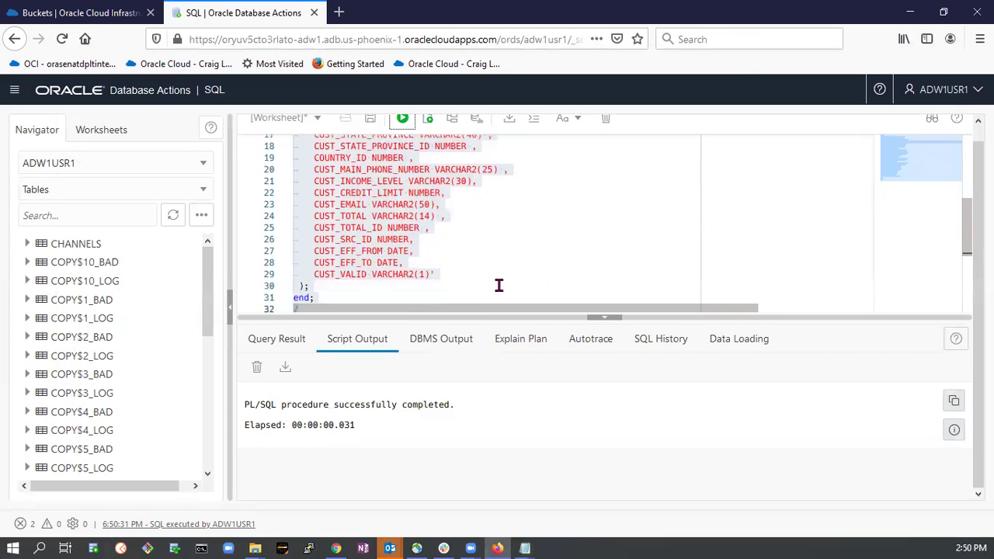
scroll(471, 275, "down", 3)
scroll(462, 271, "up", 3)
left_click(432, 272)
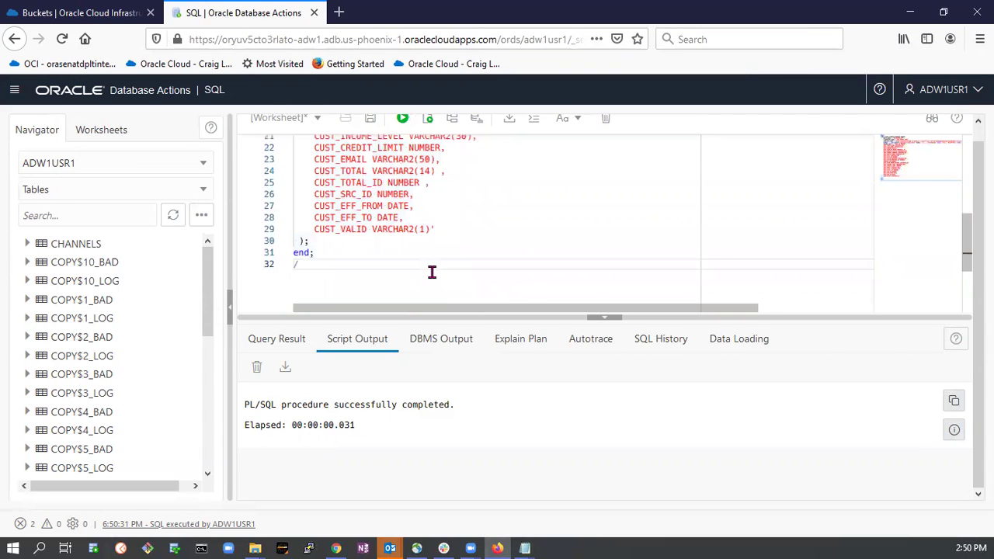
Start a select count(*) query below the block and paste the copied text after it.
key("Return")
key("Return")
key("Return")
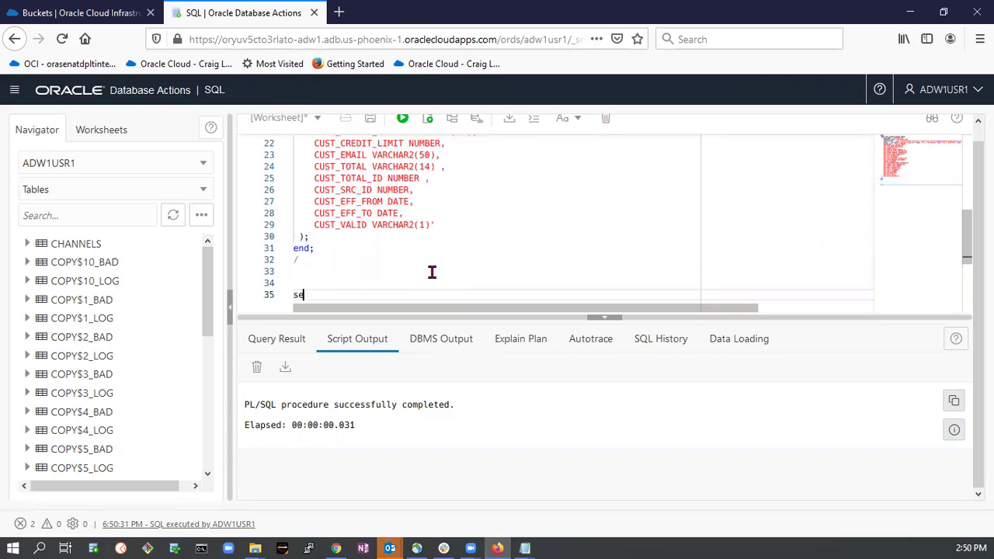
type("select count")
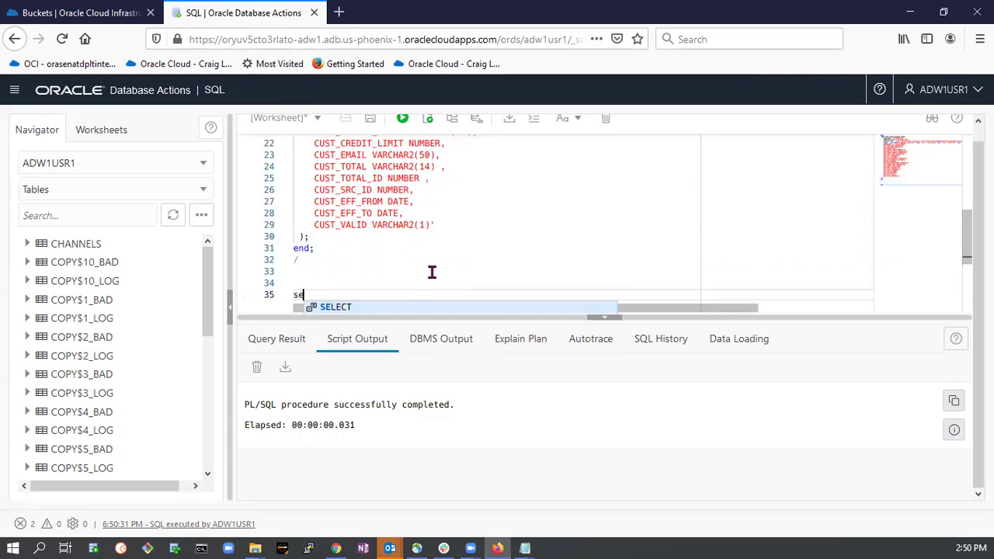
type("(*) from")
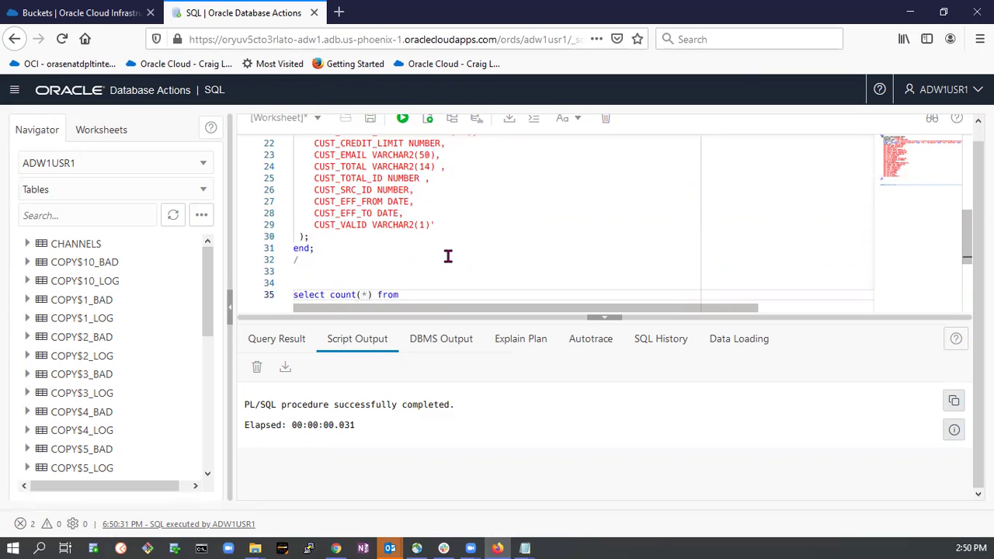
scroll(448, 260, "up", 5)
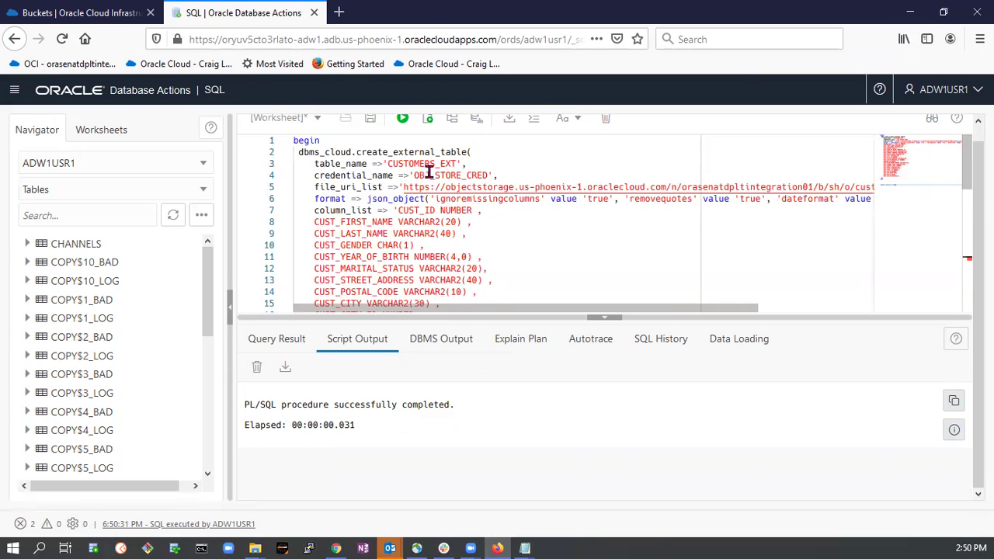
left_click_drag(389, 163, 461, 163)
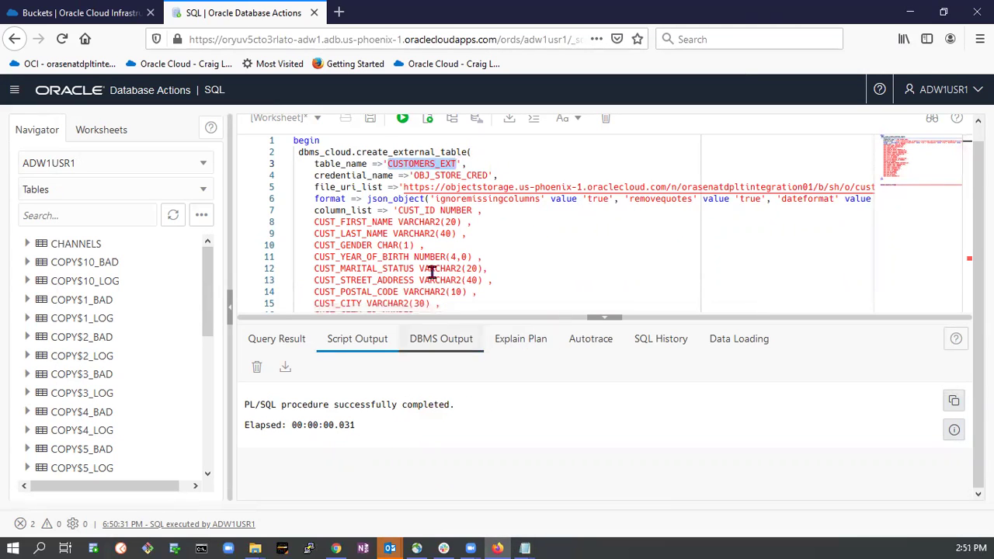
scroll(493, 278, "down", 10)
scroll(437, 175, "up", 3)
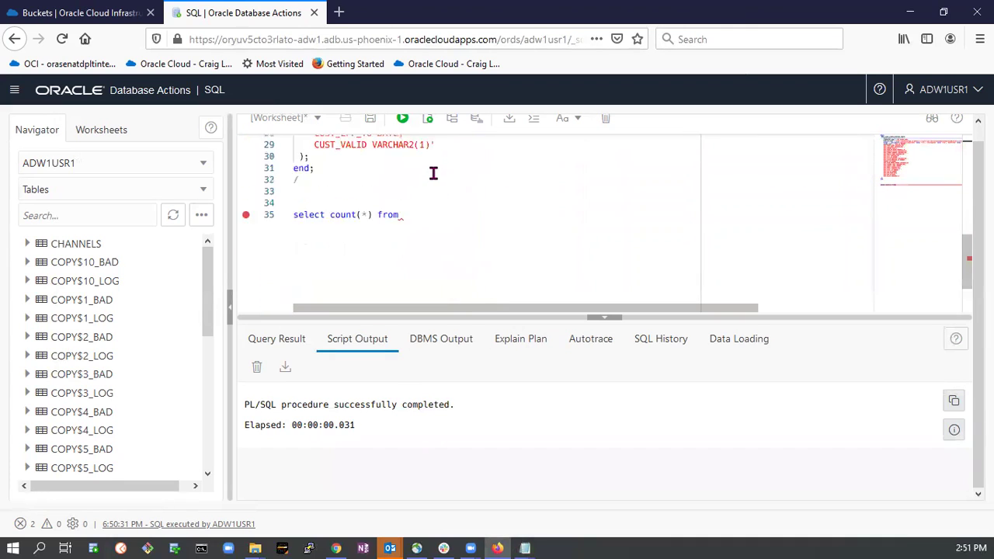
left_click(419, 239)
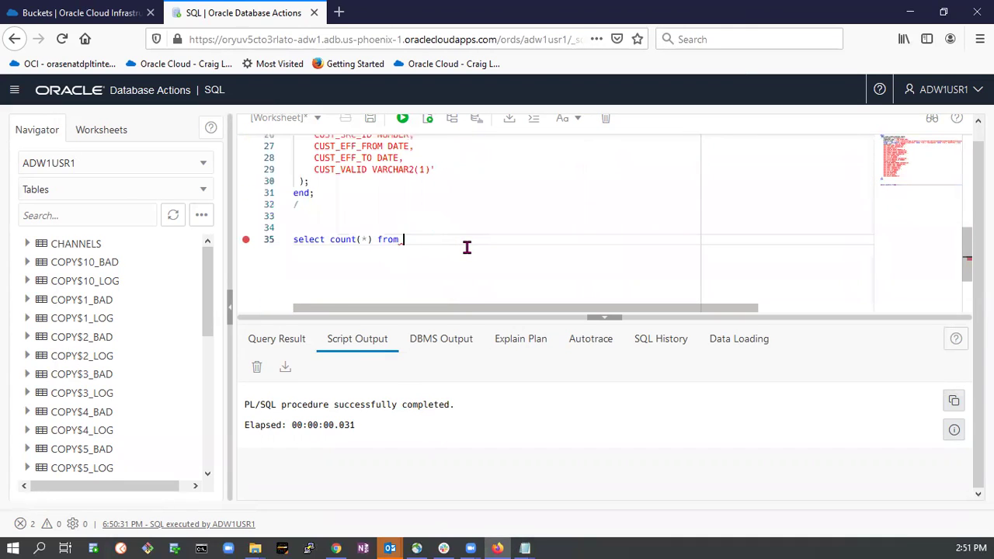
key("ctrl+v")
scroll(467, 247, "up", 7)
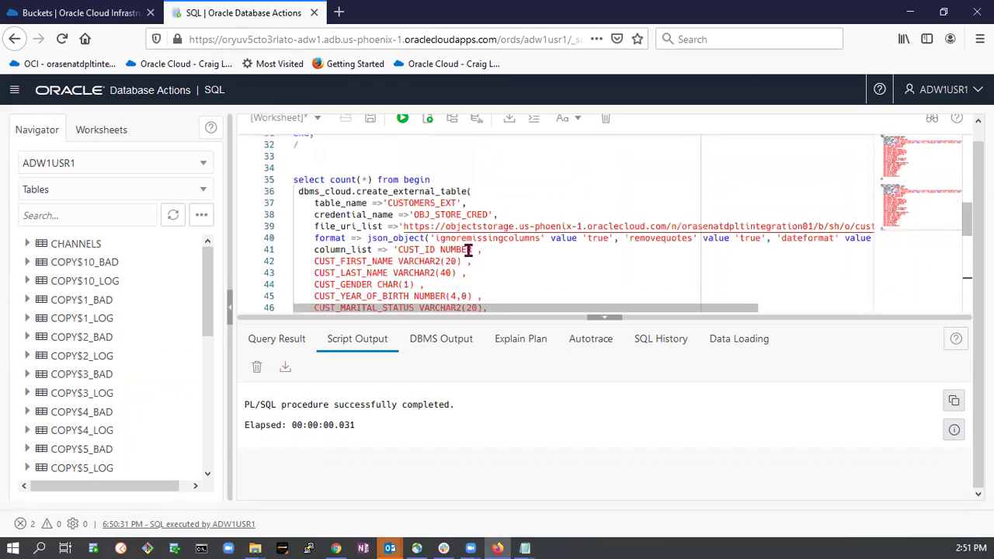
scroll(467, 248, "down", 2)
scroll(467, 249, "down", 10)
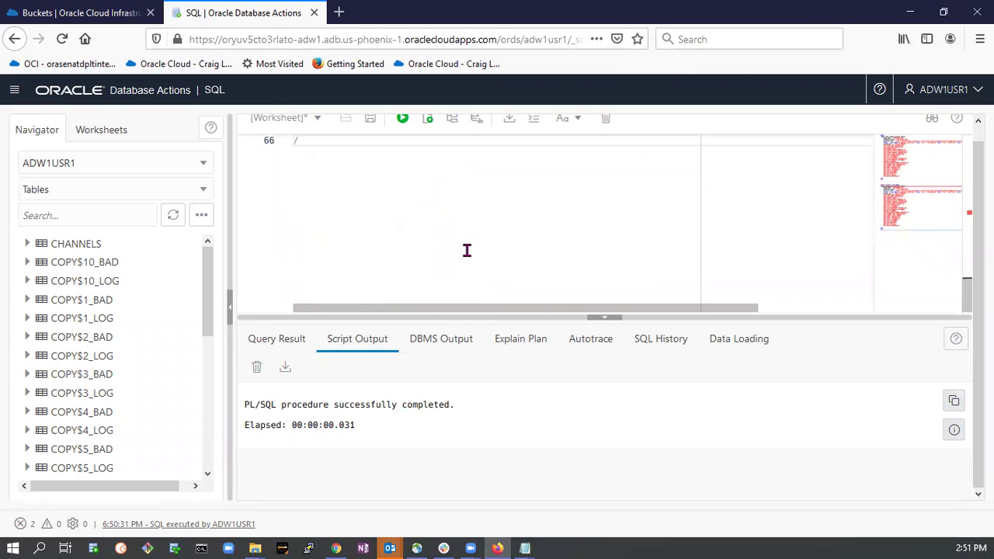
Replace the worksheet with 'select count(*) from customers_ext;' and run it, returning 55,500.
key("ctrl+a")
key("Delete")
type("select co")
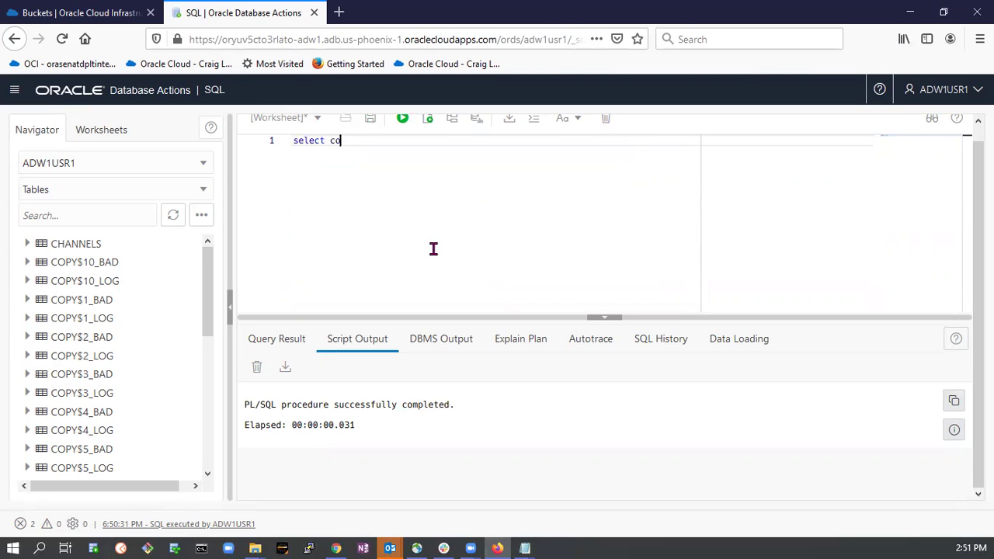
type("unt(*) from customers_ext;")
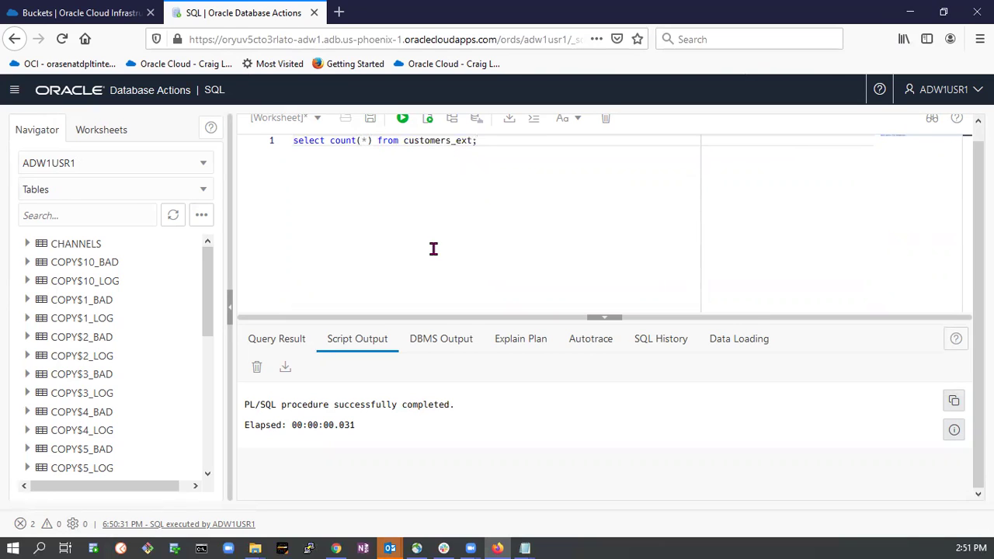
left_click(402, 119)
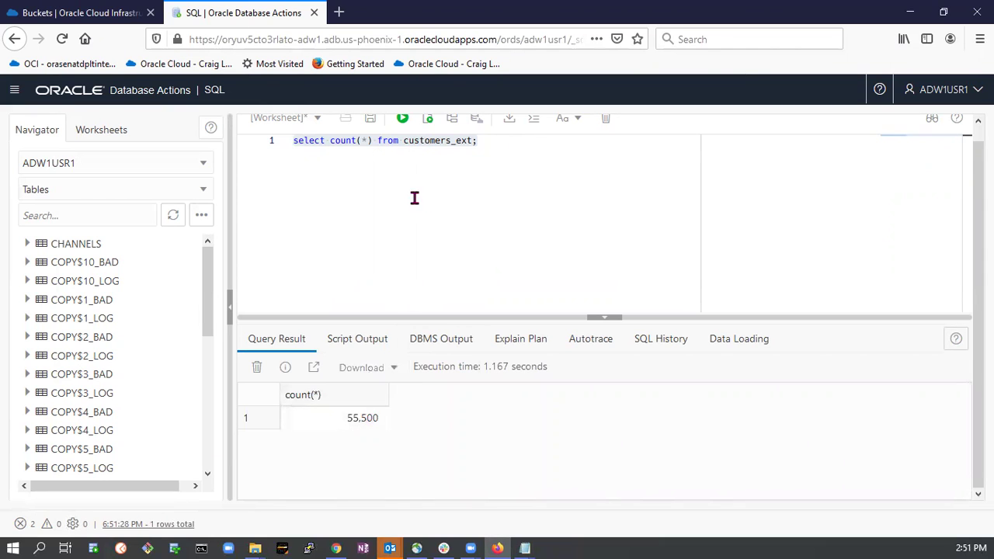
Look through the schema script and the queries file in Notepad.
mouse_move(525, 548)
left_click(444, 490)
scroll(393, 318, "down", 3)
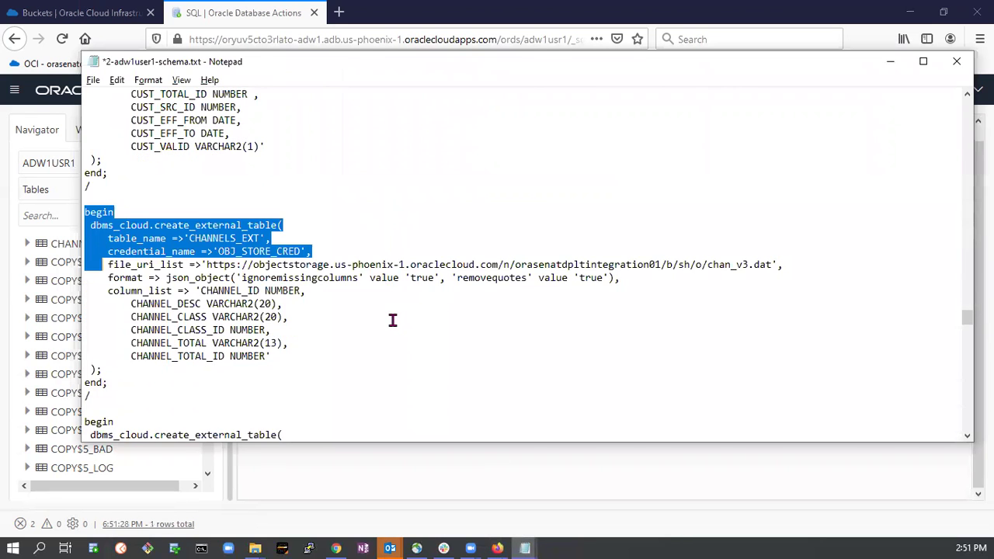
scroll(393, 320, "up", 5)
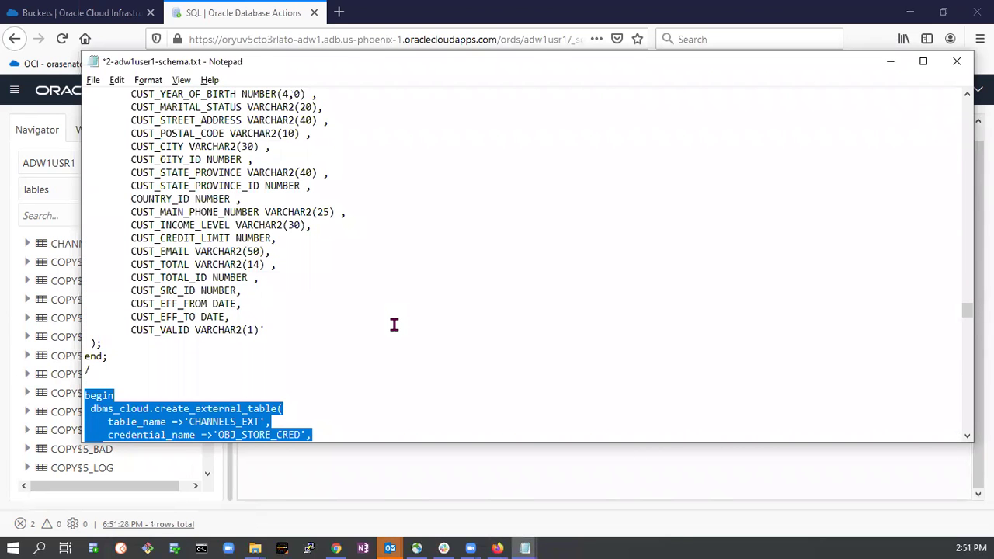
scroll(394, 325, "down", 3)
scroll(394, 325, "up", 1)
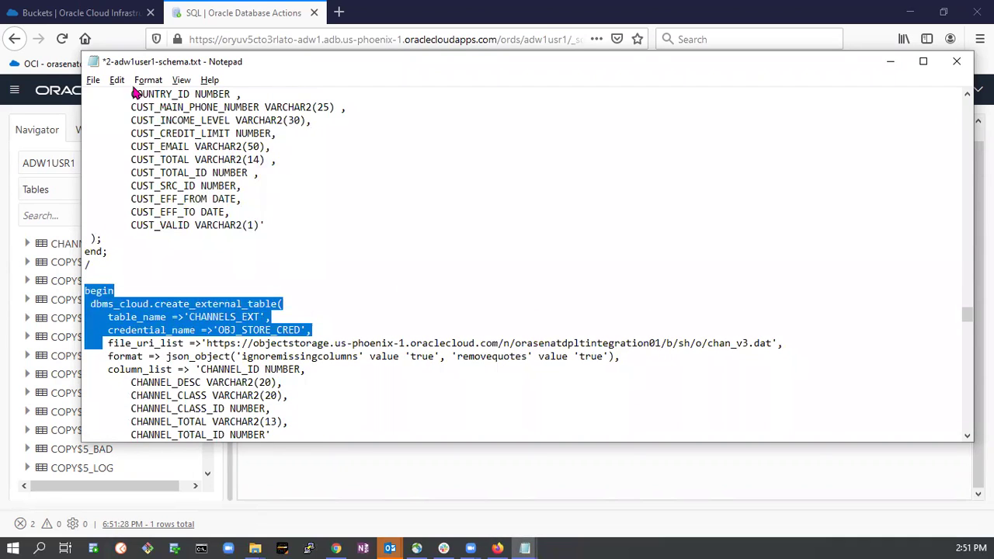
mouse_move(528, 541)
left_click(554, 513)
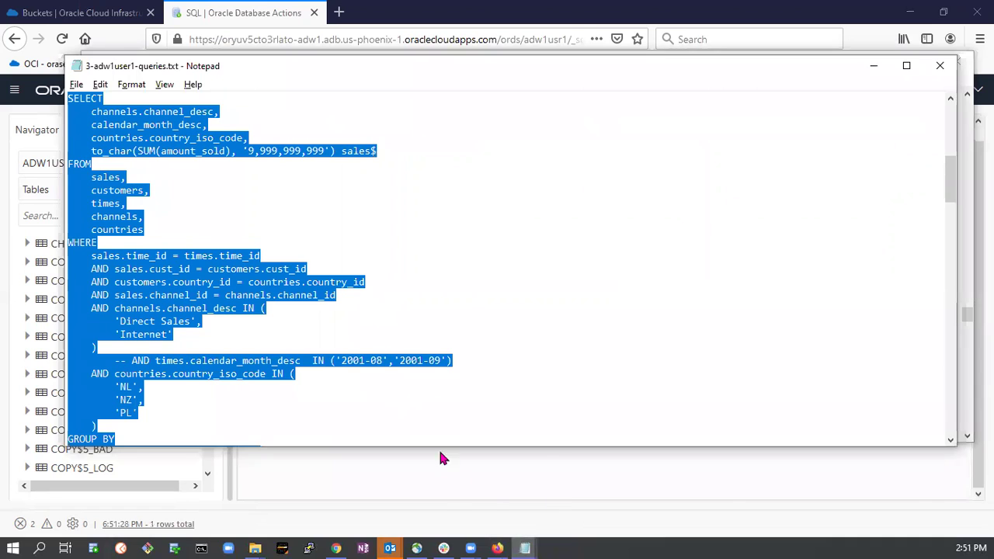
Select the schema script's external-table creation blocks starting at CHANNELS_EXT.
left_click(443, 478)
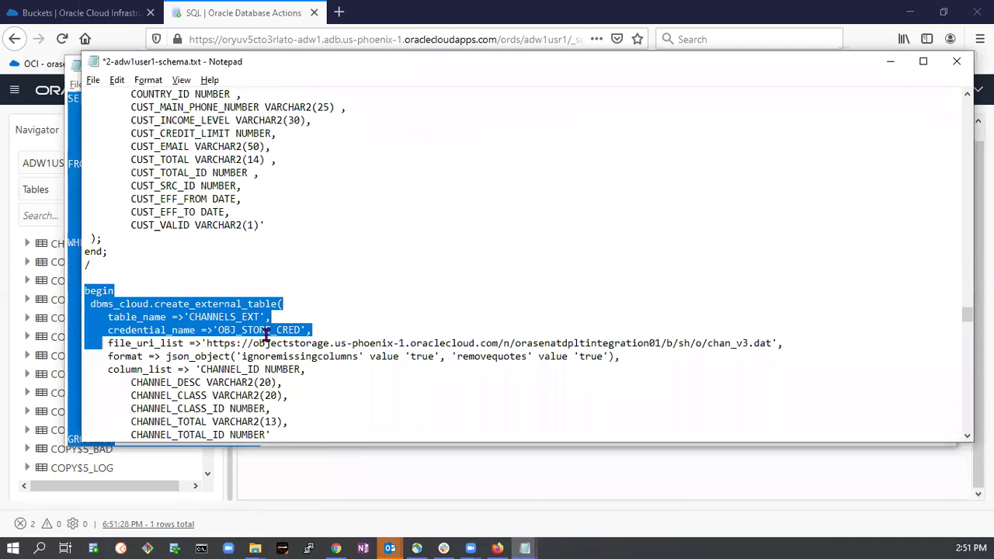
scroll(267, 339, "down", 8)
scroll(265, 340, "up", 5)
scroll(280, 311, "down", 1)
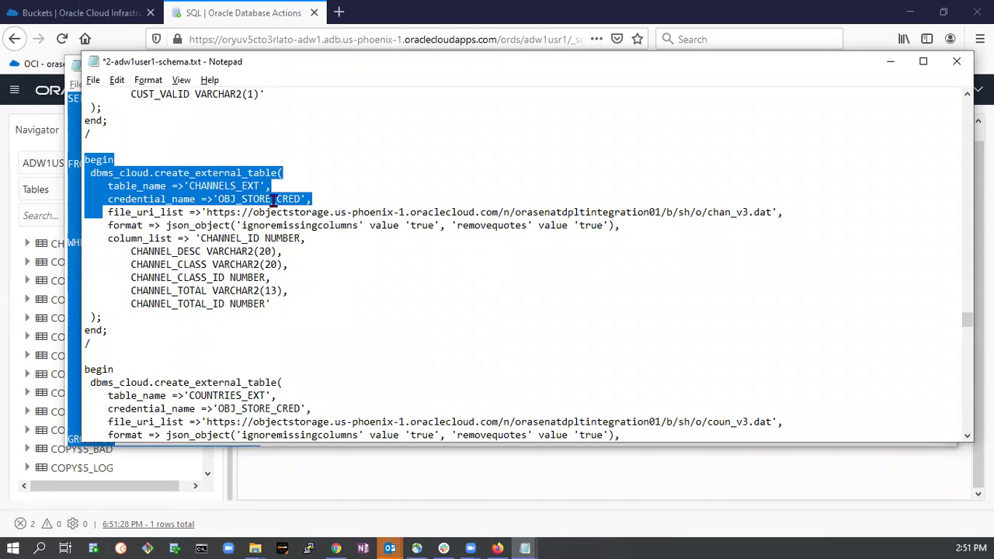
scroll(304, 253, "up", 13)
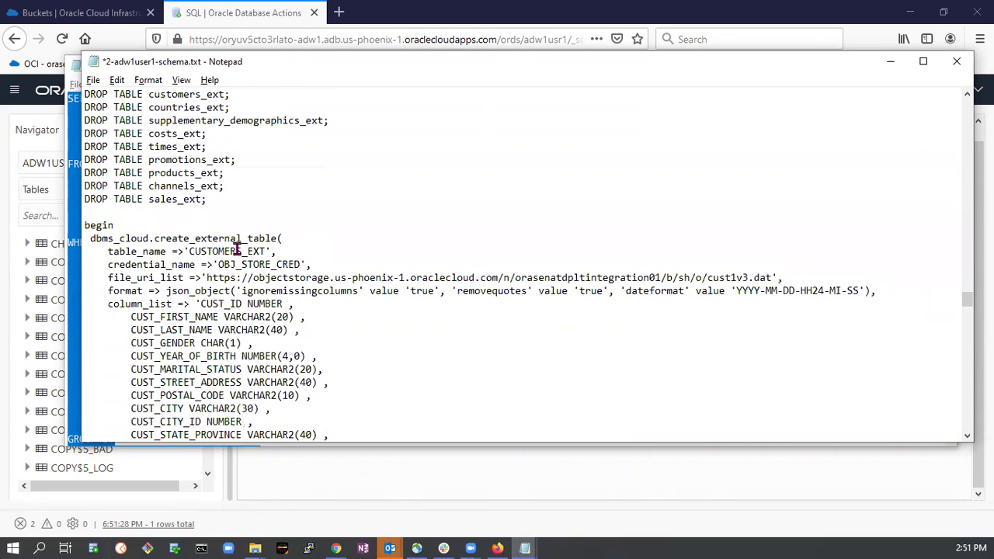
scroll(221, 248, "down", 11)
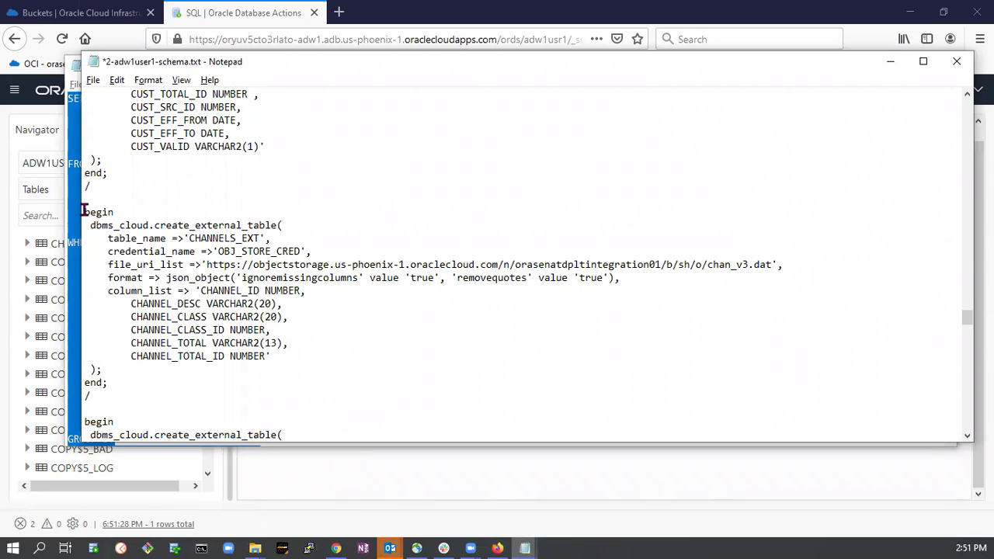
left_click_drag(81, 211, 368, 270)
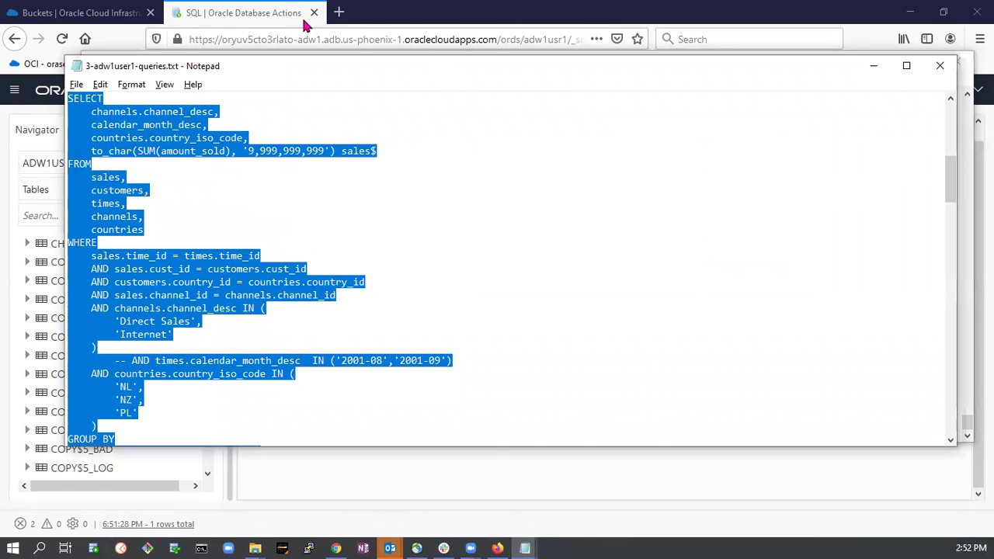
left_click(307, 29)
Replace the count query with the COUNTRIES_EXT to COSTS_EXT creation blocks and run them as a script.
left_click(423, 202)
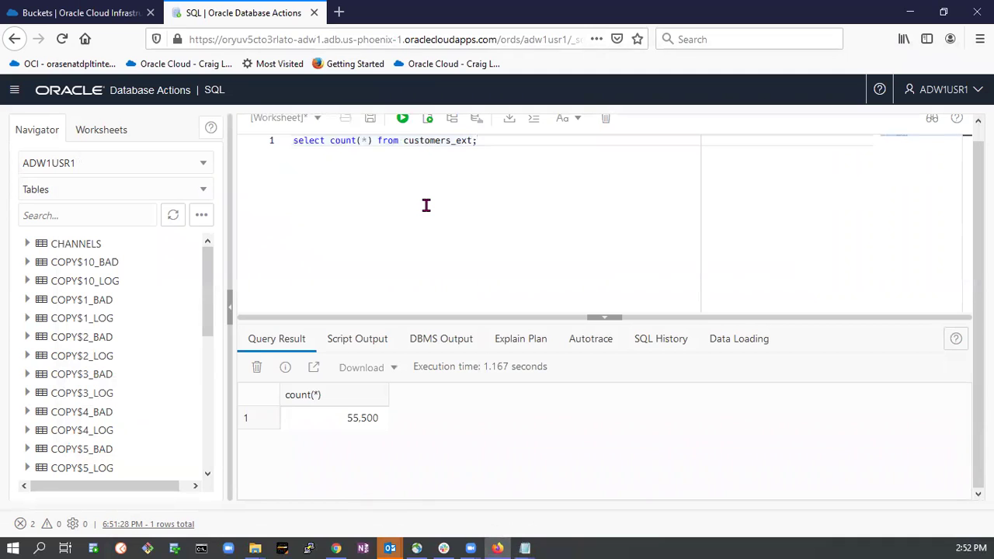
key("ctrl+a")
scroll(426, 205, "up", 15)
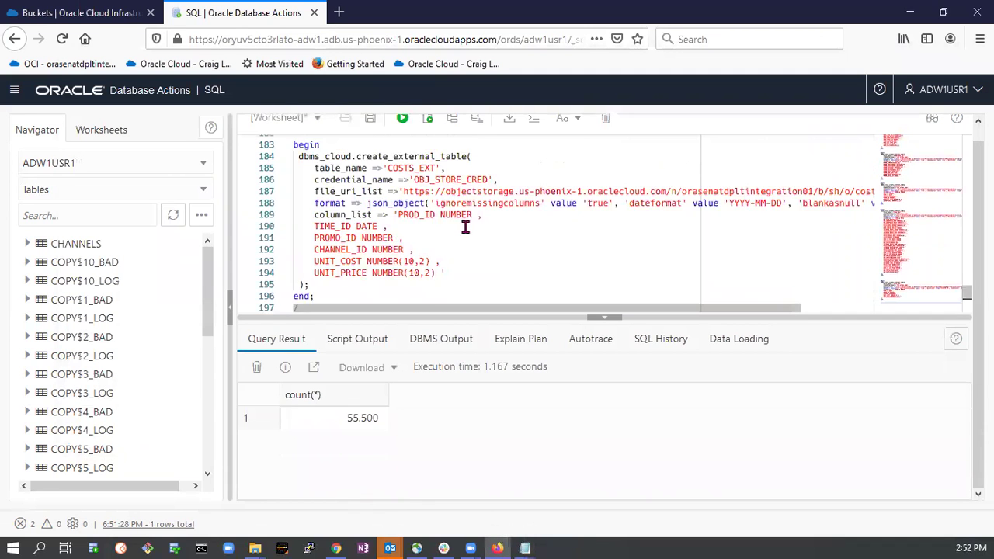
scroll(440, 224, "up", 20)
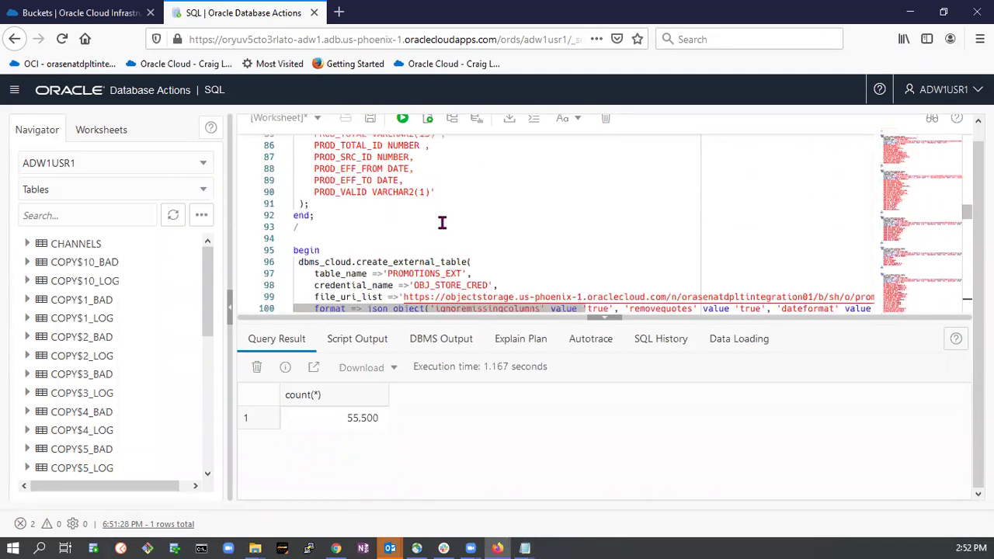
left_click(427, 120)
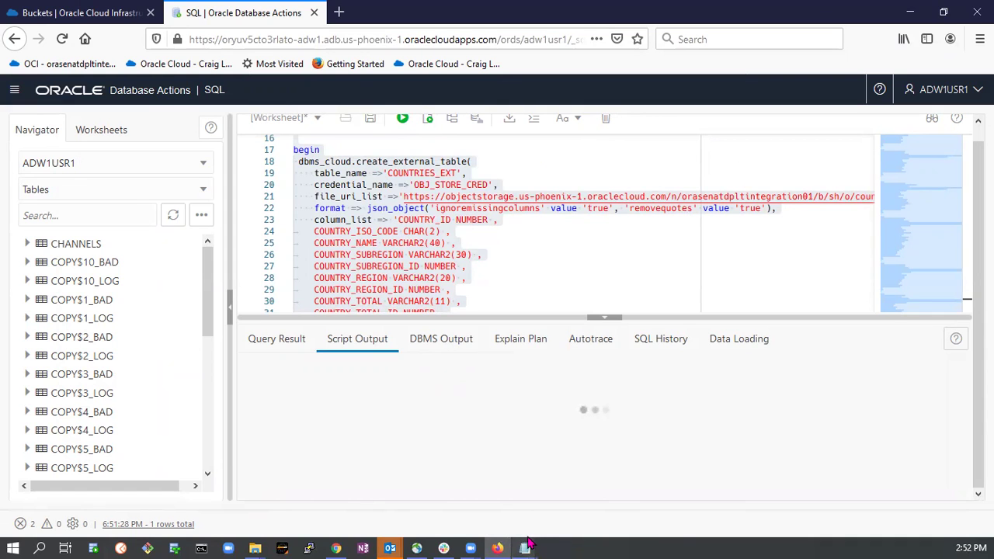
mouse_move(525, 549)
left_click(447, 458)
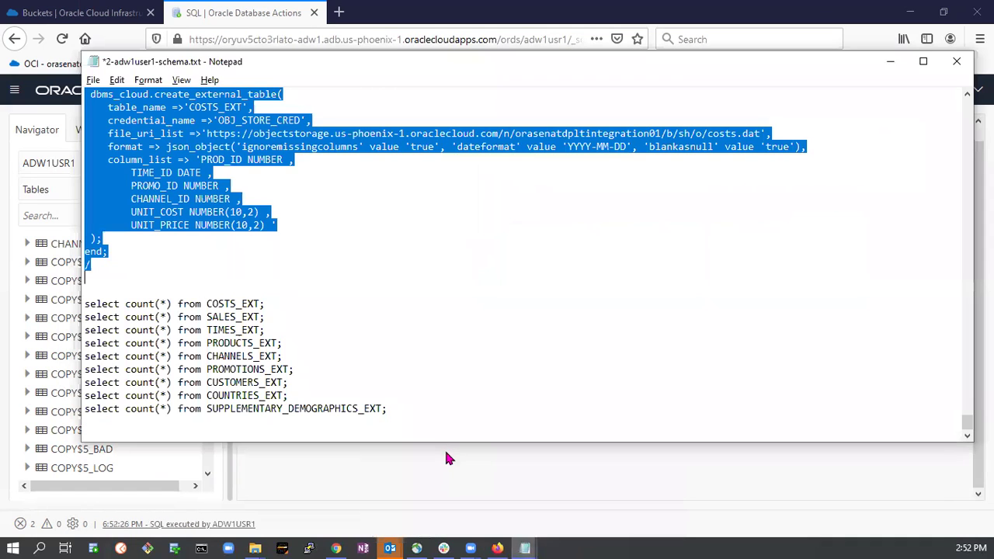
Copy the nine external-table count queries from the schema script into the worksheet.
left_click(84, 304)
left_click_drag(84, 303, 414, 419)
key("ctrl+c")
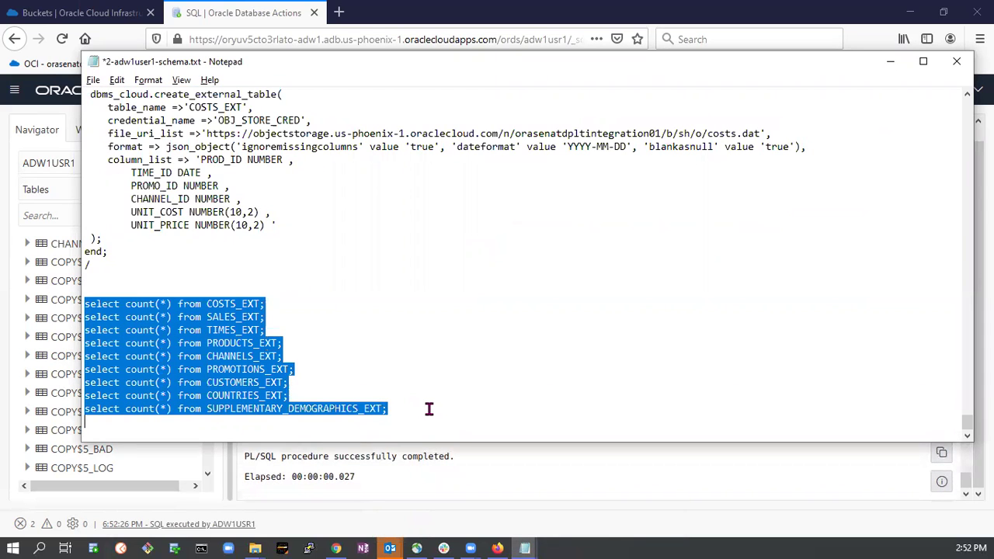
key("alt+Tab")
left_click(496, 261)
key("ctrl+a")
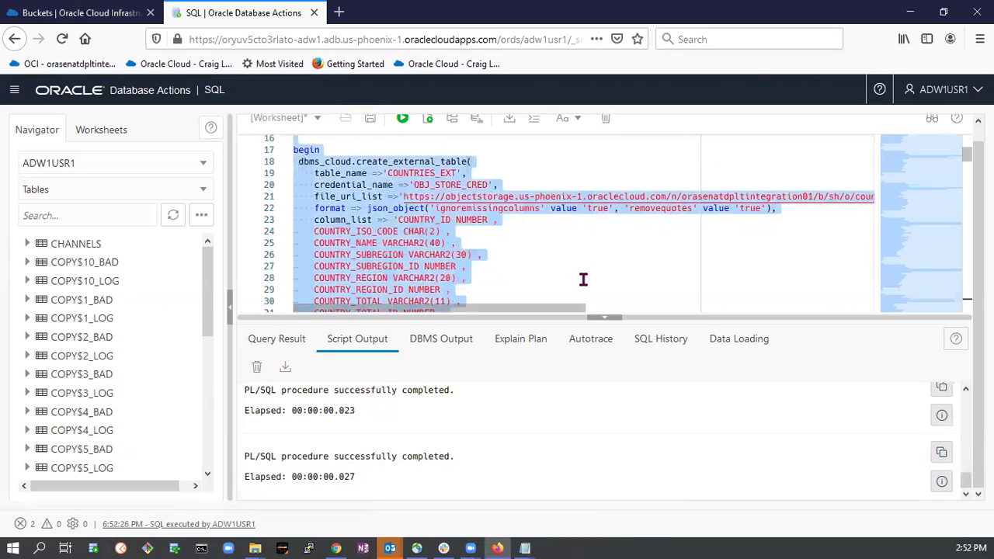
key("ctrl+v")
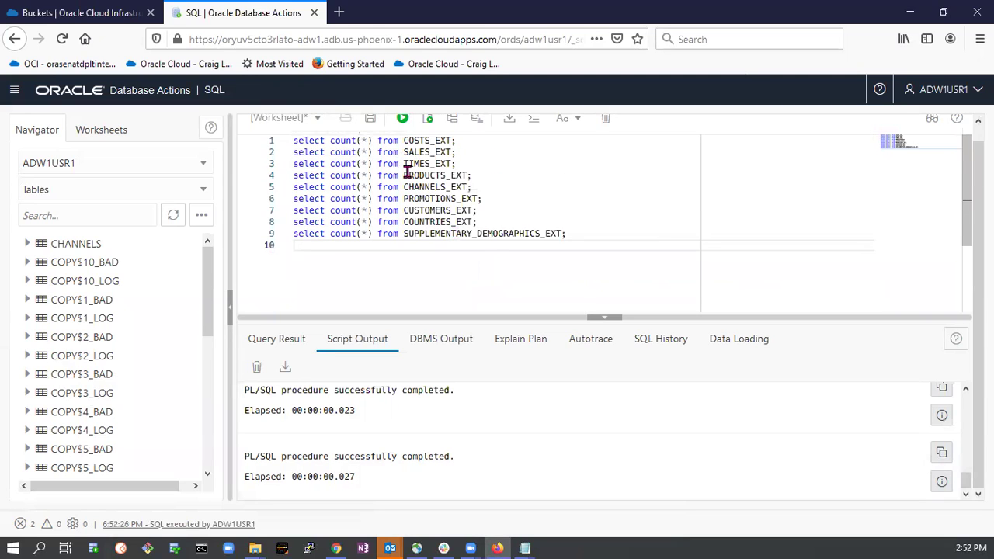
Count rows in SALES_EXT, then change it to SALES; both return 918,843.
left_click(411, 152)
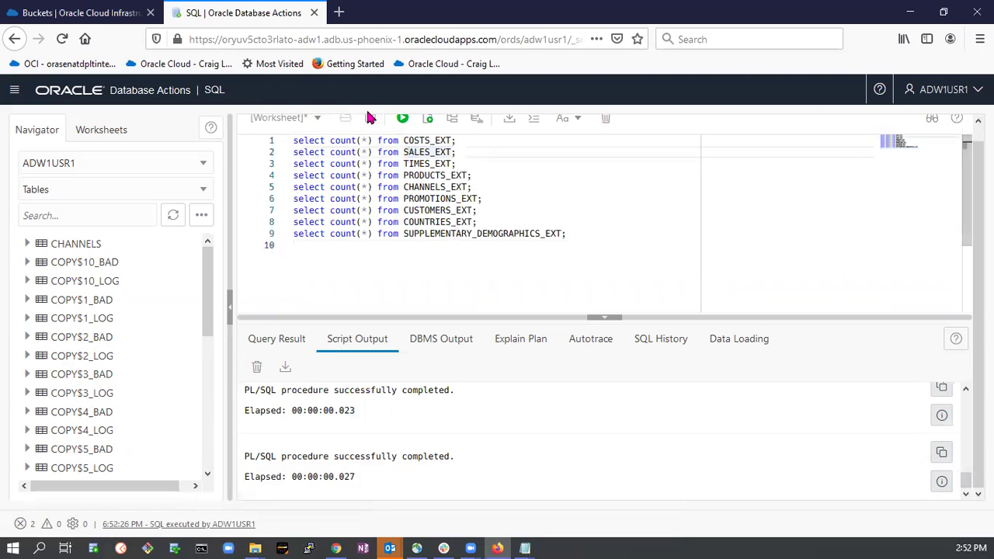
left_click(403, 118)
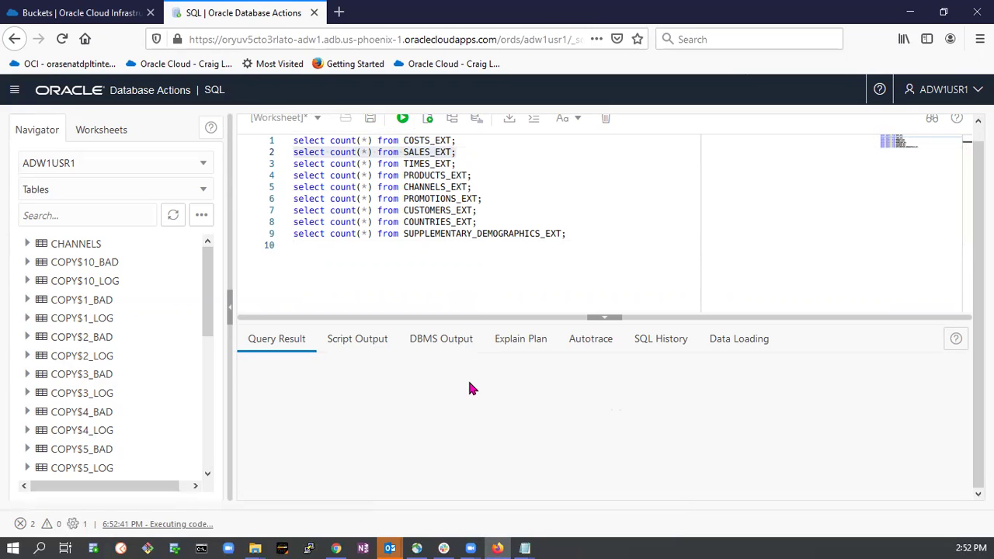
left_click(357, 420)
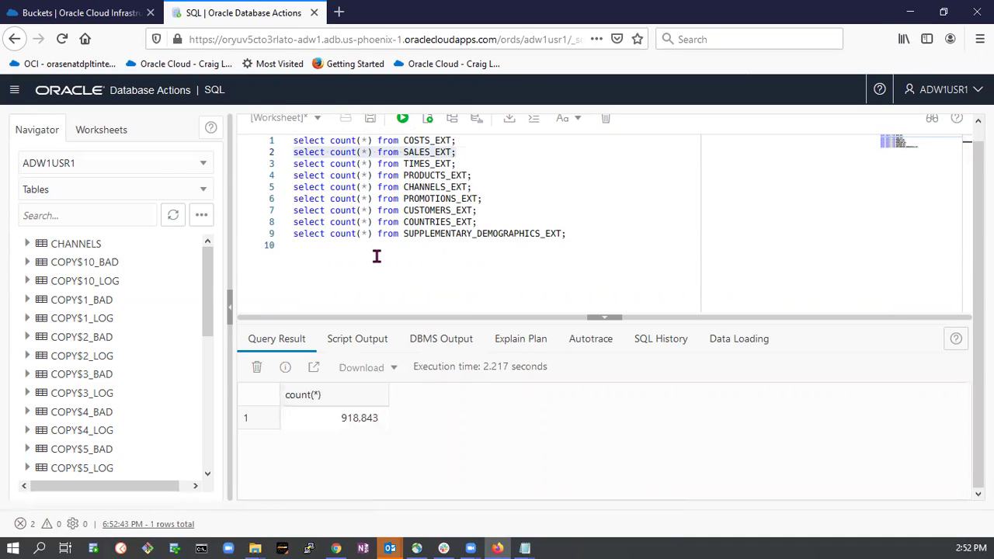
triple_click(453, 152)
left_click(453, 152)
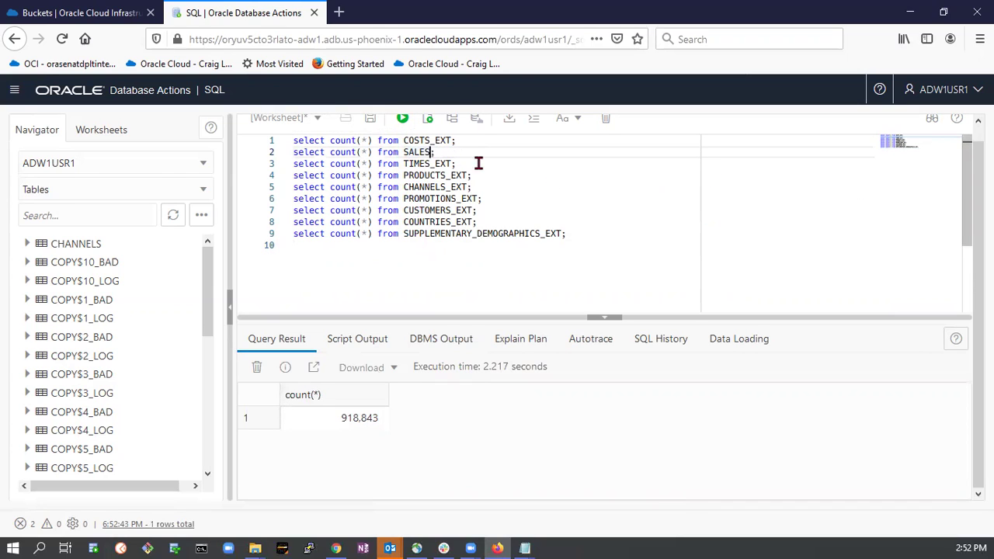
left_click_drag(438, 152, 296, 151)
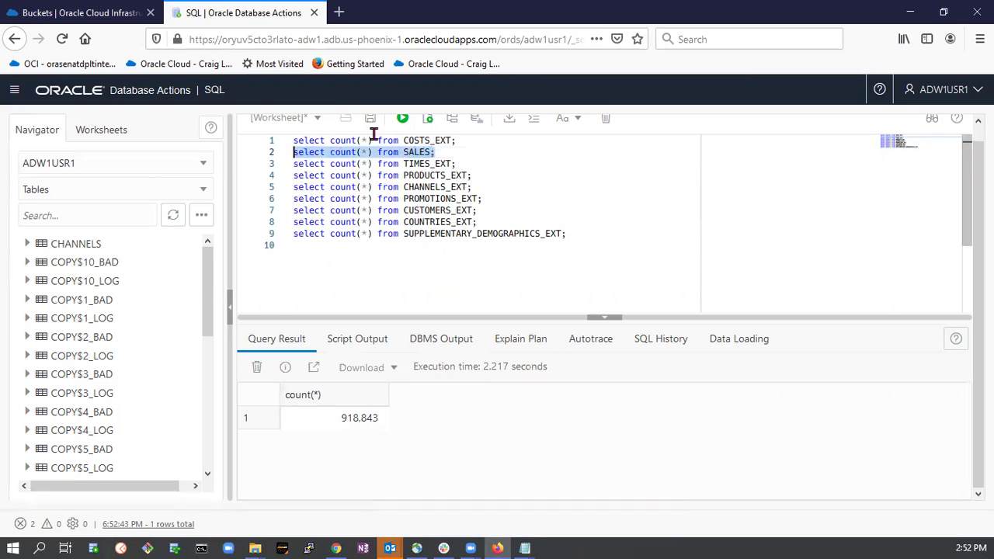
left_click(402, 118)
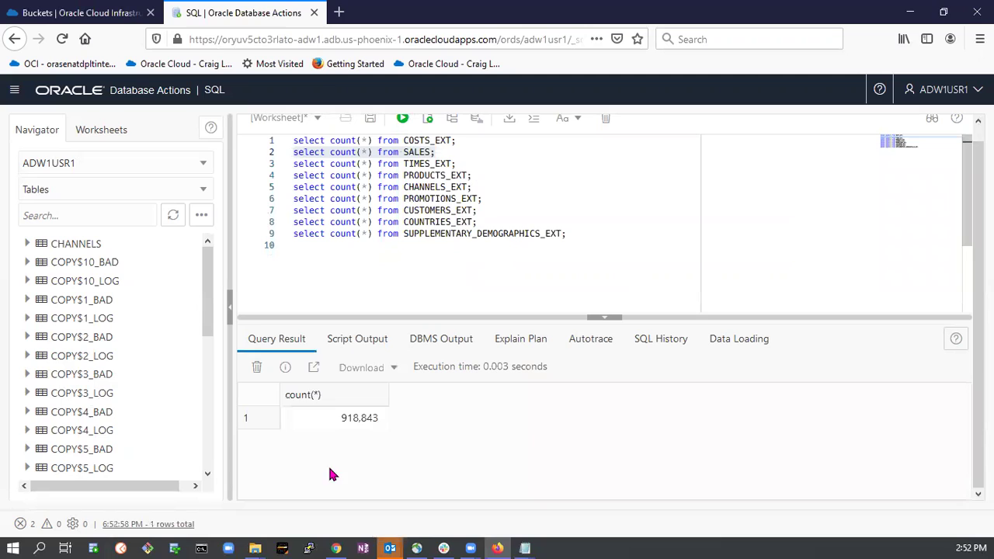
left_click(431, 222)
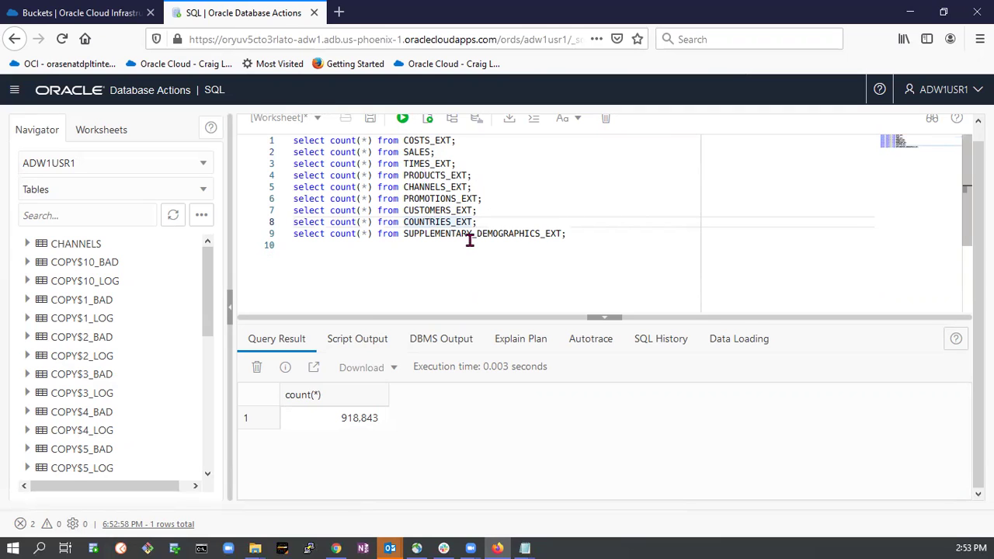
left_click(575, 232)
Add and run 'select * from customers;' below the counts, then scroll the customer rows.
key("Return")
key("Return")
type("select * form ")
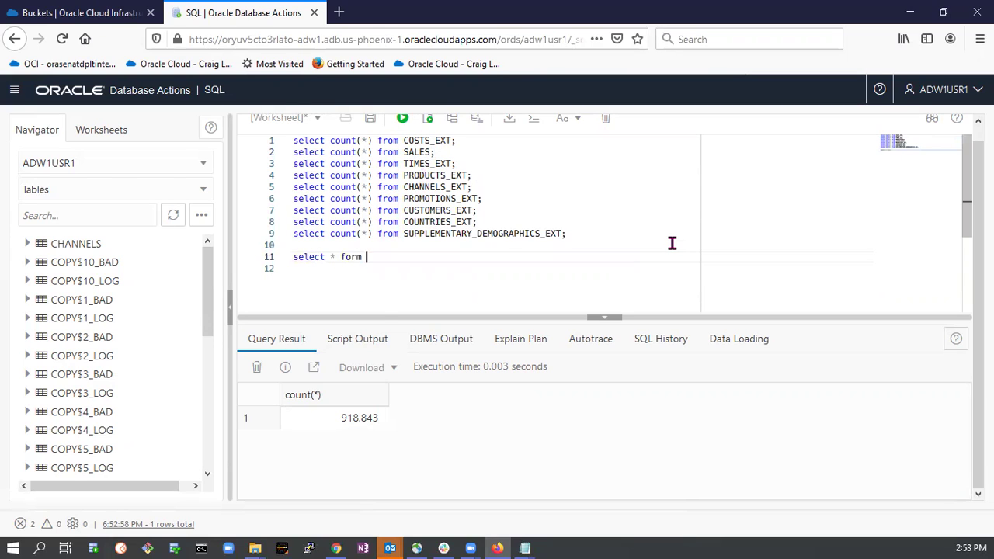
type("custo")
key("BackSpace")
key("BackSpace")
key("BackSpace")
key("BackSpace")
key("BackSpace")
type("customers;")
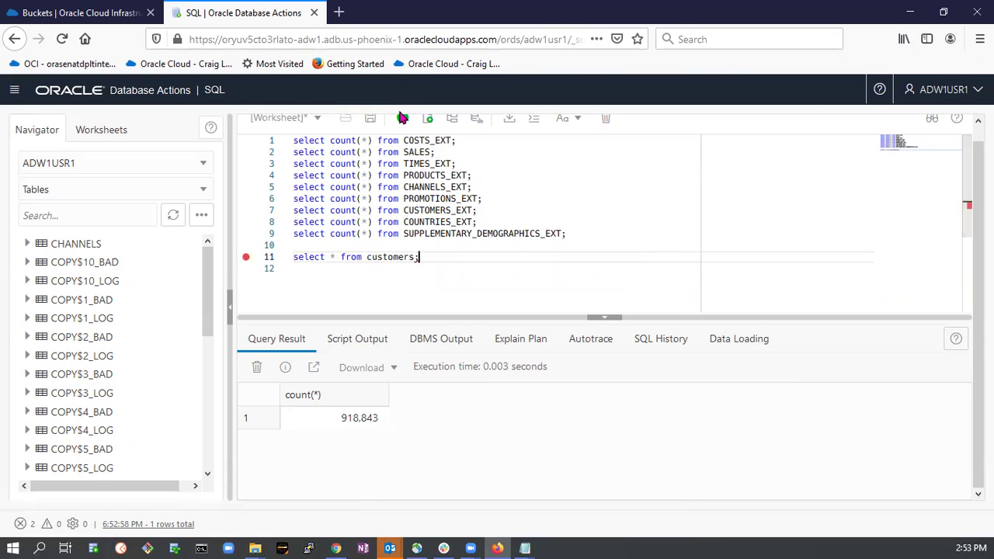
left_click(402, 117)
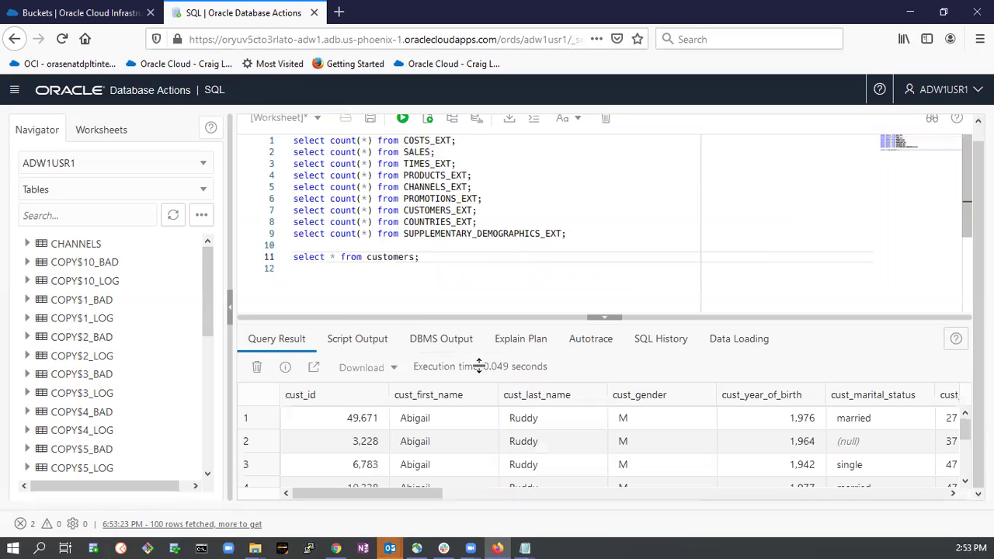
scroll(456, 453, "down", 1)
scroll(628, 455, "down", 1)
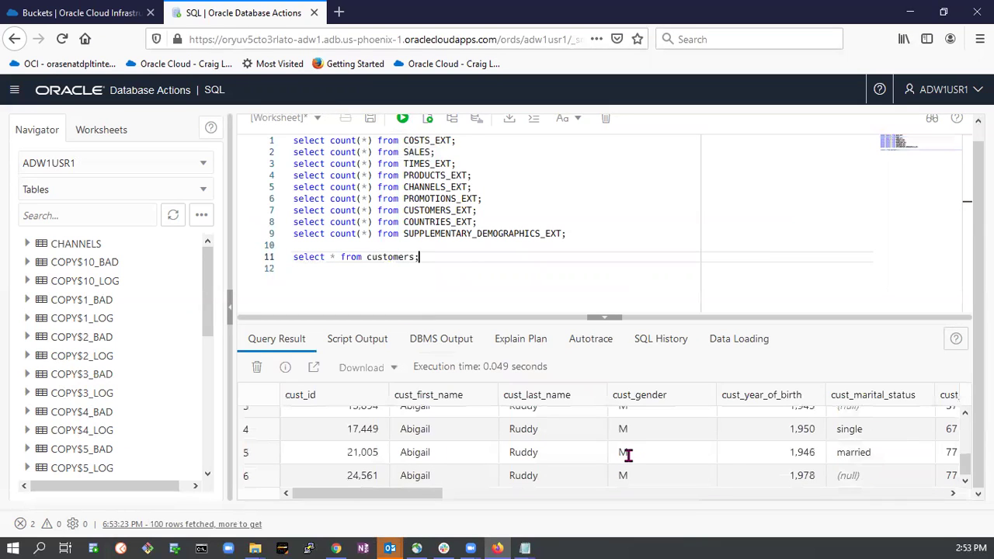
scroll(608, 443, "up", 2)
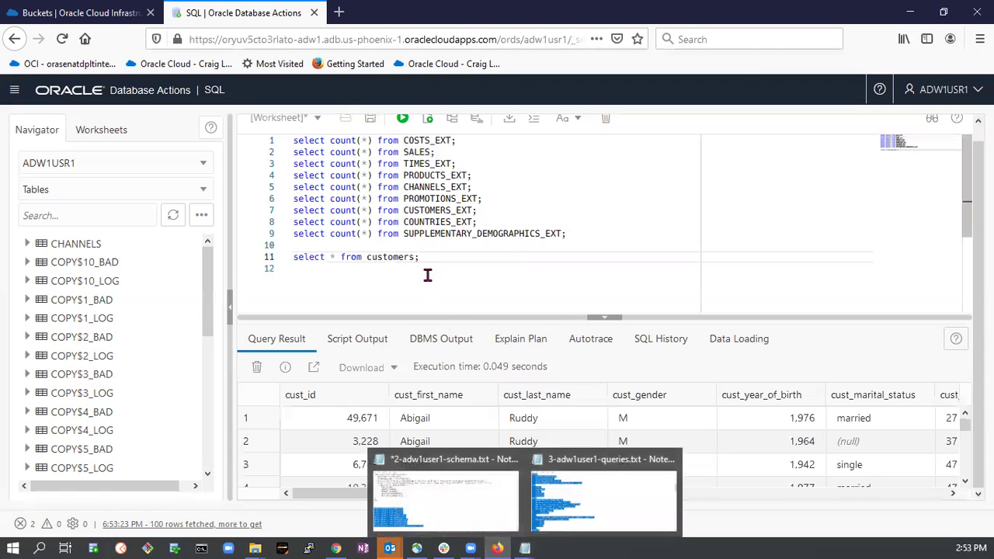
Copy Query 1's ROLLUP sales query from 3-adw1user1-queries.txt over the worksheet contents.
left_click(527, 543)
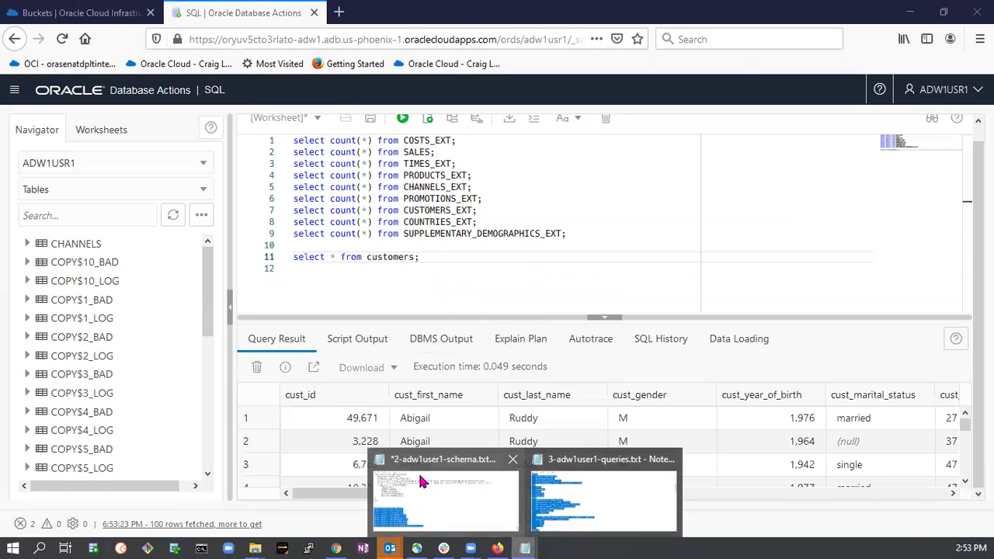
left_click(418, 472)
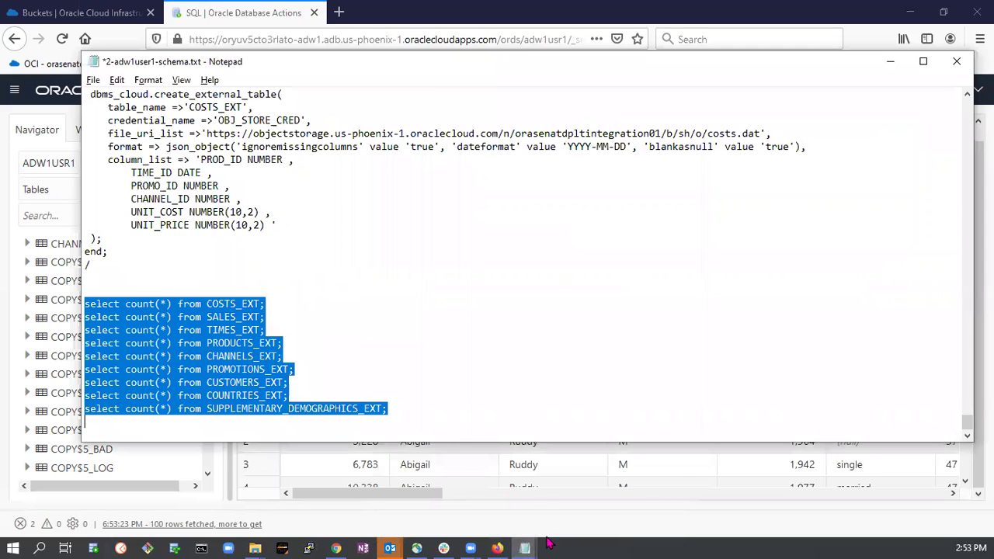
mouse_move(525, 548)
left_click(513, 392)
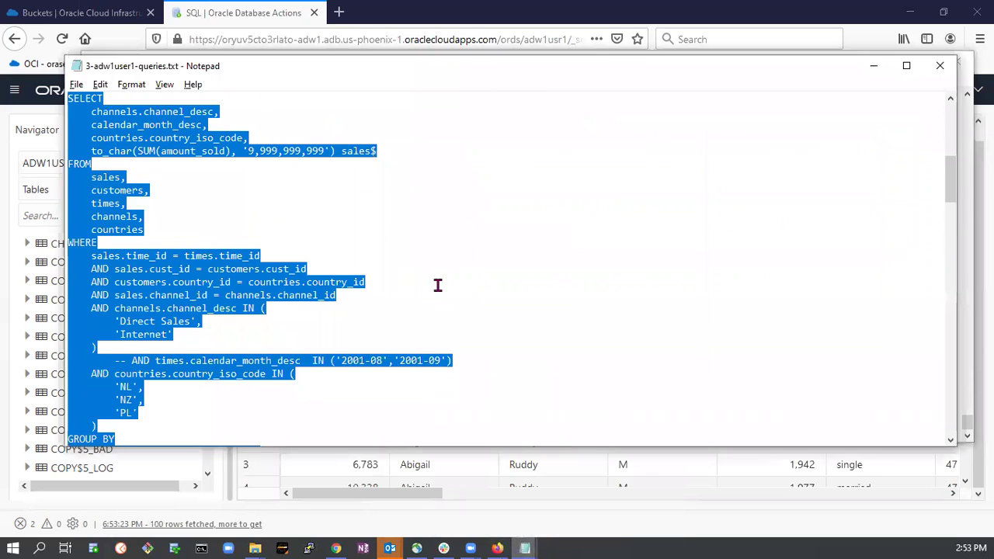
scroll(437, 285, "up", 10)
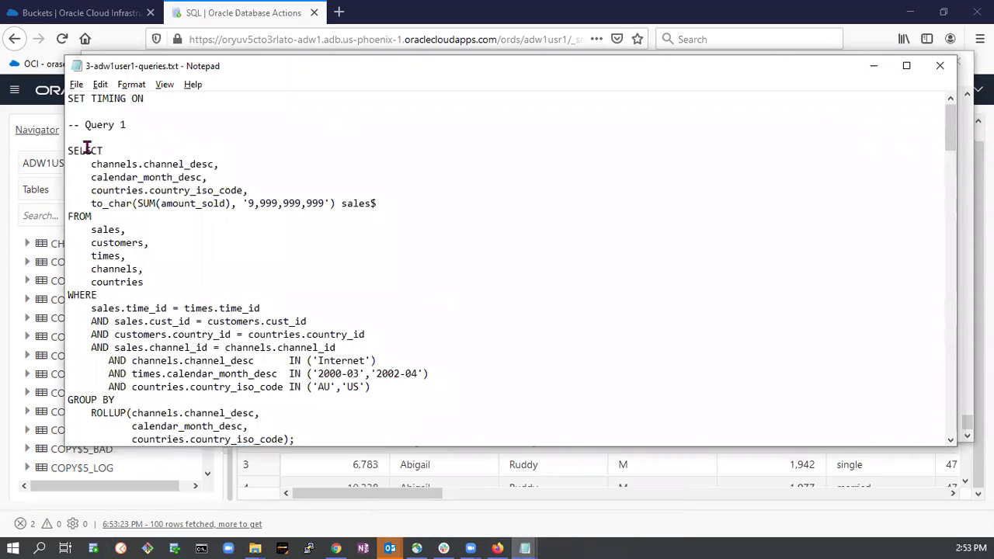
left_click_drag(65, 150, 399, 264)
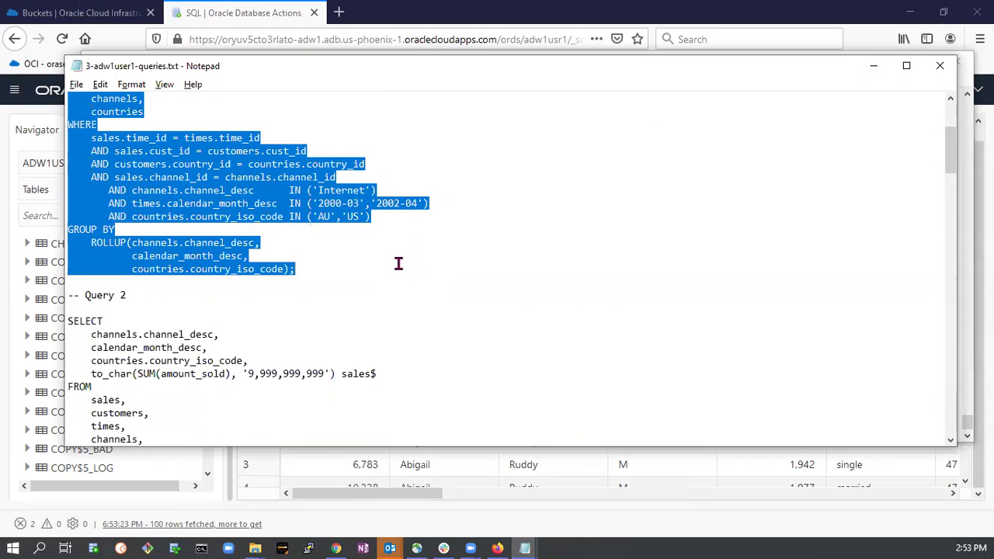
left_click(220, 12)
left_click(577, 220)
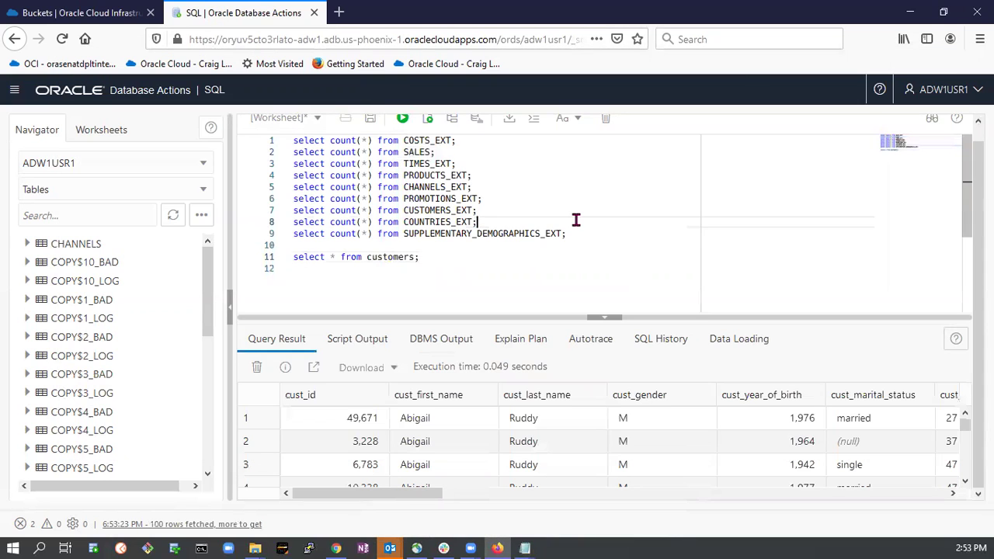
key("ctrl+a")
key("ctrl+v")
scroll(559, 231, "up", 5)
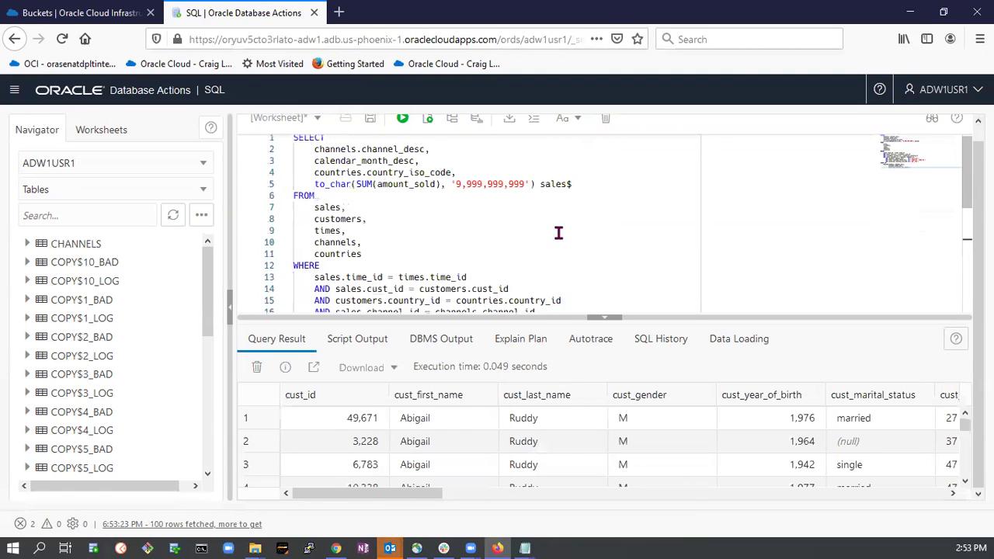
Run Query 1, returning 5 rows: AU 3,262, US 41,810, total 45,072.
left_click(403, 119)
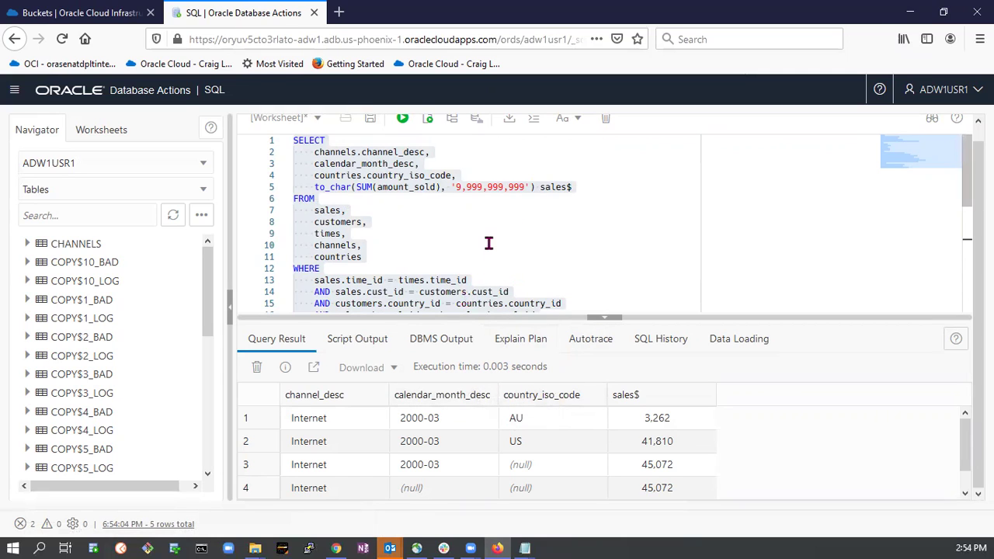
scroll(464, 247, "down", 1)
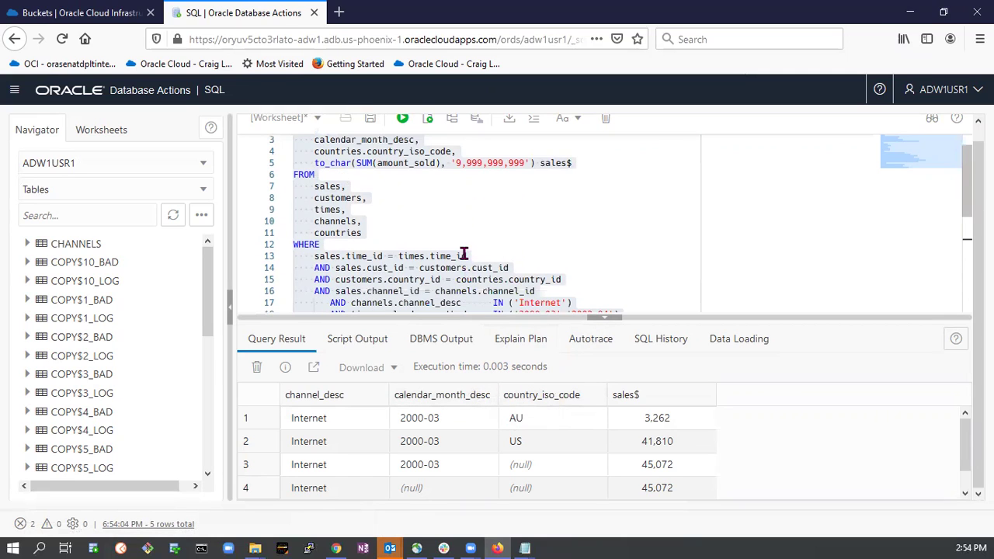
scroll(417, 226, "up", 1)
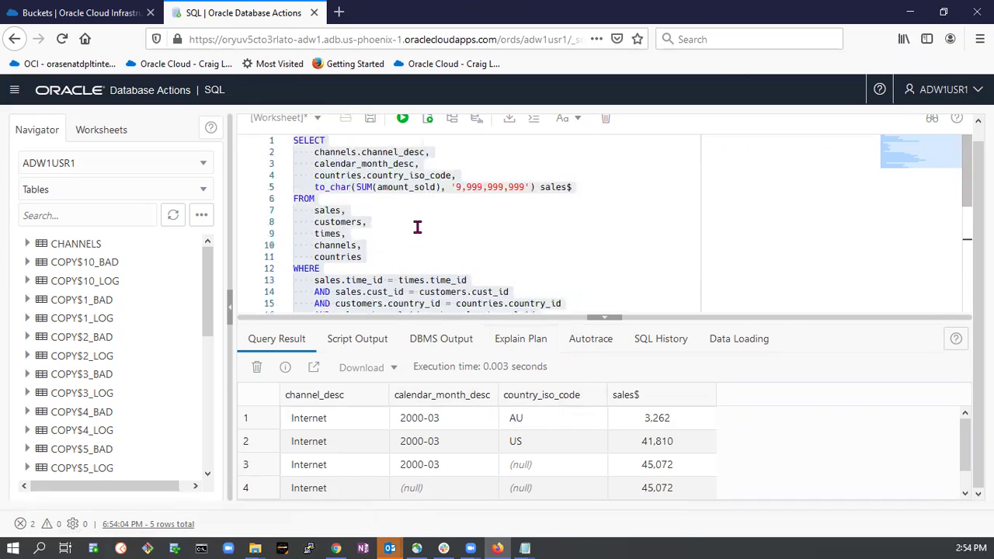
Review the query's FROM clause tables: sales, customers and times.
key("ctrl+a")
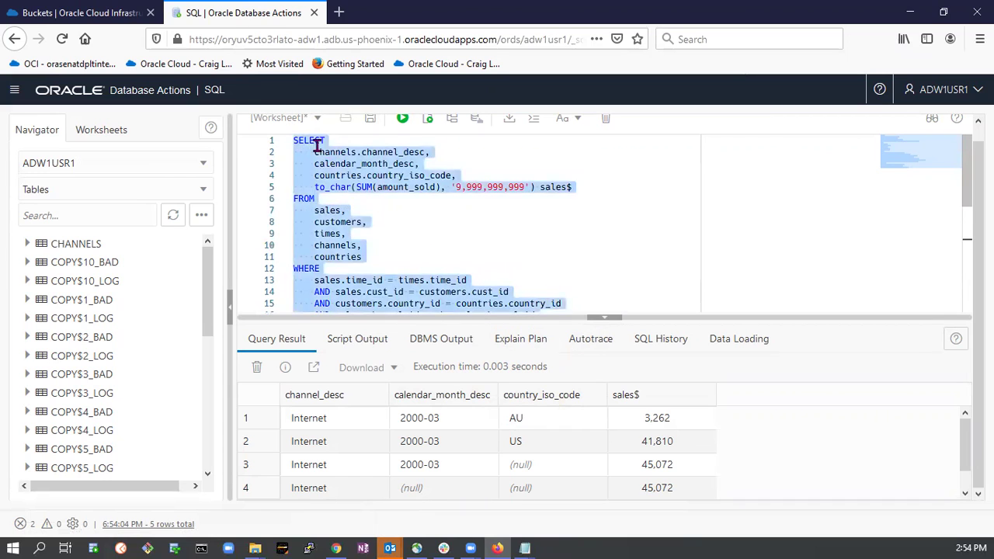
left_click(317, 146)
left_click(303, 210)
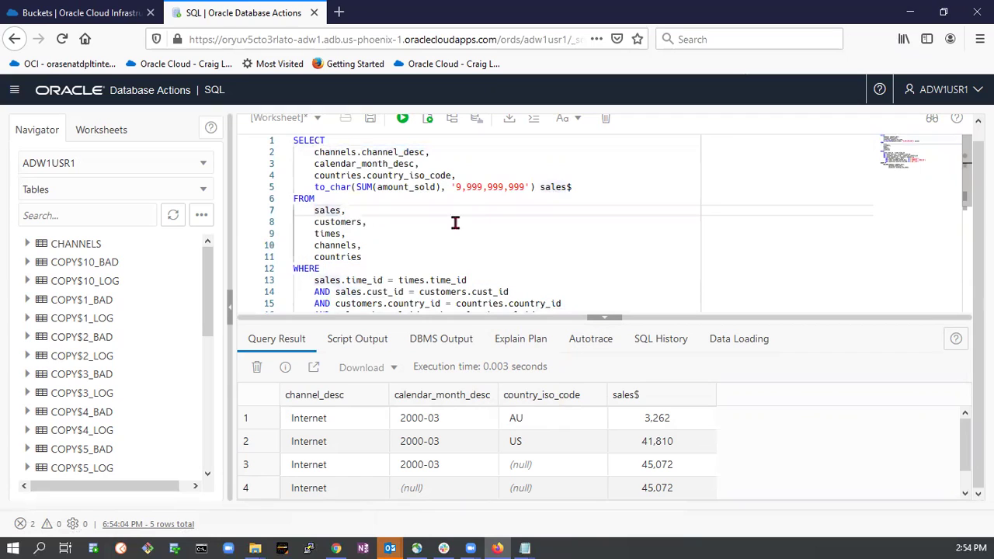
left_click(340, 223)
left_click(330, 234)
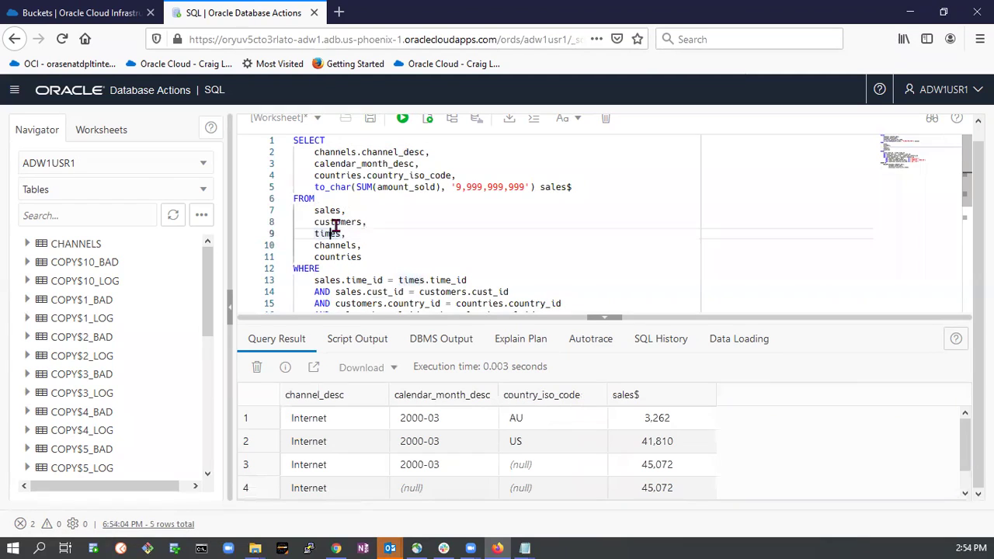
left_click(339, 210)
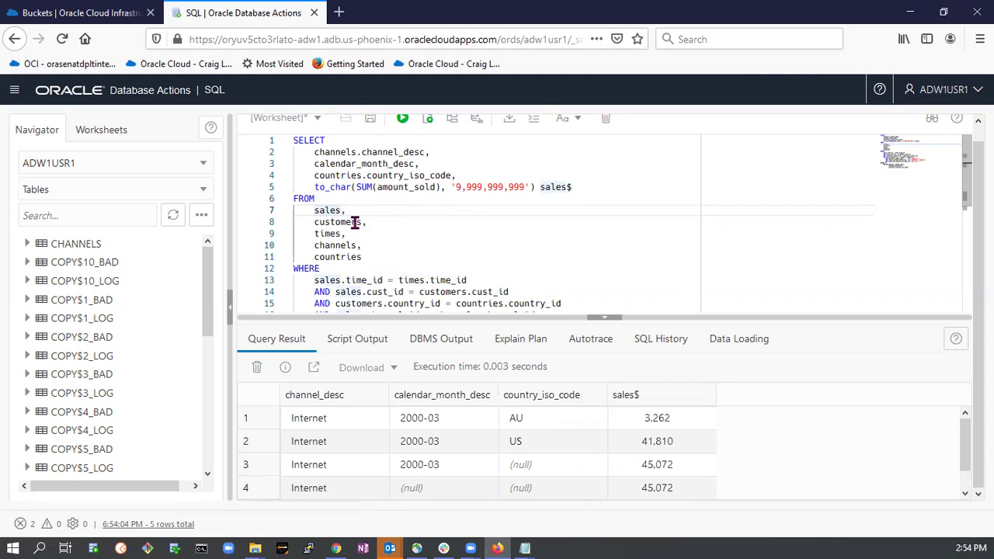
Change sales to sales_ext on line 7 and in the join conditions on lines 13, 14 and 16.
type("ext")
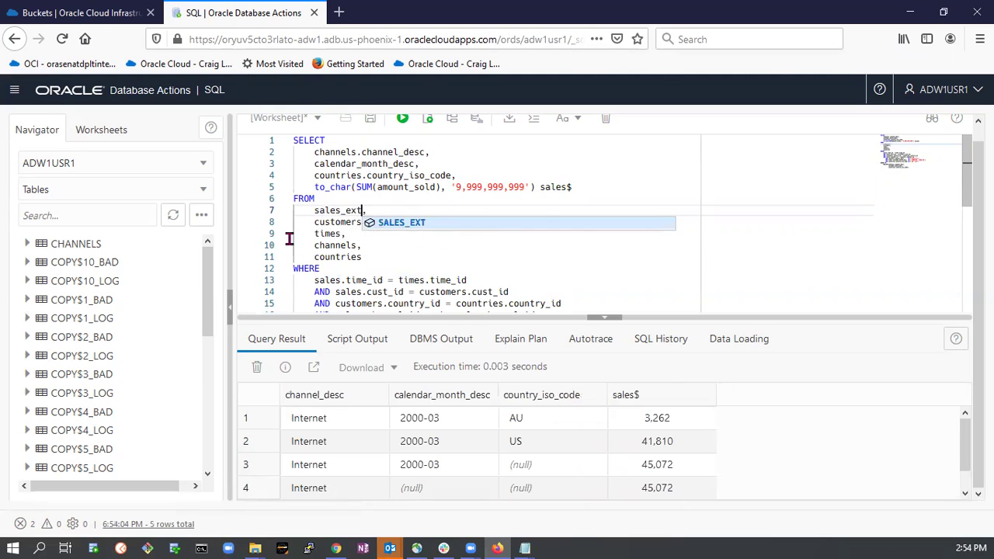
left_click(336, 225)
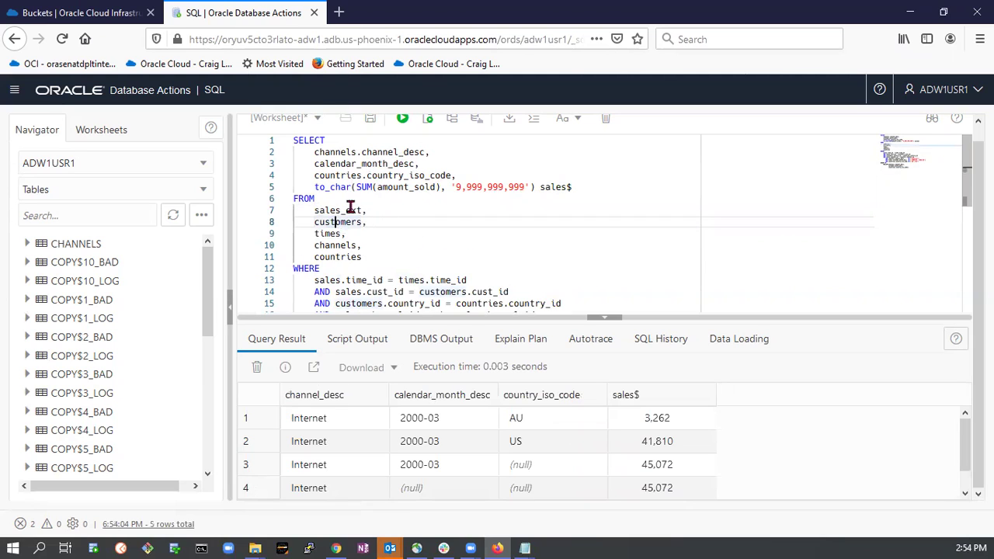
scroll(355, 260, "down", 1)
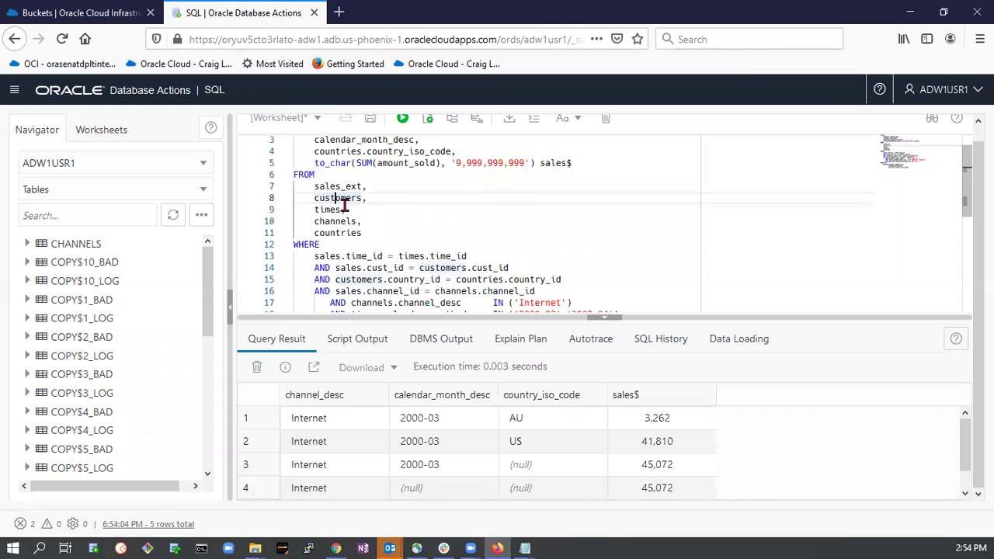
left_click(338, 257)
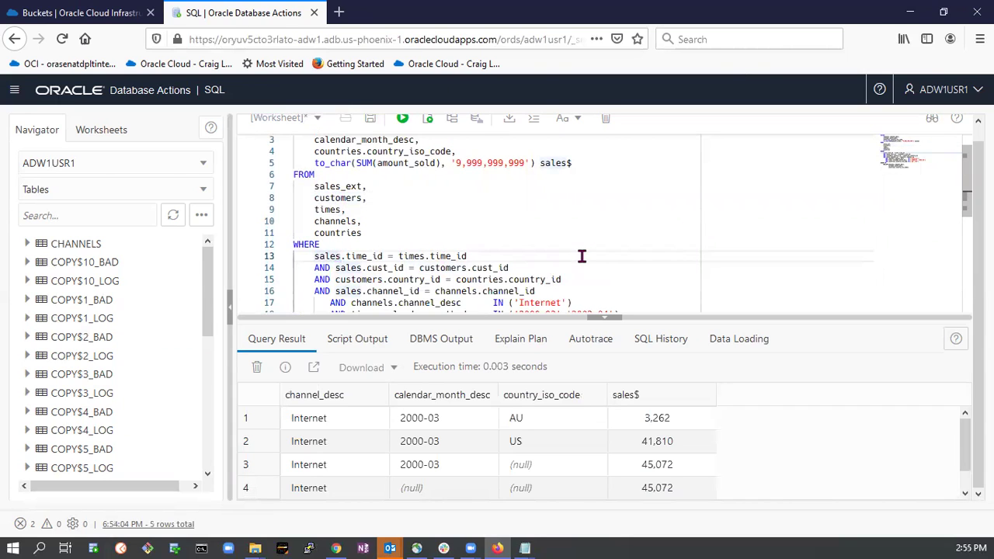
type("_ext")
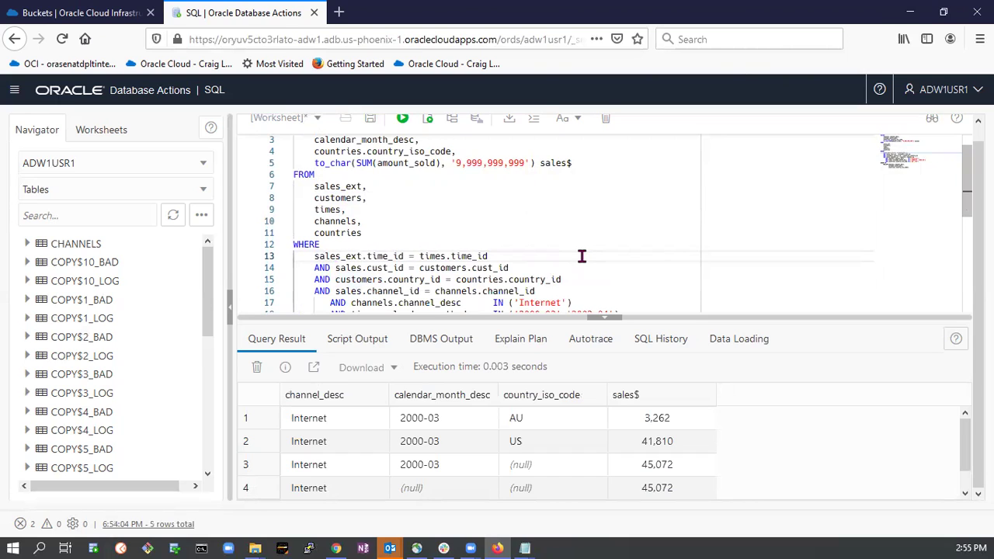
key("Down")
type("_ext")
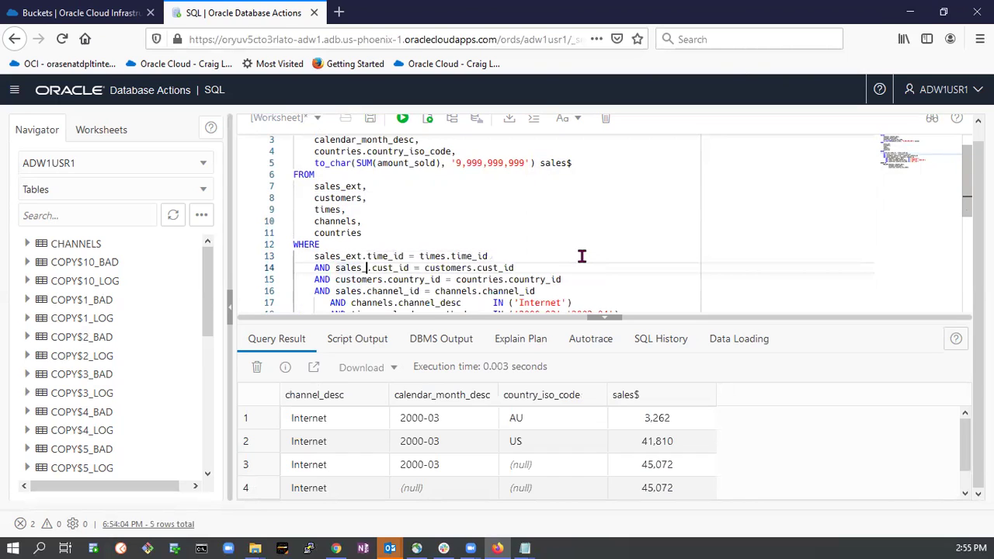
scroll(558, 263, "down", 1)
scroll(559, 263, "down", 1)
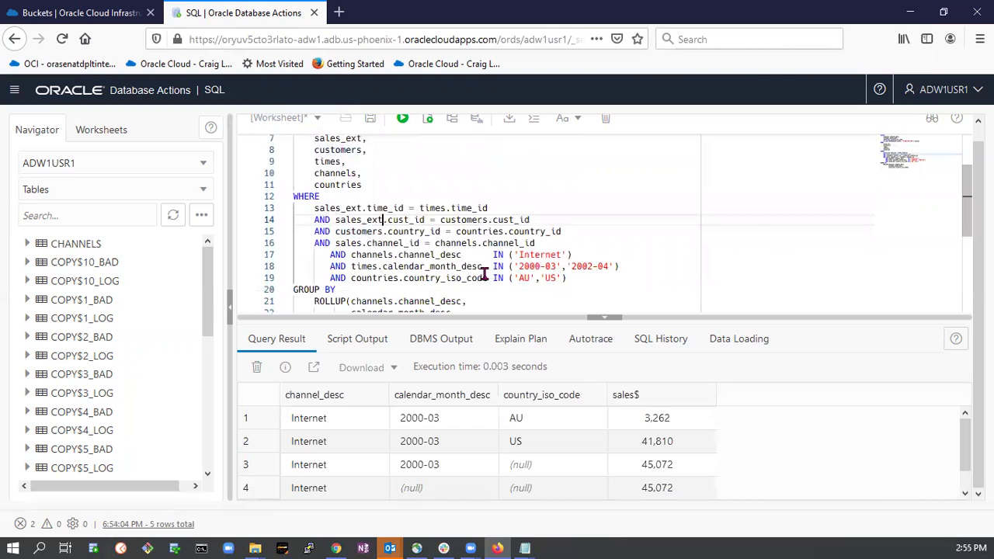
left_click(361, 244)
type("_ext")
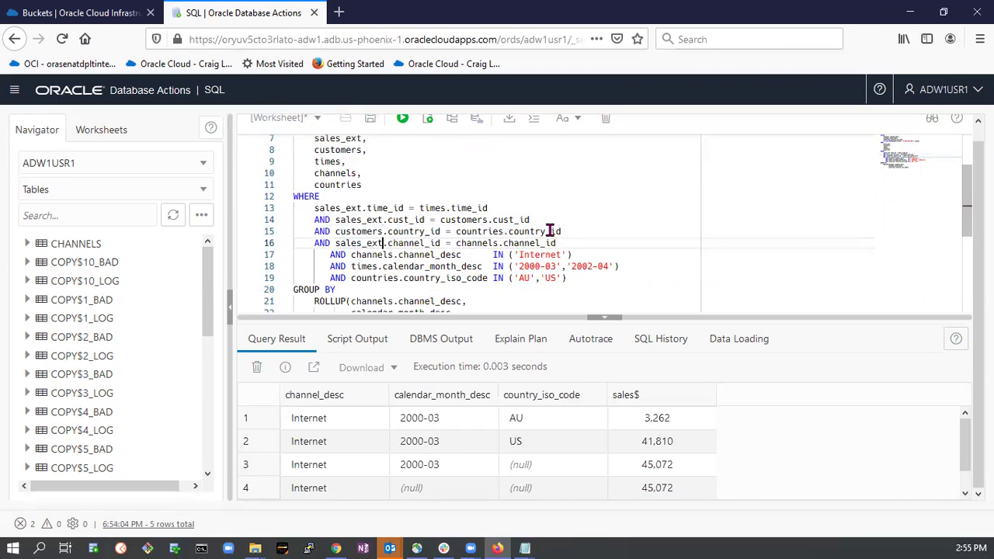
scroll(425, 268, "down", 2)
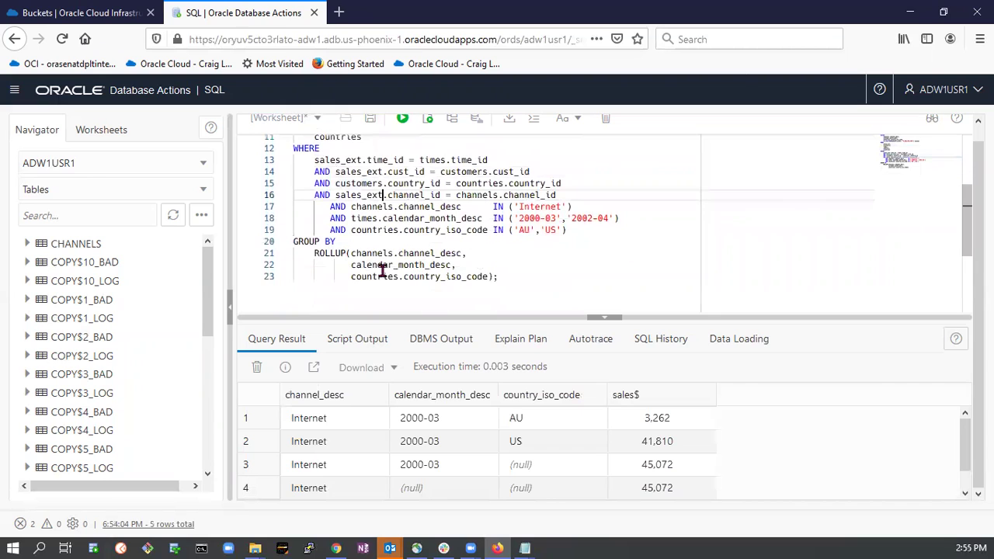
scroll(391, 279, "up", 3)
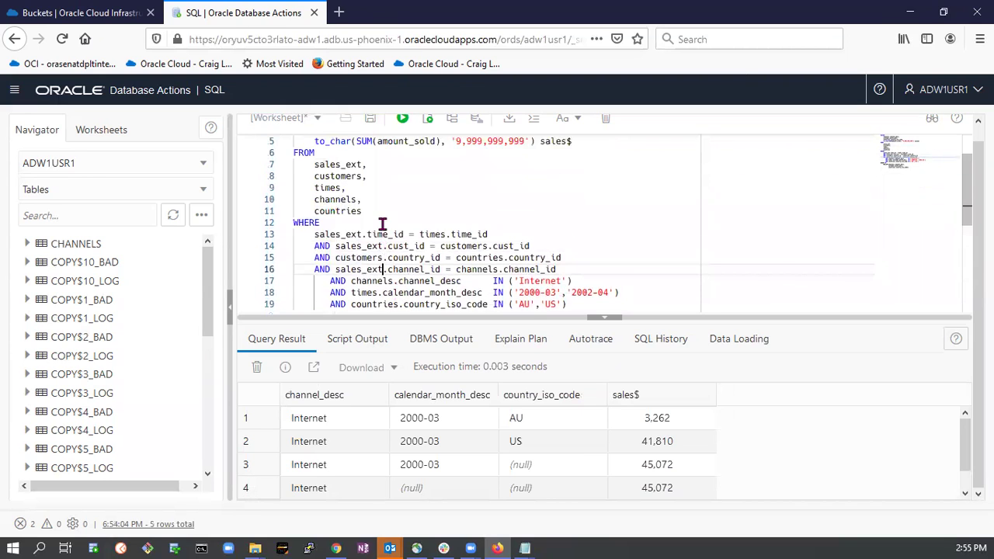
scroll(382, 224, "up", 1)
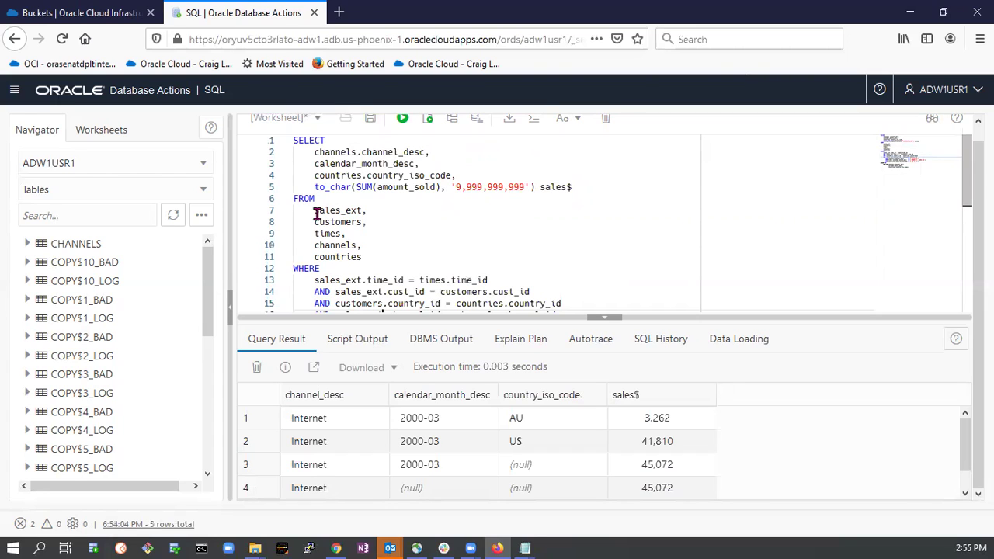
Review the FROM clause: sales_ext, customers, times, channels and countries.
left_click_drag(315, 210, 359, 211)
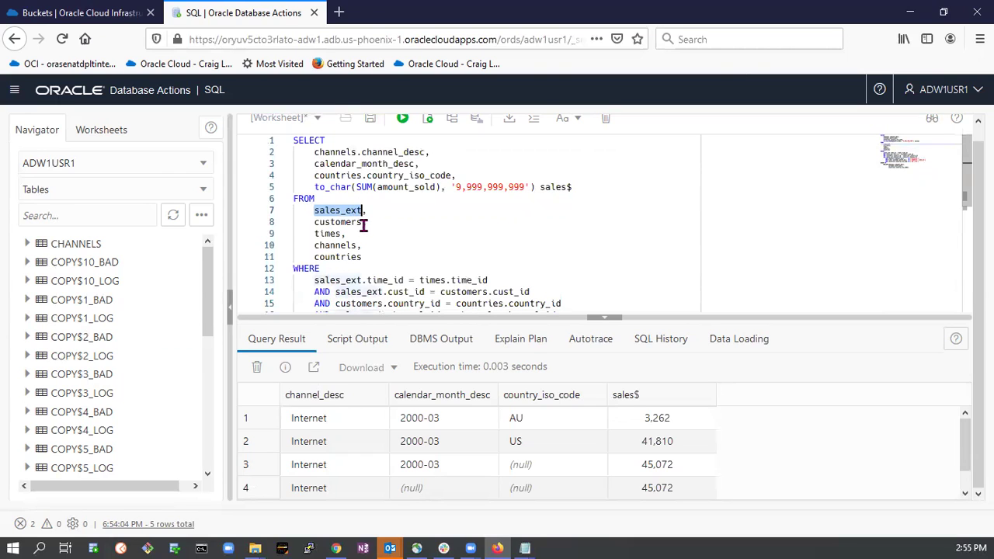
left_click(330, 222)
left_click(332, 233)
left_click(335, 247)
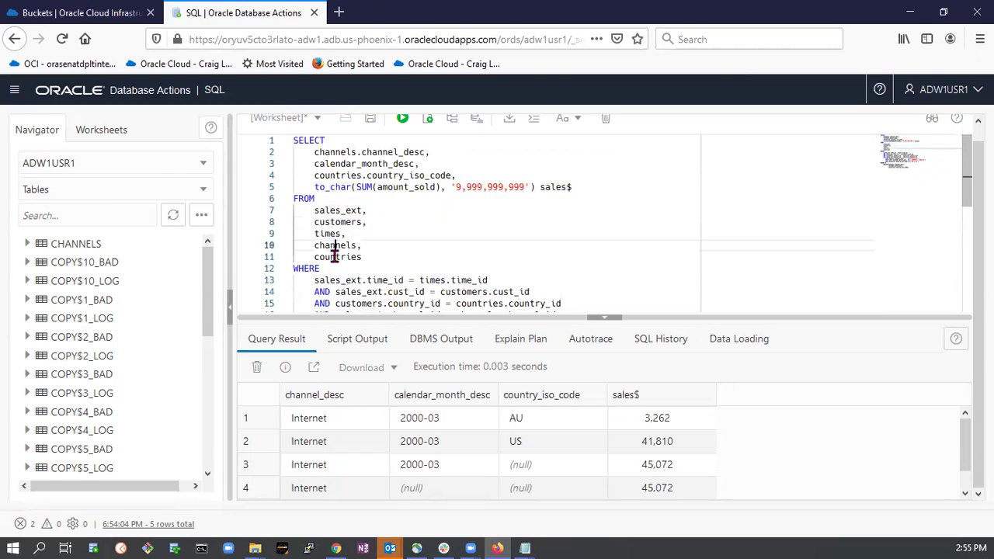
left_click(334, 258)
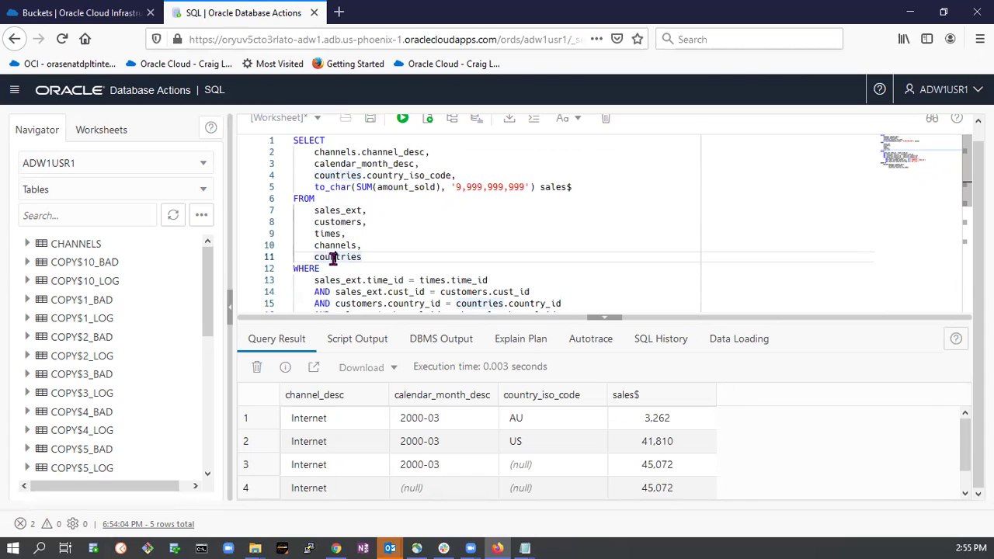
left_click(329, 210)
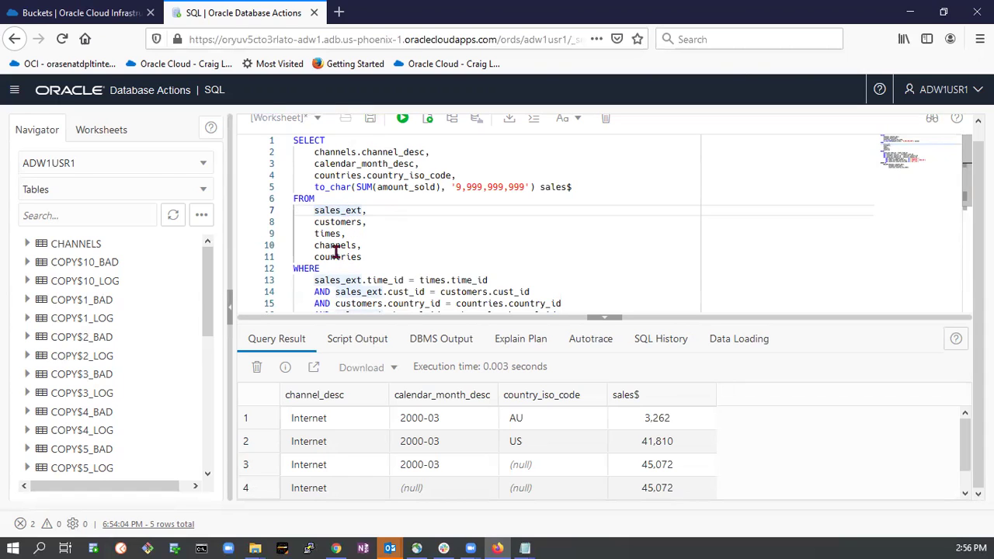
Review the cust_id and channel_id join conditions that now use sales_ext.
scroll(356, 291, "down", 1)
left_click(362, 243)
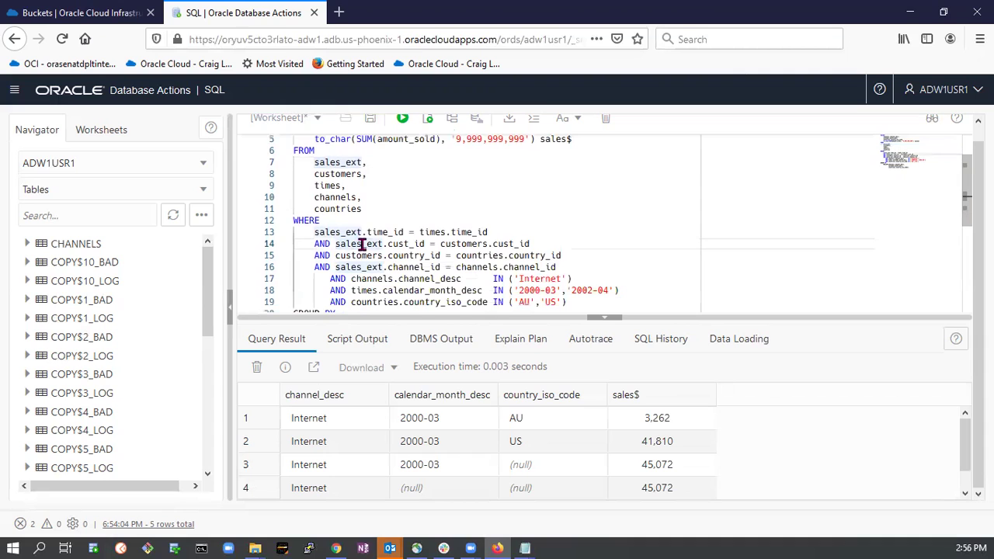
scroll(376, 268, "down", 1)
left_click(367, 243)
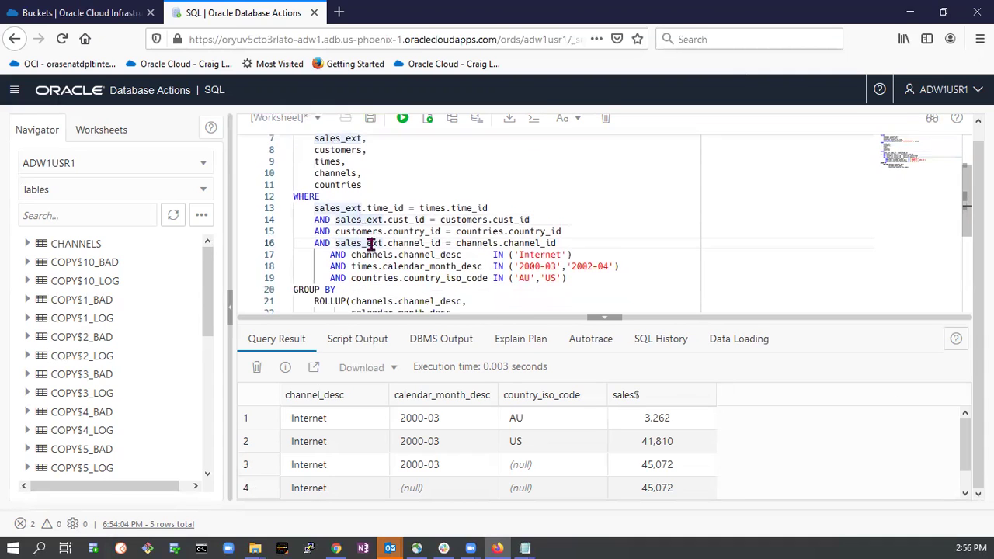
scroll(391, 261, "down", 2)
scroll(388, 258, "up", 2)
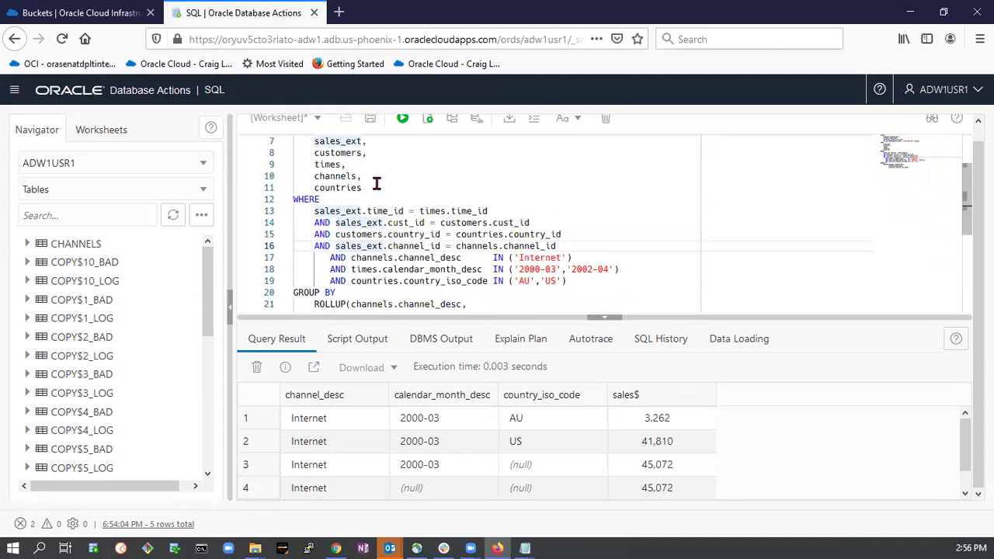
Rerun the whole sales_ext rollup query and scroll through its five result rows.
left_click(402, 118)
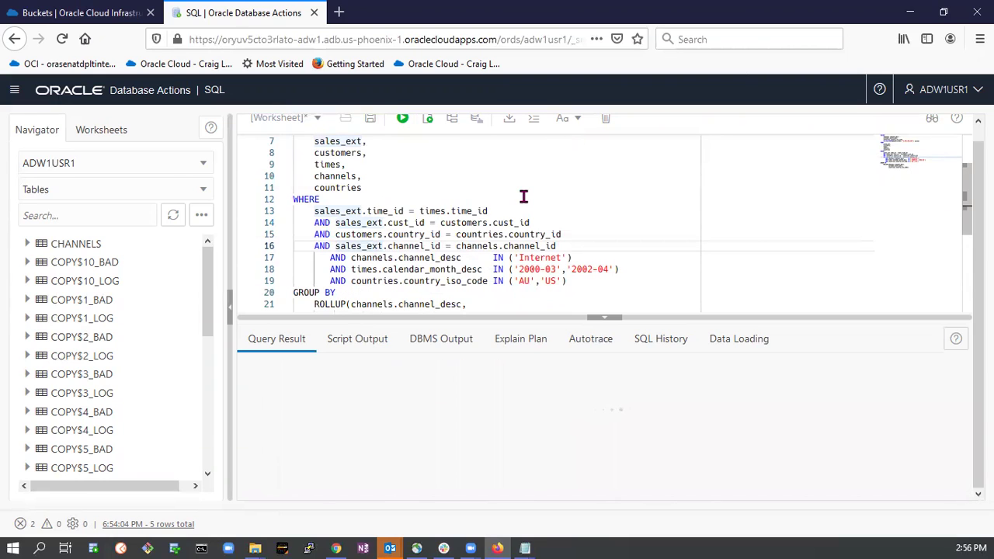
key("ctrl+a")
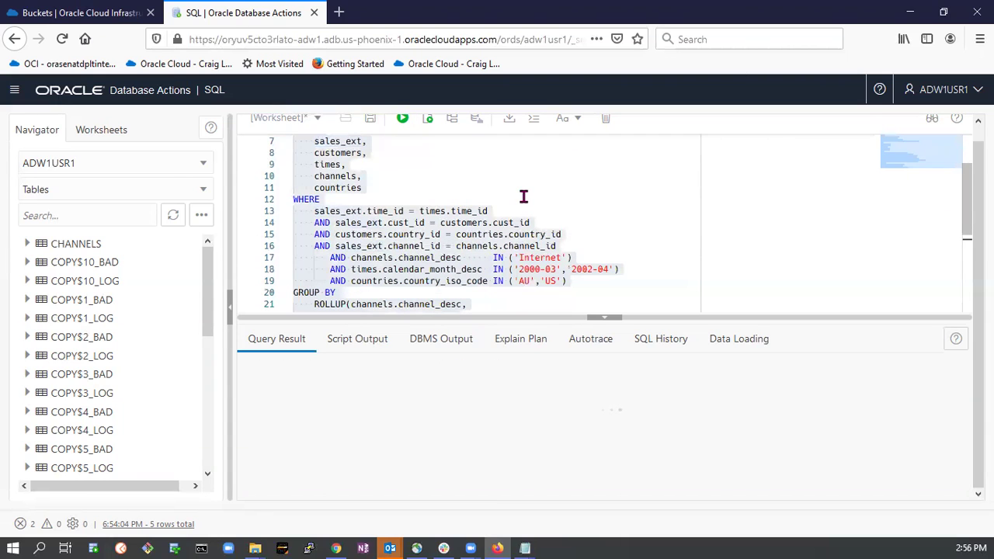
key("ctrl+Return")
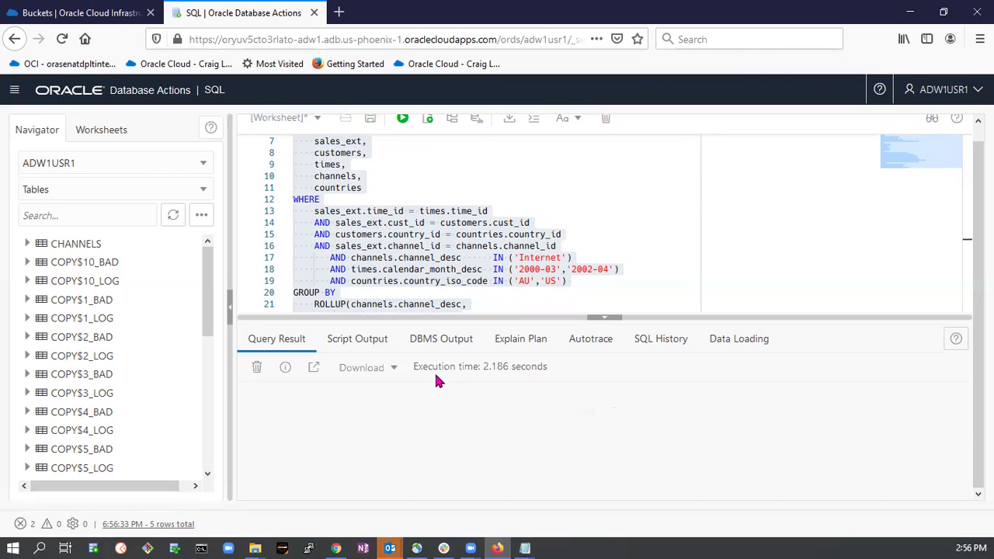
scroll(521, 418, "down", 1)
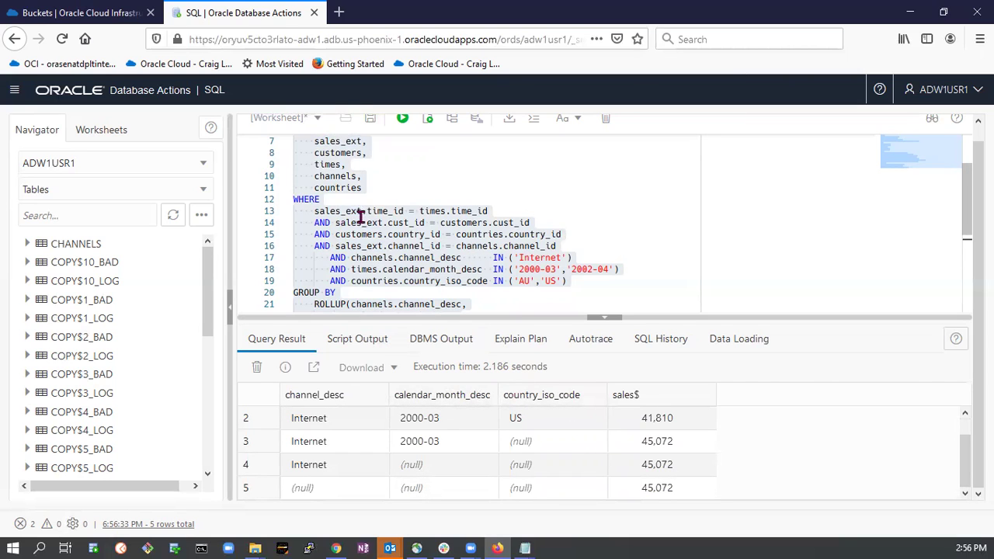
scroll(427, 257, "down", 1)
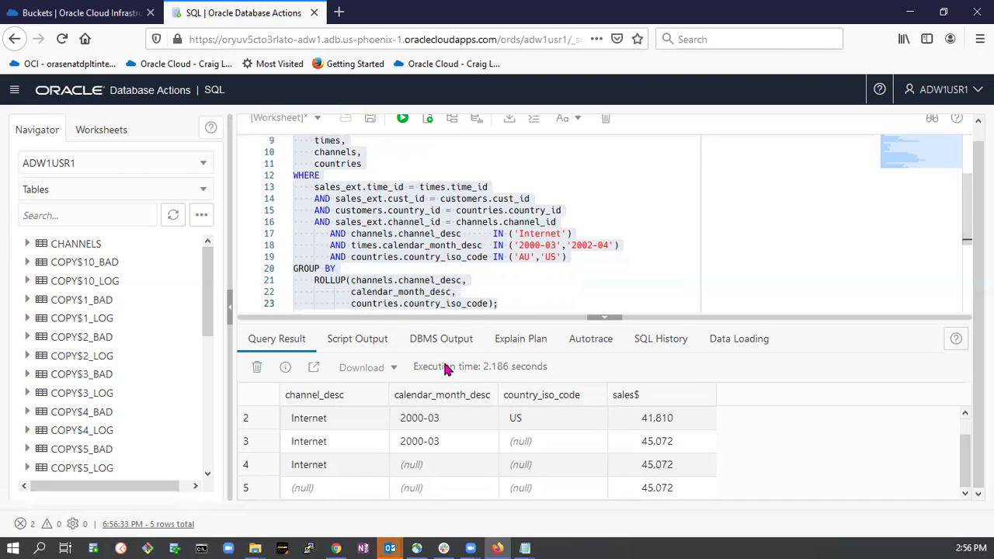
scroll(435, 250, "up", 3)
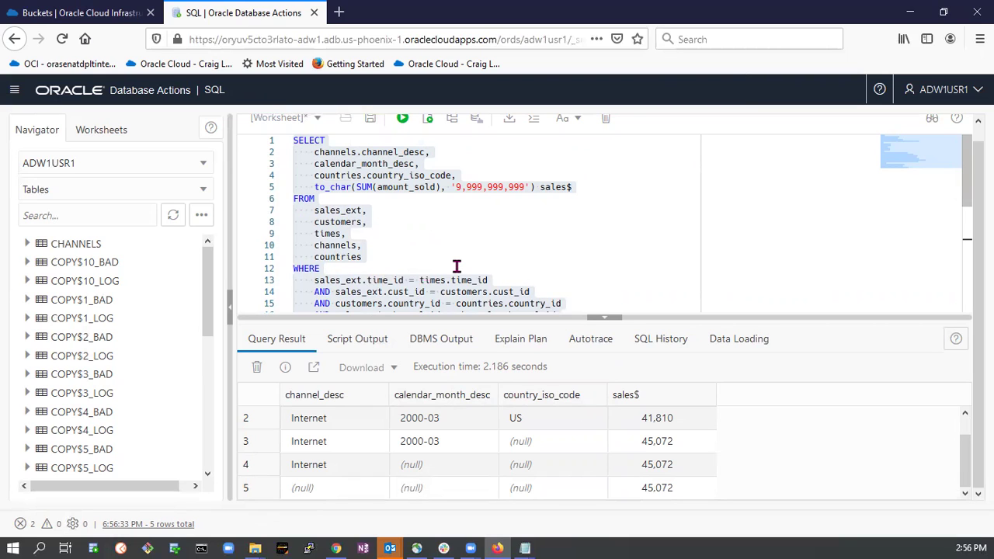
scroll(472, 267, "down", 2)
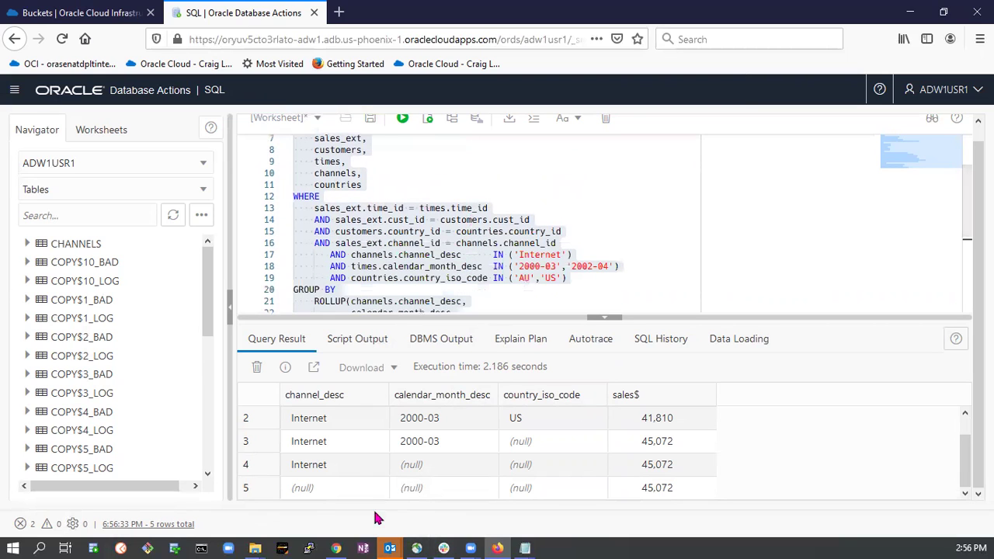
Open 4- bonus-SSB-queries.txt from the 21.9.3-ADW-Demo folder in Notepad.
mouse_move(257, 547)
left_click(174, 458)
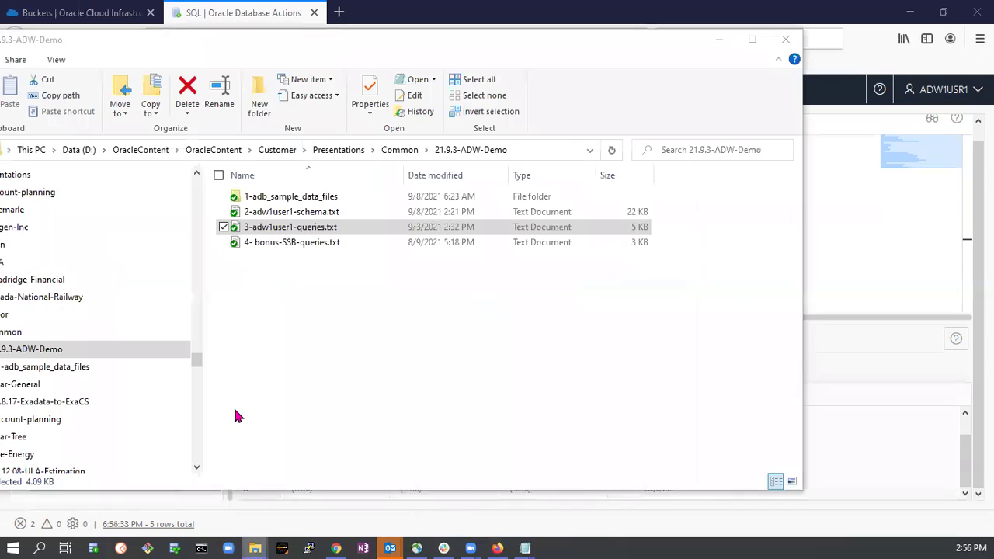
double_click(281, 243)
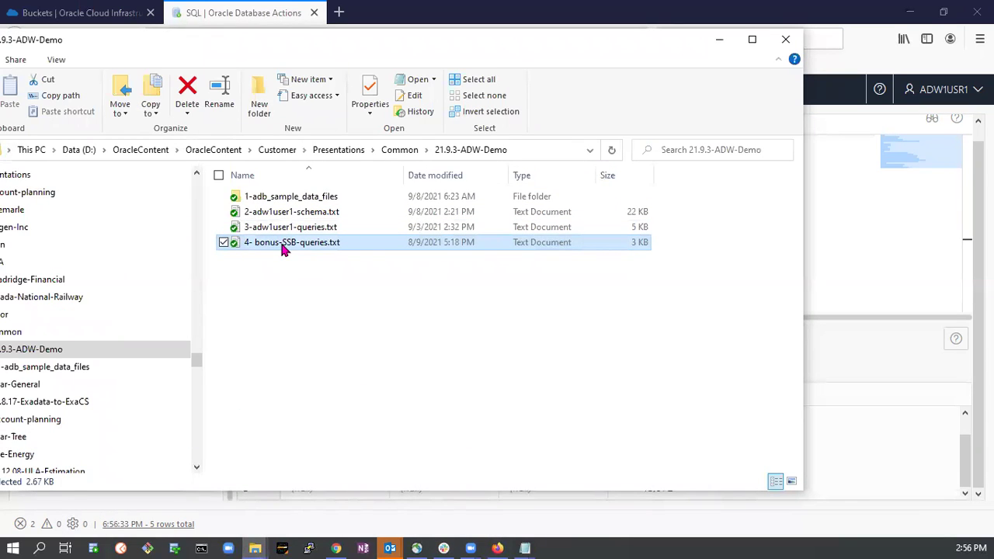
double_click(289, 245)
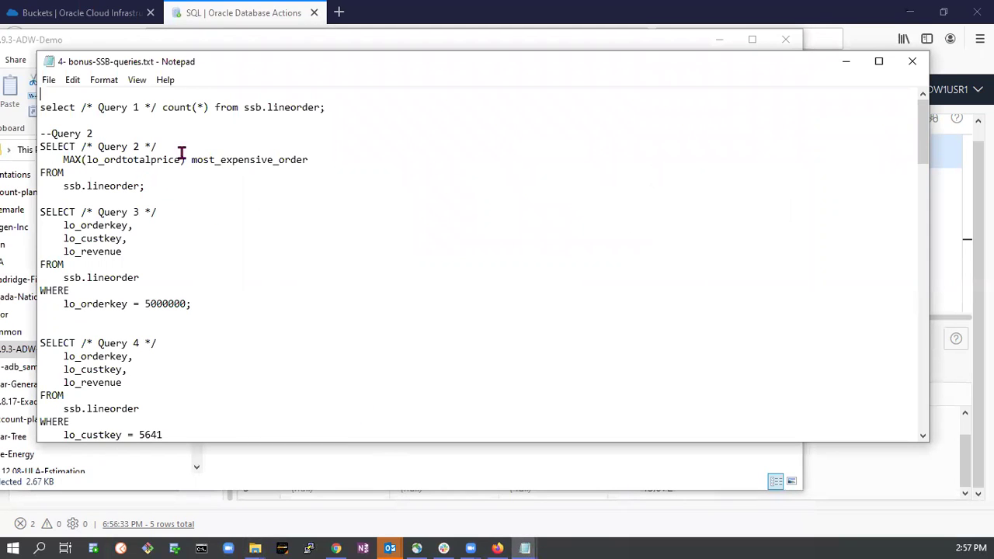
Select the Query 1 count(*) on ssb.lineorder line and go back to the SQL worksheet.
double_click(65, 186)
left_click_drag(349, 108, 18, 107)
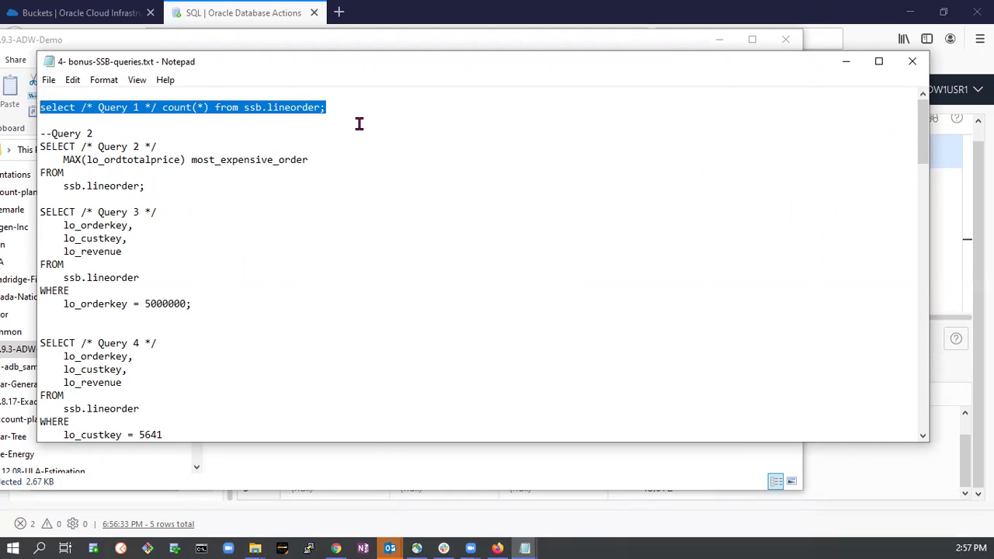
left_click(281, 122)
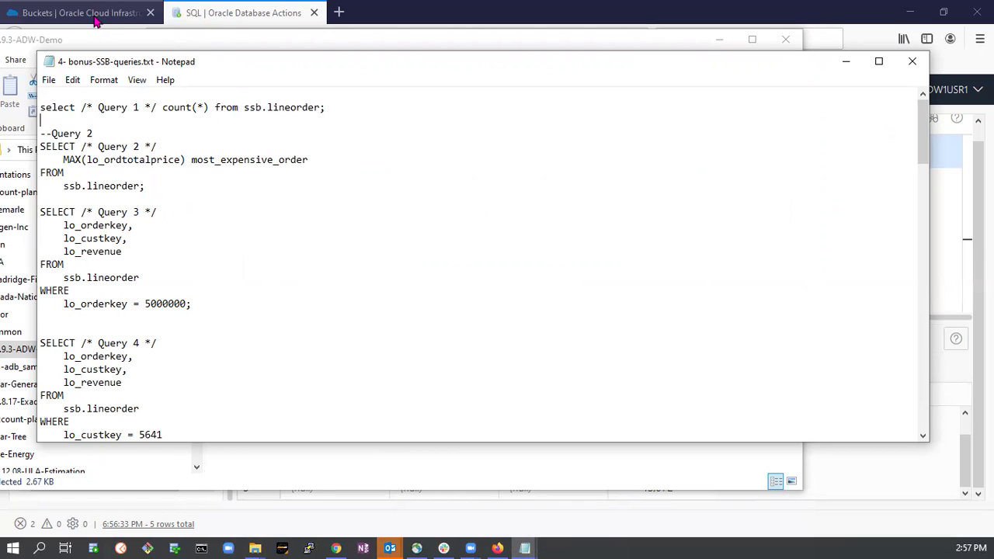
left_click_drag(326, 109, 23, 111)
key("ctrl+c")
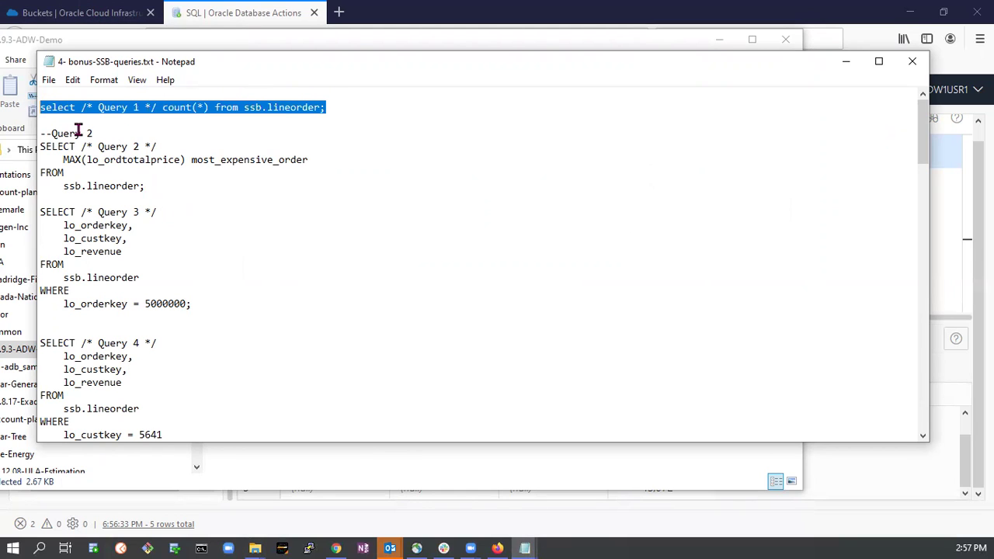
left_click(244, 12)
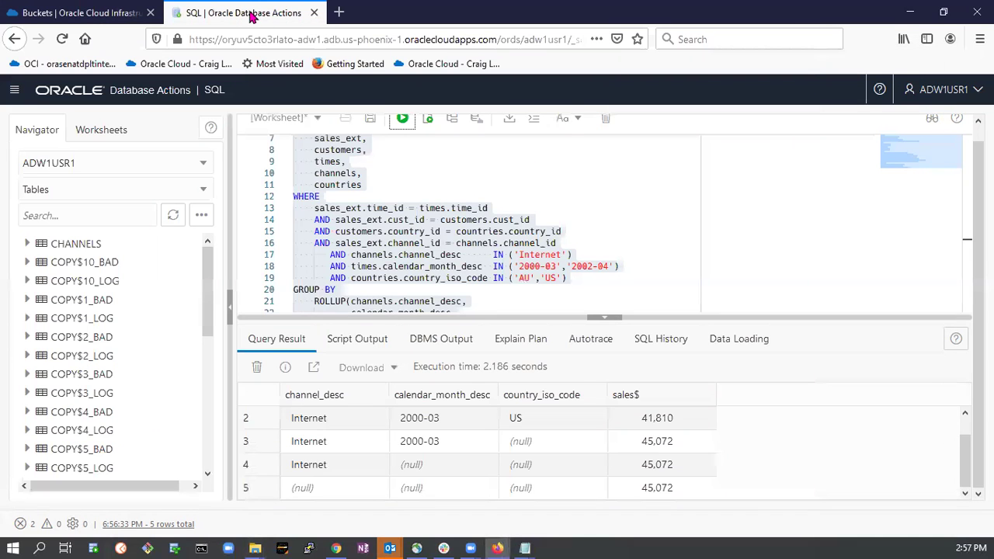
Replace the worksheet contents with the Query 1 ssb.lineorder count and run it.
left_click(687, 204)
key("ctrl+a")
key("ctrl+v")
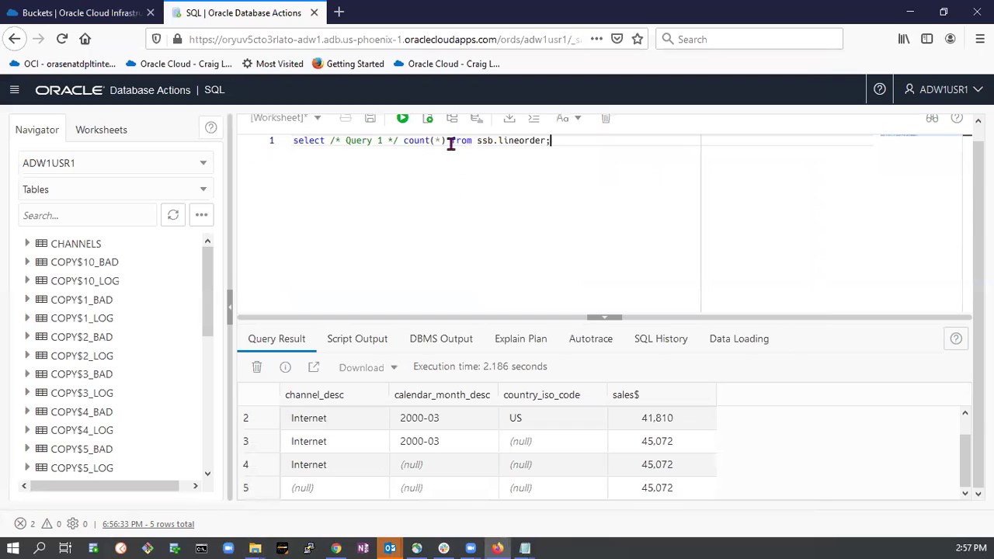
left_click_drag(477, 140, 495, 142)
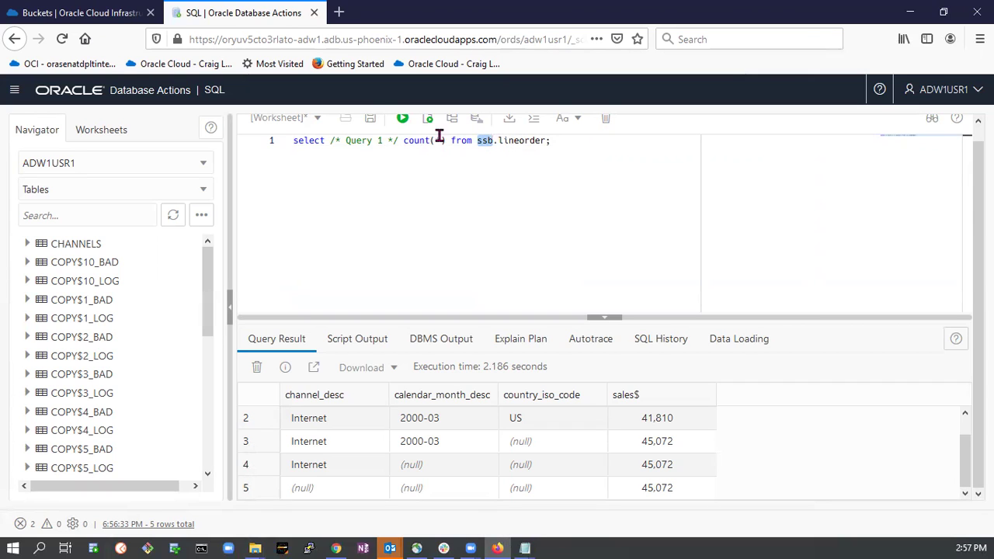
left_click(403, 119)
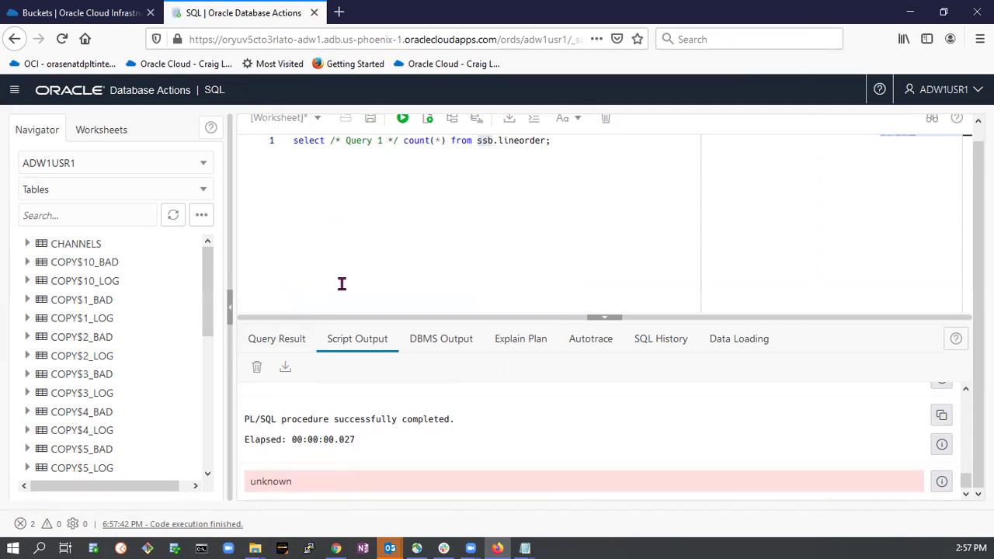
Clear the script output and run the selected Query 1, counting 5,999,989,709 rows.
left_click(258, 369)
left_click(369, 182)
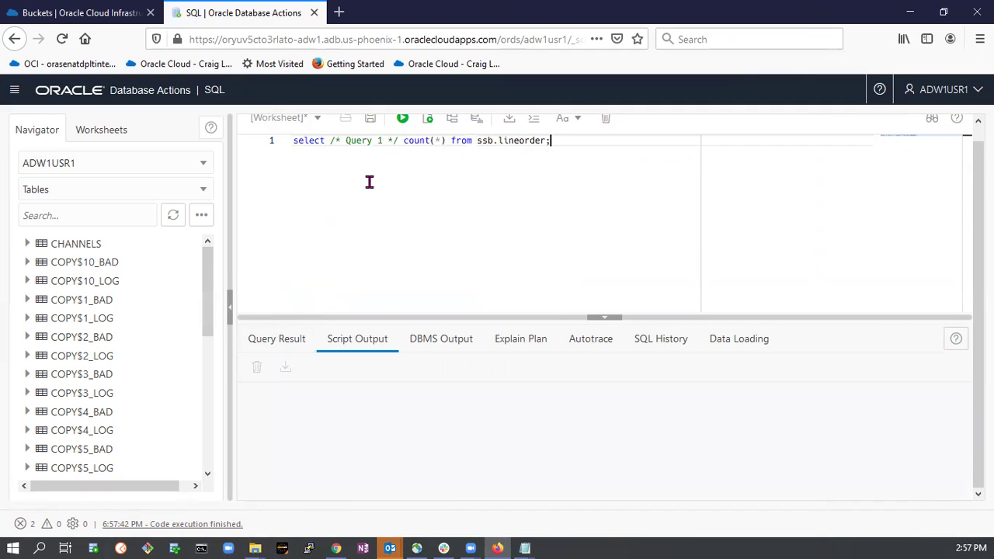
left_click_drag(544, 140, 294, 141)
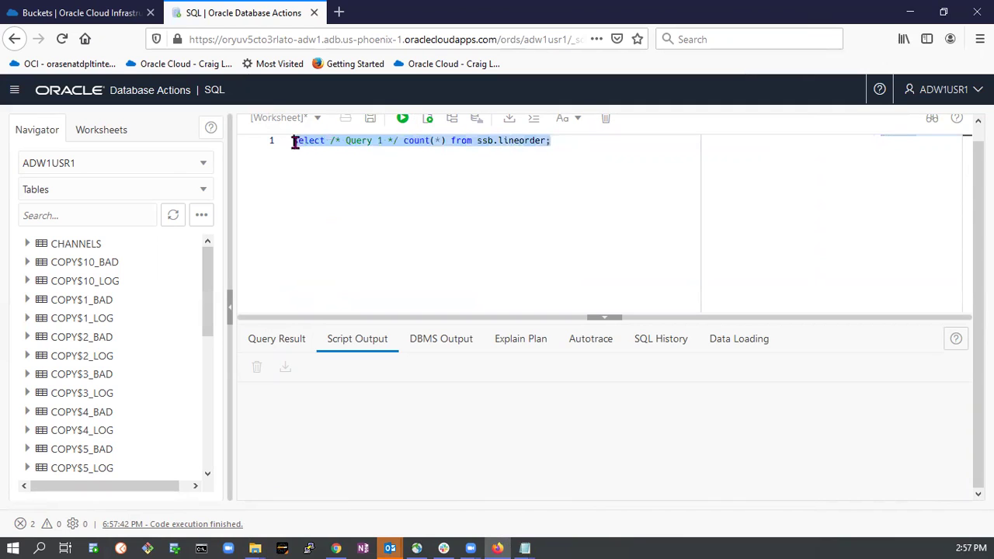
left_click(401, 120)
key("ctrl+Return")
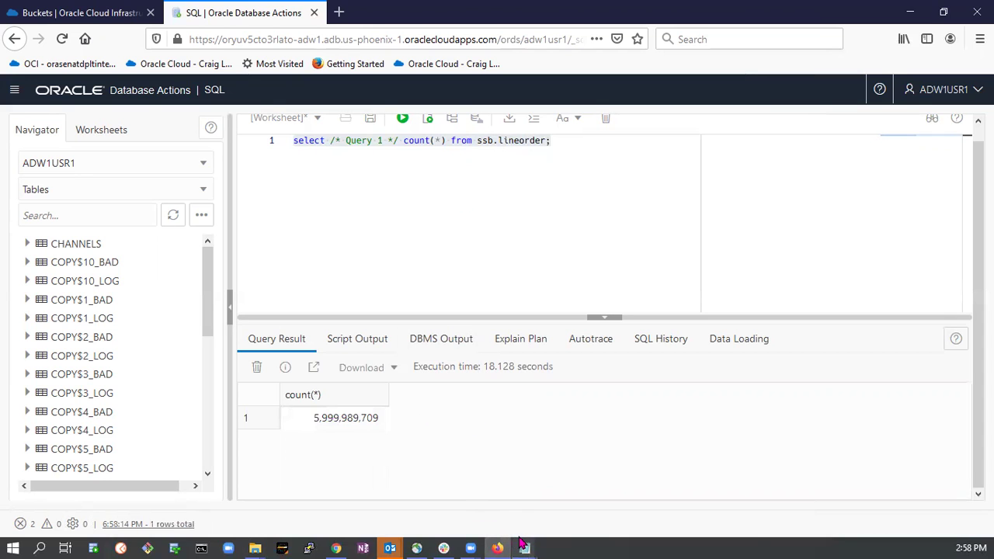
mouse_move(526, 547)
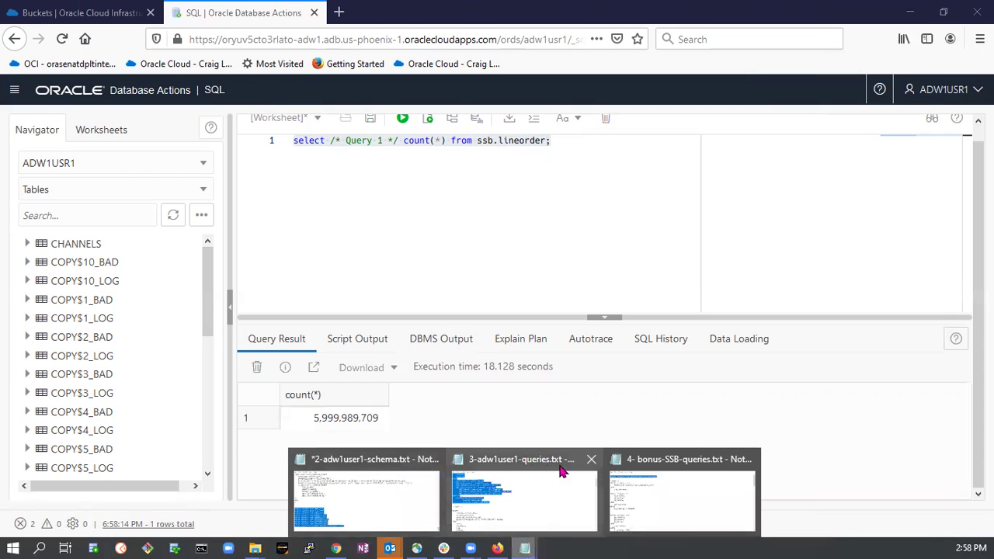
left_click(676, 482)
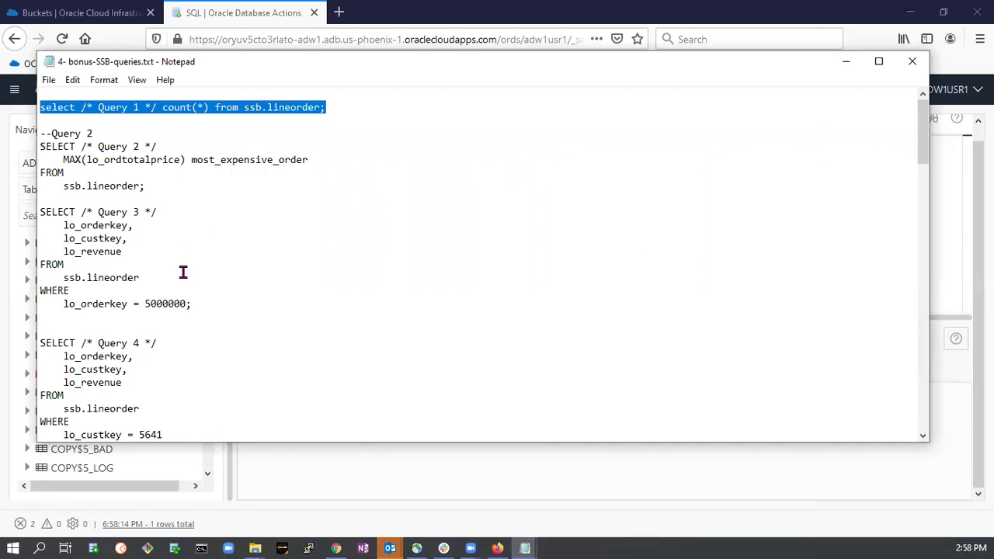
Copy the Query 2 MAX(lo_ordtotalprice) statement from Notepad over Query 1 in the worksheet.
scroll(160, 267, "down", 2)
scroll(160, 267, "up", 2)
left_click_drag(40, 147, 87, 160)
left_click(122, 160)
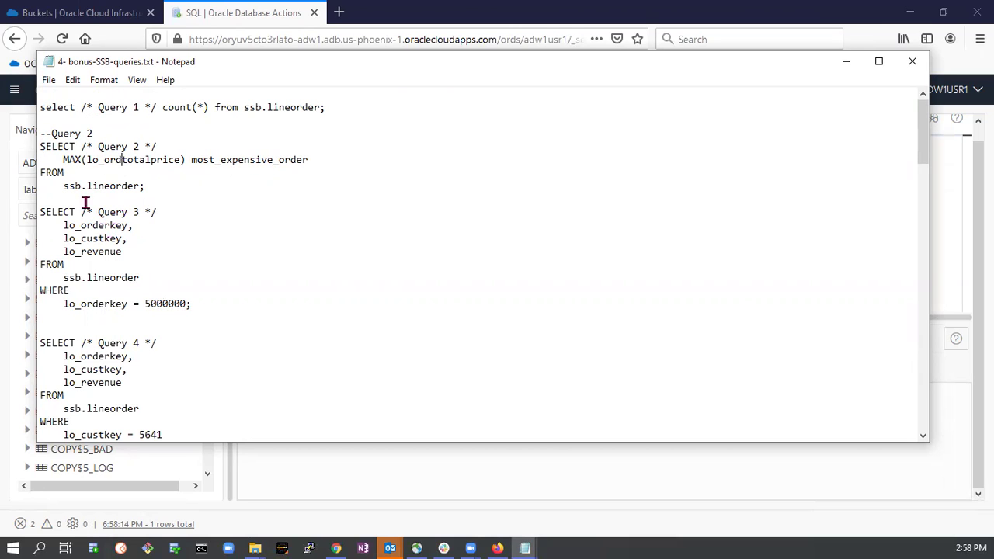
left_click_drag(40, 146, 178, 194)
key("ctrl+c")
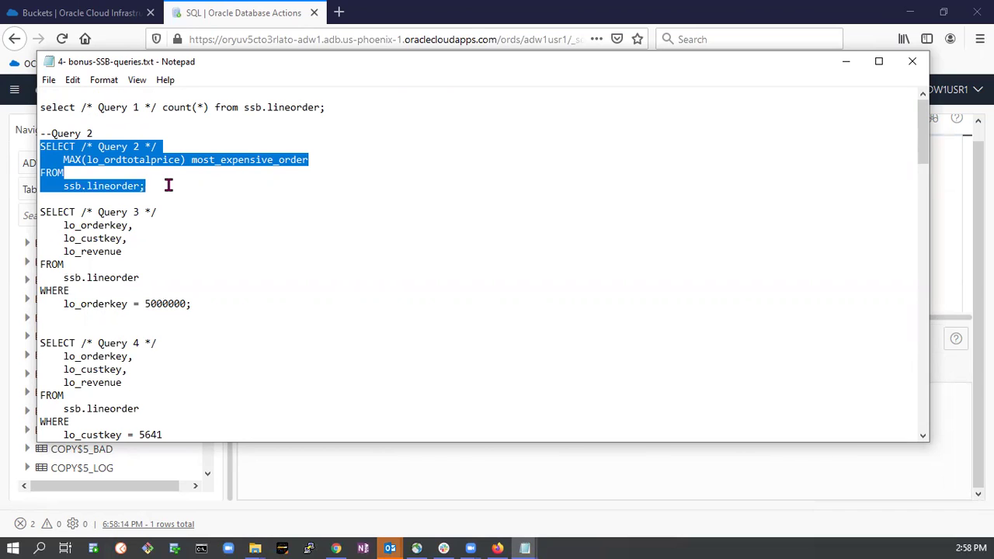
left_click(848, 62)
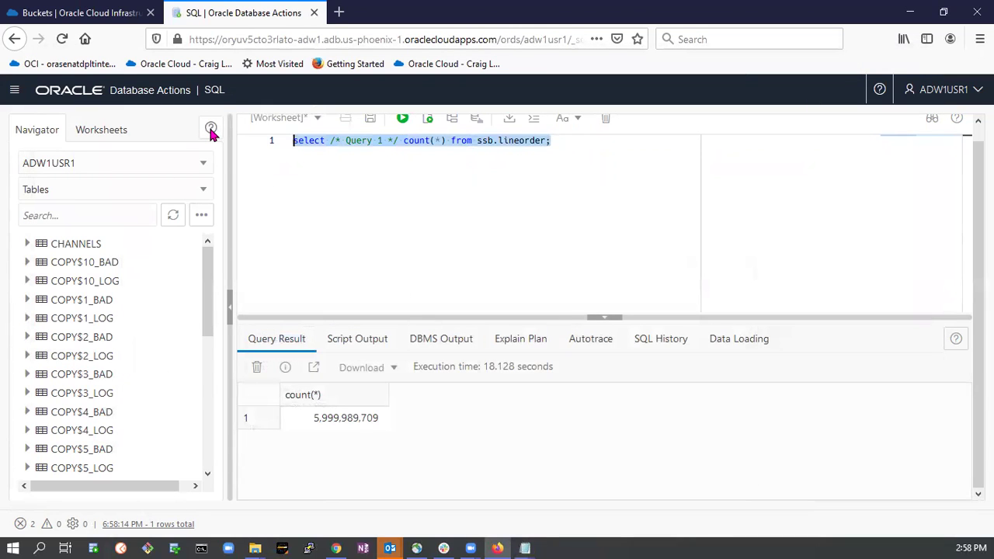
key("ctrl+v")
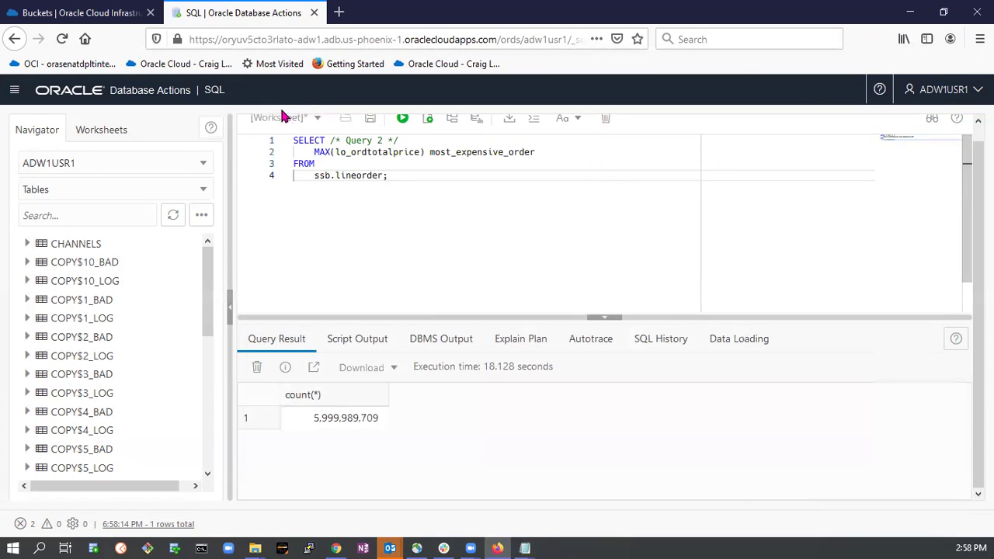
Run Query 2, returning 60,962,742 as most_expensive_order.
left_click(403, 118)
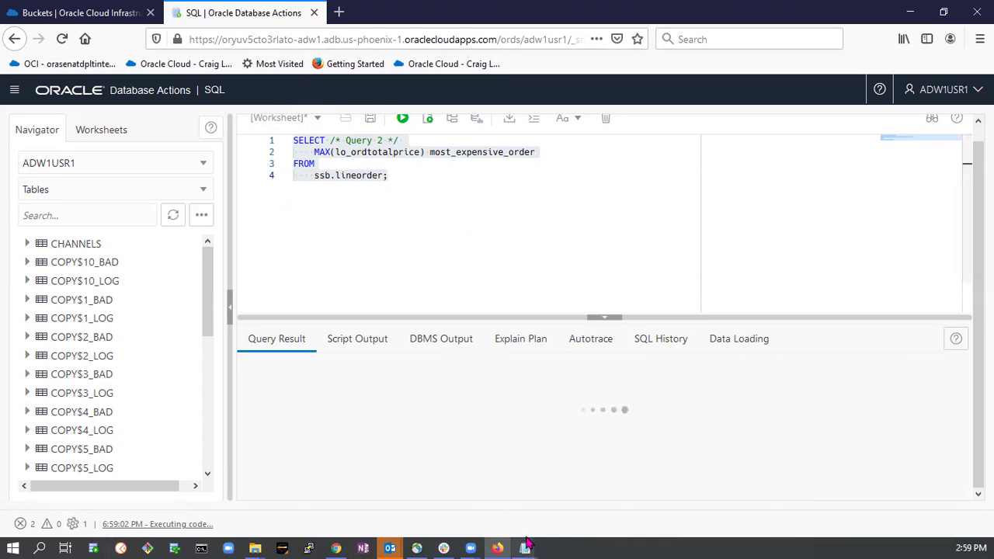
mouse_move(525, 548)
left_click(651, 459)
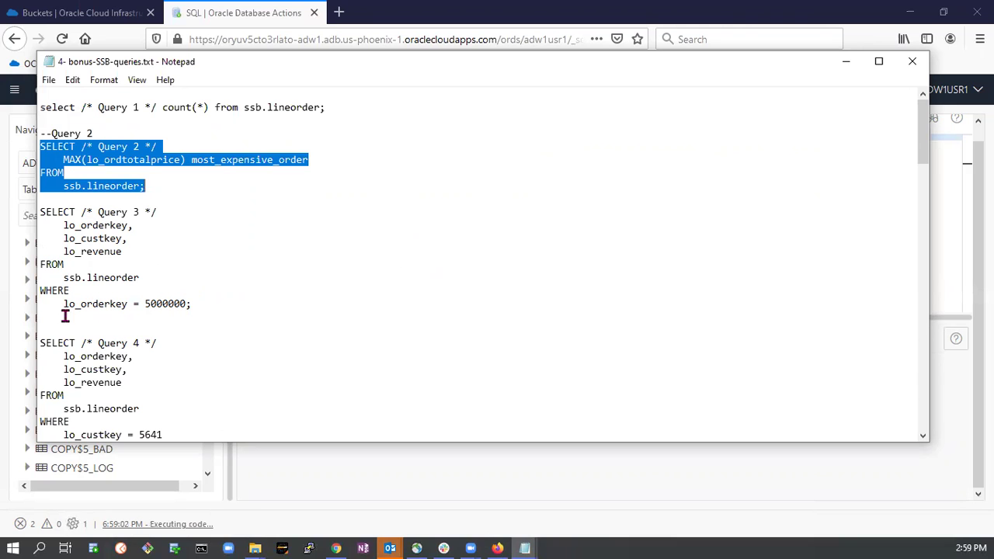
Copy Query 3's lo_orderkey = 5000000 lookup from Notepad over Query 2 in the worksheet.
left_click(37, 211)
left_click_drag(38, 211, 217, 305)
key("ctrl+c")
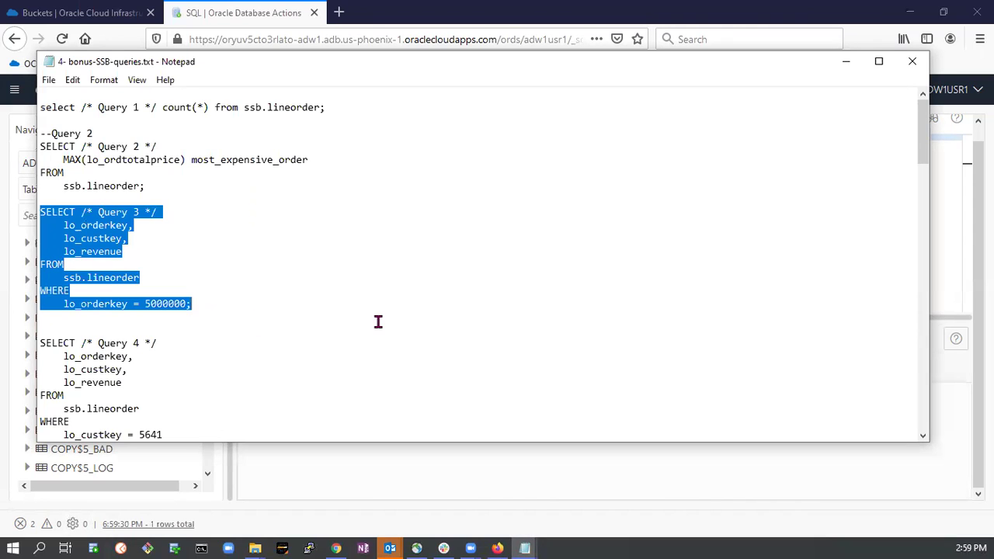
left_click(245, 14)
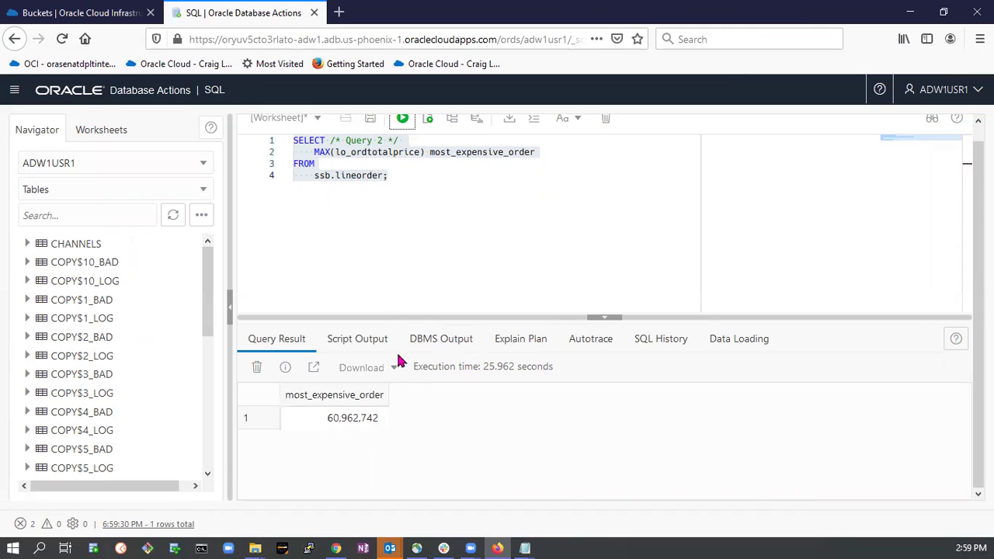
left_click_drag(399, 175, 268, 119)
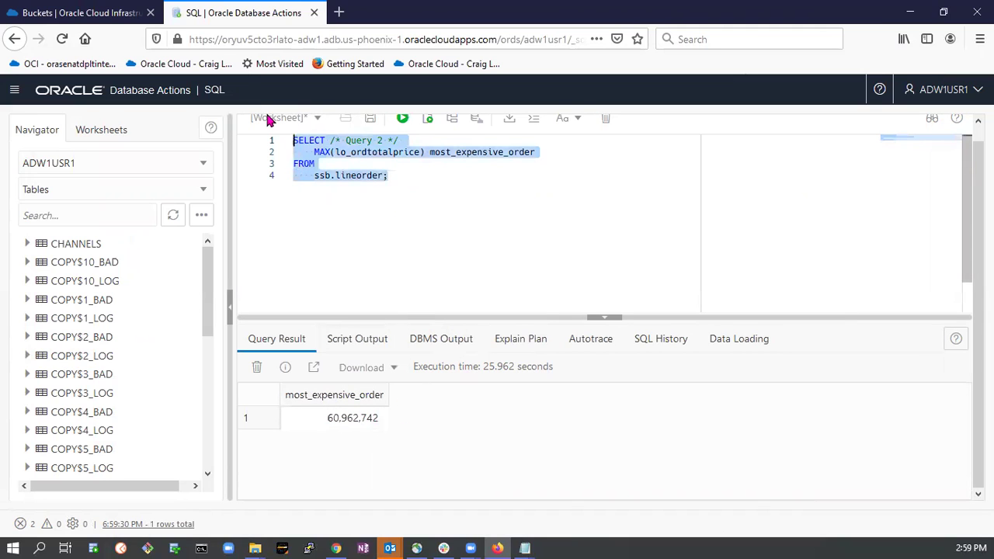
key("ctrl+v")
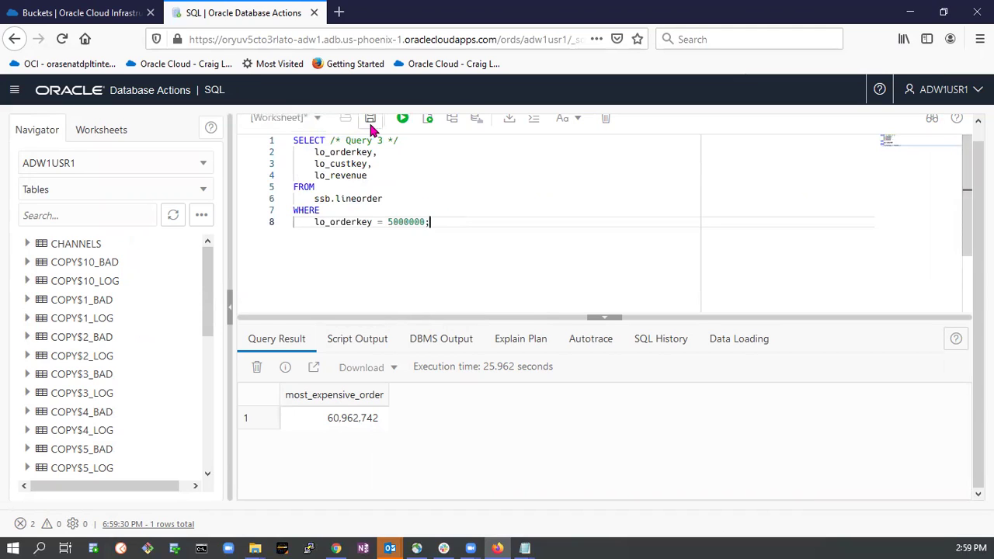
Run Query 3 twice, getting customer key 4,864,634 and revenue 2,469,835 in 0.003 seconds.
left_click(403, 118)
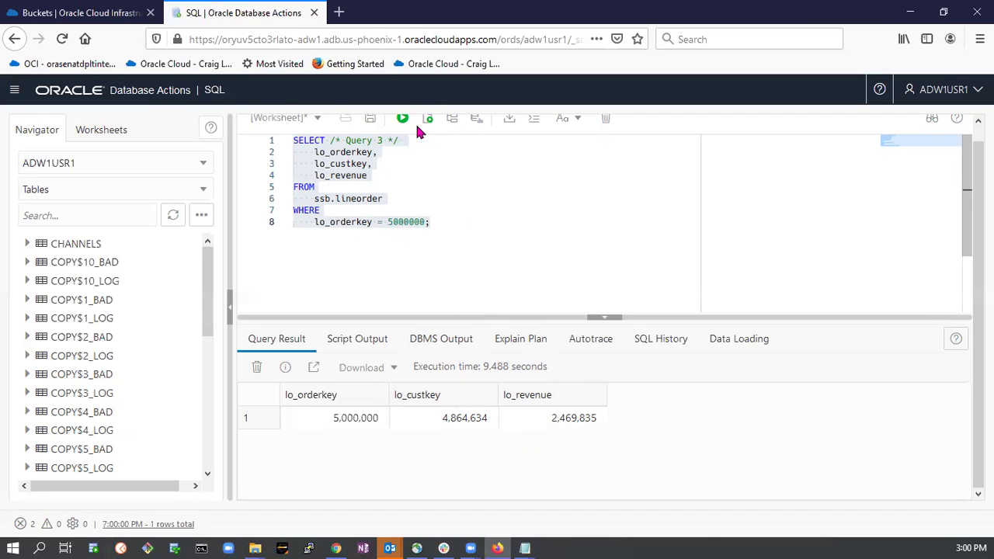
left_click(402, 118)
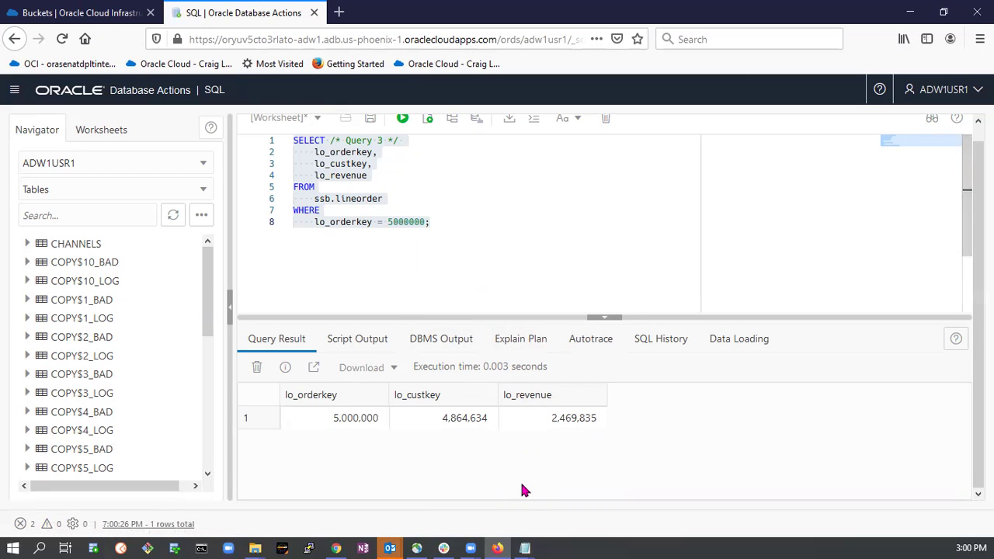
mouse_move(524, 548)
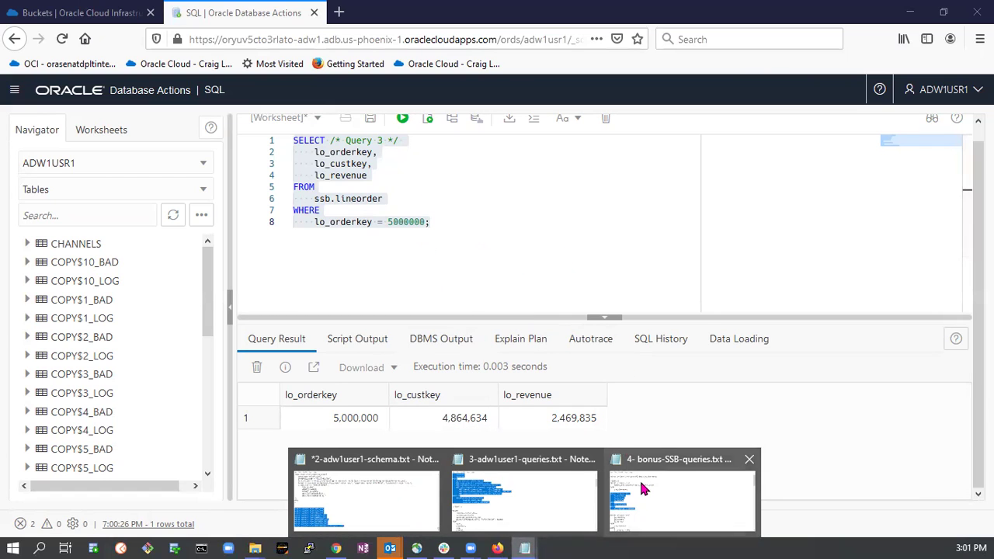
Bring up 2-adw1user1-schema.txt in Notepad and scroll to its copy_data load blocks.
left_click(357, 463)
scroll(431, 277, "up", 7)
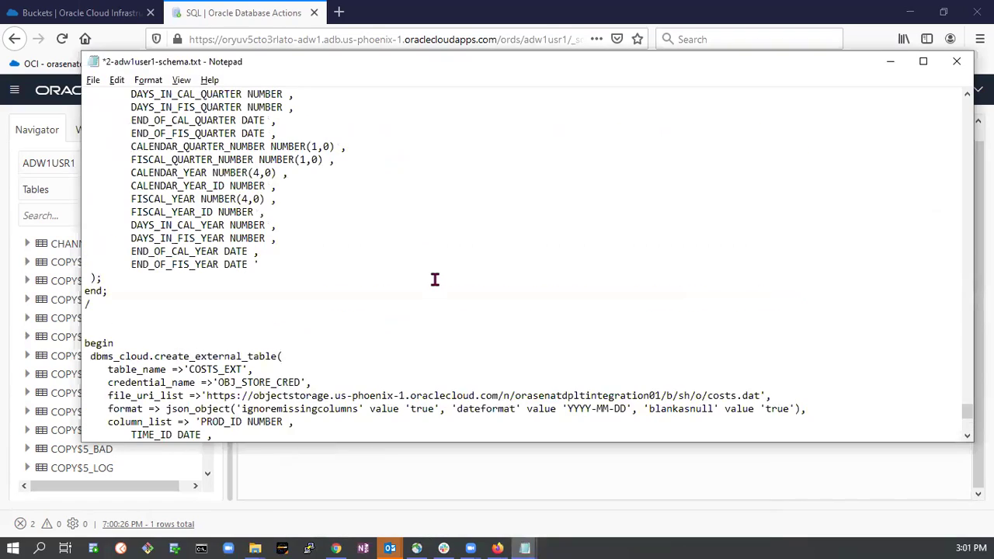
left_click_drag(963, 418, 967, 241)
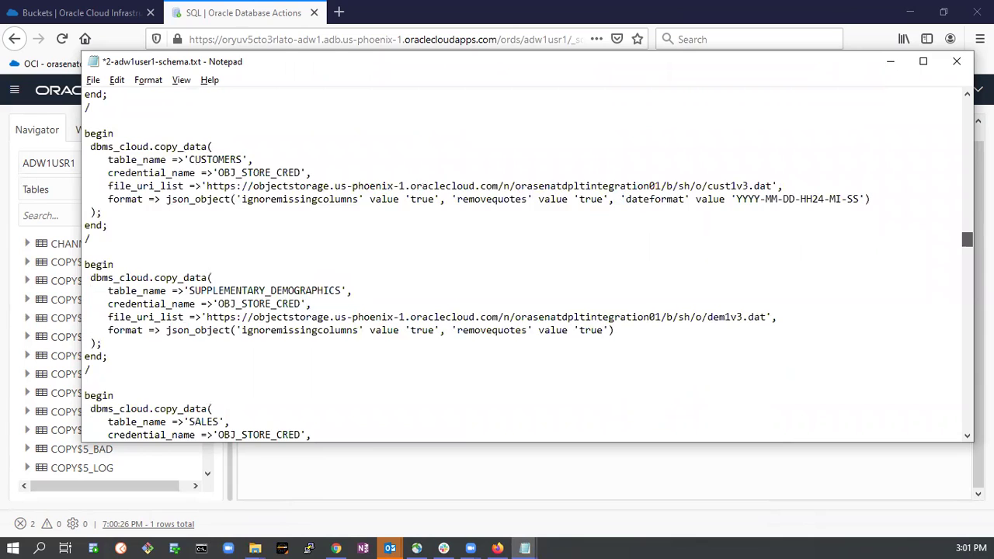